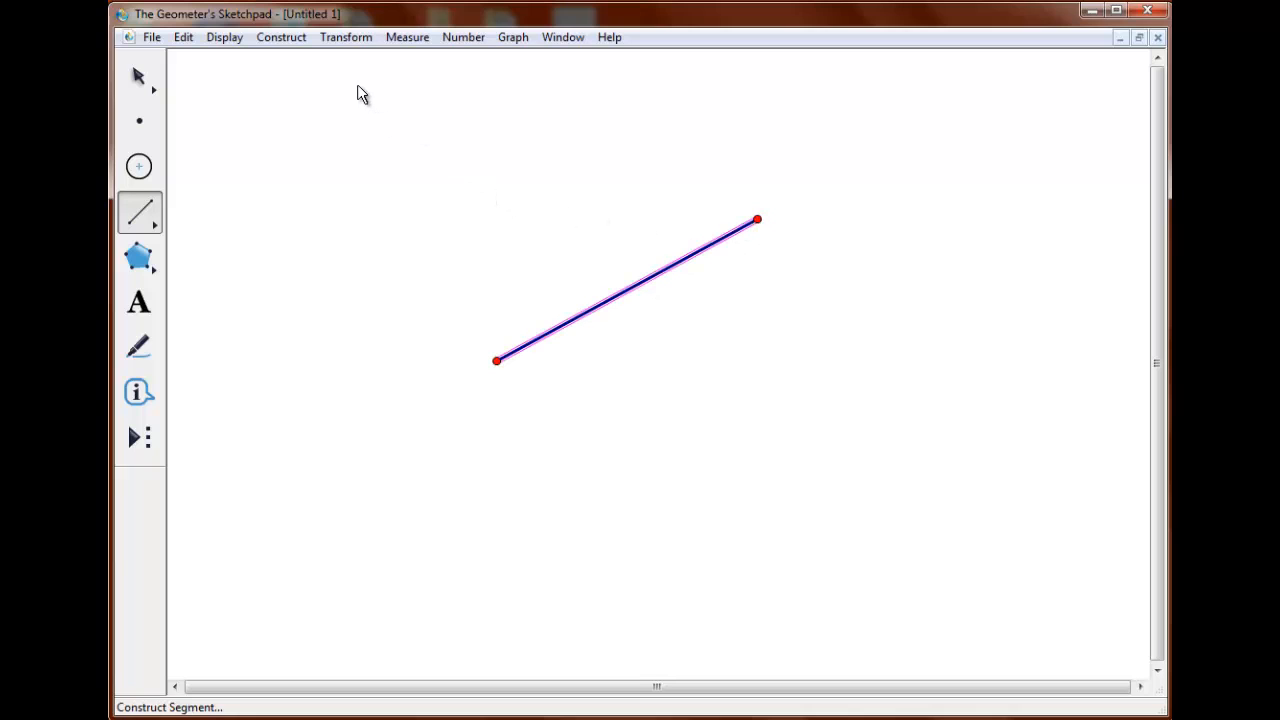
# Construct the segment's midpoint and a line through it perpendicular to the segment.
pyautogui.click(294, 42)
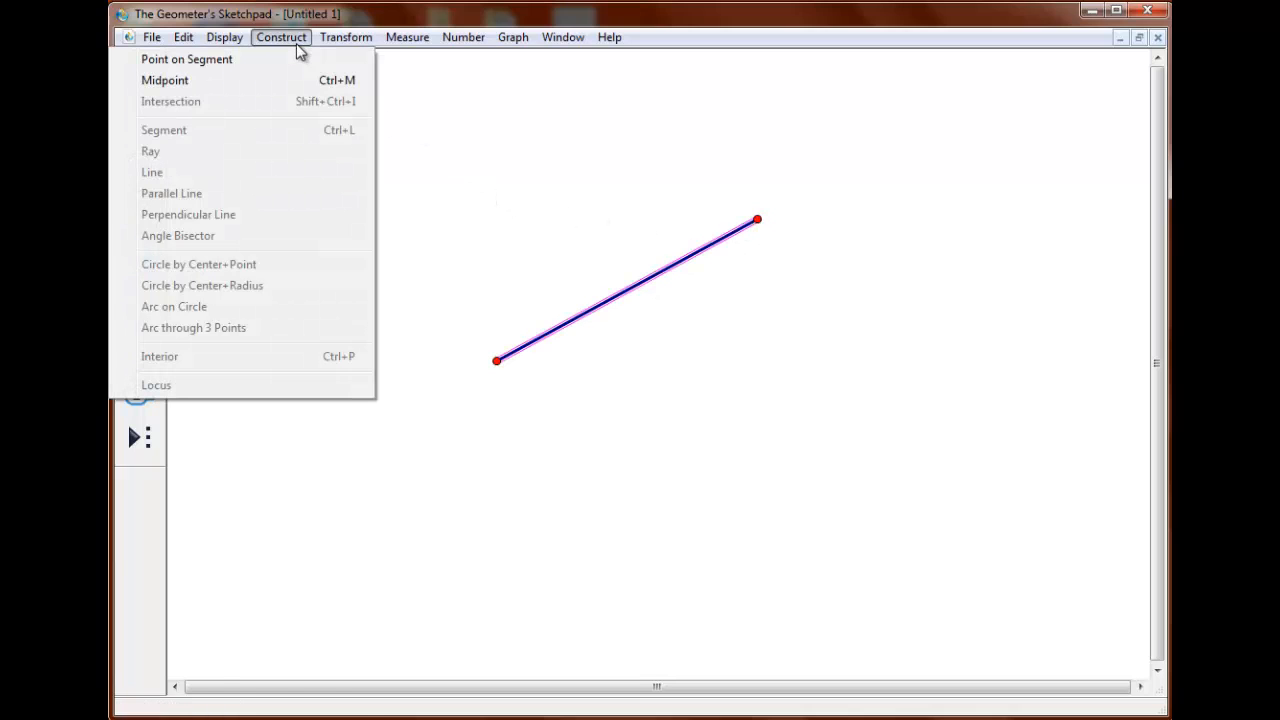
pyautogui.click(247, 80)
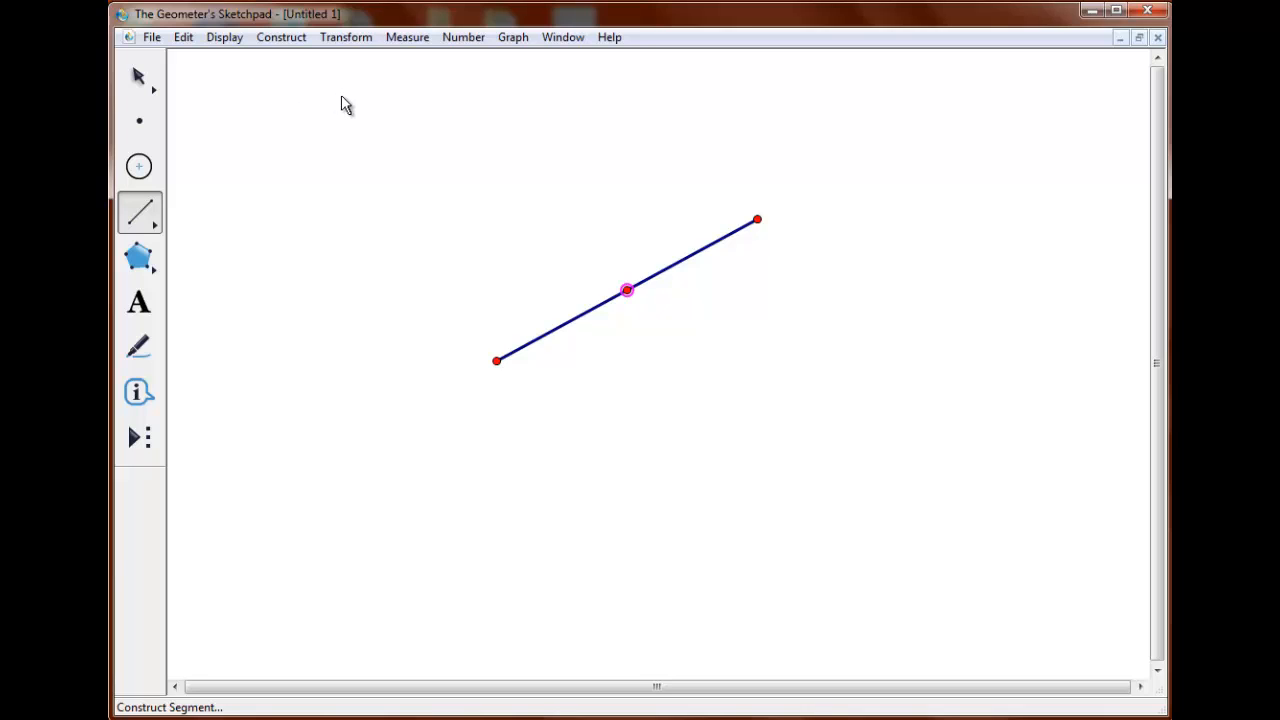
pyautogui.click(140, 75)
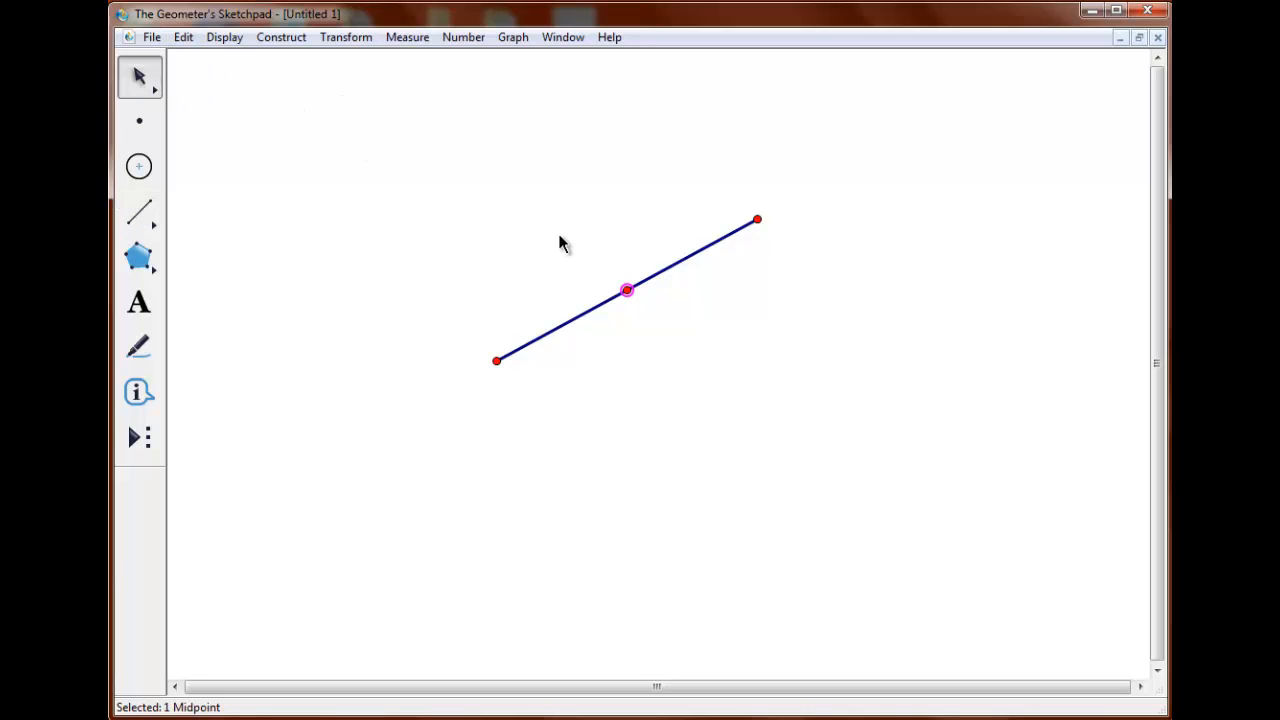
pyautogui.moveTo(560, 237); pyautogui.dragTo(678, 338)
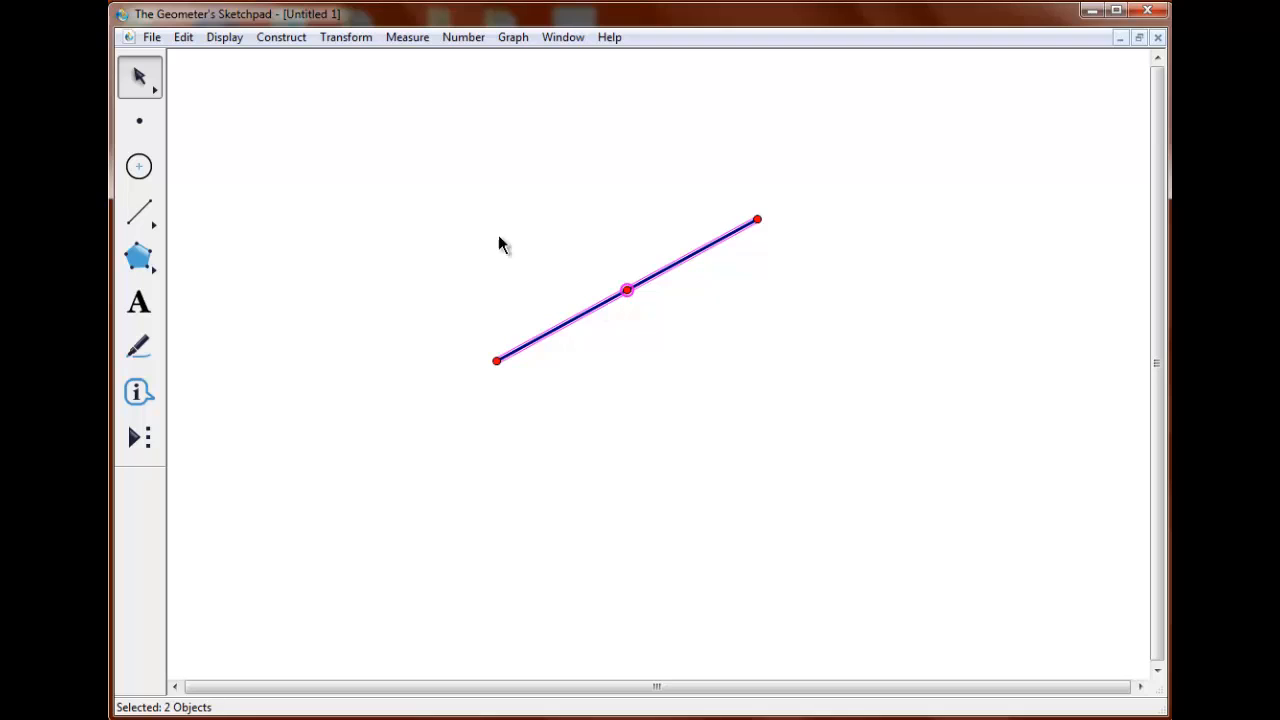
pyautogui.click(275, 40)
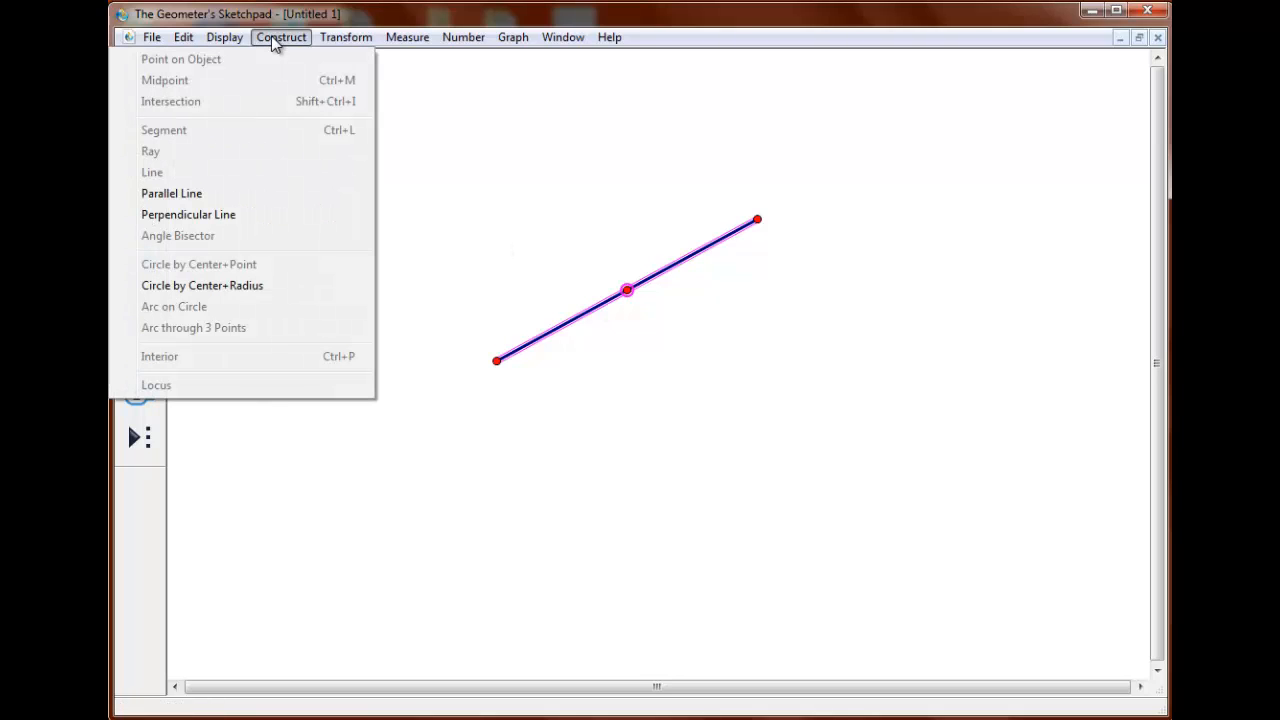
pyautogui.click(289, 222)
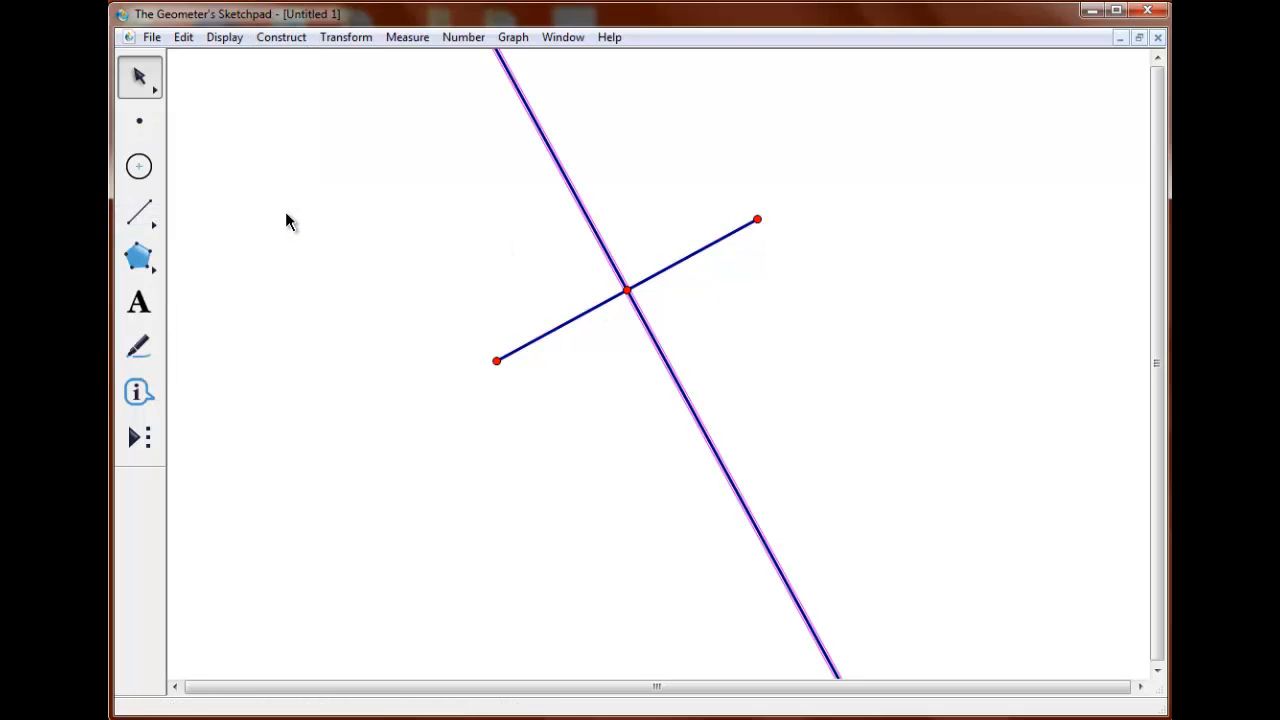
pyautogui.click(354, 182)
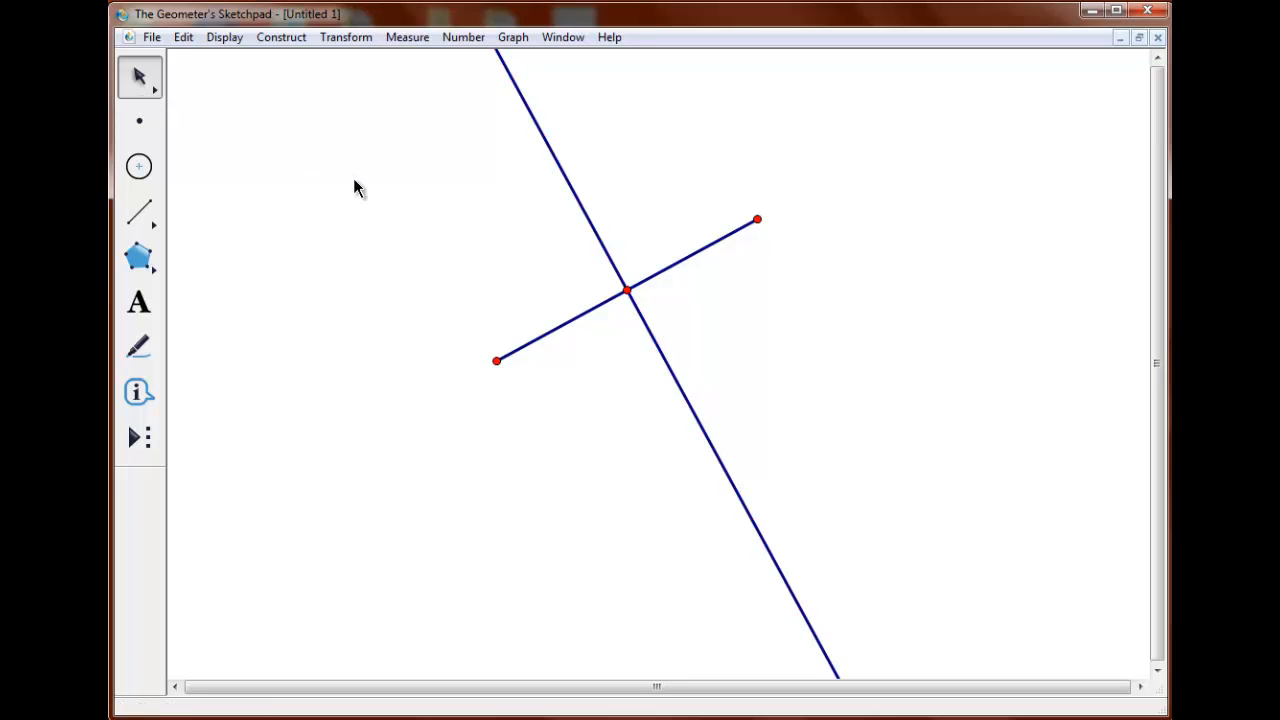
# Create a custom tool named Perpendicular Bisector from the segment's two endpoints and the perpendicular line.
pyautogui.click(497, 361)
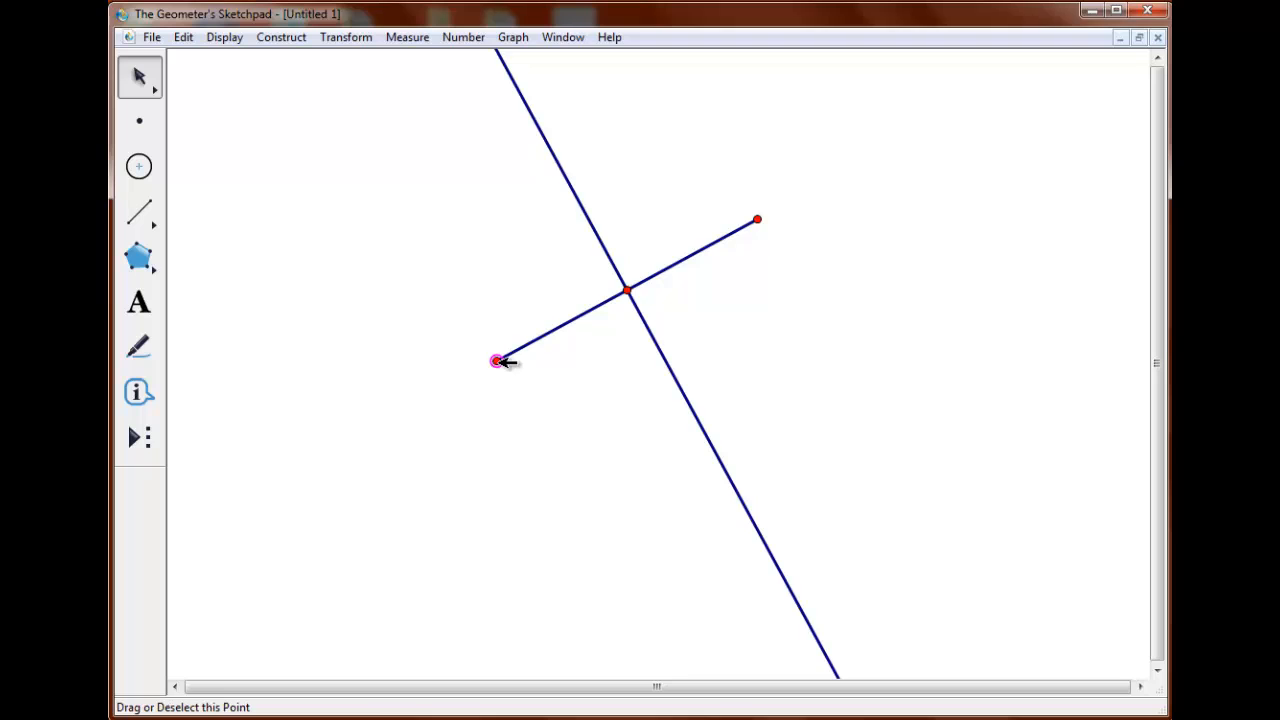
pyautogui.click(758, 219)
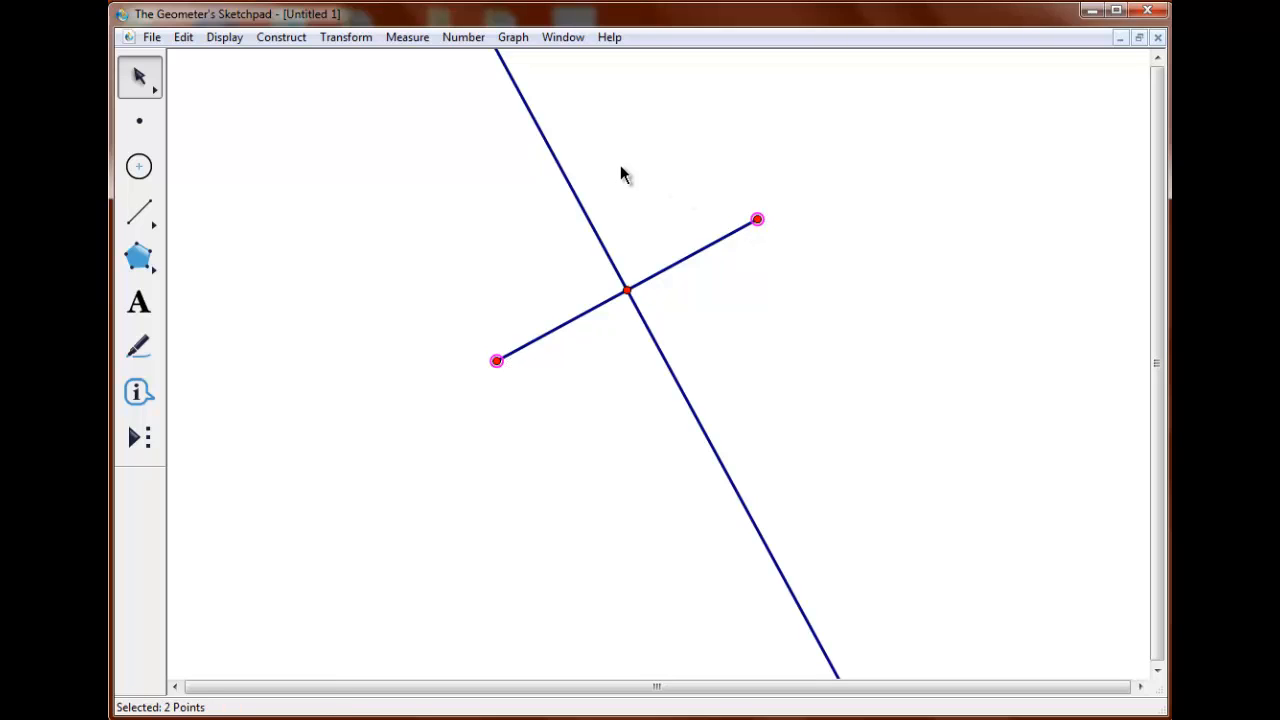
pyautogui.click(576, 179)
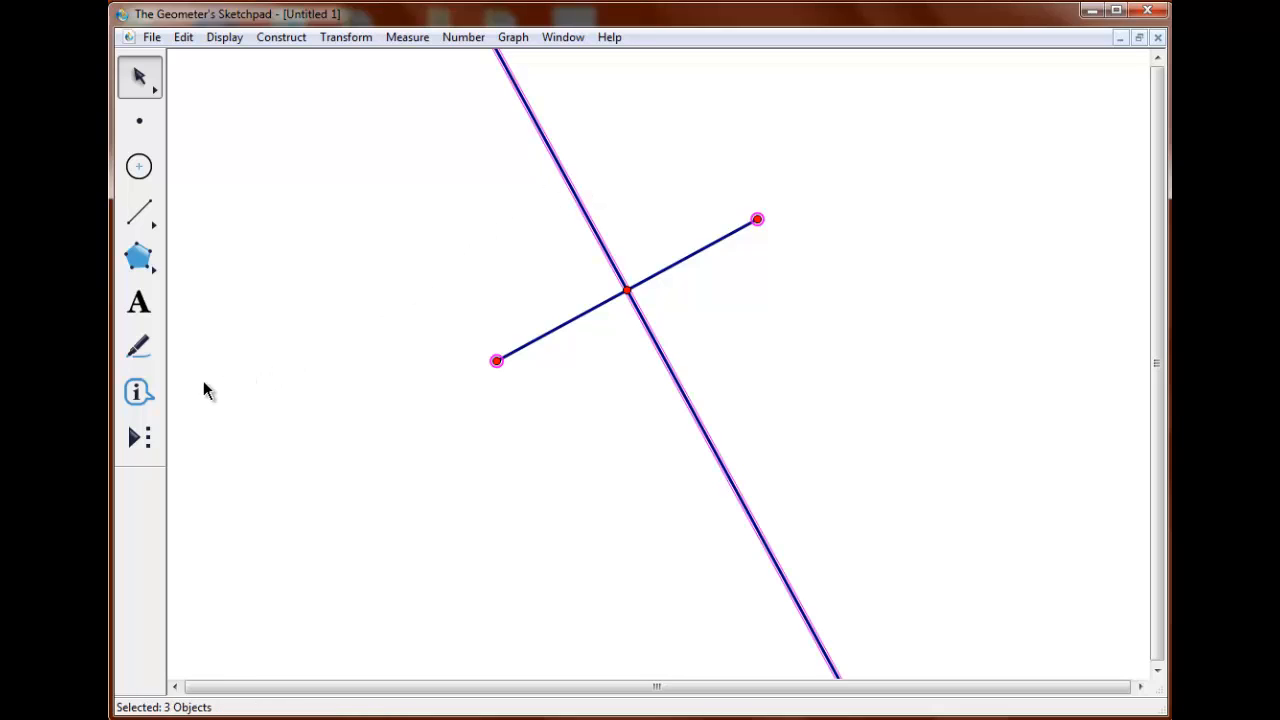
pyautogui.click(140, 440)
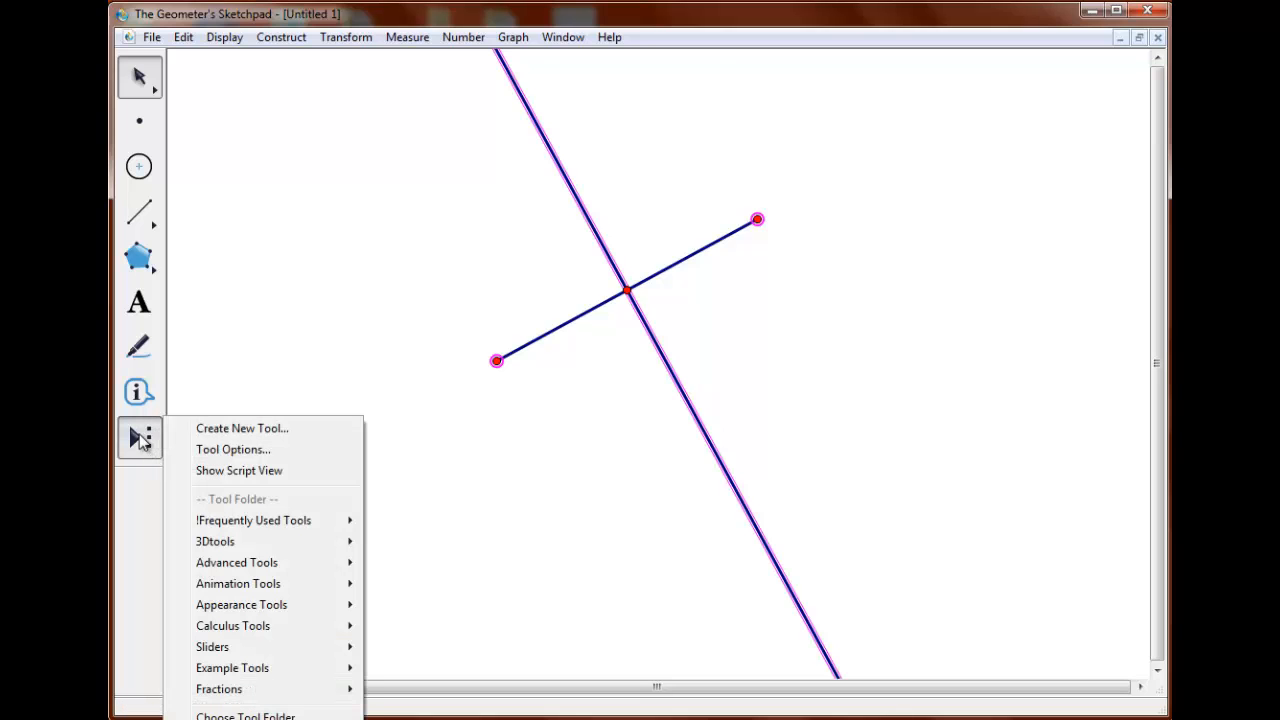
pyautogui.click(226, 427)
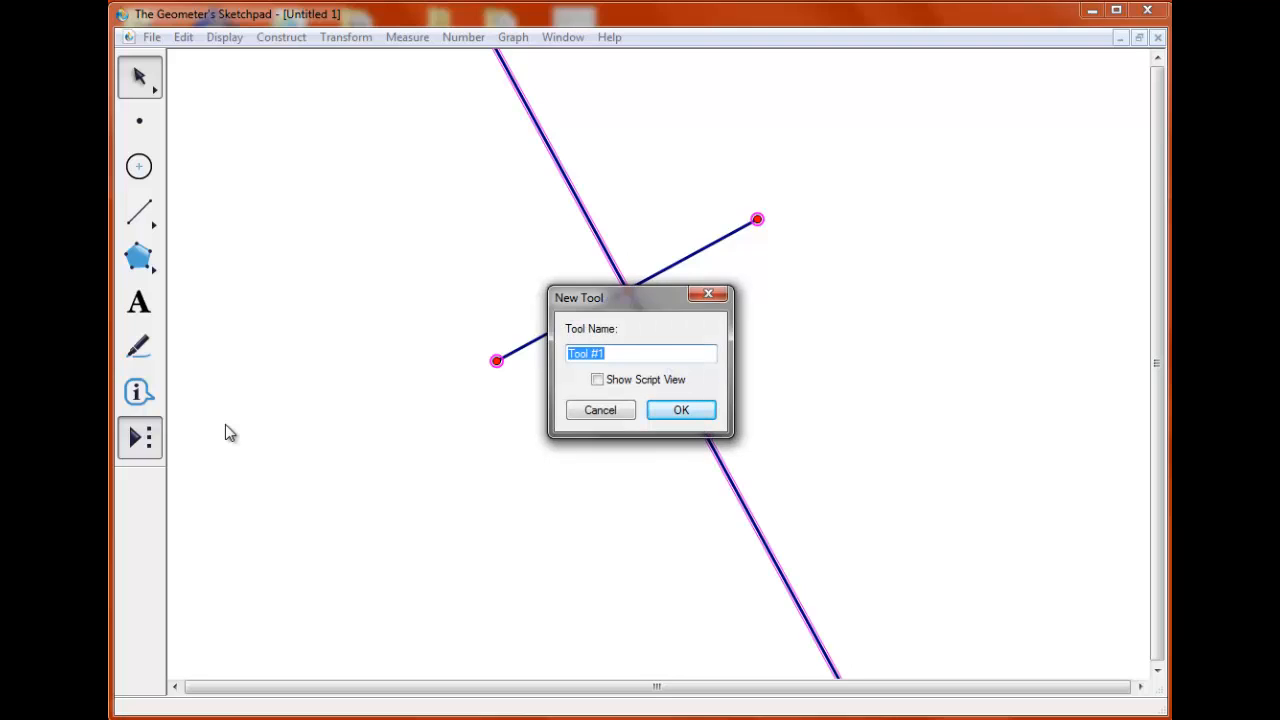
pyautogui.write('Perpendicular Bisector')
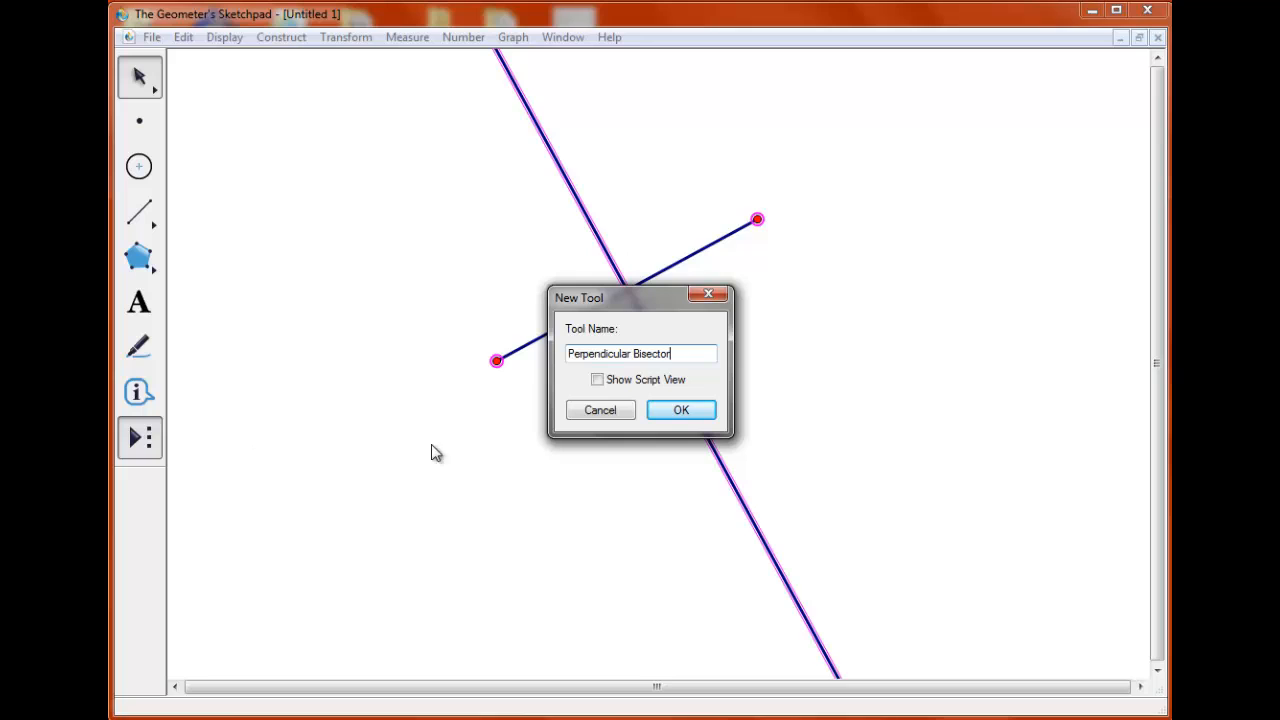
pyautogui.click(658, 413)
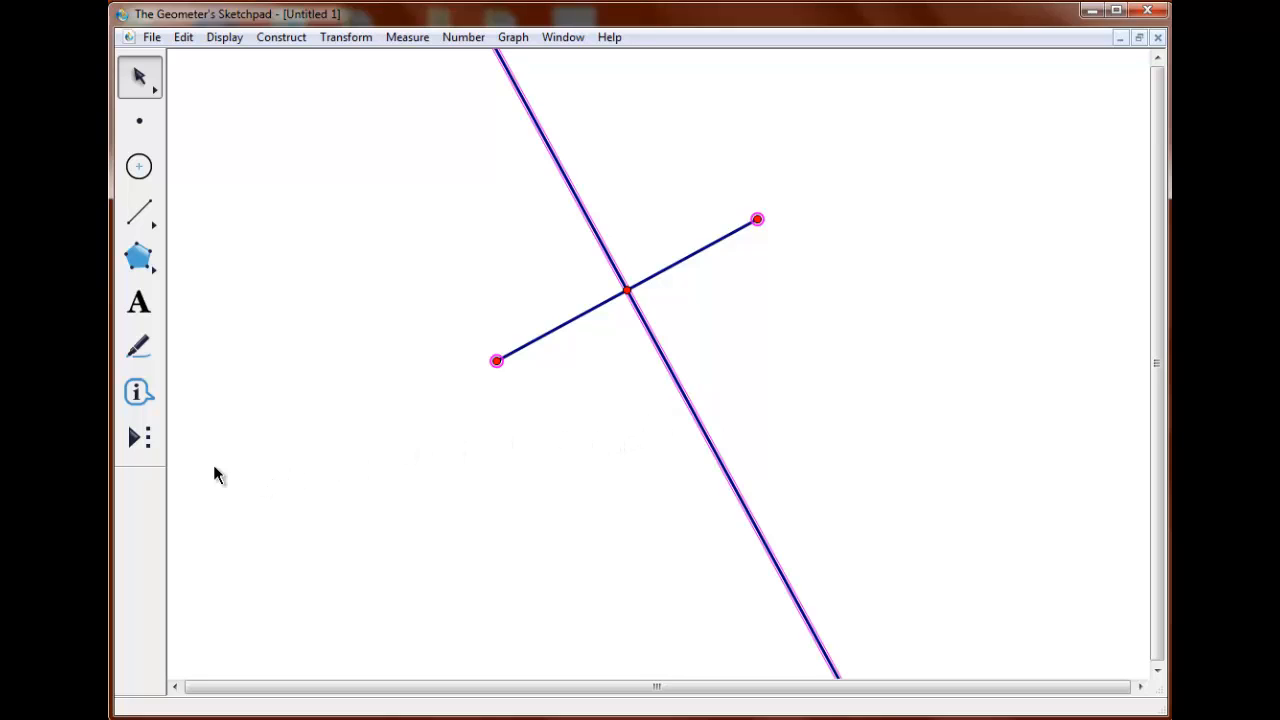
# Apply the Perpendicular Bisector custom tool to two new pairs of points, one left of the segment and one below it.
pyautogui.click(146, 443)
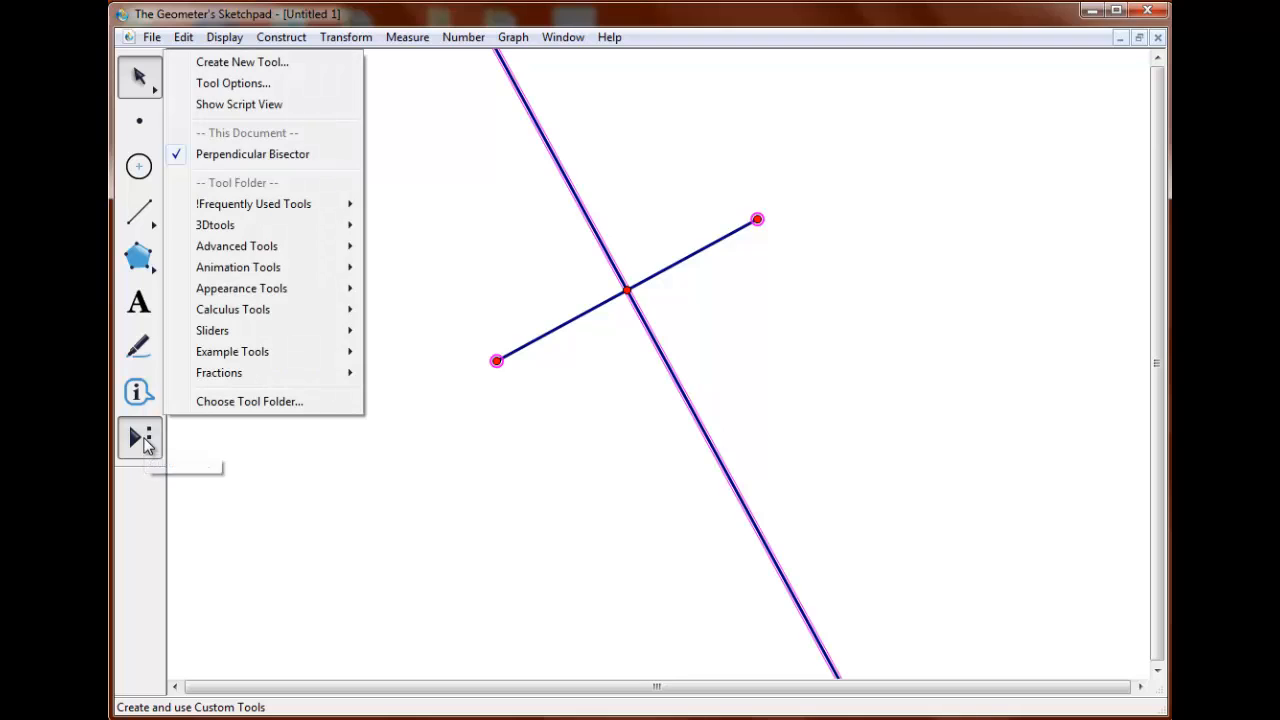
pyautogui.click(296, 156)
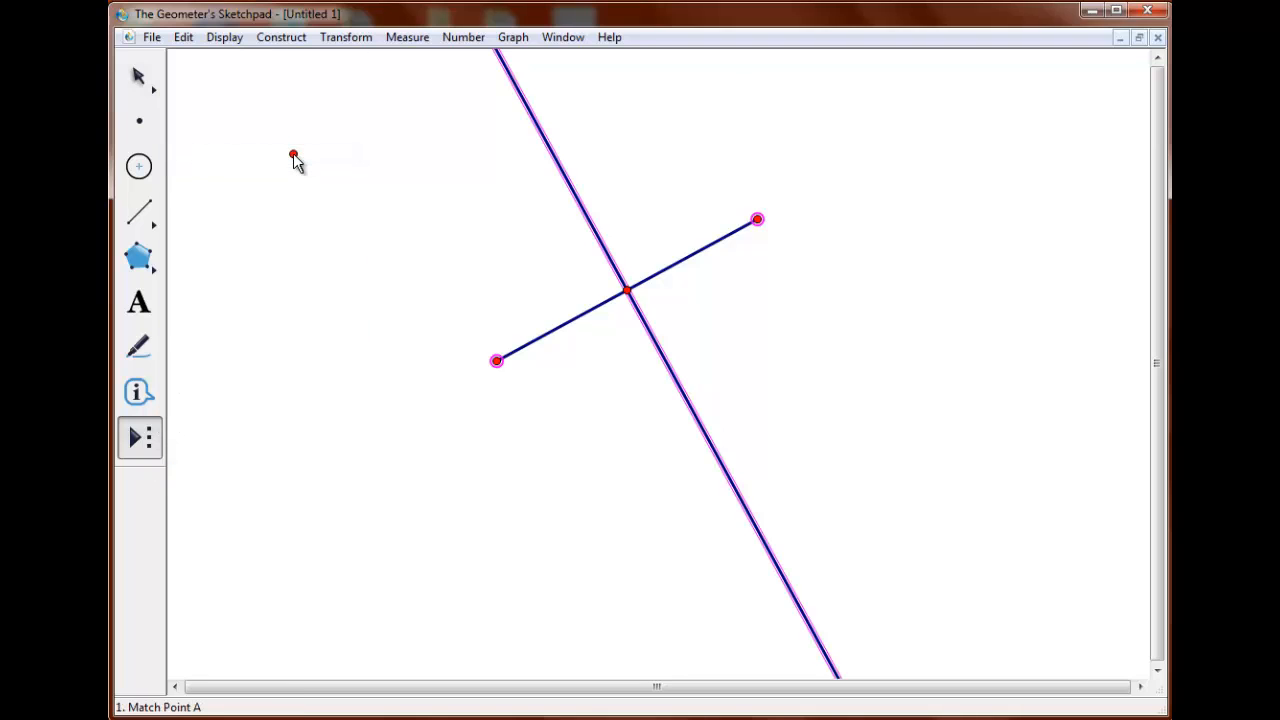
pyautogui.click(288, 240)
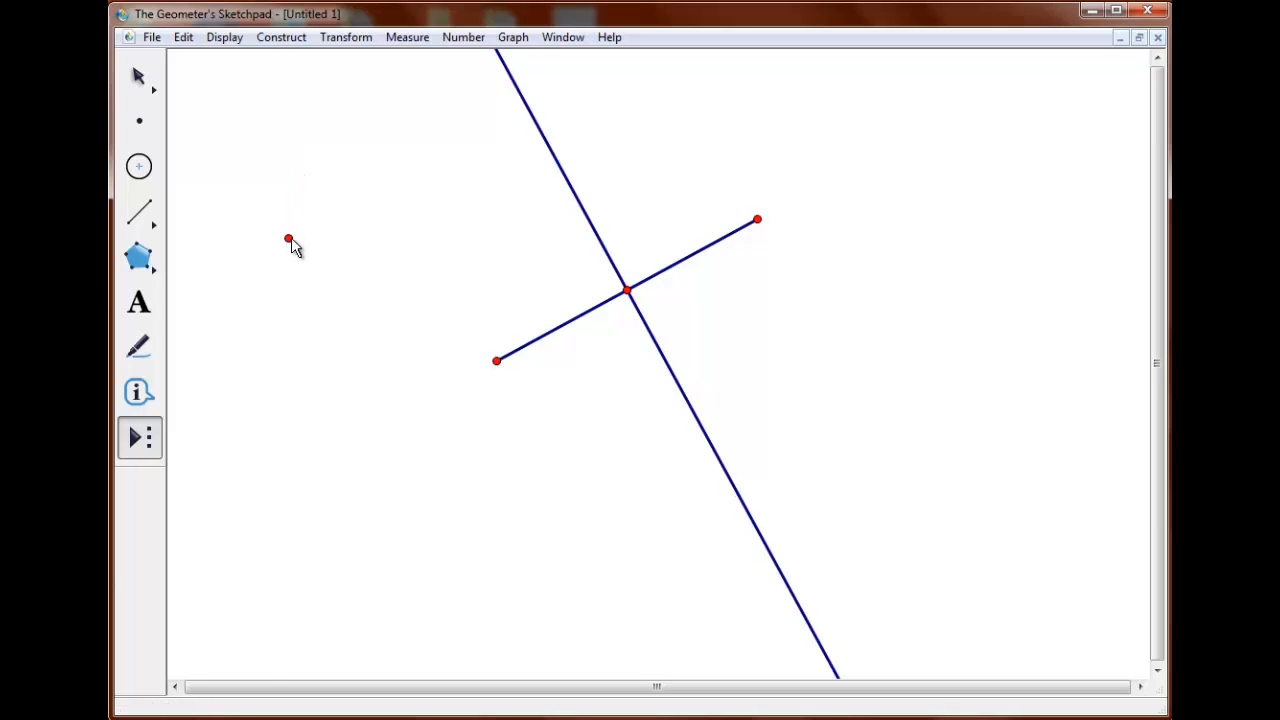
pyautogui.click(367, 256)
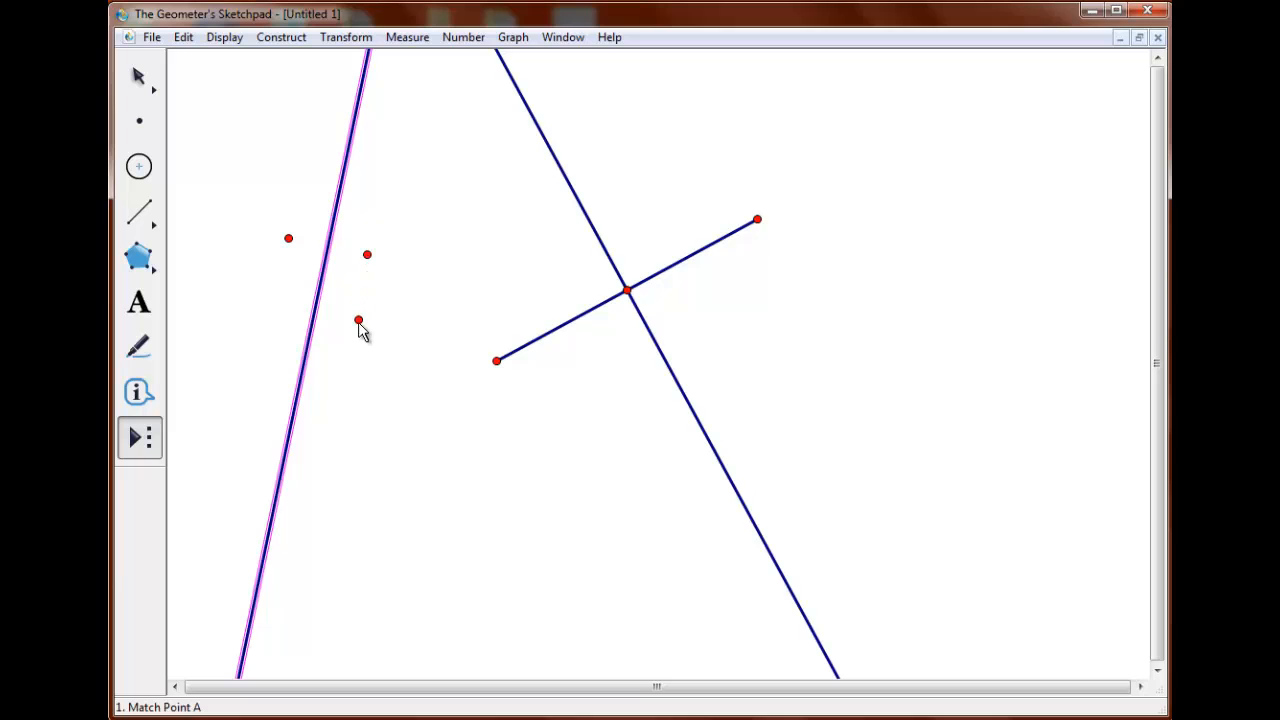
pyautogui.click(396, 557)
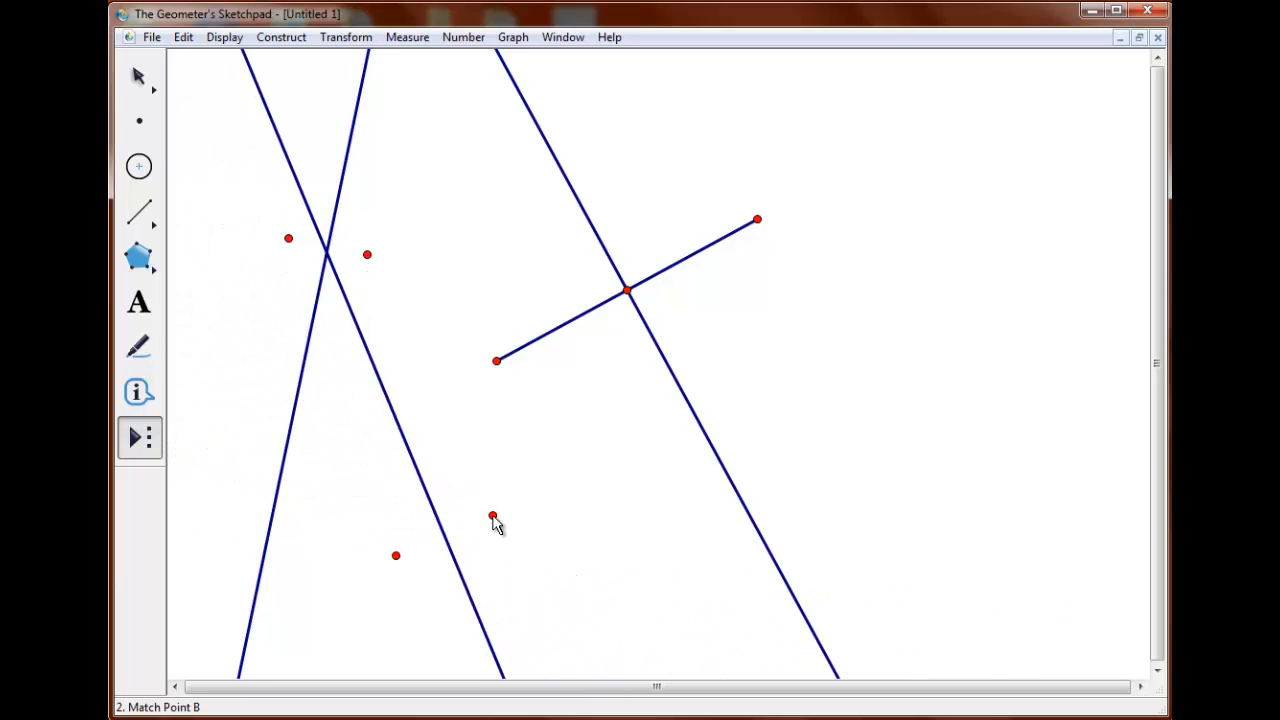
pyautogui.click(492, 516)
# Construct three more perpendicular bisectors: for a new pair below the segment, two neighbouring existing points, and a new pair at the upper right.
pyautogui.click(625, 433)
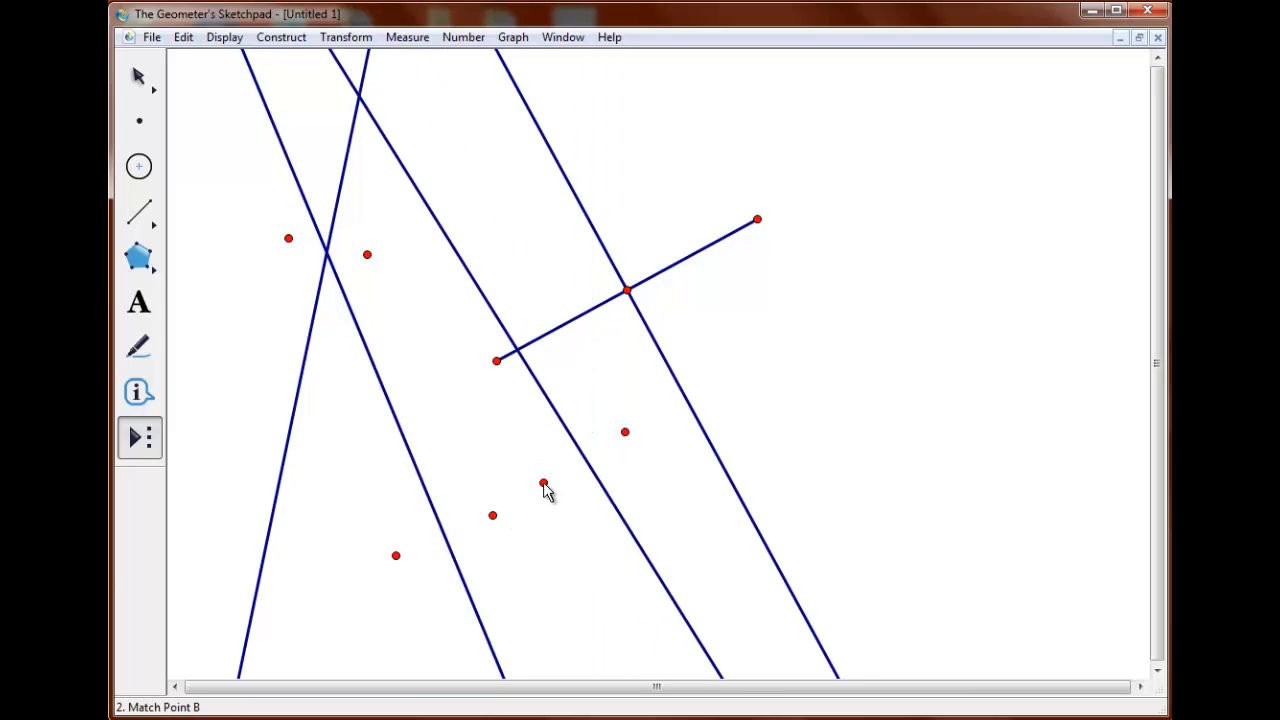
pyautogui.click(543, 484)
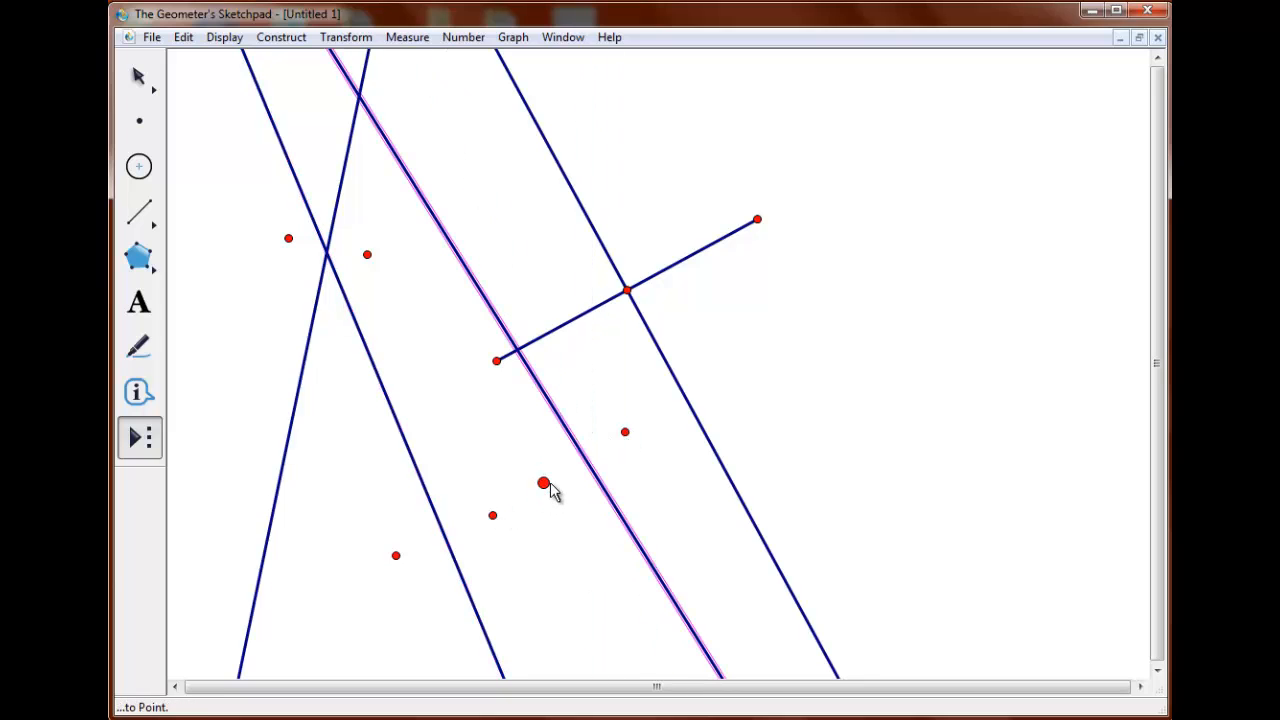
pyautogui.click(523, 527)
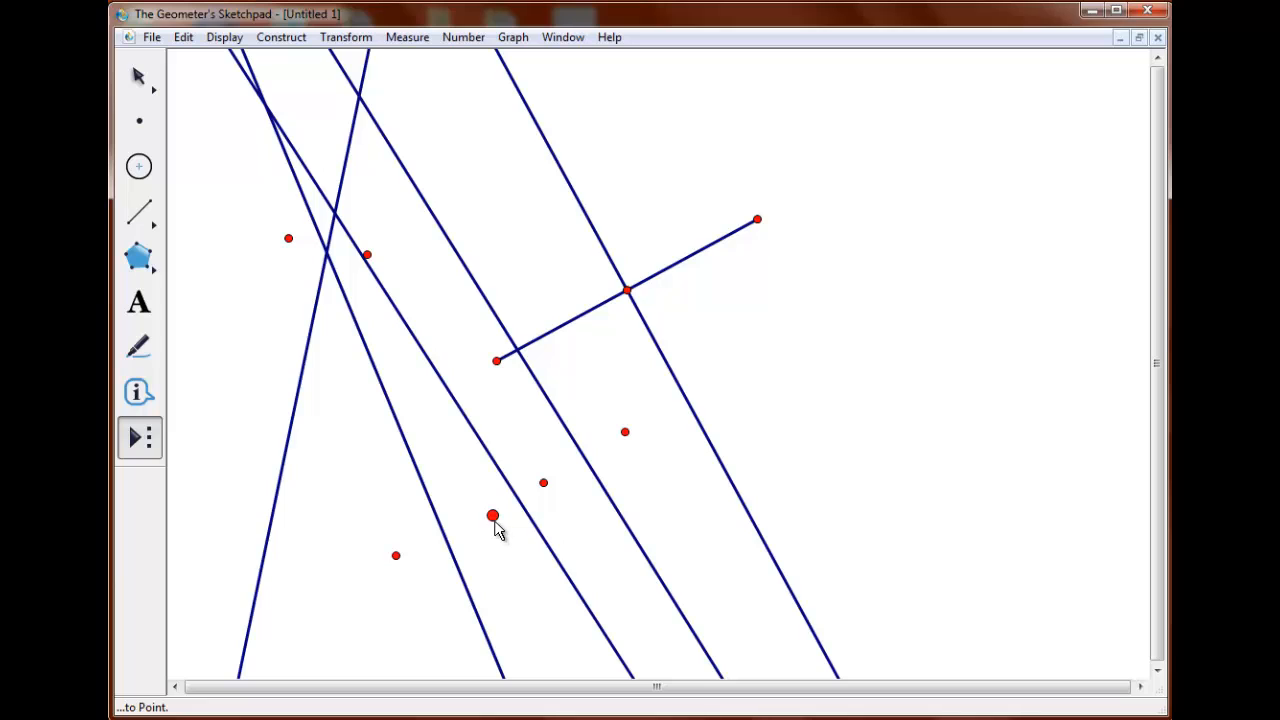
pyautogui.click(492, 516)
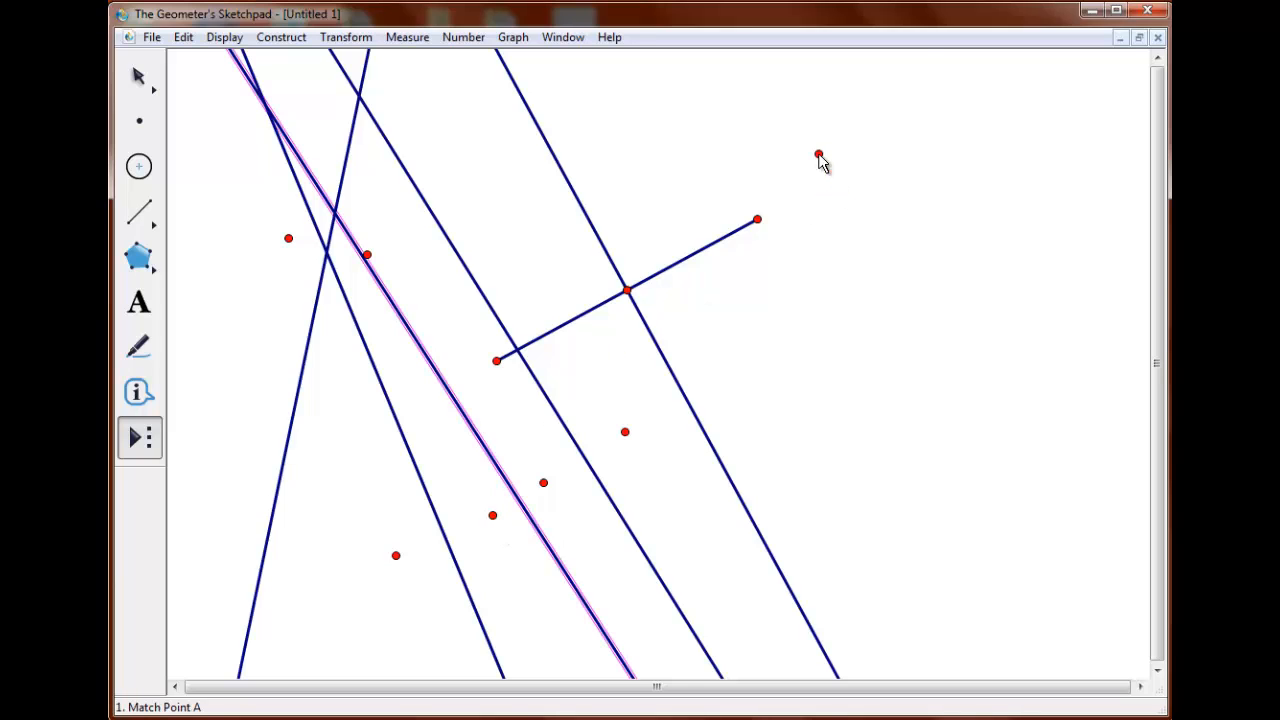
pyautogui.click(818, 155)
pyautogui.click(923, 199)
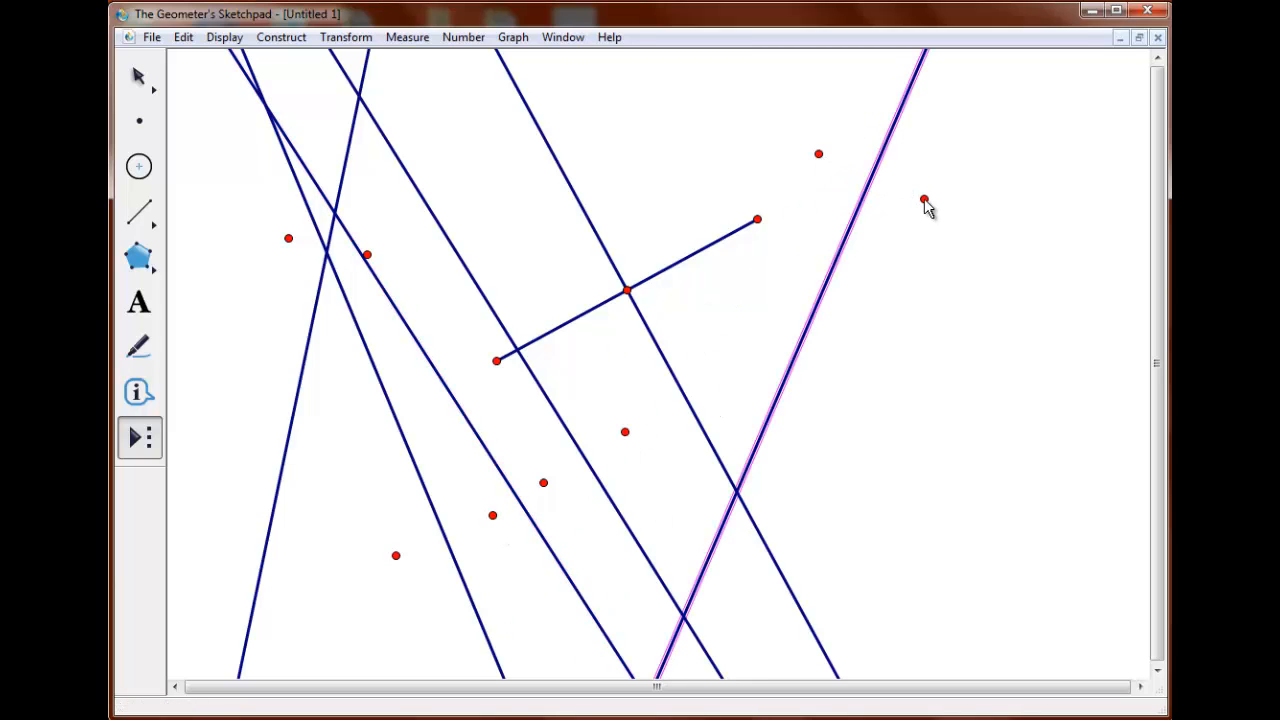
# View the script of the Perpendicular Bisector custom tool, examine its givens and steps, and close it.
pyautogui.click(142, 446)
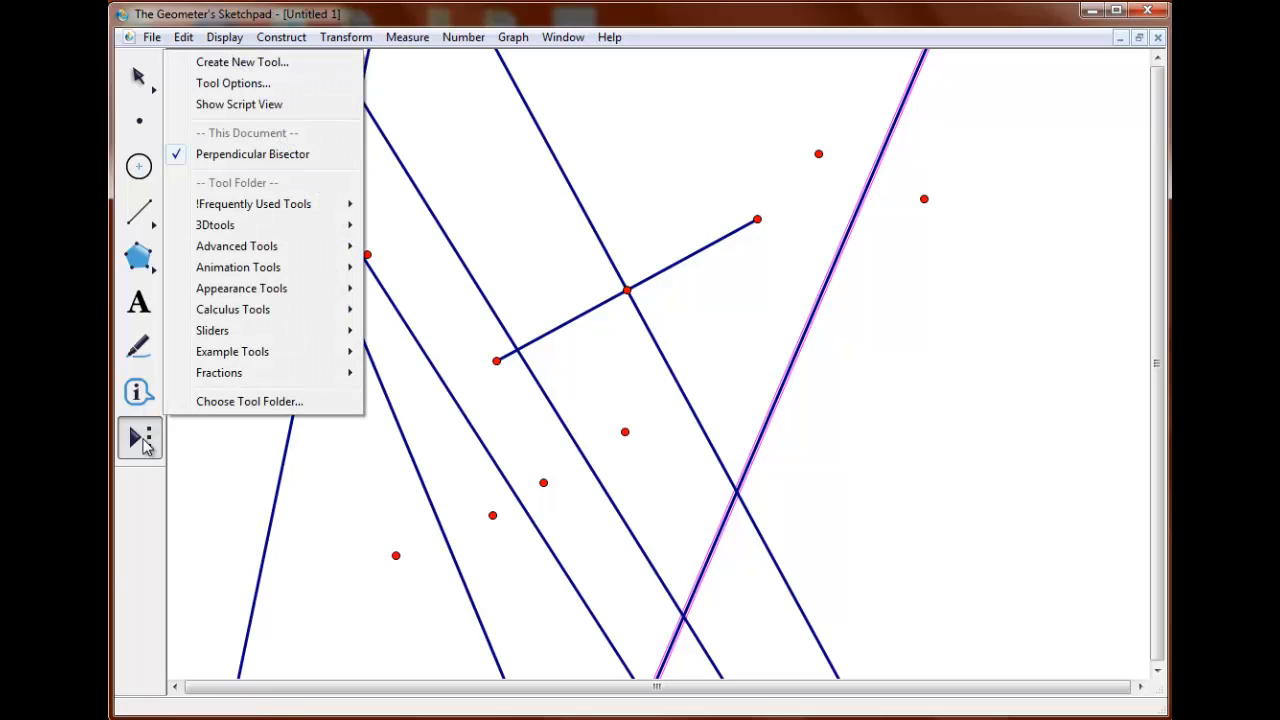
pyautogui.moveTo(221, 331)
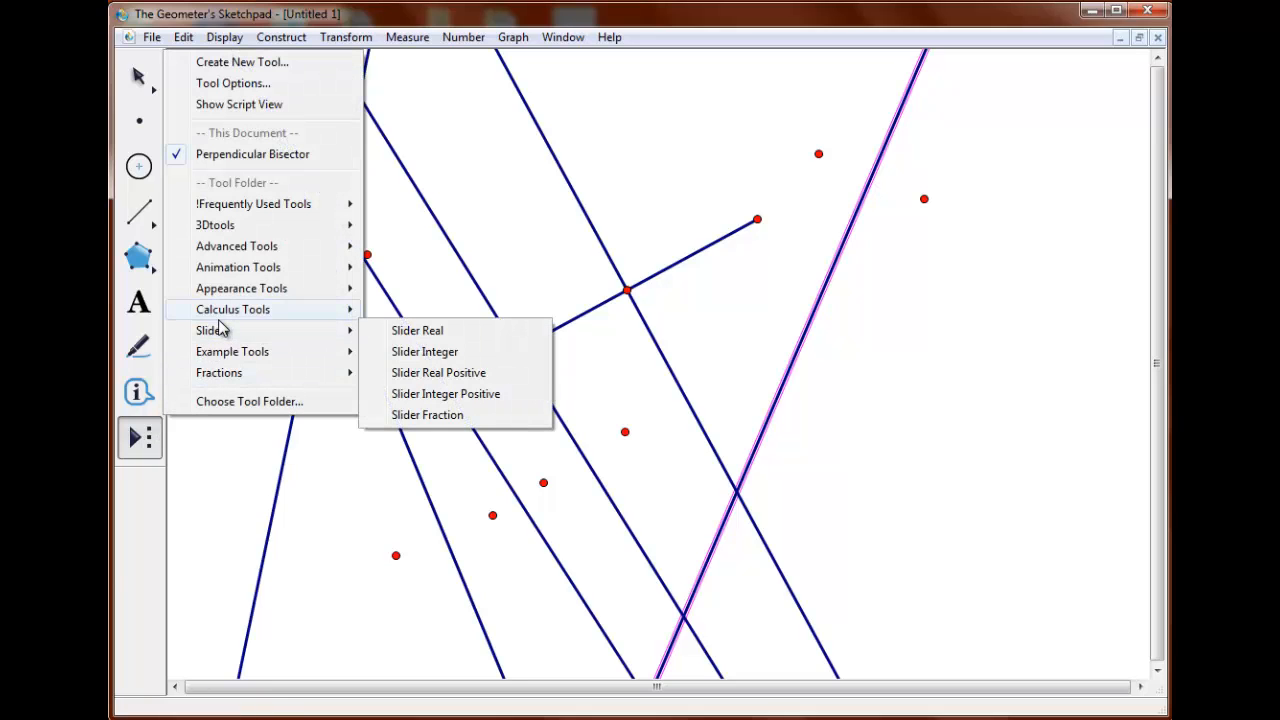
pyautogui.click(274, 110)
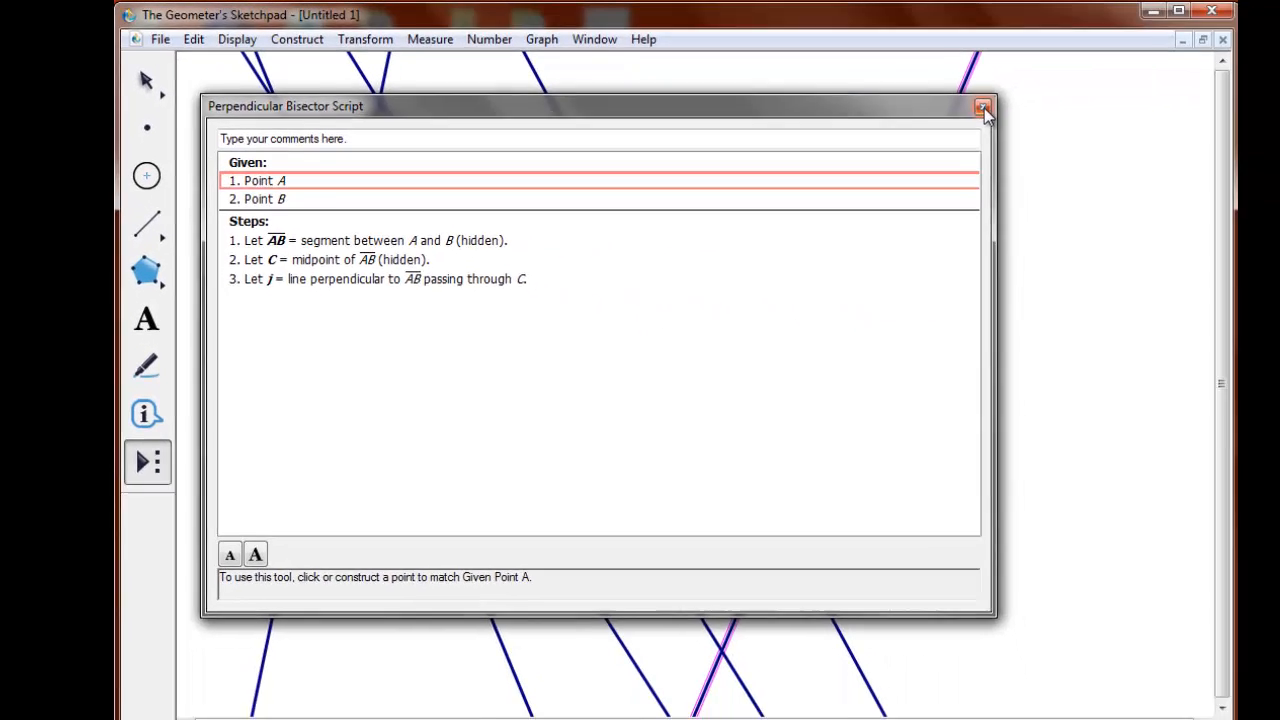
pyautogui.click(984, 108)
# Add a blank page to the document and name it 11a.
pyautogui.click(150, 37)
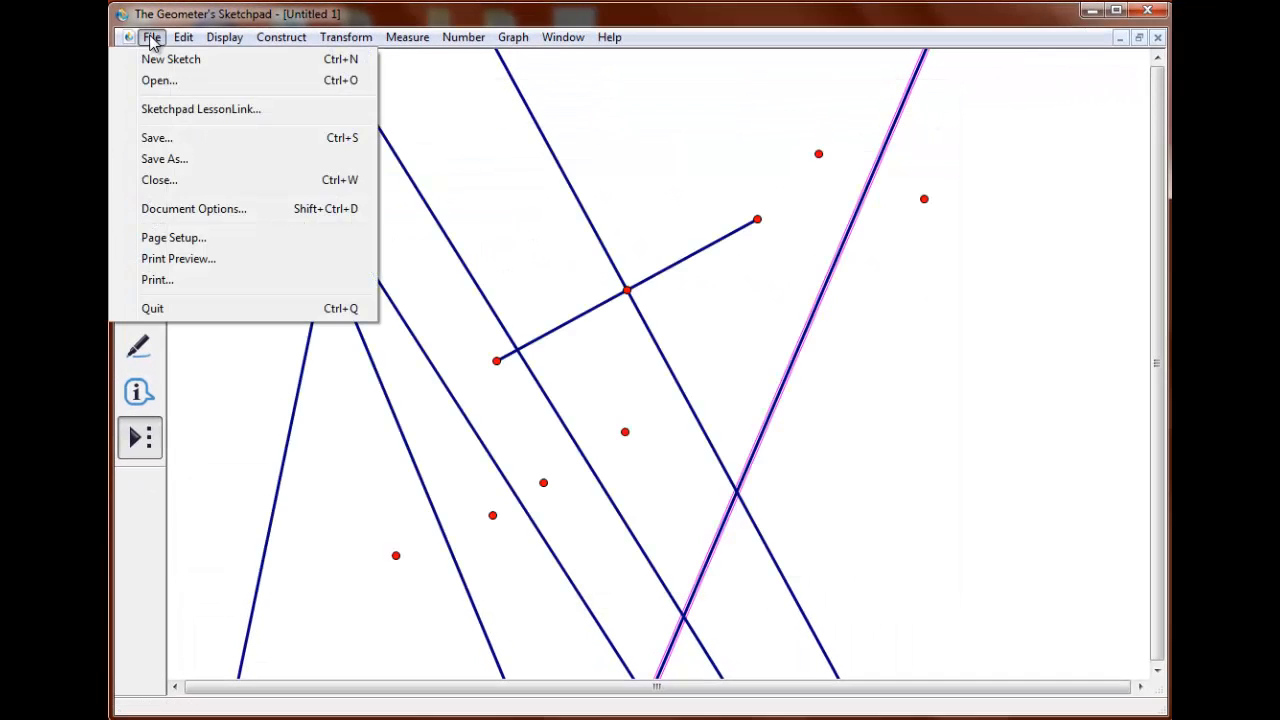
pyautogui.click(230, 208)
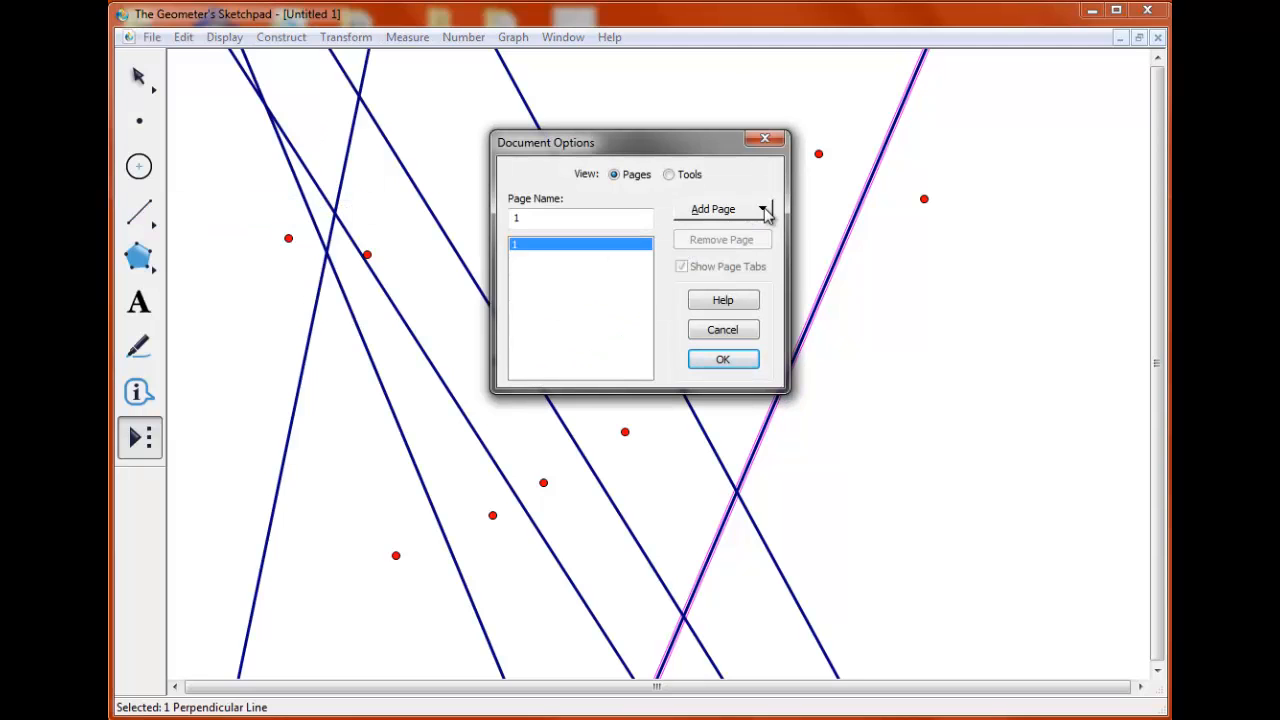
pyautogui.click(764, 212)
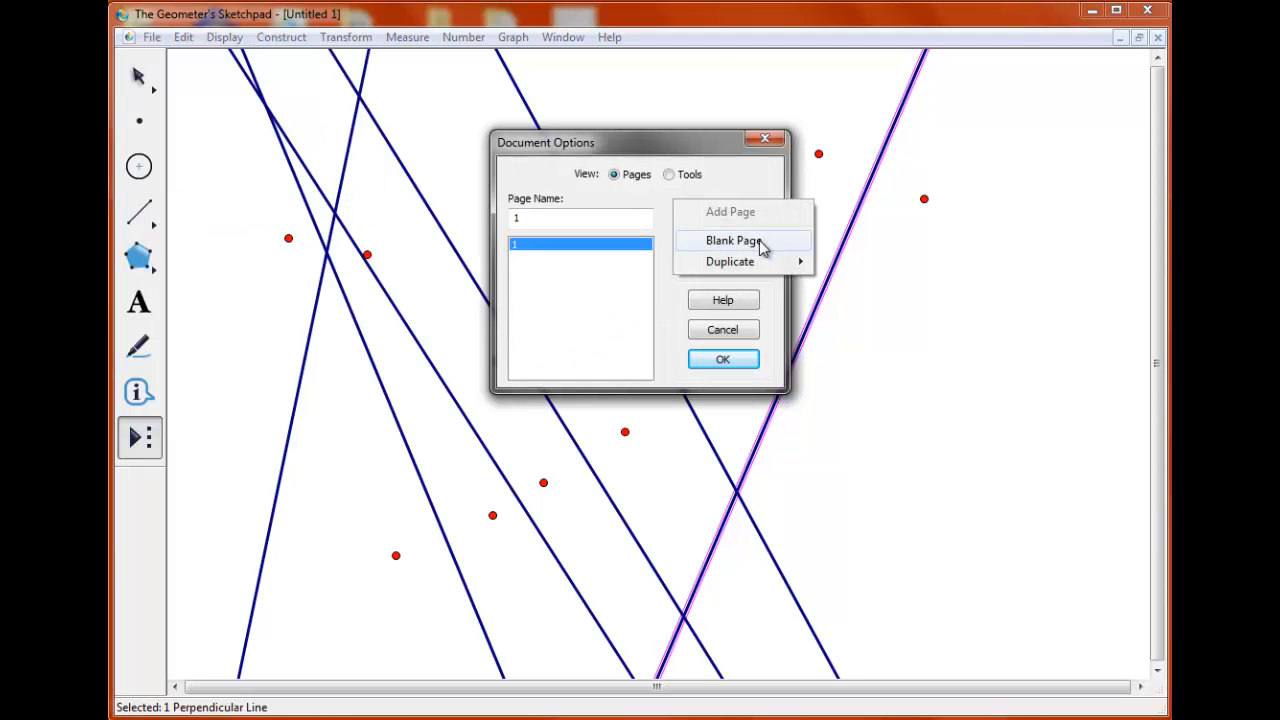
pyautogui.click(759, 240)
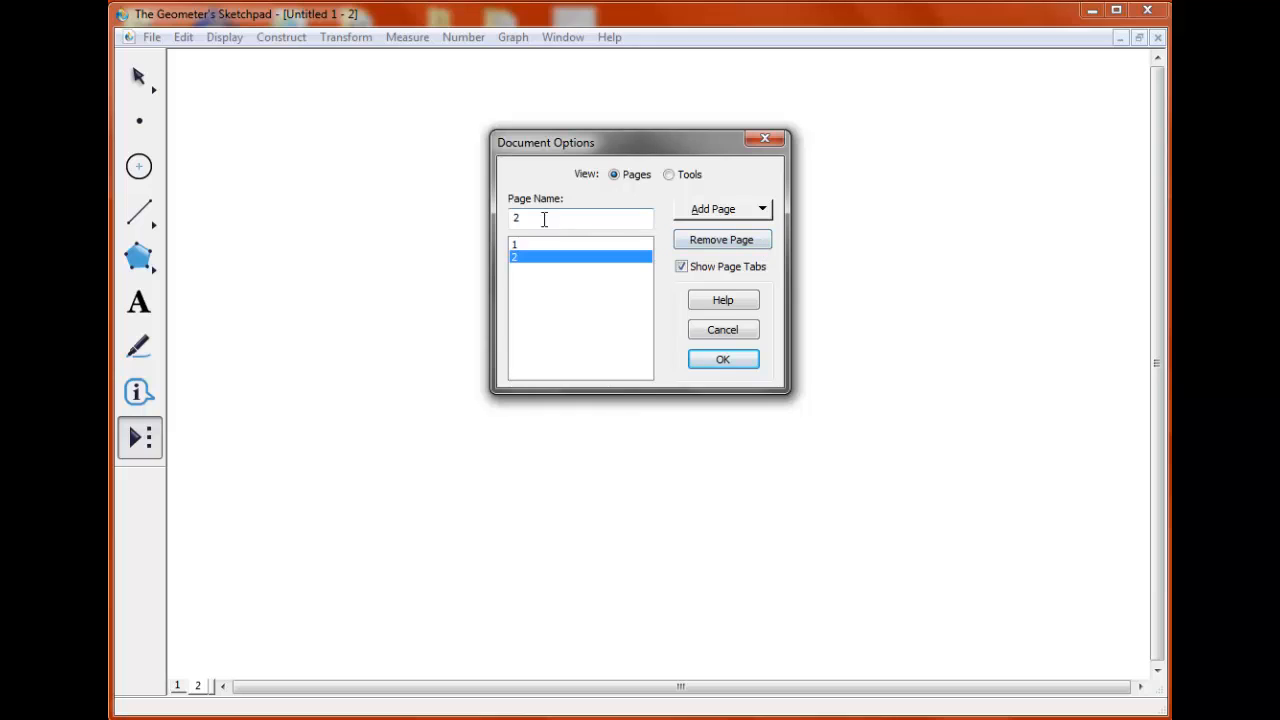
pyautogui.moveTo(543, 217); pyautogui.dragTo(505, 219)
pyautogui.write('aa')
# Add three more blank pages to the document, named 11b, 11c and 11d.
pyautogui.click(765, 213)
pyautogui.click(763, 243)
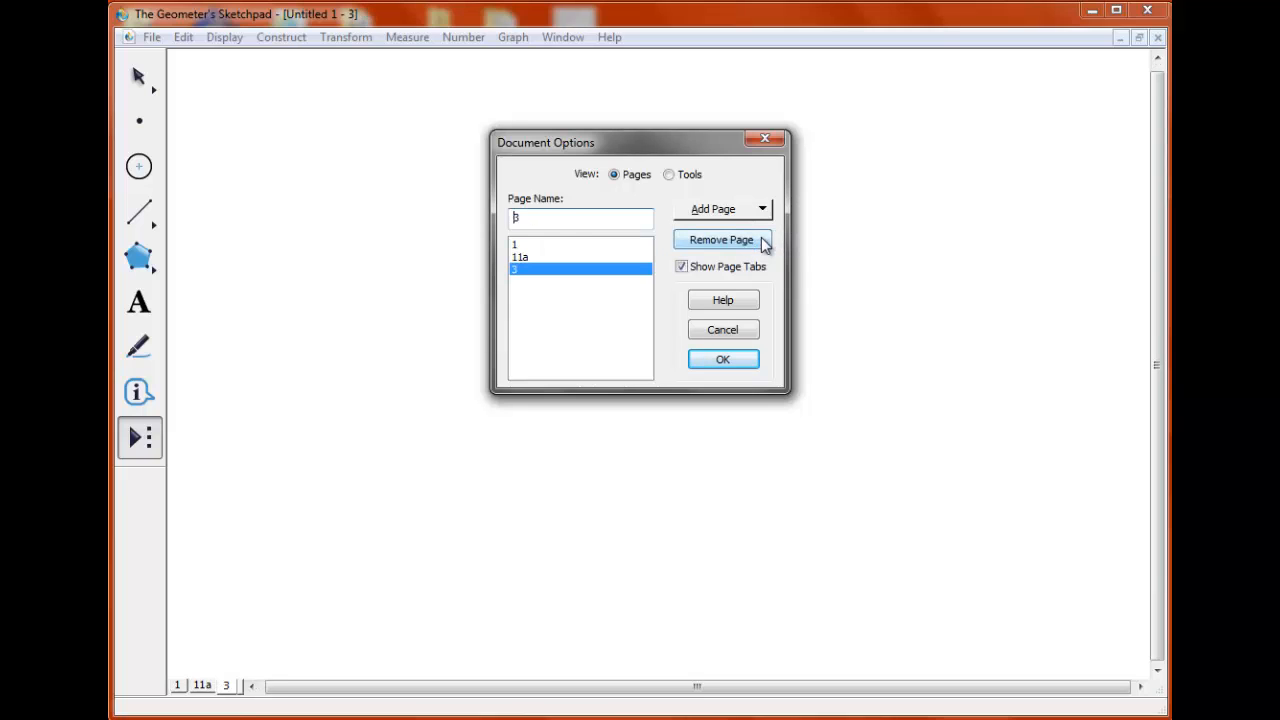
pyautogui.write('11b')
pyautogui.click(757, 212)
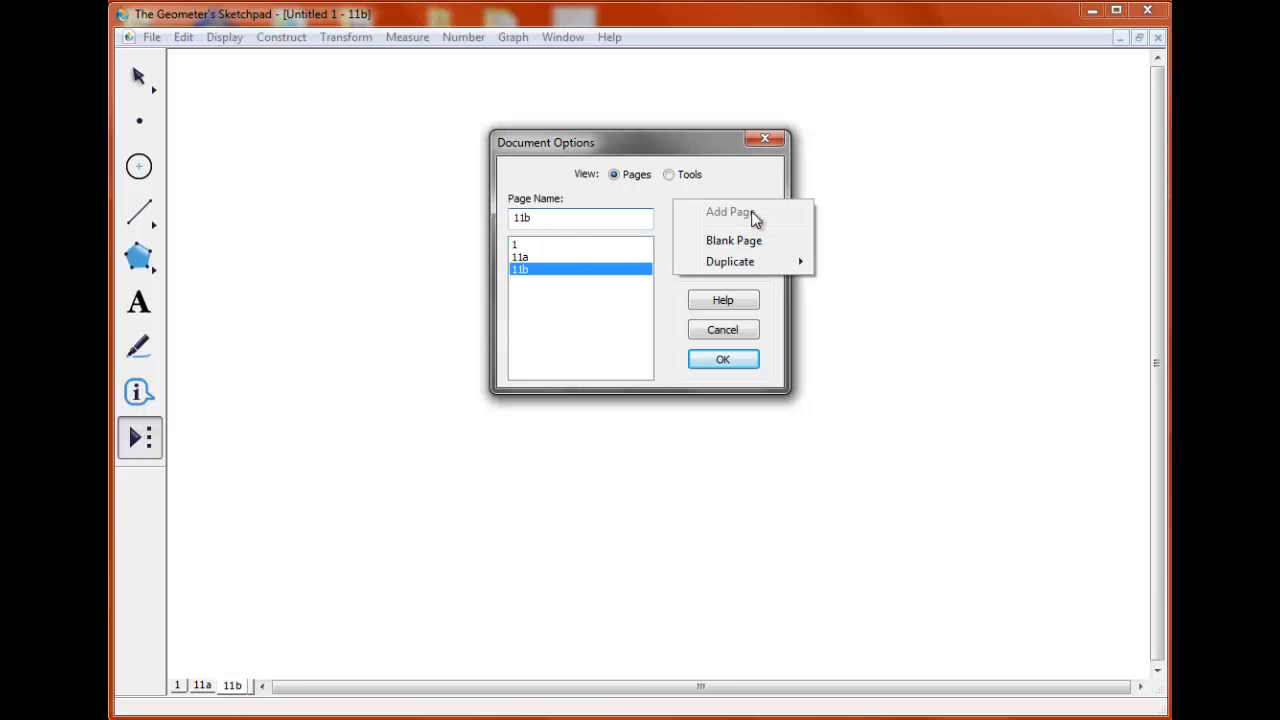
pyautogui.click(757, 249)
pyautogui.write('11c')
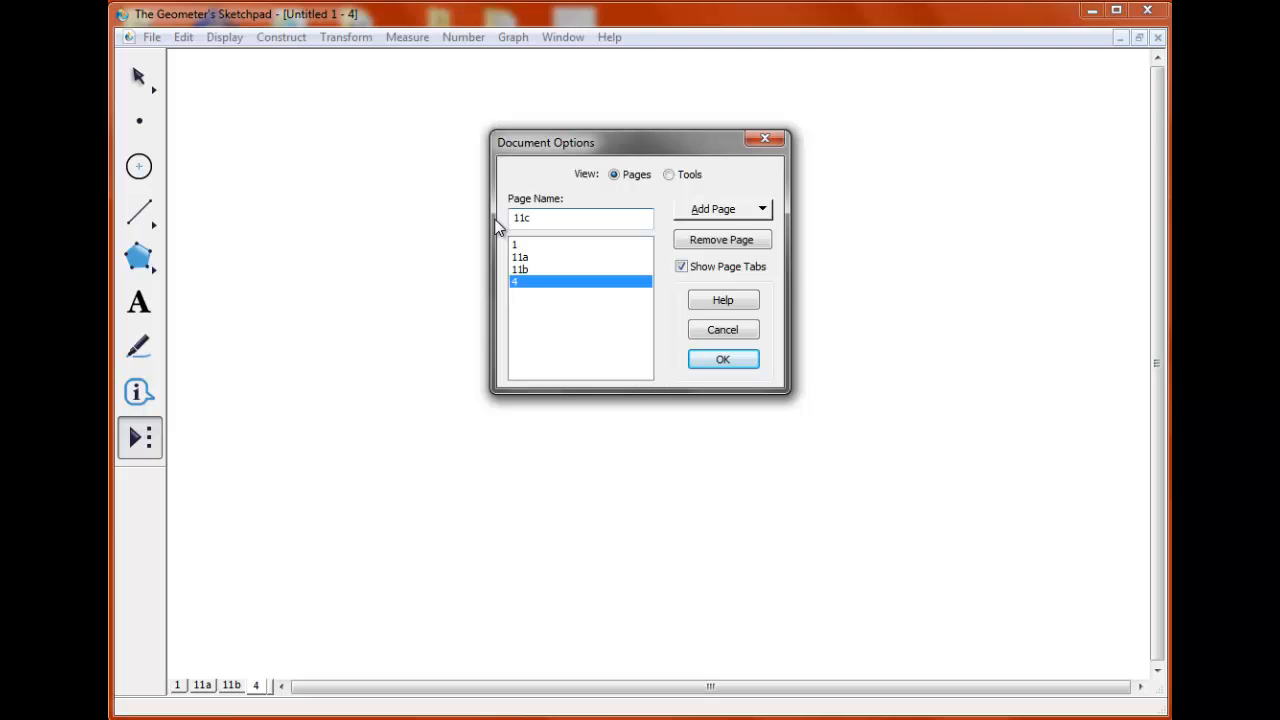
pyautogui.click(760, 210)
pyautogui.click(734, 240)
pyautogui.write('11d')
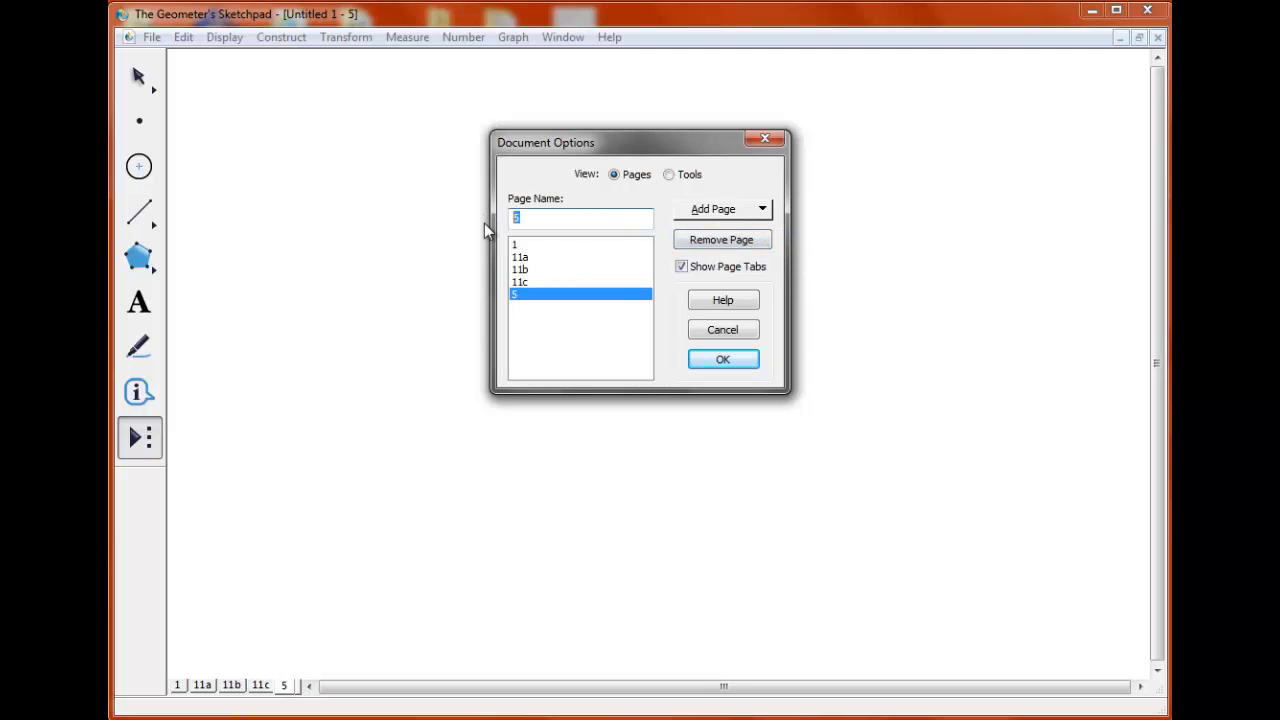
# Confirm the new page list, then draw a slanted segment on page 11a and construct its midpoint.
pyautogui.click(723, 359)
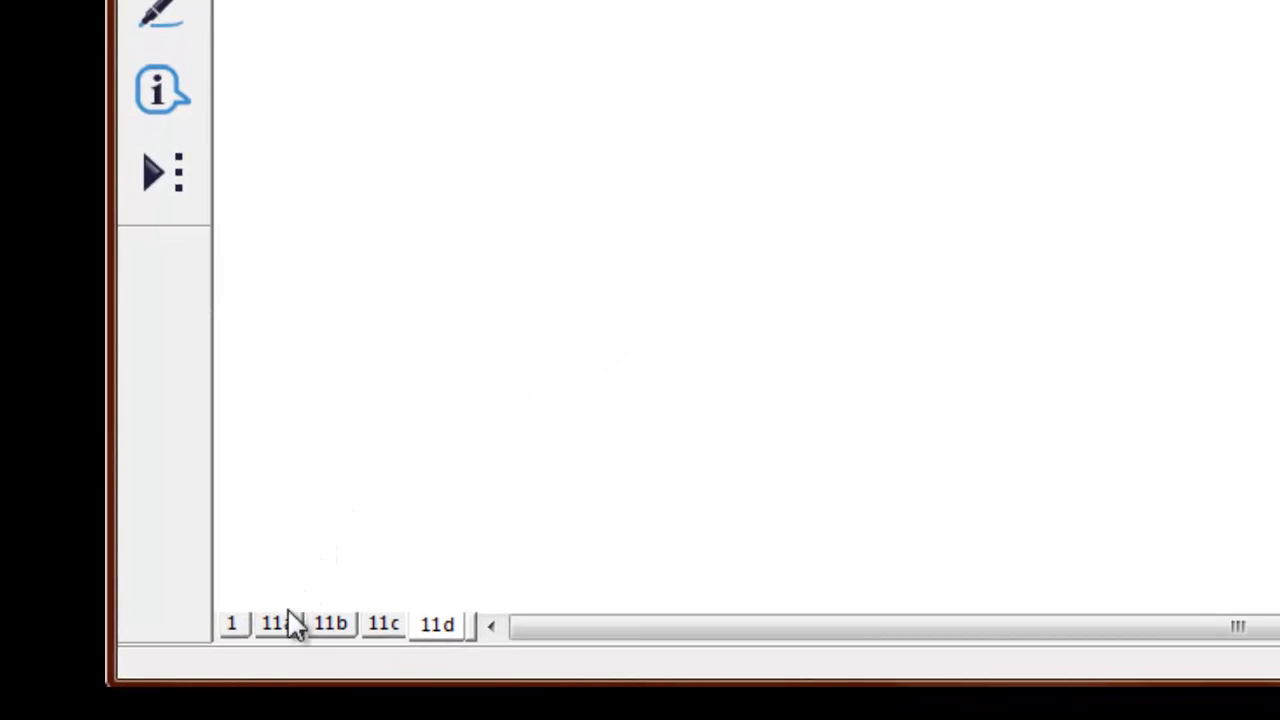
pyautogui.click(280, 626)
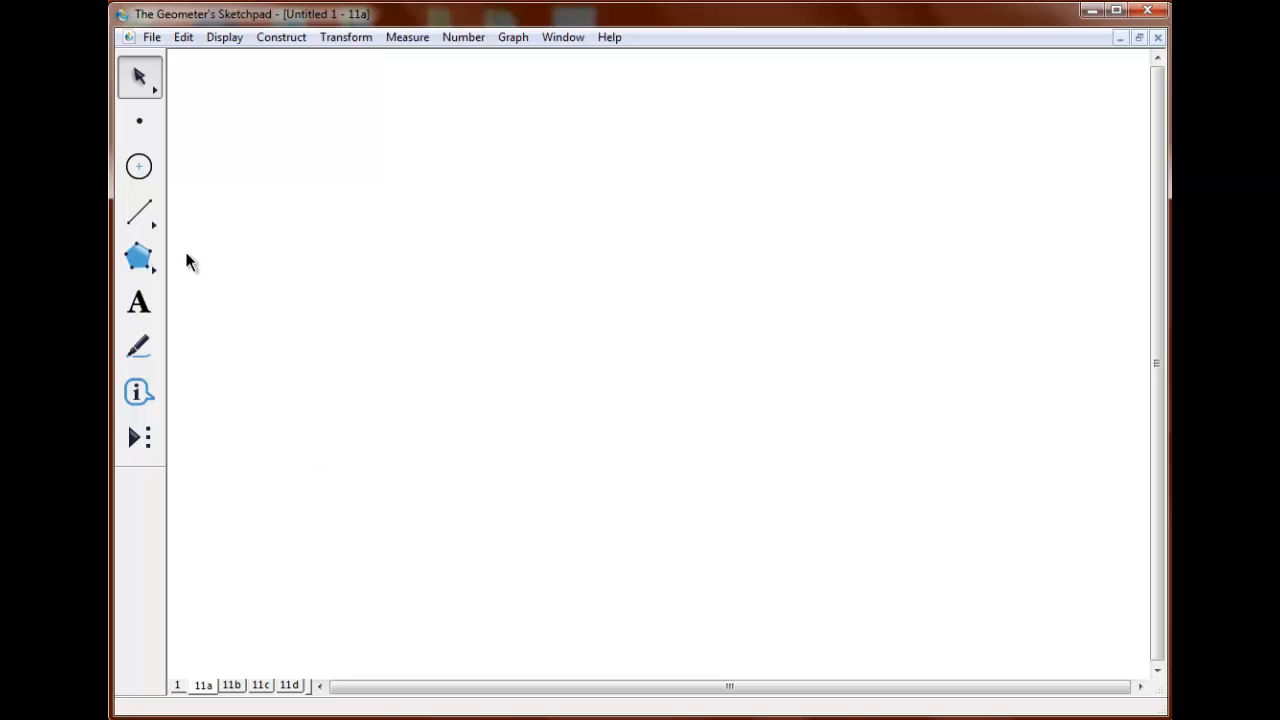
pyautogui.click(149, 219)
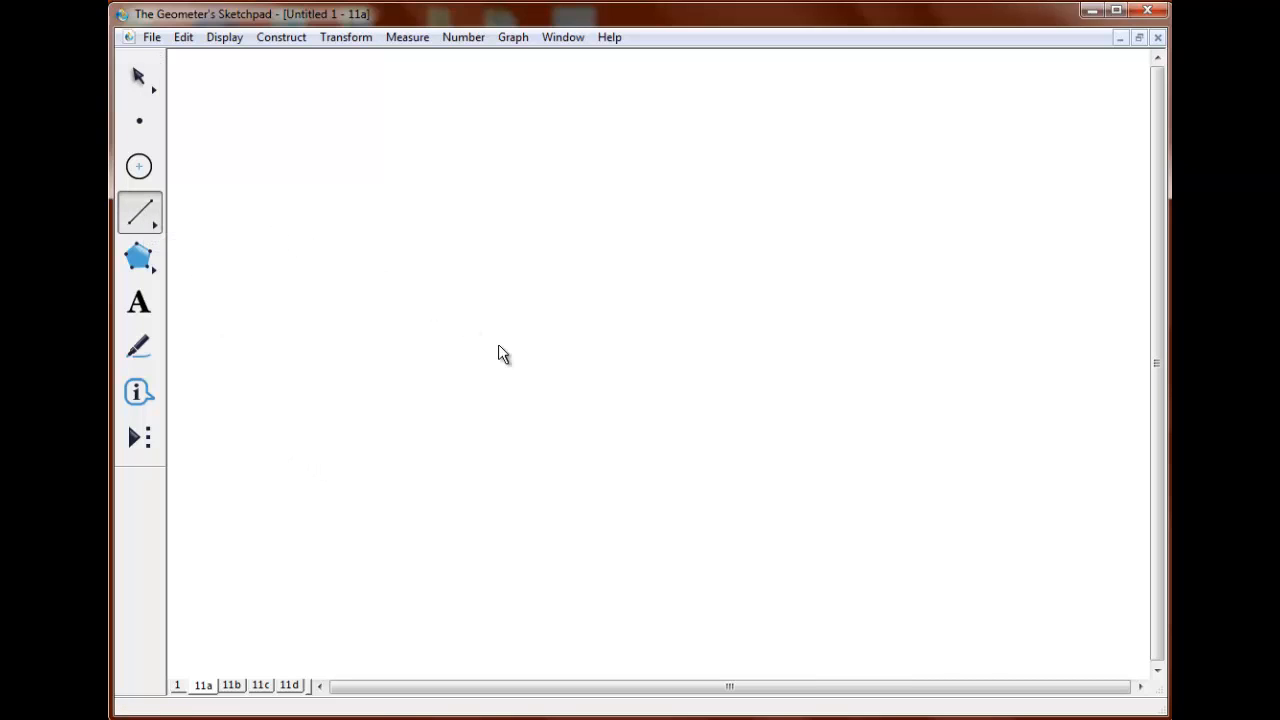
pyautogui.moveTo(466, 406); pyautogui.dragTo(691, 269)
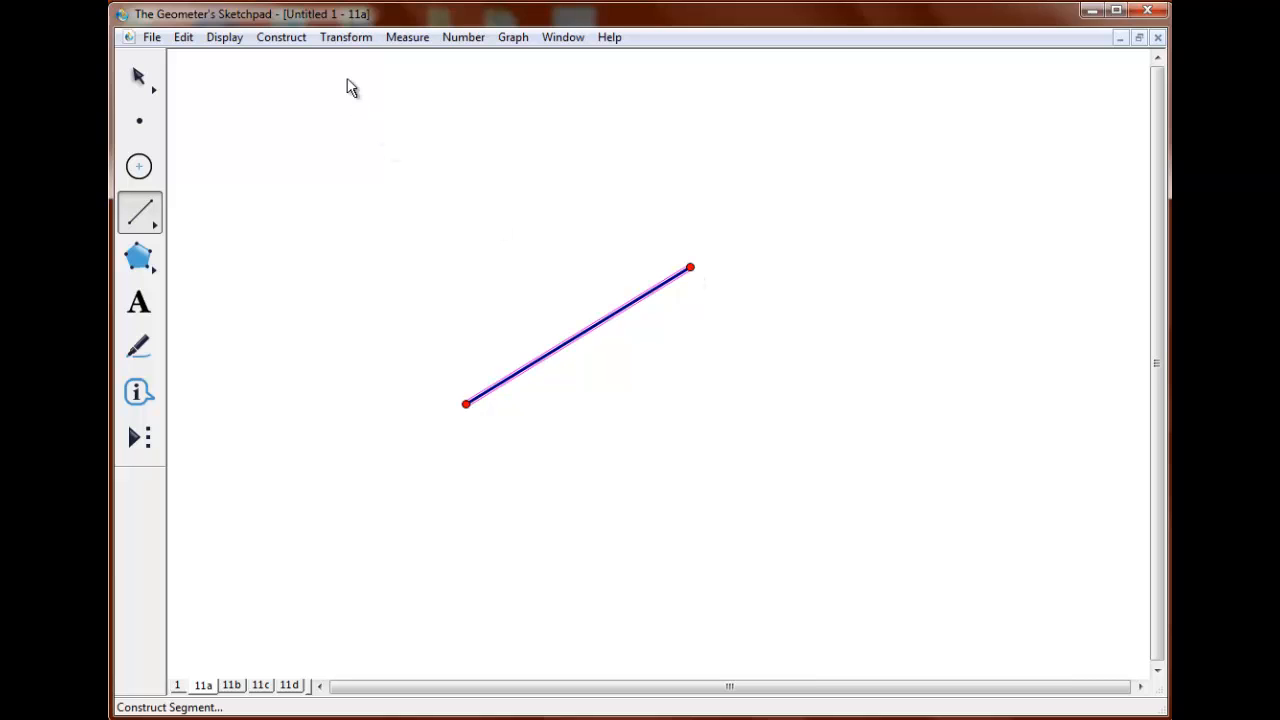
pyautogui.click(300, 46)
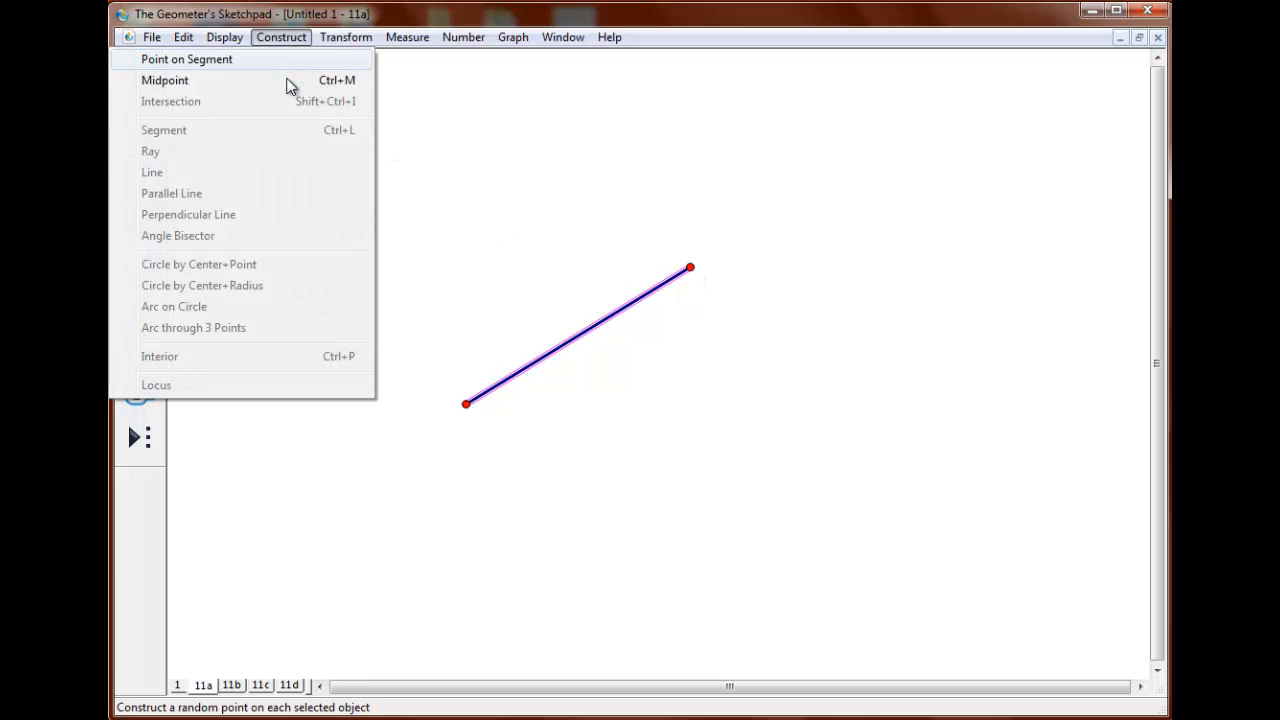
pyautogui.click(287, 82)
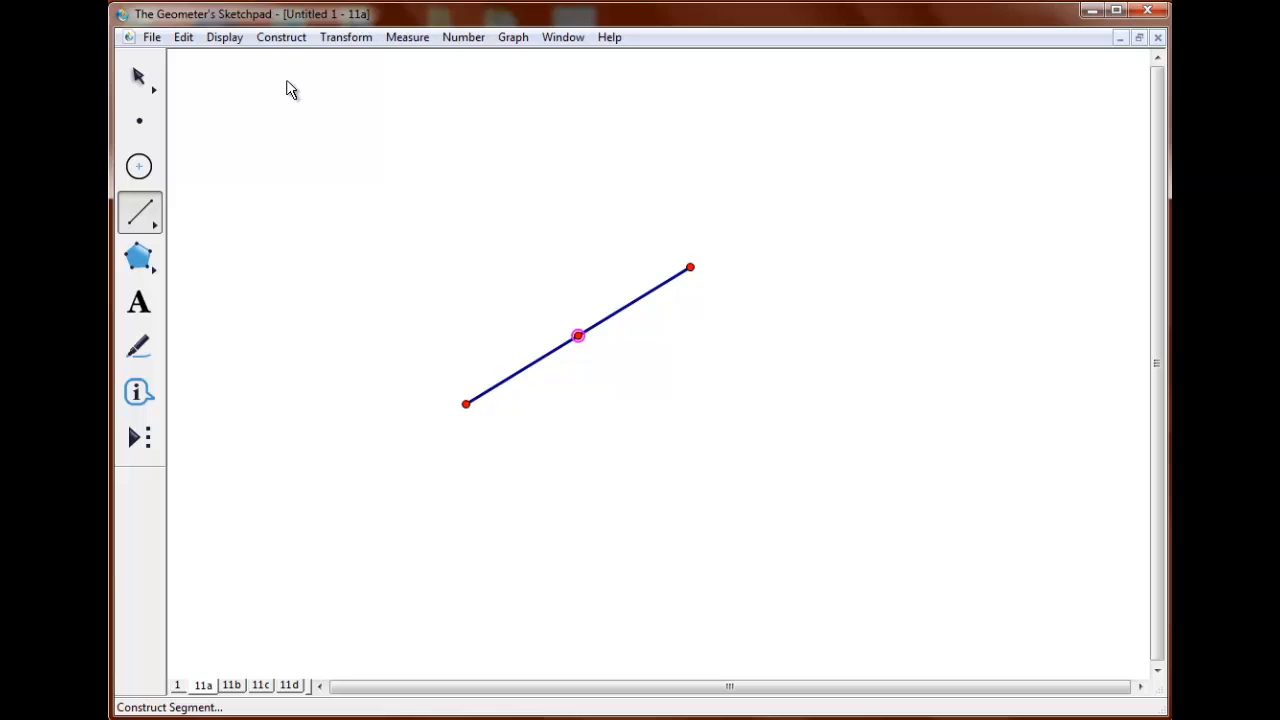
# Rotate the segment's two endpoints by a fixed angle of 90° about its midpoint as the marked center.
pyautogui.click(141, 79)
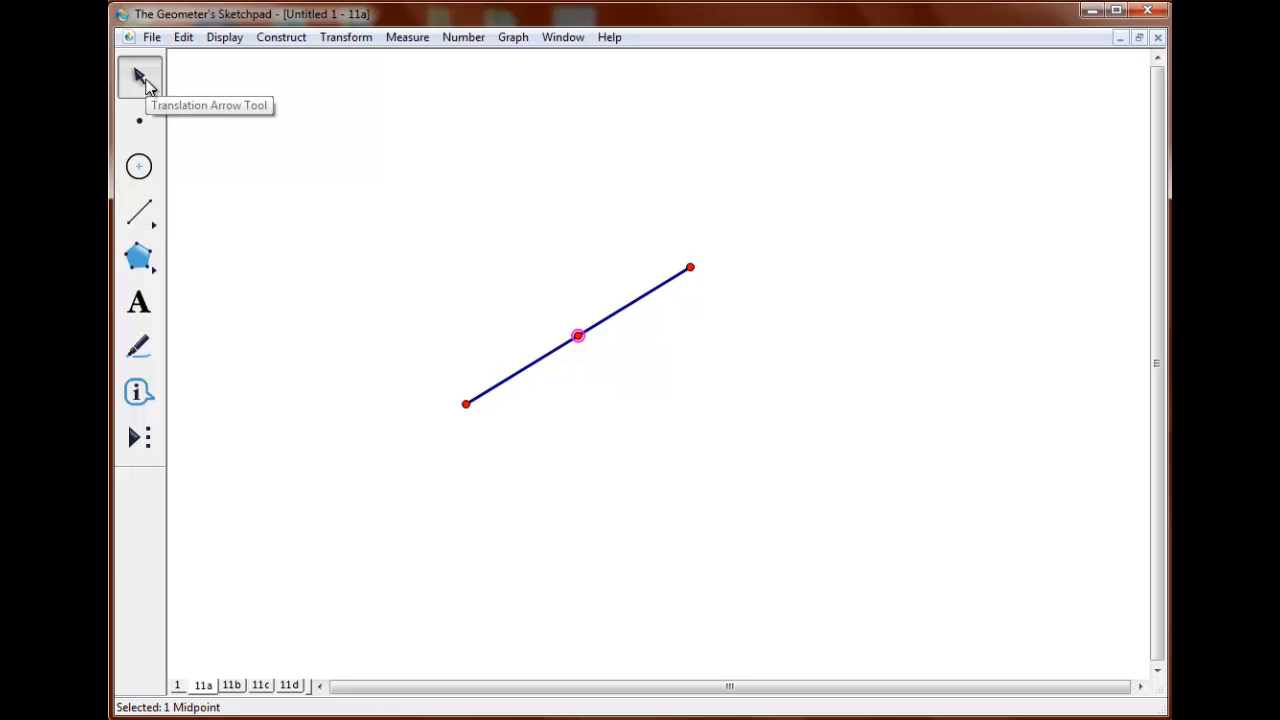
pyautogui.click(466, 404)
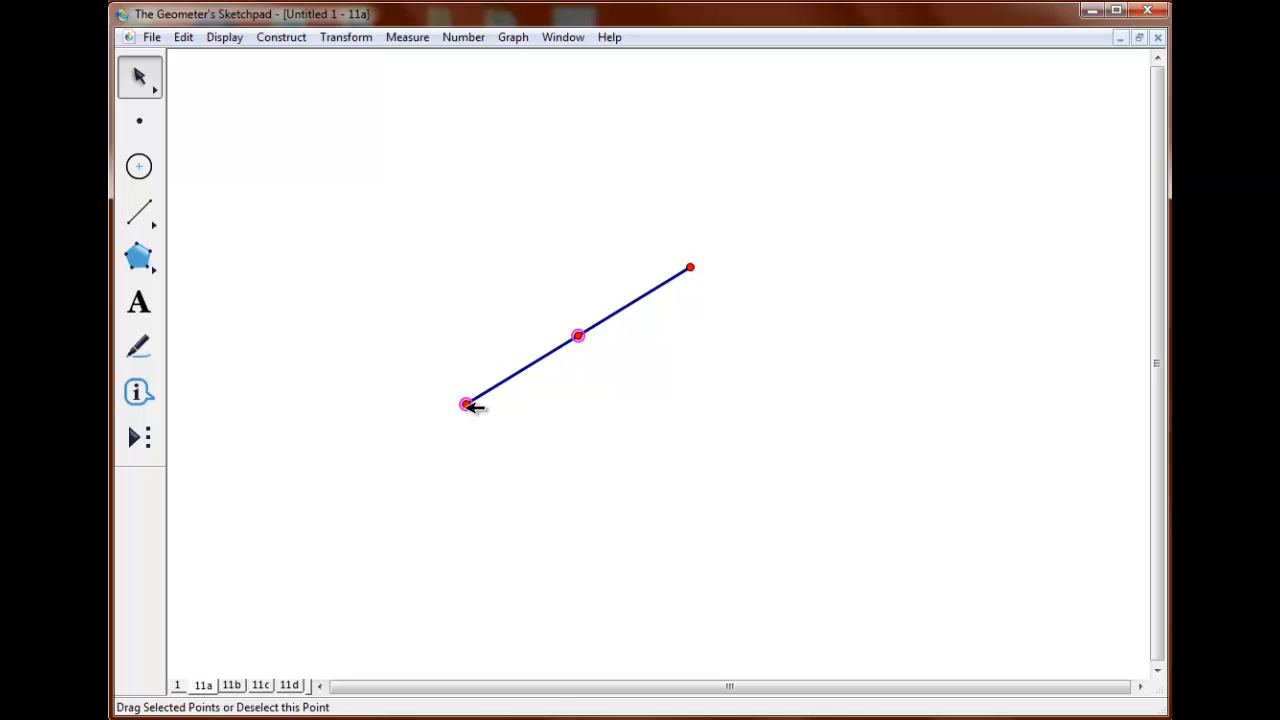
pyautogui.click(690, 267)
pyautogui.click(579, 336)
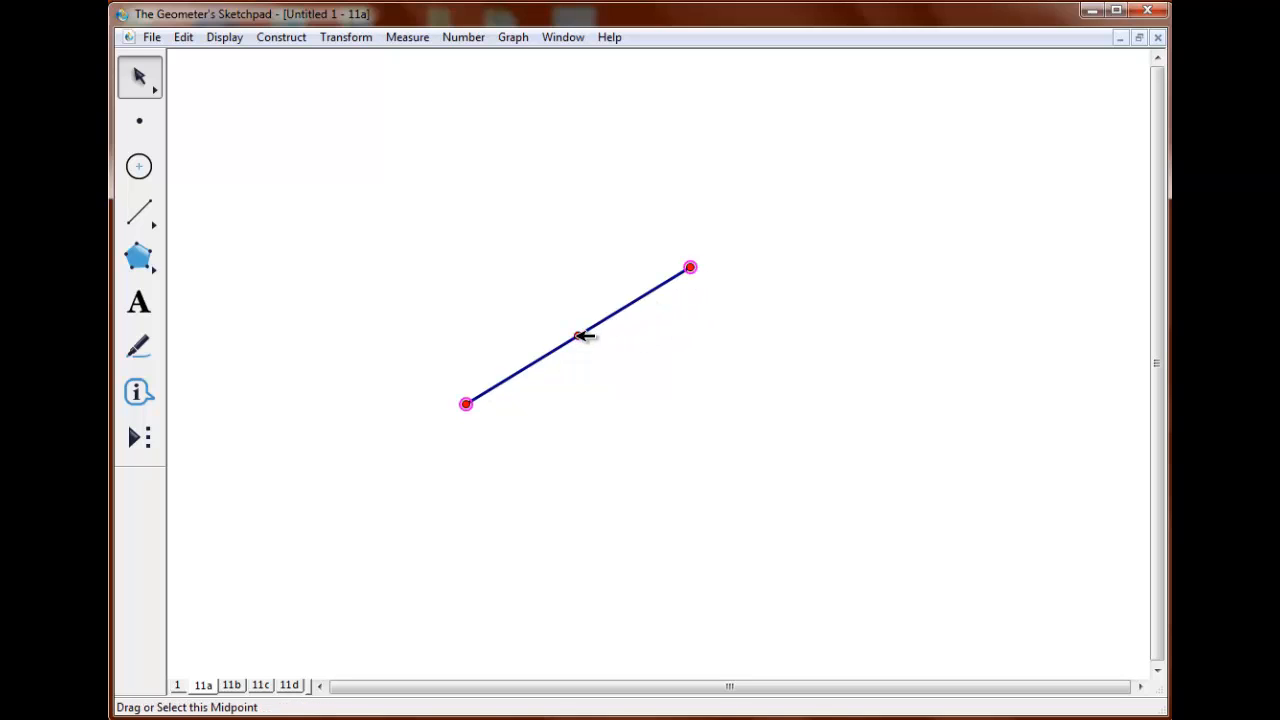
pyautogui.click(352, 40)
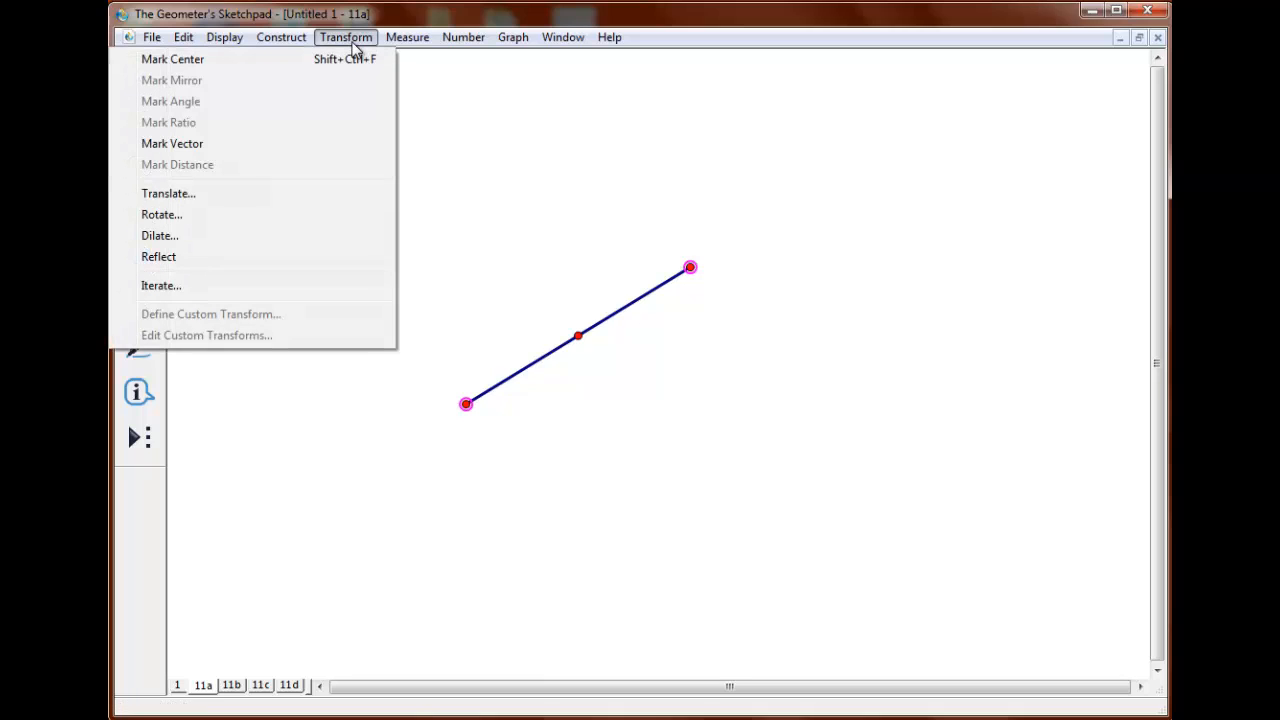
pyautogui.click(337, 214)
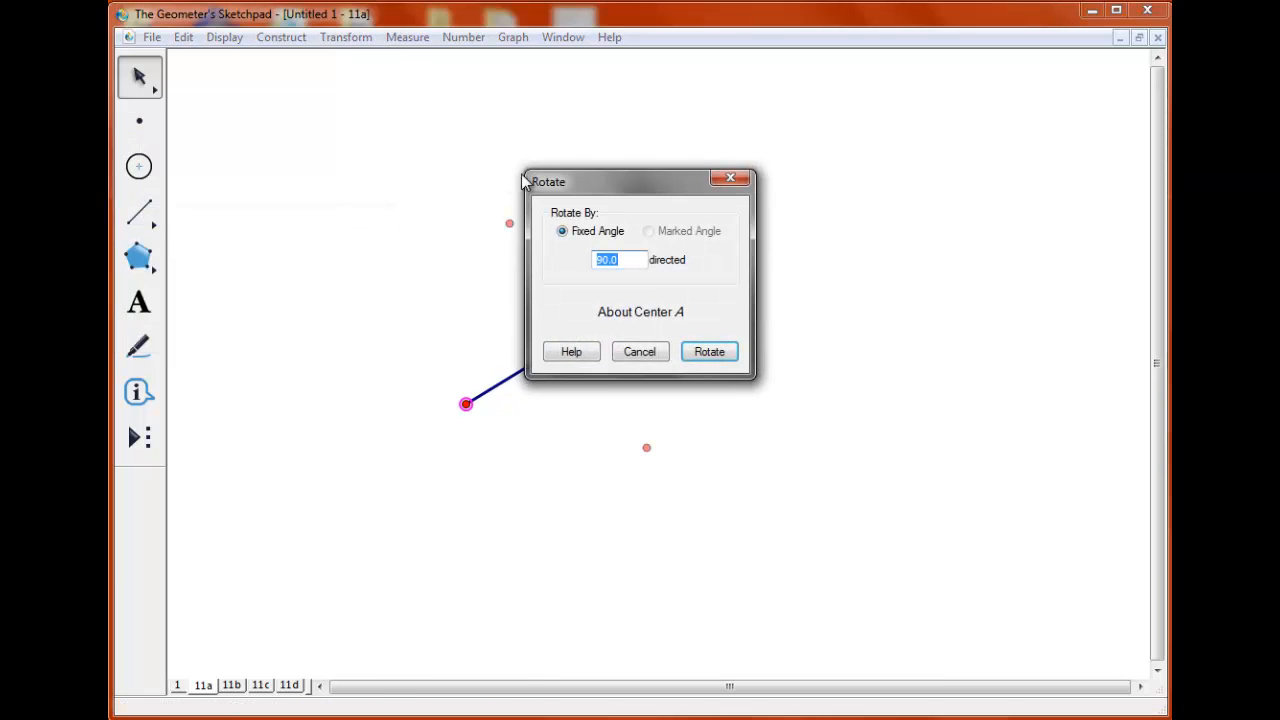
pyautogui.click(709, 352)
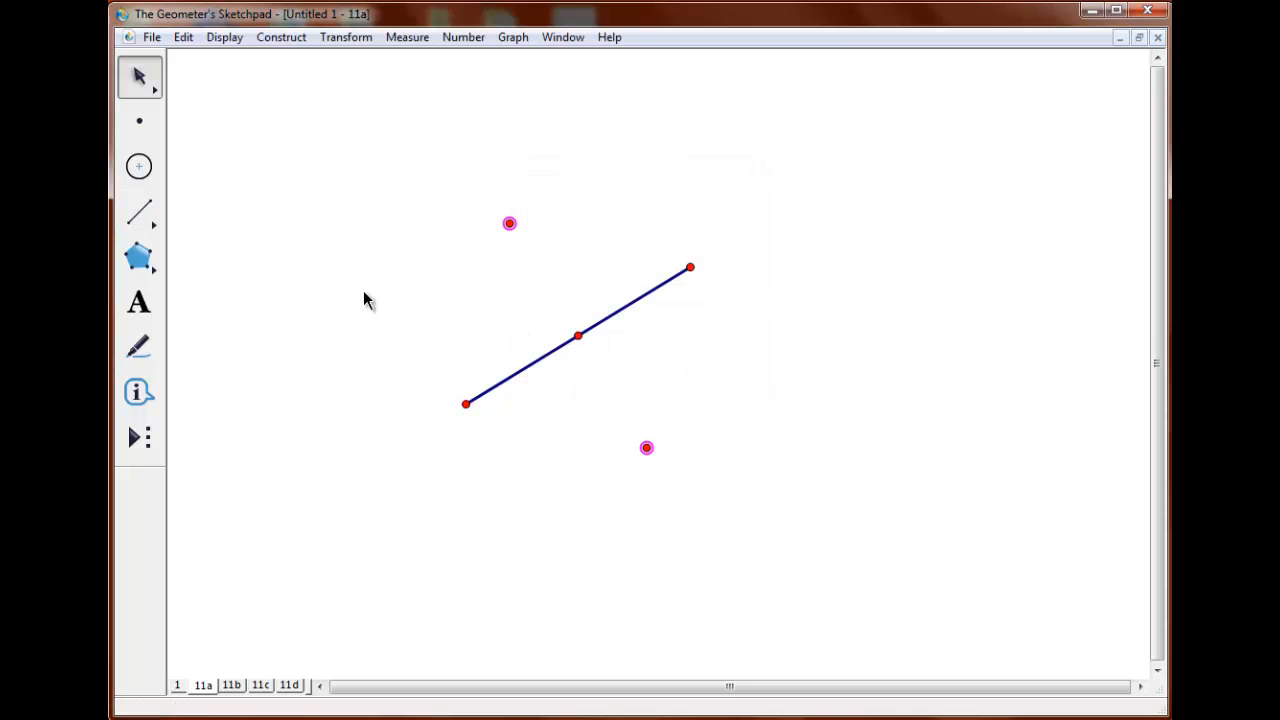
# Construct the four segments joining the endpoints and the rotated points in order around the square.
pyautogui.click(417, 274)
pyautogui.click(466, 404)
pyautogui.click(509, 223)
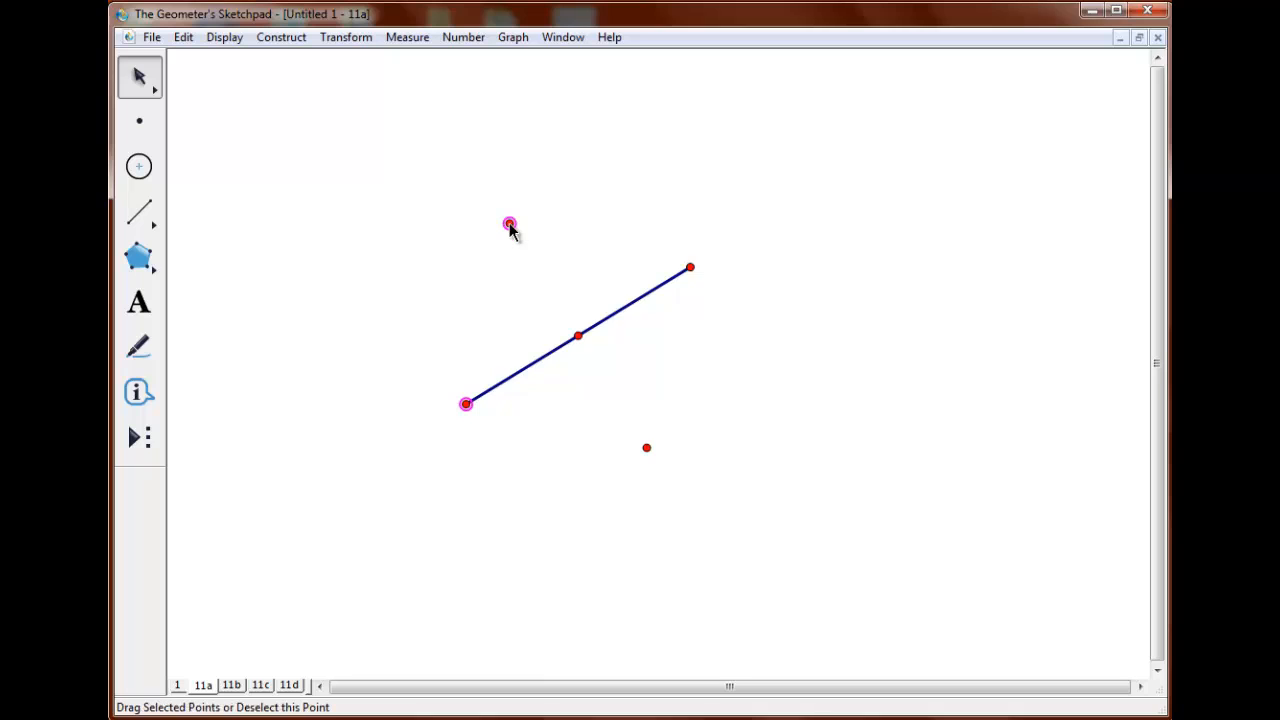
pyautogui.click(690, 267)
pyautogui.click(646, 447)
pyautogui.hotkey('ctrl', 'l')
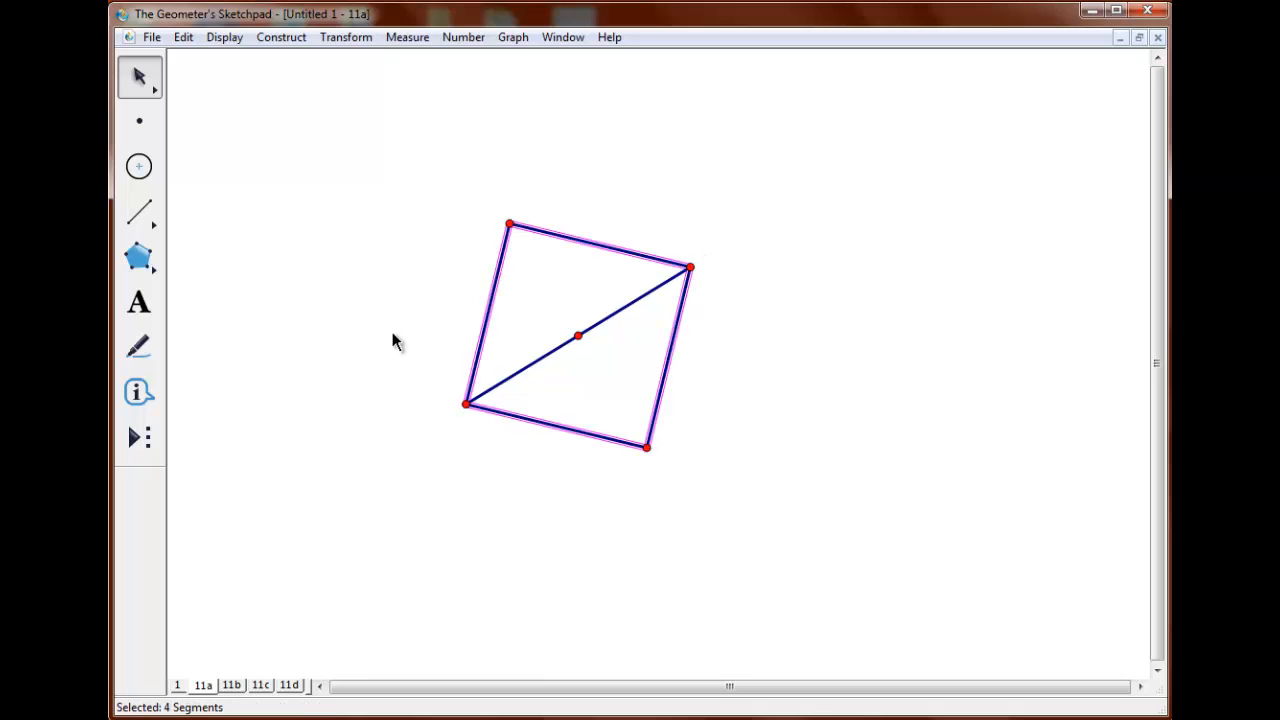
pyautogui.click(274, 198)
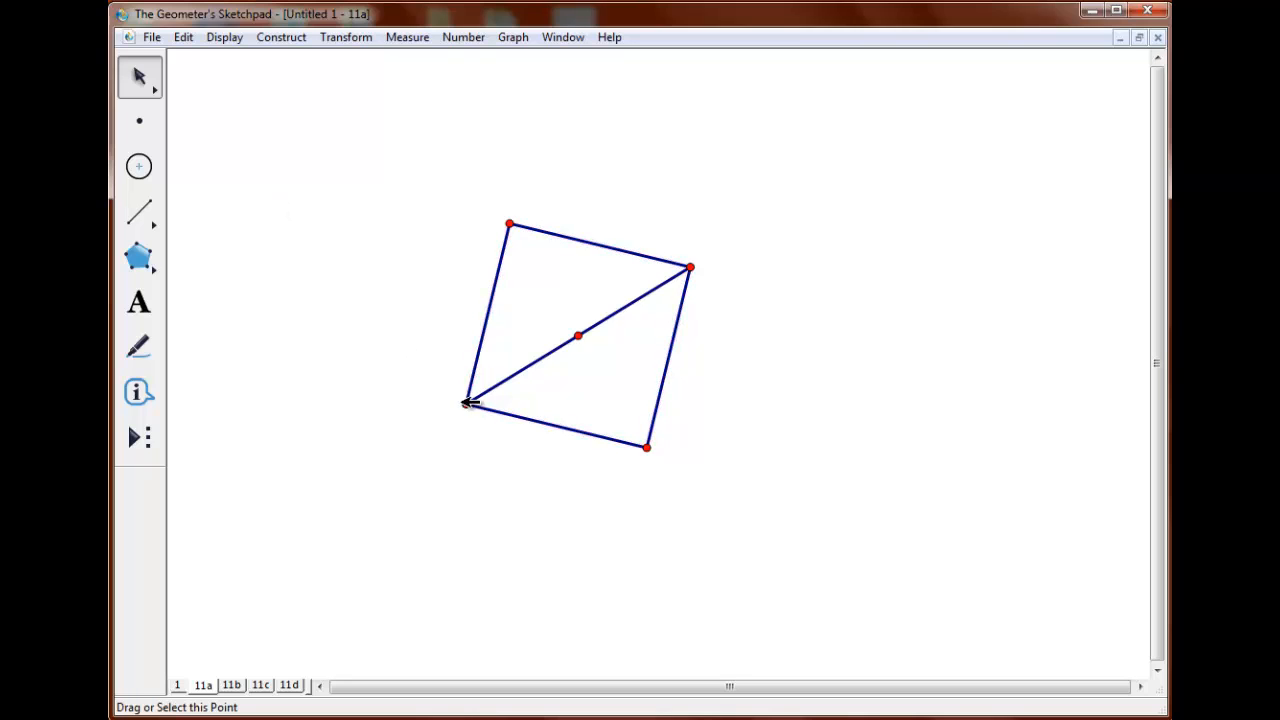
# Create a custom tool named 11 from the diagonal's two endpoints and the square's four sides.
pyautogui.click(466, 404)
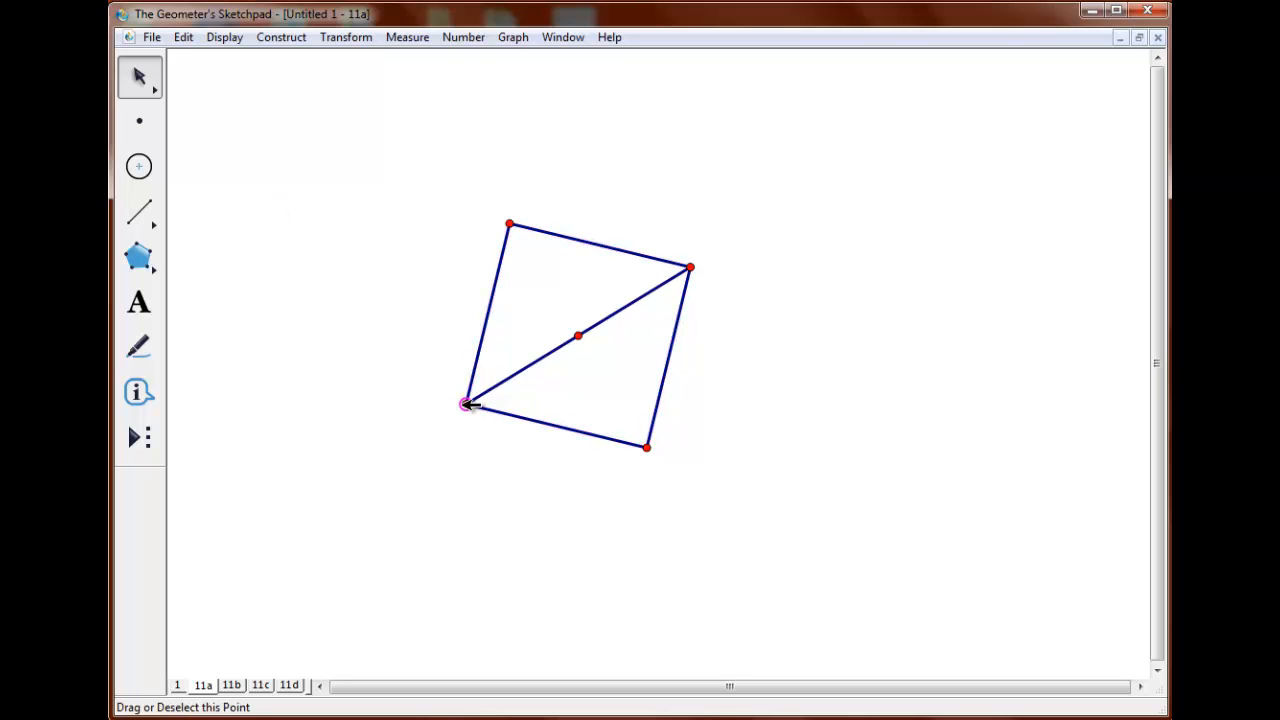
pyautogui.click(692, 267)
pyautogui.click(493, 297)
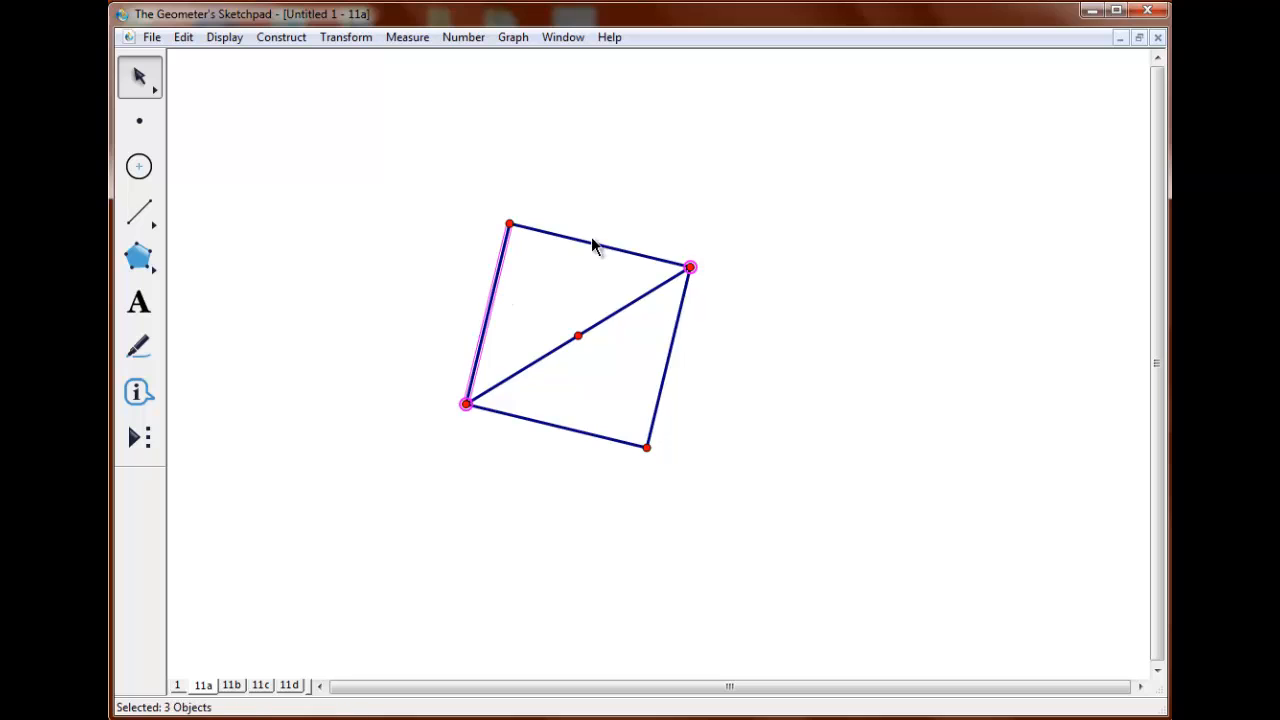
pyautogui.click(592, 244)
pyautogui.click(671, 351)
pyautogui.click(538, 420)
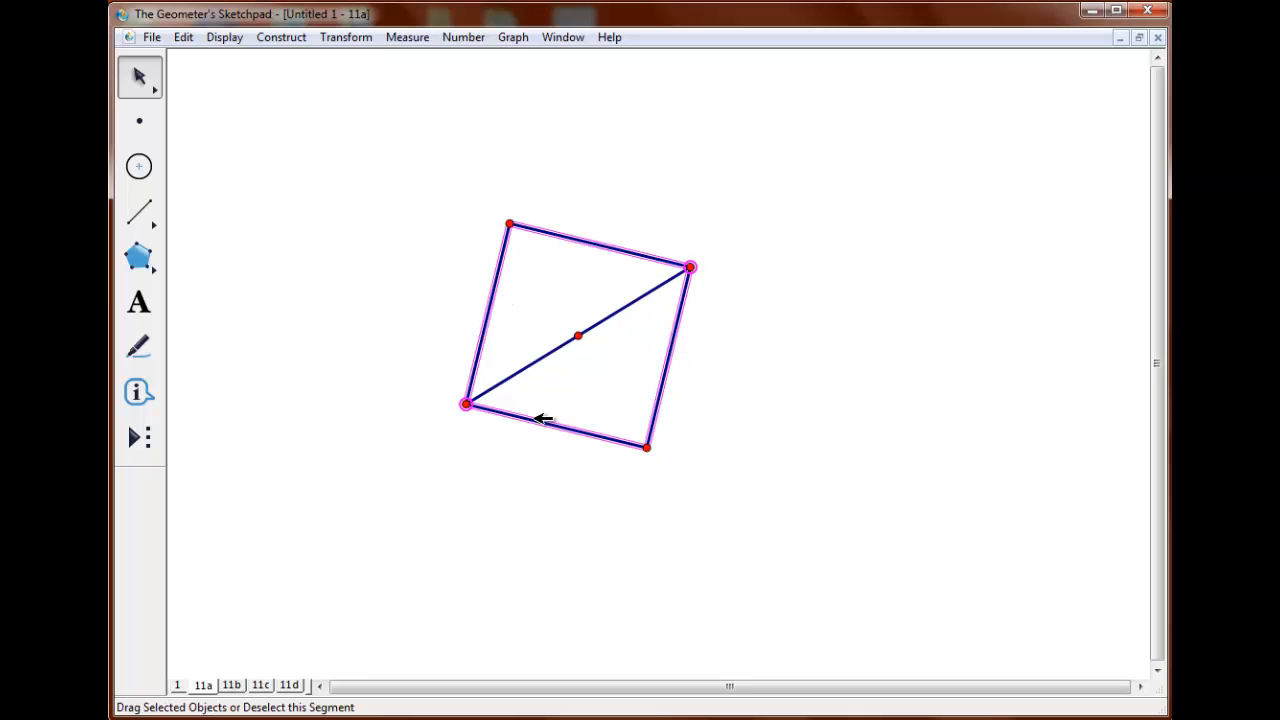
pyautogui.click(141, 441)
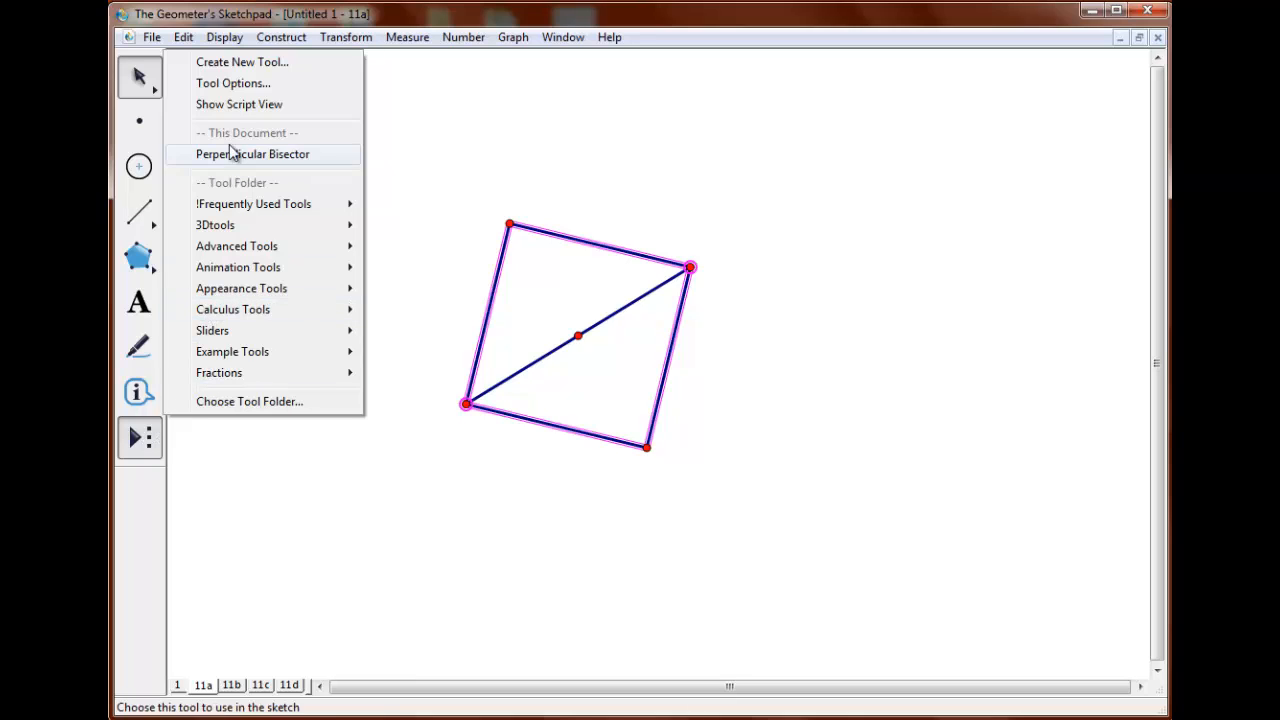
pyautogui.click(234, 63)
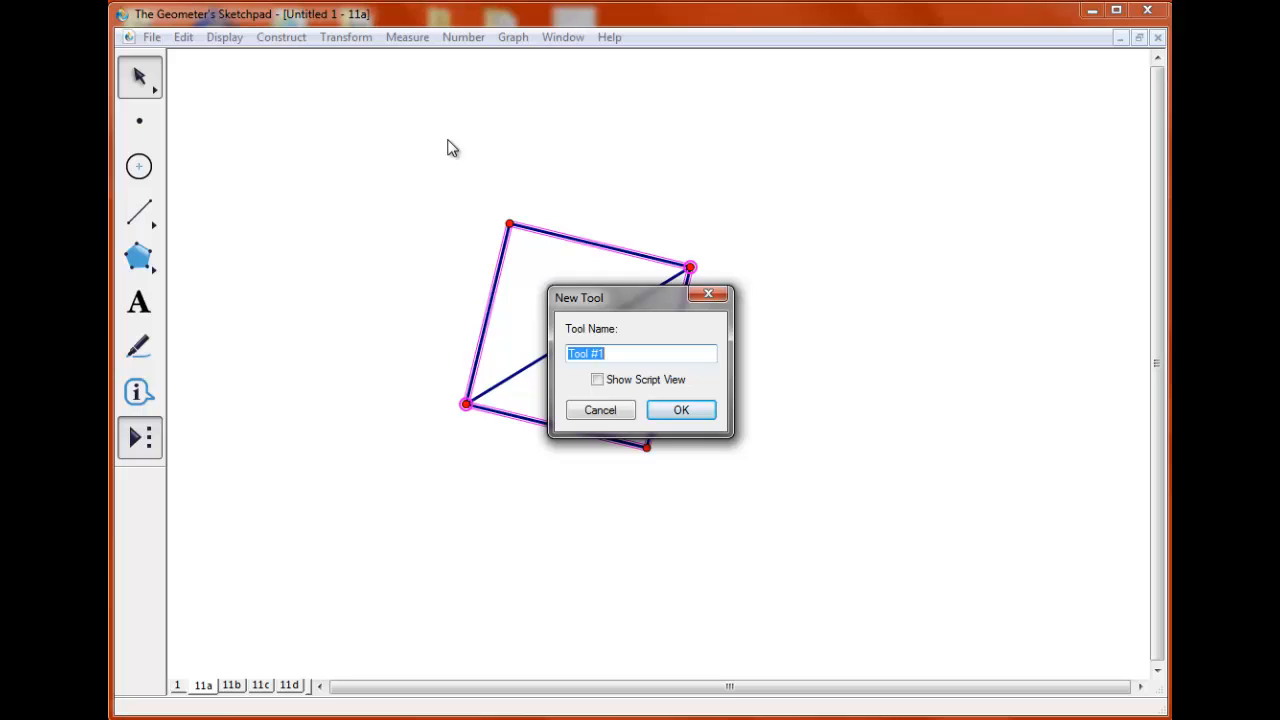
pyautogui.write('11atool')
pyautogui.click(675, 410)
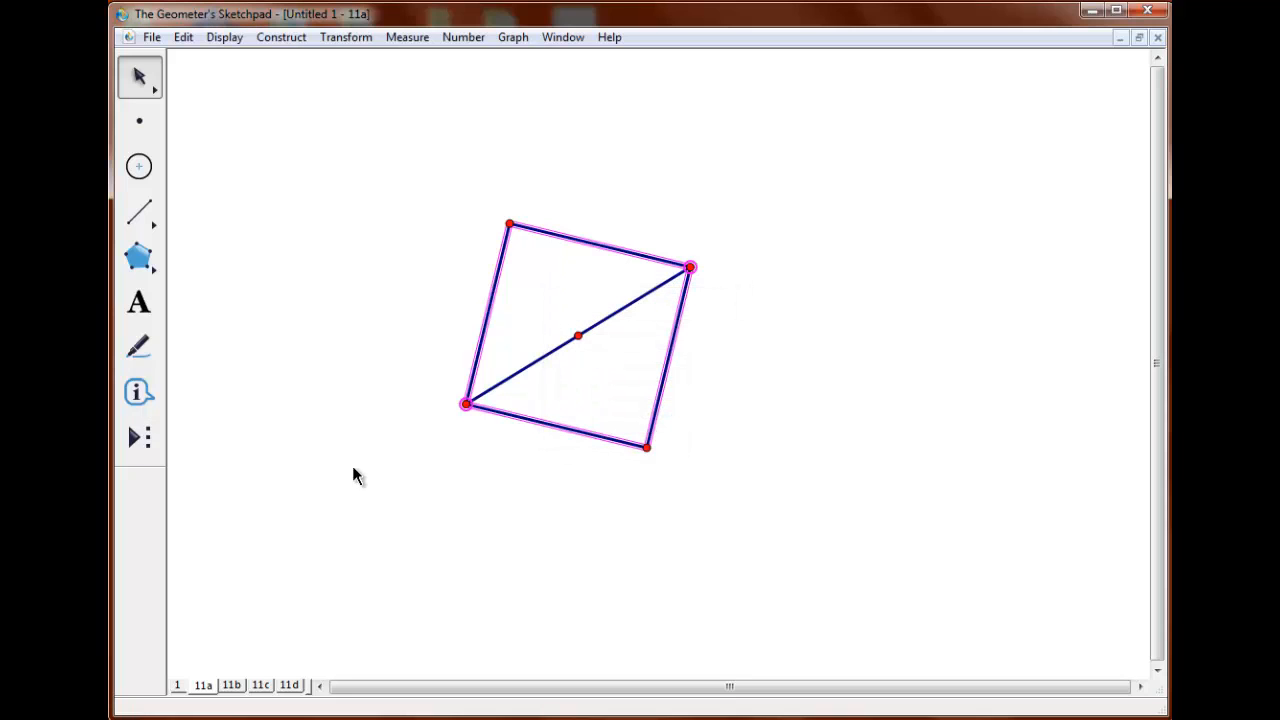
# Use the new square tool to construct two separate squares left of the original and one across the original's right side.
pyautogui.click(139, 437)
pyautogui.click(178, 465)
pyautogui.click(262, 261)
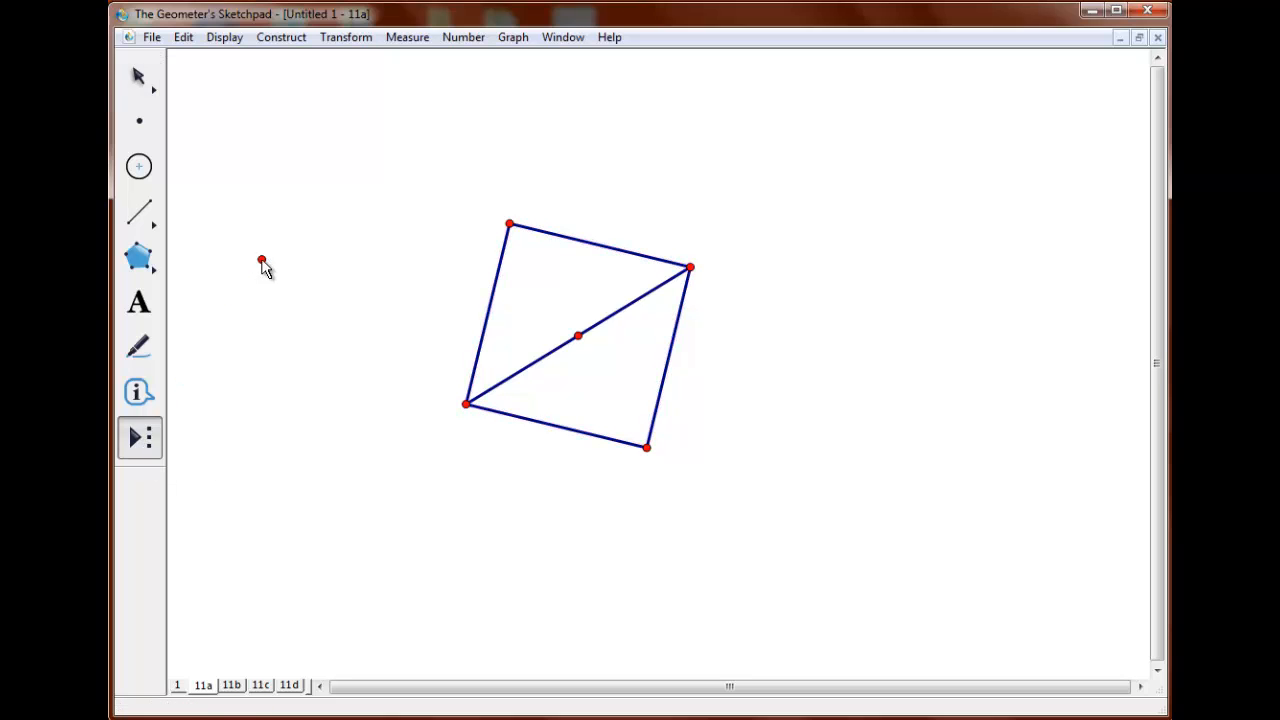
pyautogui.click(360, 257)
pyautogui.click(350, 444)
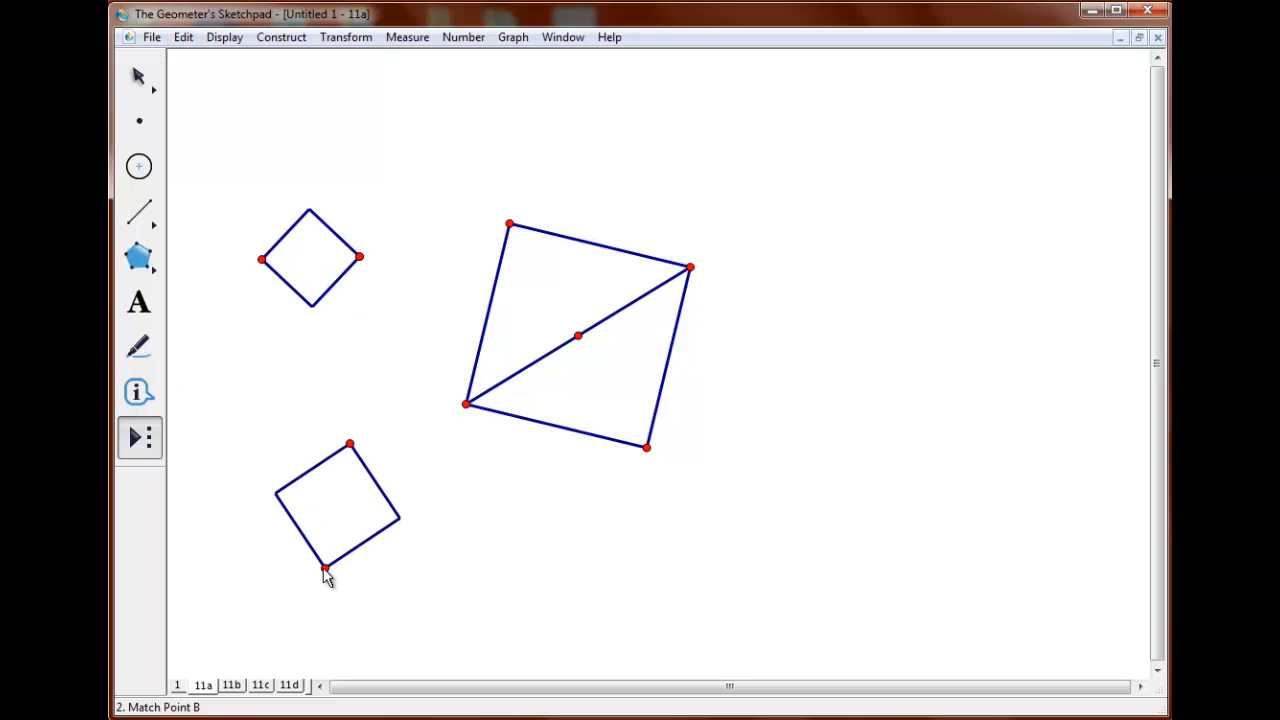
pyautogui.click(323, 568)
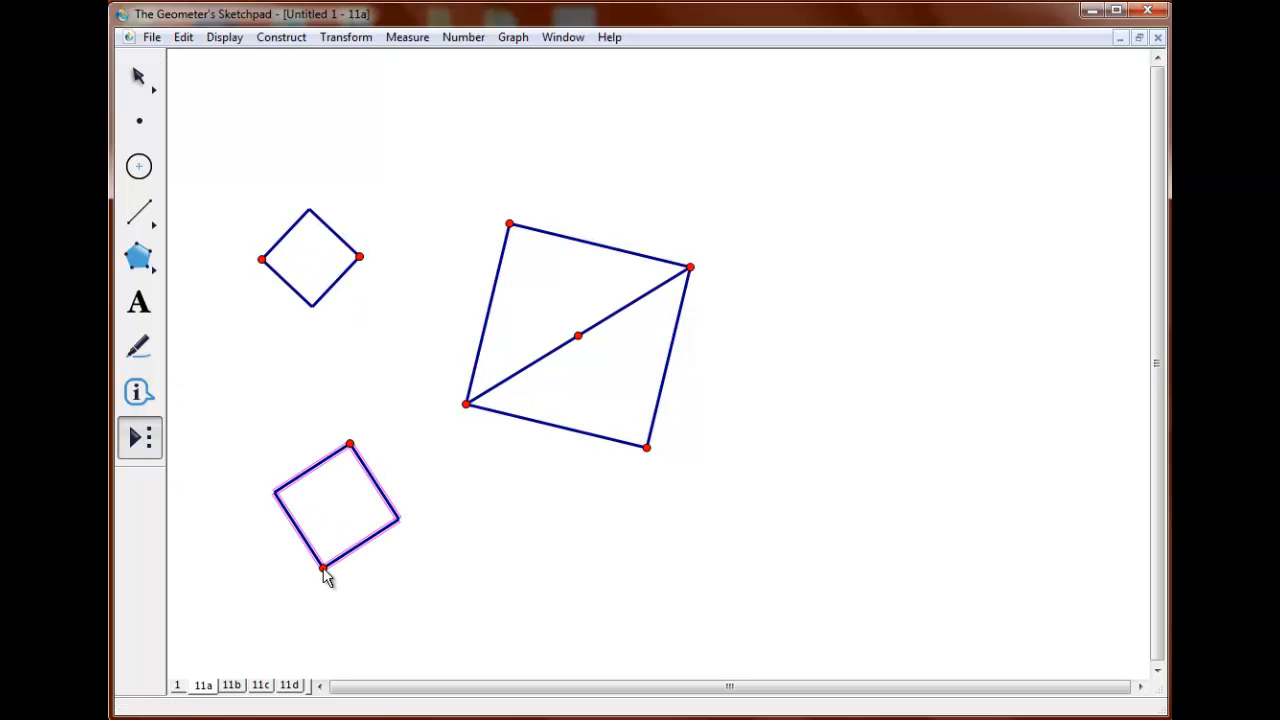
pyautogui.click(647, 449)
pyautogui.click(690, 268)
pyautogui.click(690, 268)
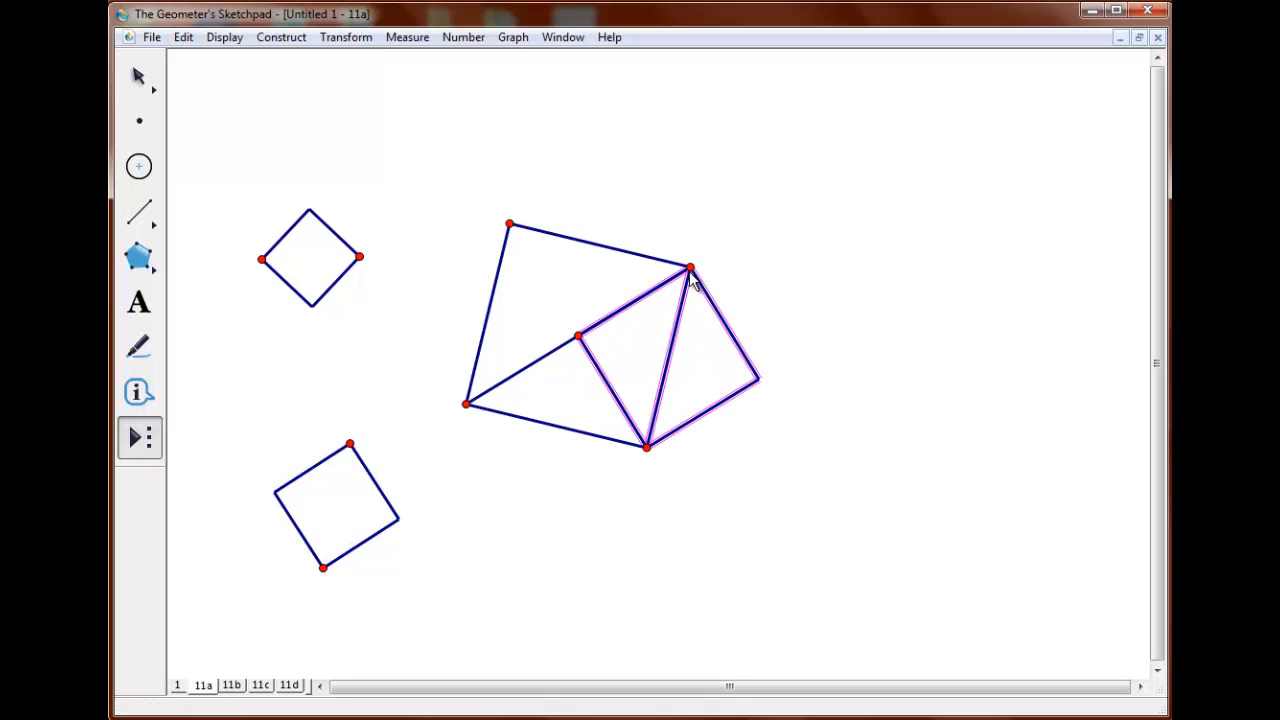
pyautogui.click(146, 90)
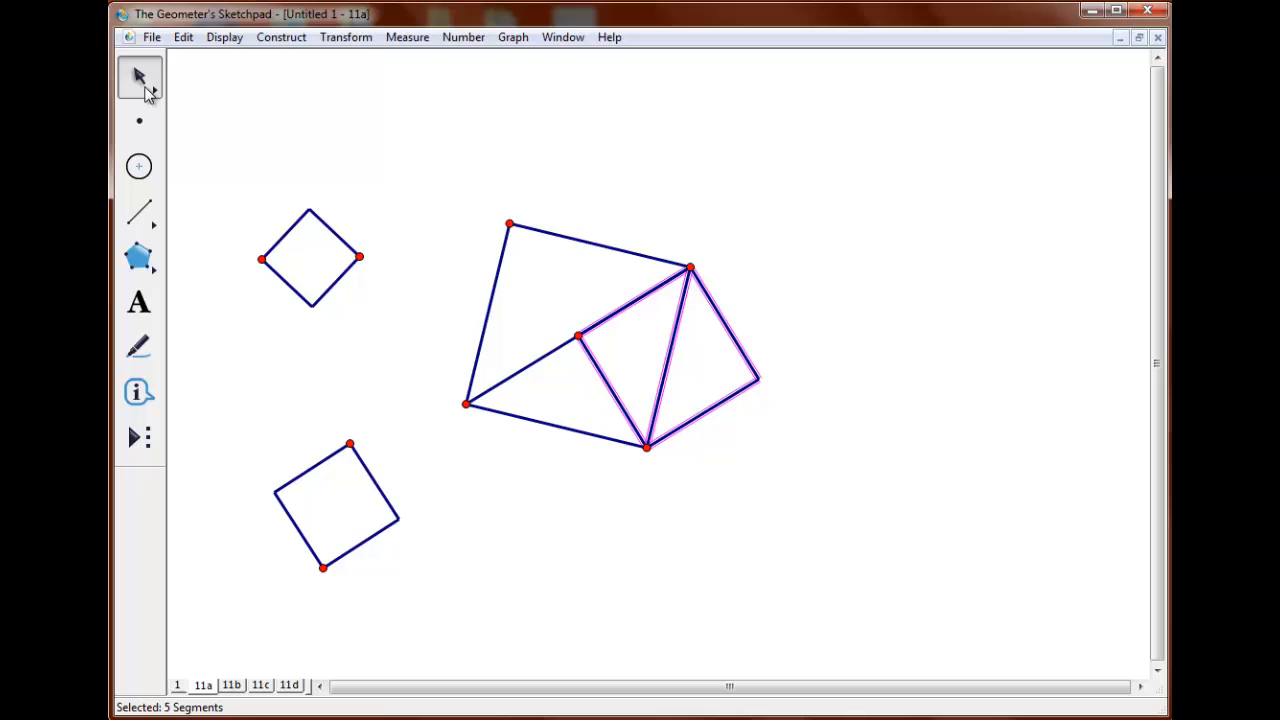
# On page 11b, construct a nearly horizontal segment between two new points and add its midpoint.
pyautogui.click(231, 685)
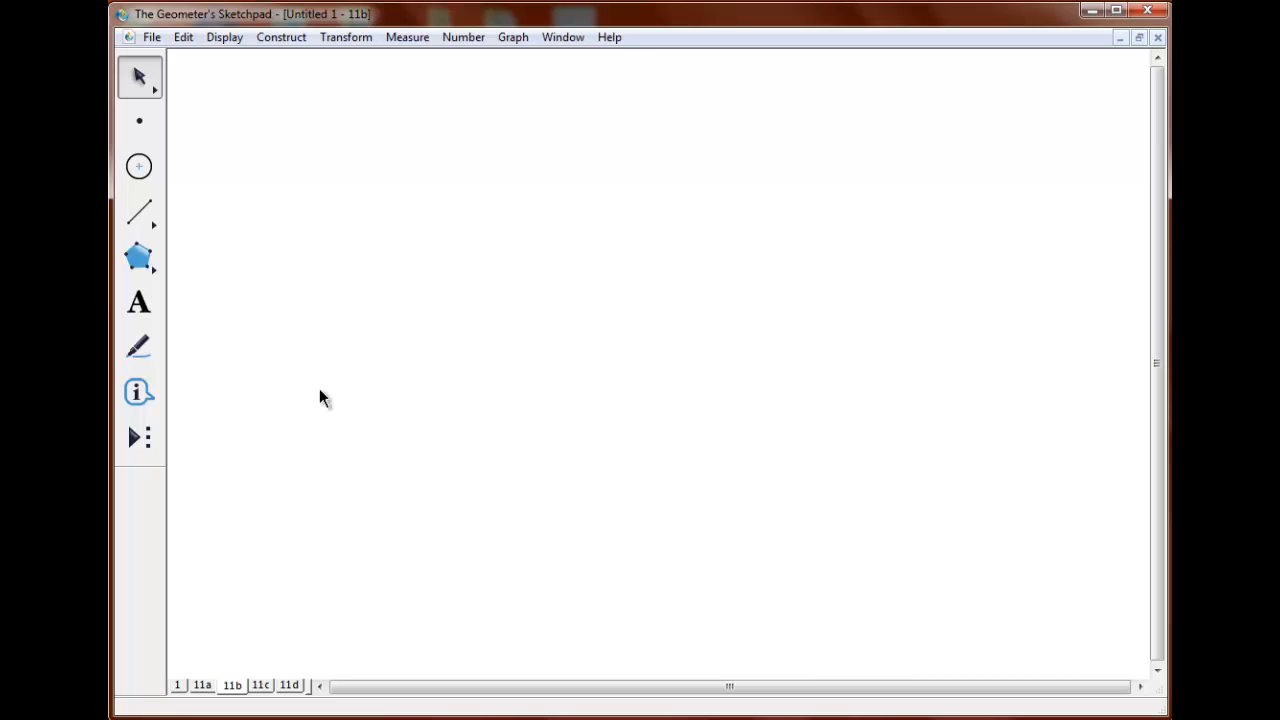
pyautogui.click(150, 124)
pyautogui.click(531, 353)
pyautogui.click(844, 357)
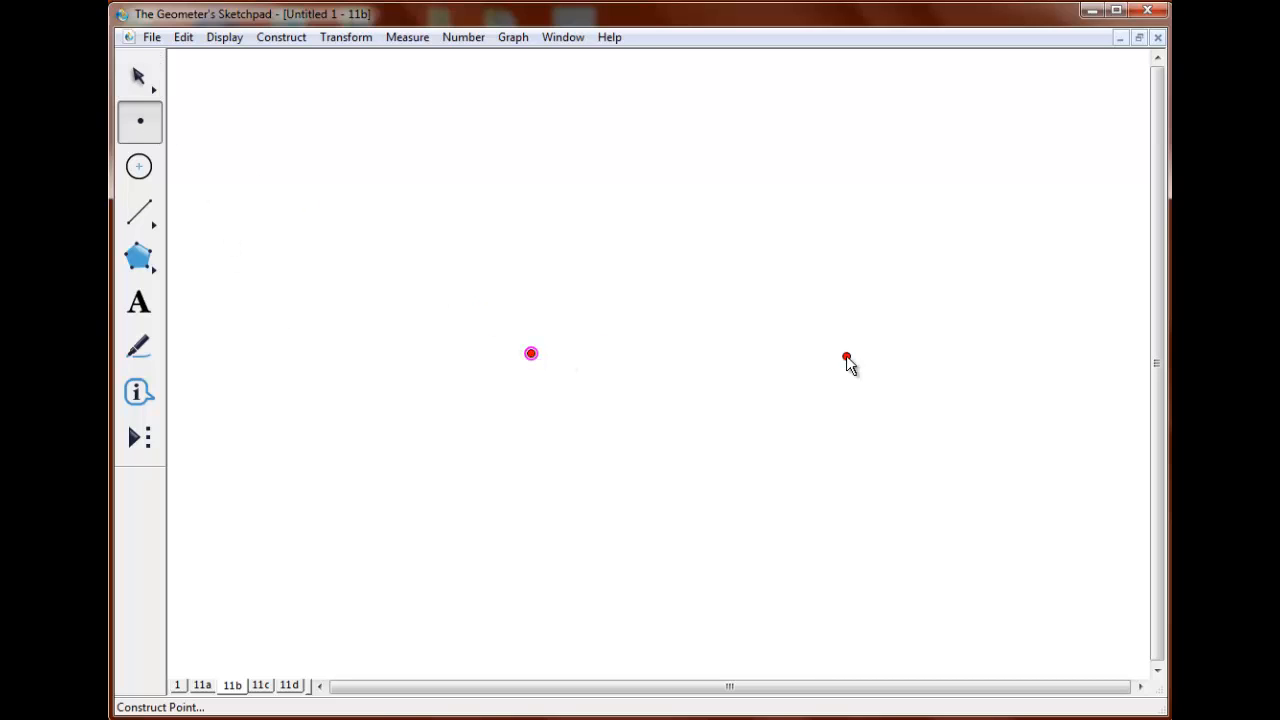
pyautogui.click(138, 80)
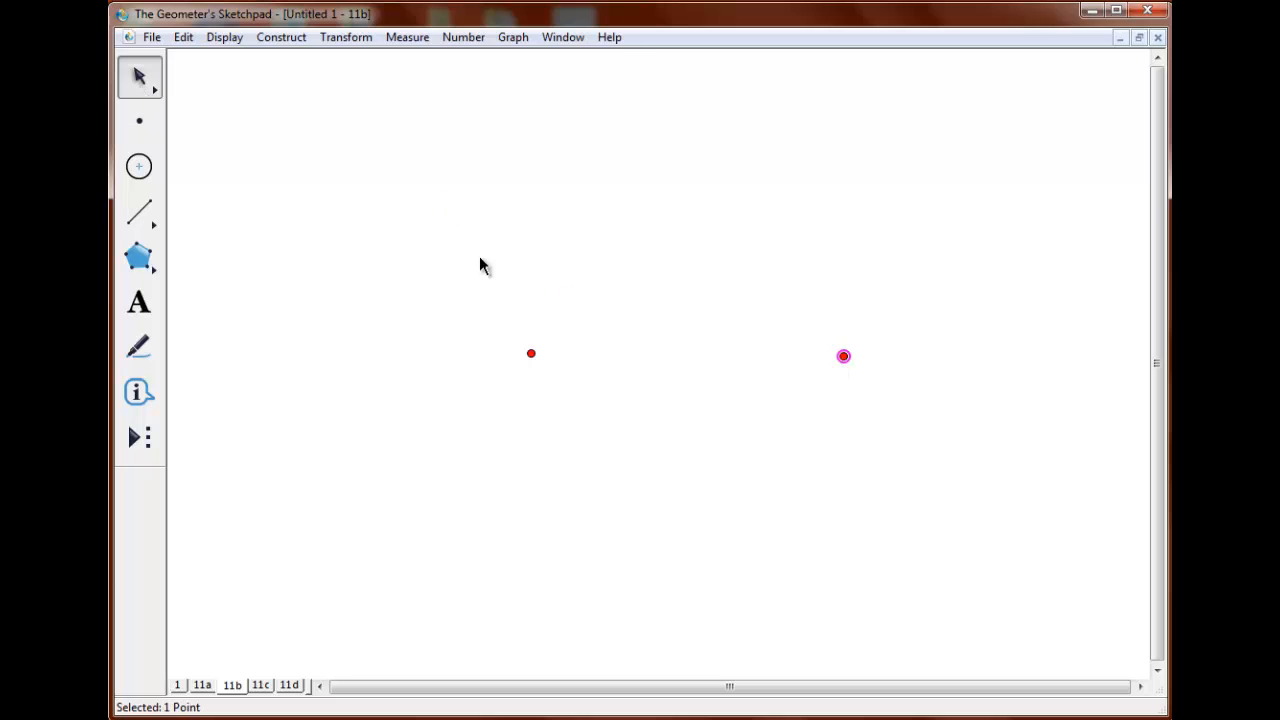
pyautogui.click(531, 353)
pyautogui.click(270, 40)
pyautogui.click(265, 132)
pyautogui.click(287, 40)
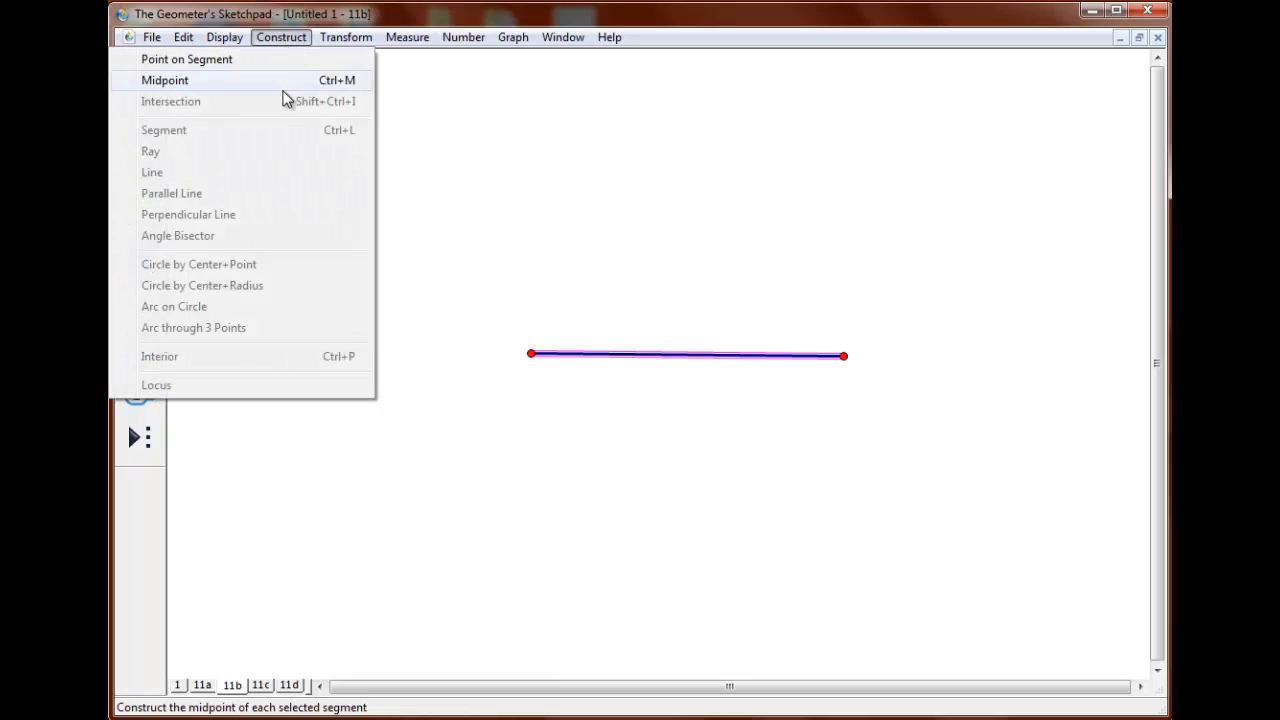
pyautogui.click(305, 82)
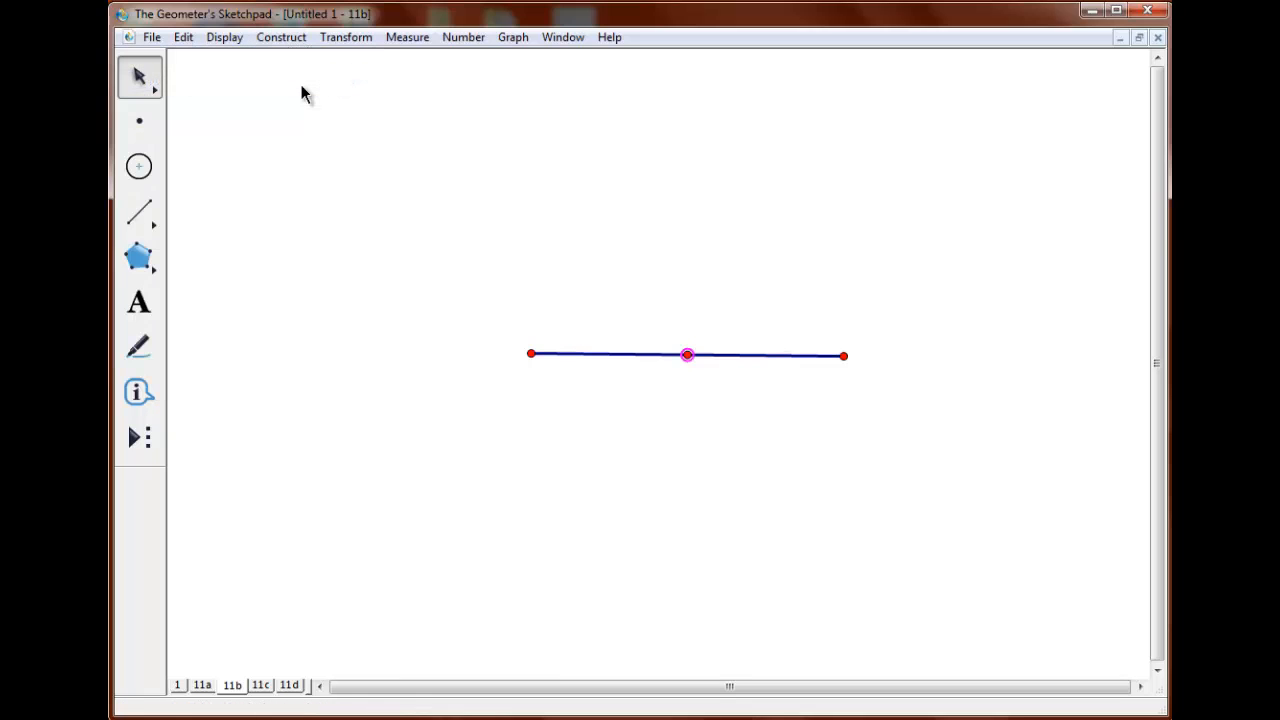
# Draw two circles centered on the segment's endpoints, each passing through the midpoint.
pyautogui.click(139, 167)
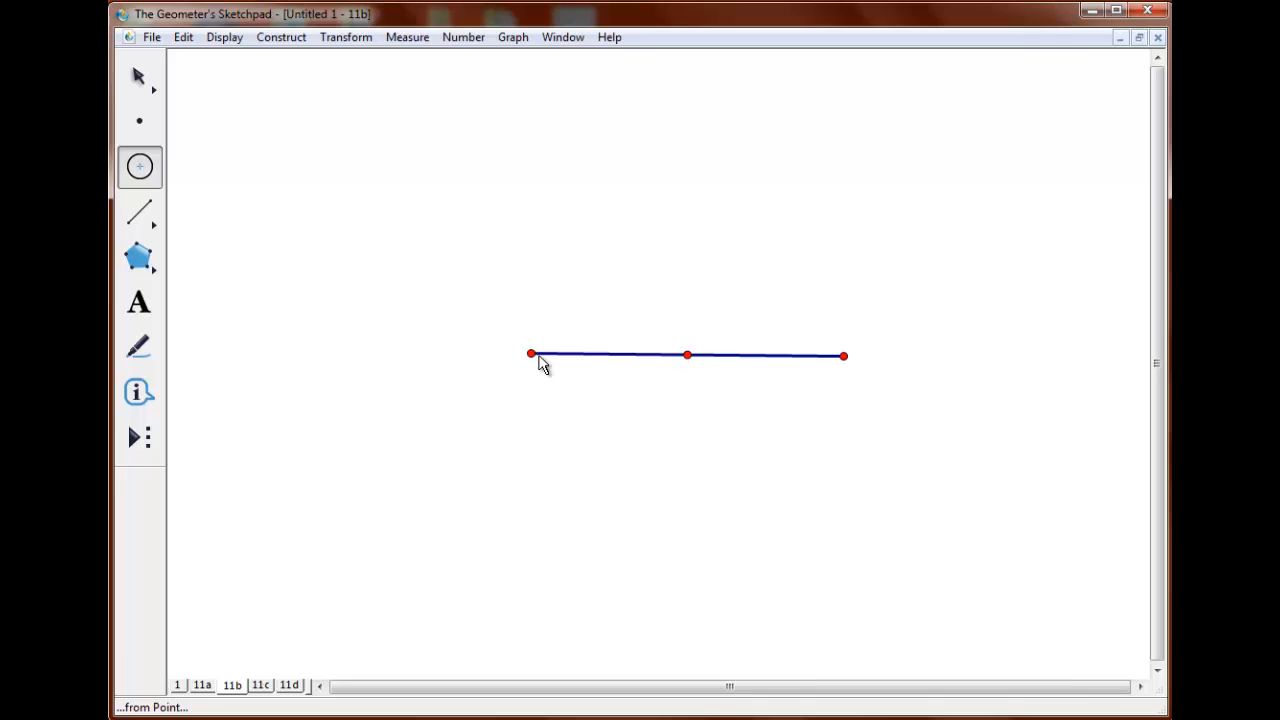
pyautogui.moveTo(531, 355); pyautogui.dragTo(687, 356)
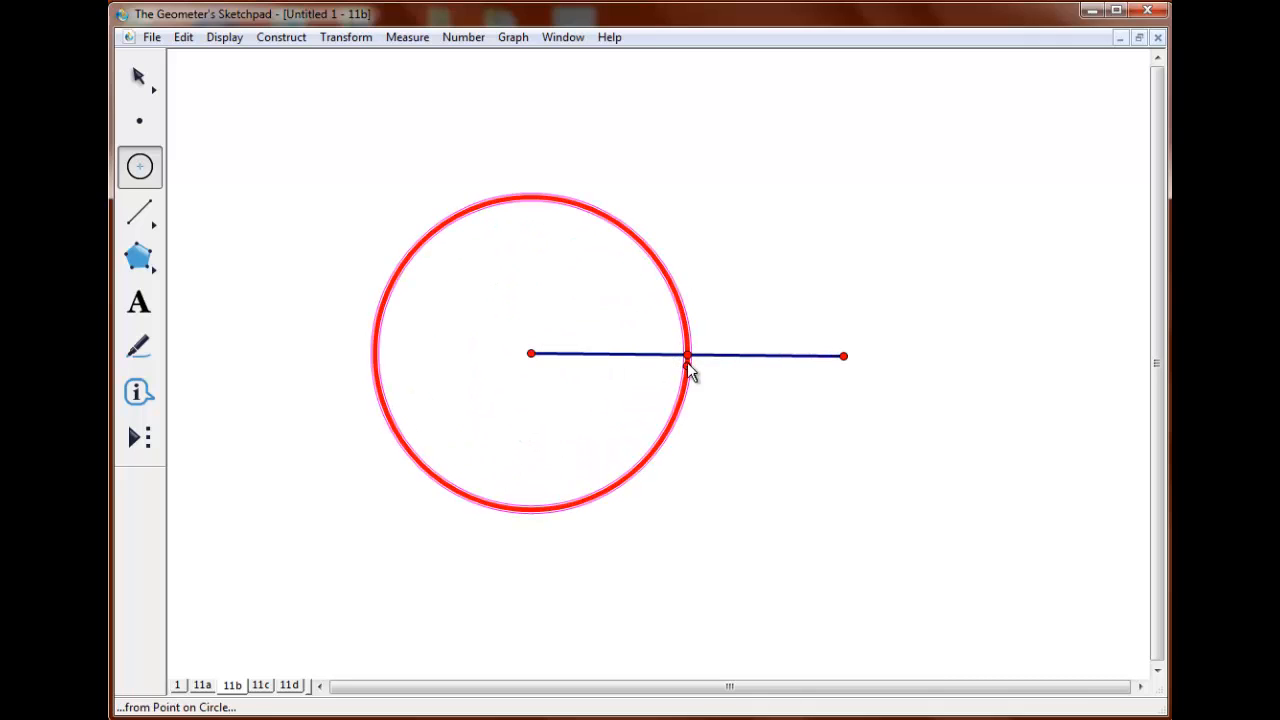
pyautogui.moveTo(843, 356); pyautogui.dragTo(692, 362)
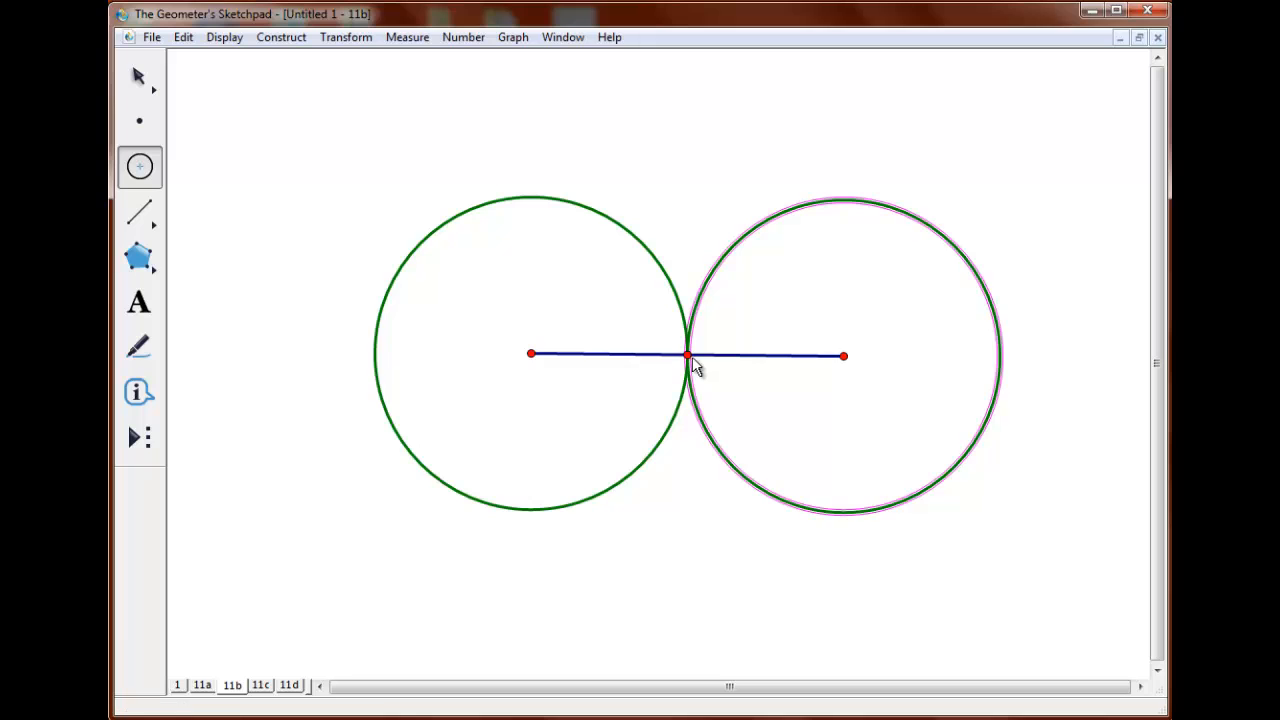
pyautogui.click(140, 77)
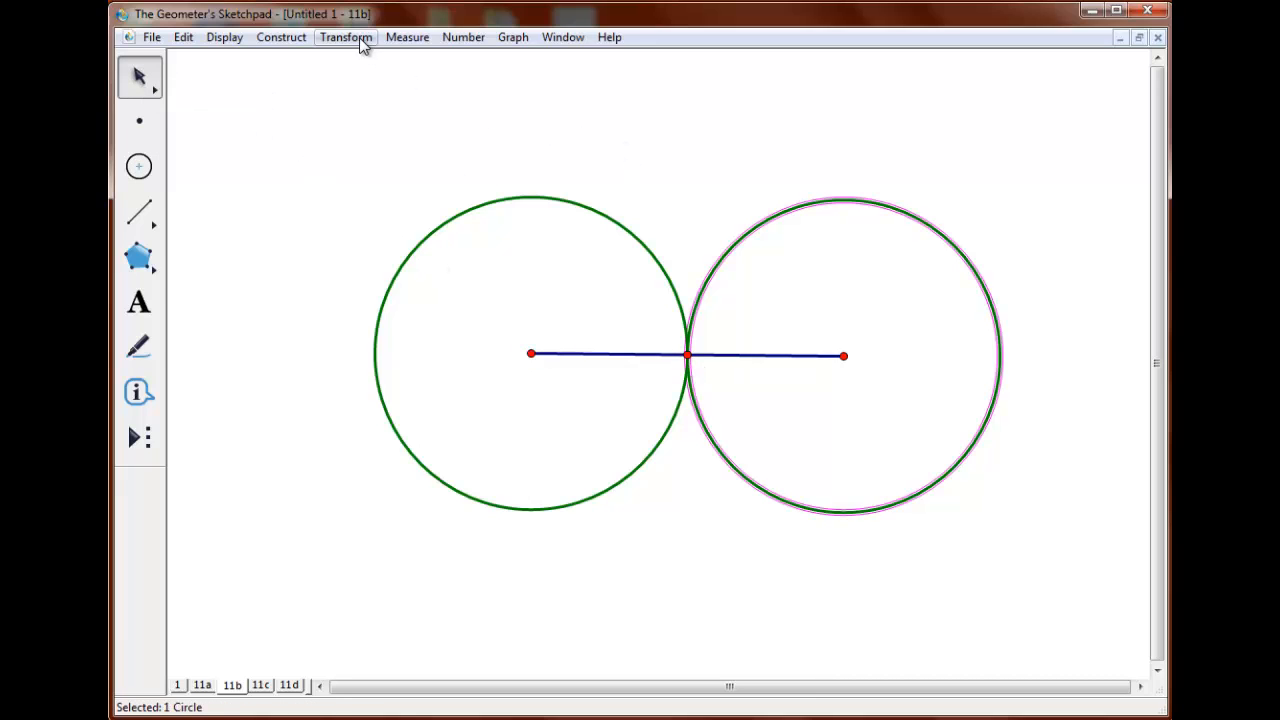
# Rotate the right-hand circle by 60 degrees about the segment's left endpoint.
pyautogui.click(359, 37)
pyautogui.click(339, 210)
pyautogui.write('6')
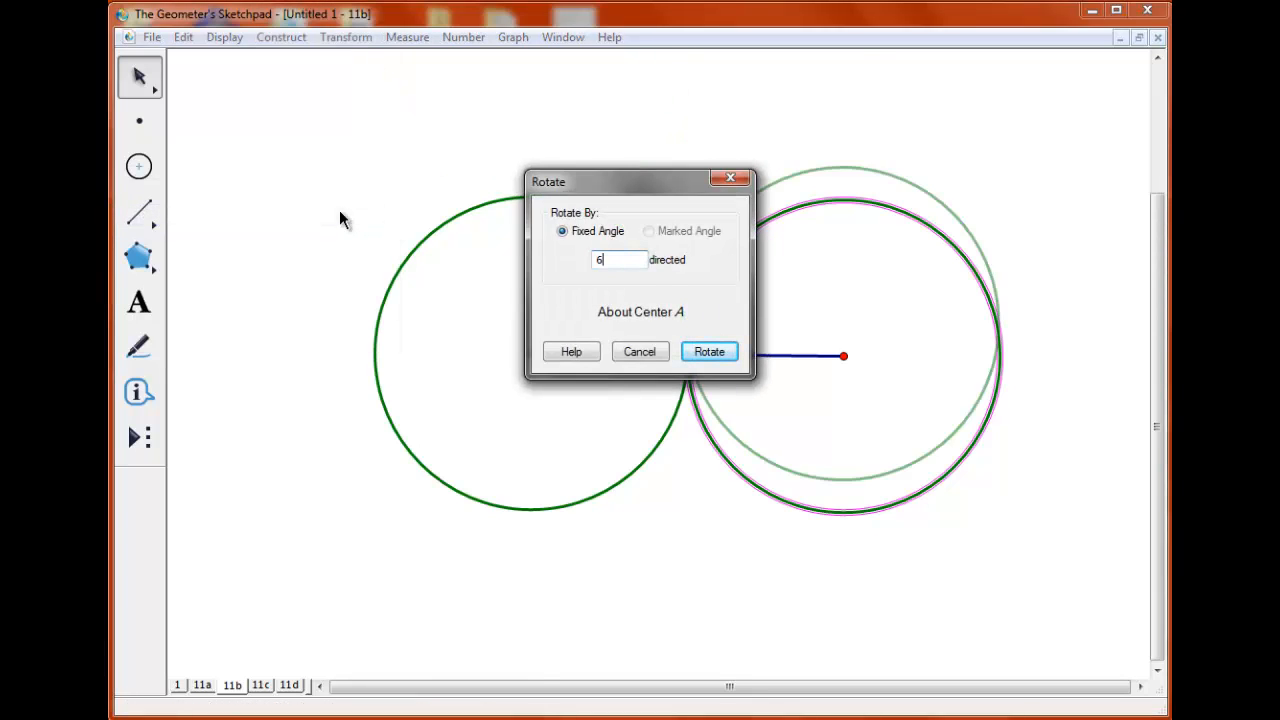
pyautogui.write('0')
pyautogui.press('Return')
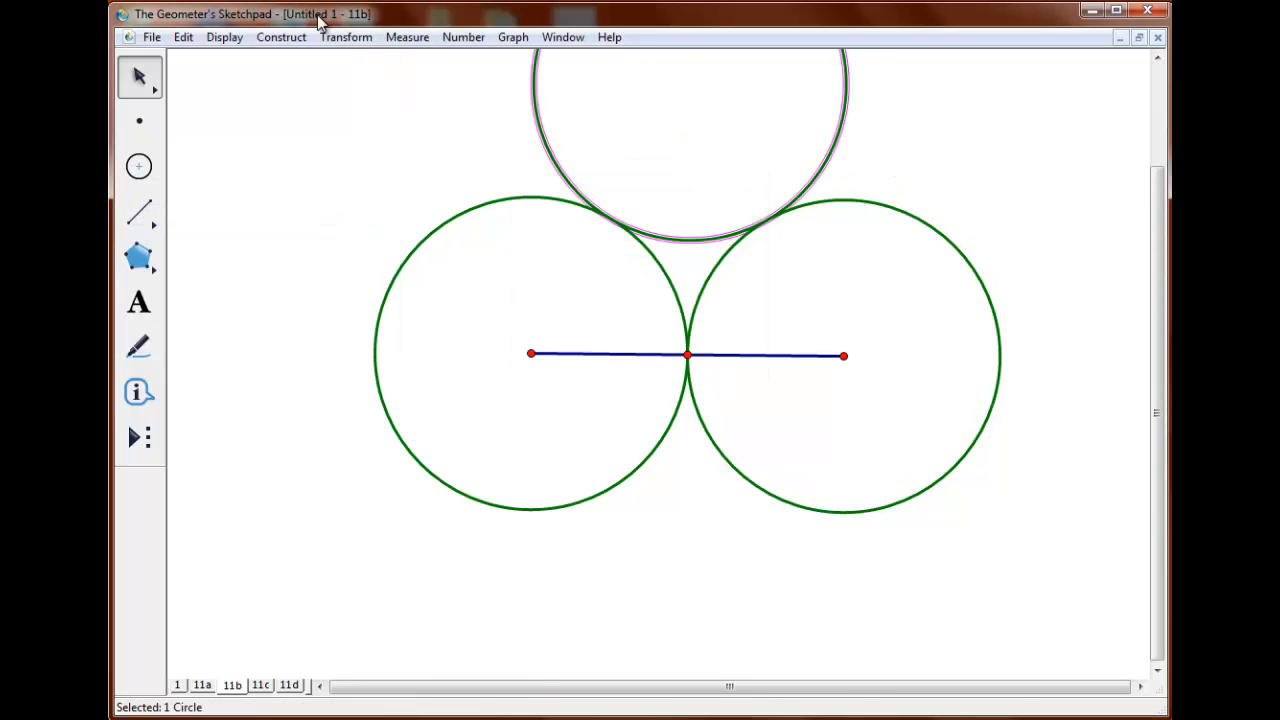
# Rotate each newest circle copy by the same 60 degrees four more times, surrounding the central circle with a full ring.
pyautogui.click(345, 37)
pyautogui.click(339, 214)
pyautogui.press('Return')
pyautogui.click(345, 37)
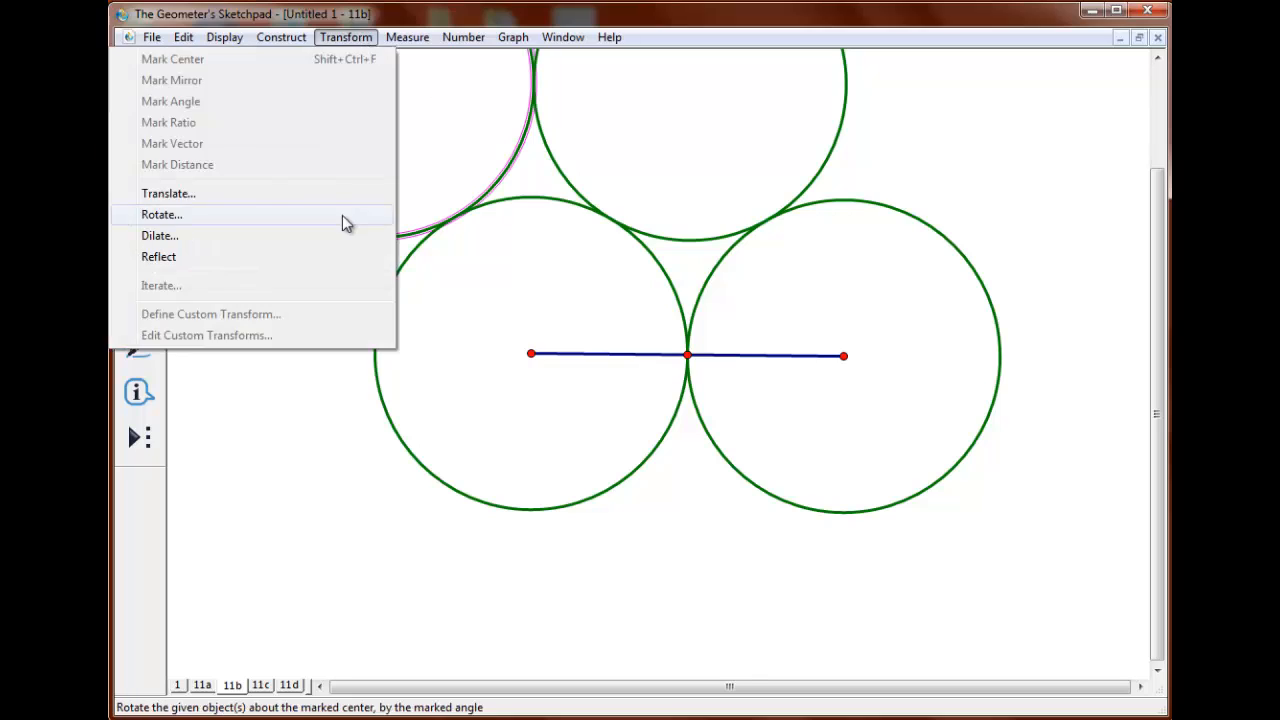
pyautogui.click(342, 215)
pyautogui.press('Return')
pyautogui.click(345, 37)
pyautogui.click(334, 214)
pyautogui.click(724, 353)
pyautogui.click(345, 37)
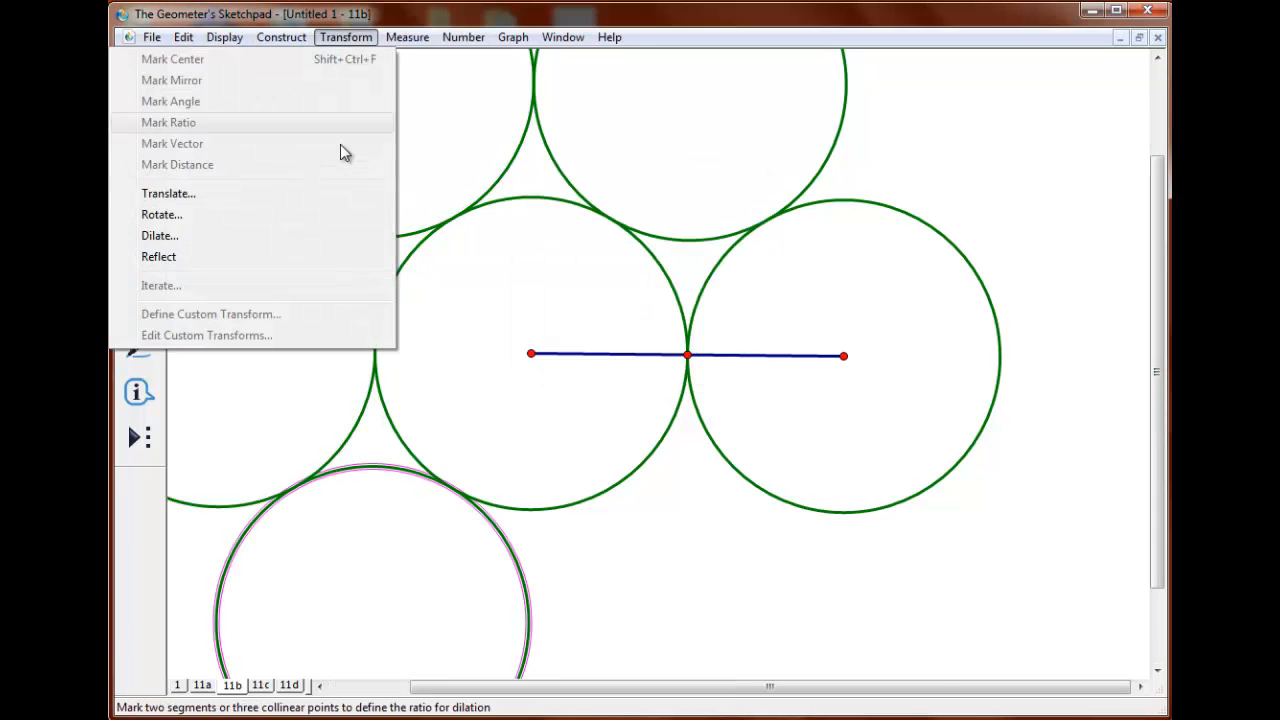
pyautogui.click(340, 214)
pyautogui.click(708, 351)
pyautogui.click(218, 141)
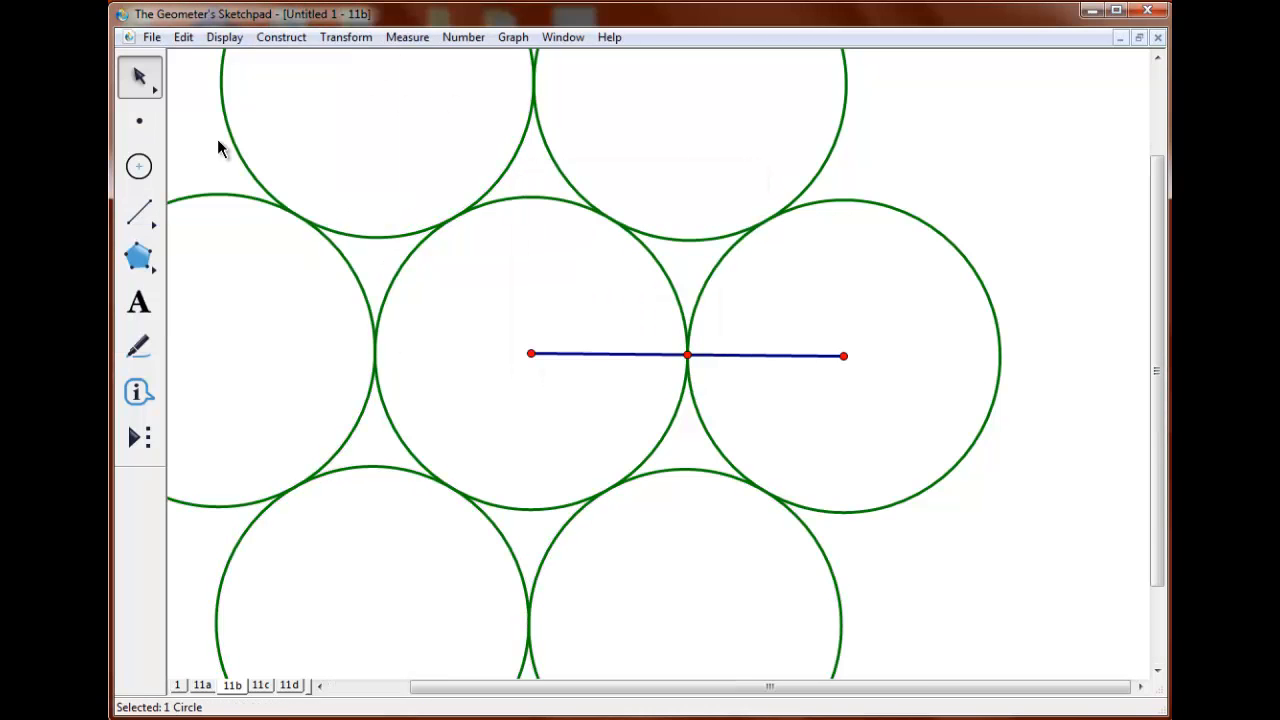
# Create a custom tool named 11btool from the segment's two endpoints and all the circles.
pyautogui.click(531, 354)
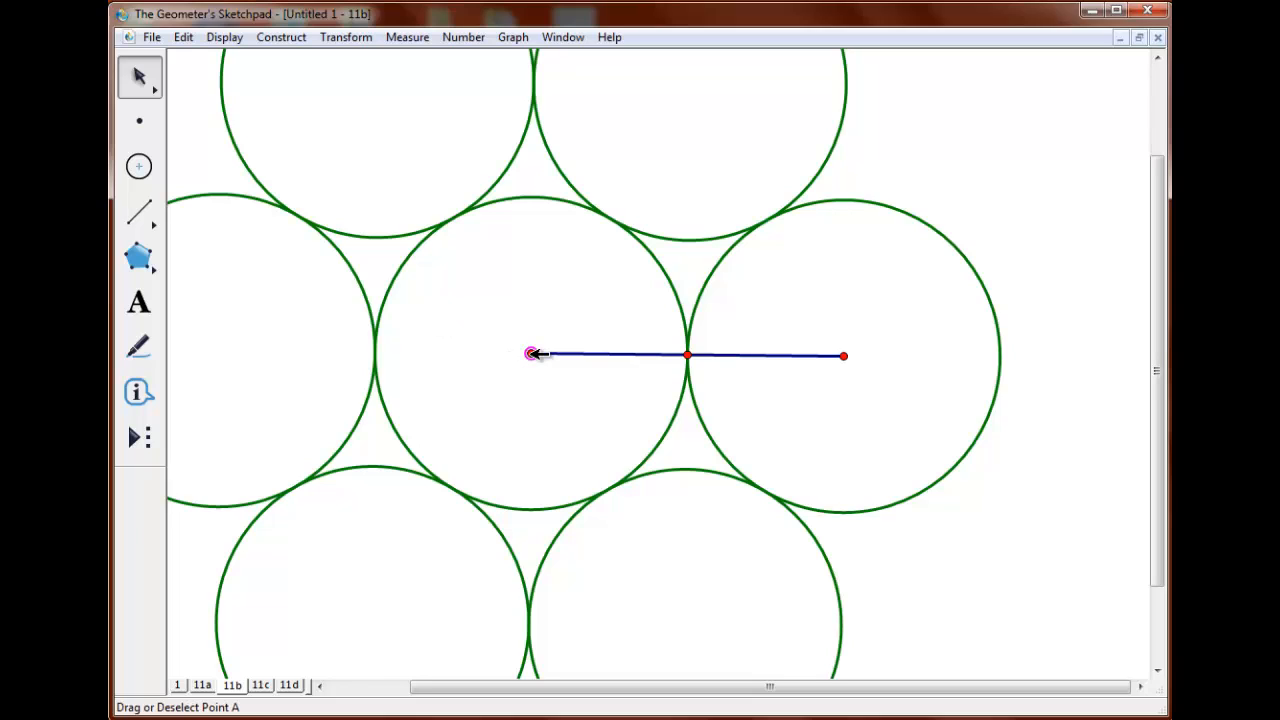
pyautogui.click(844, 356)
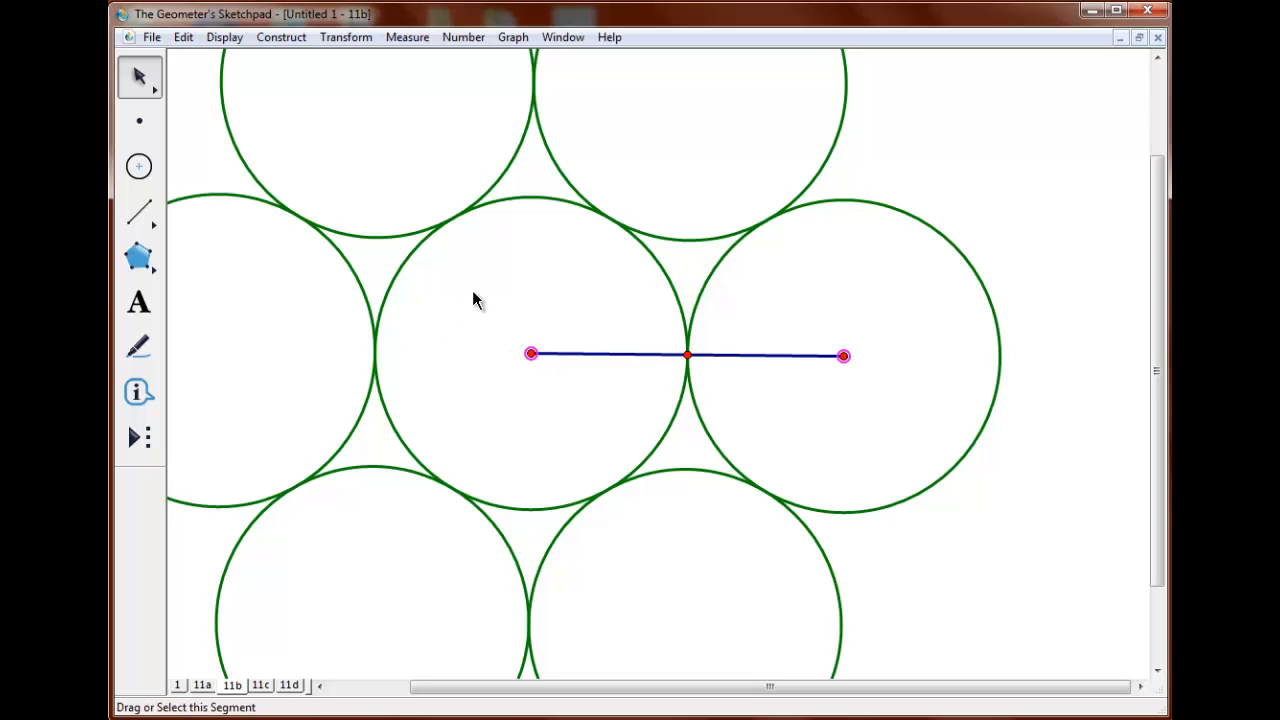
pyautogui.click(140, 167)
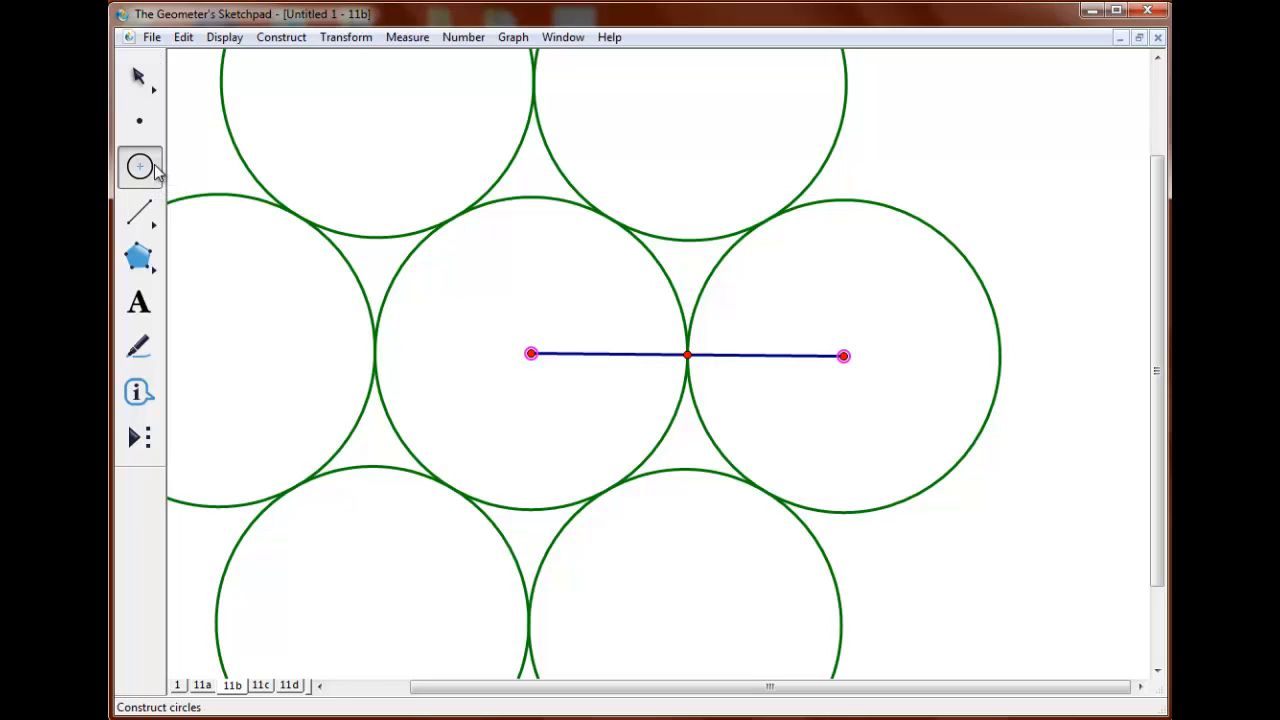
pyautogui.click(184, 38)
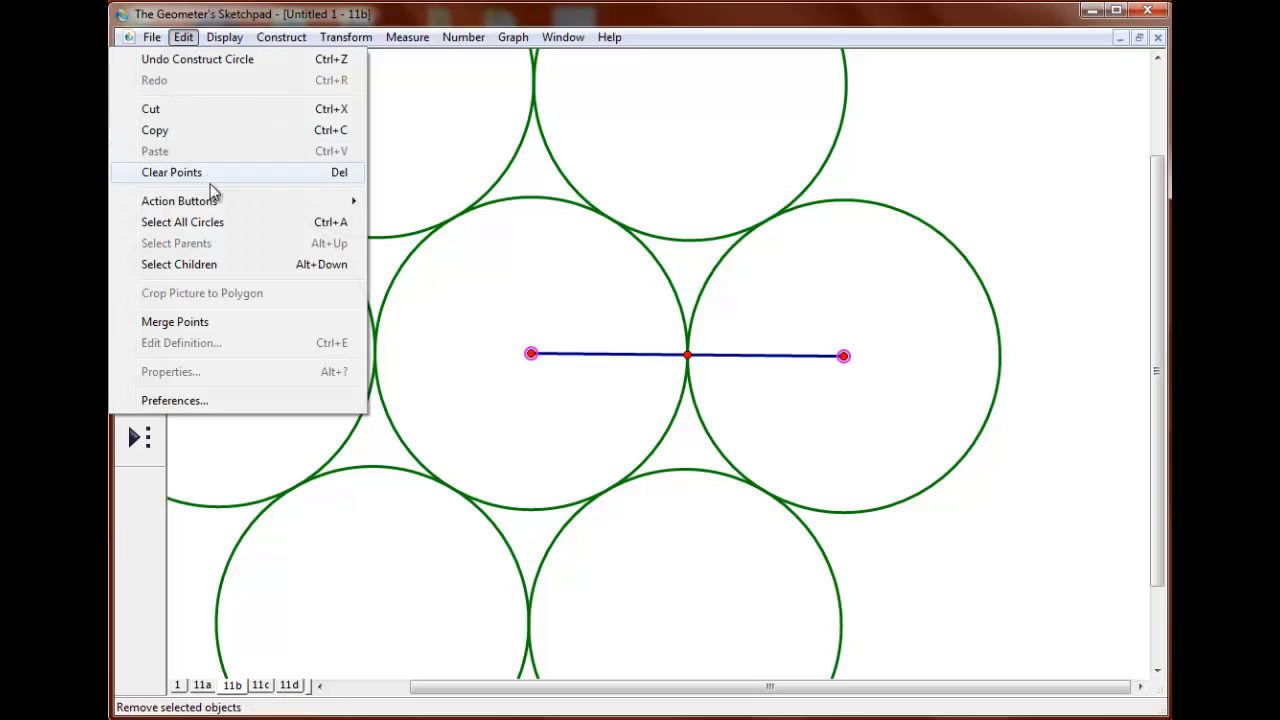
pyautogui.click(225, 222)
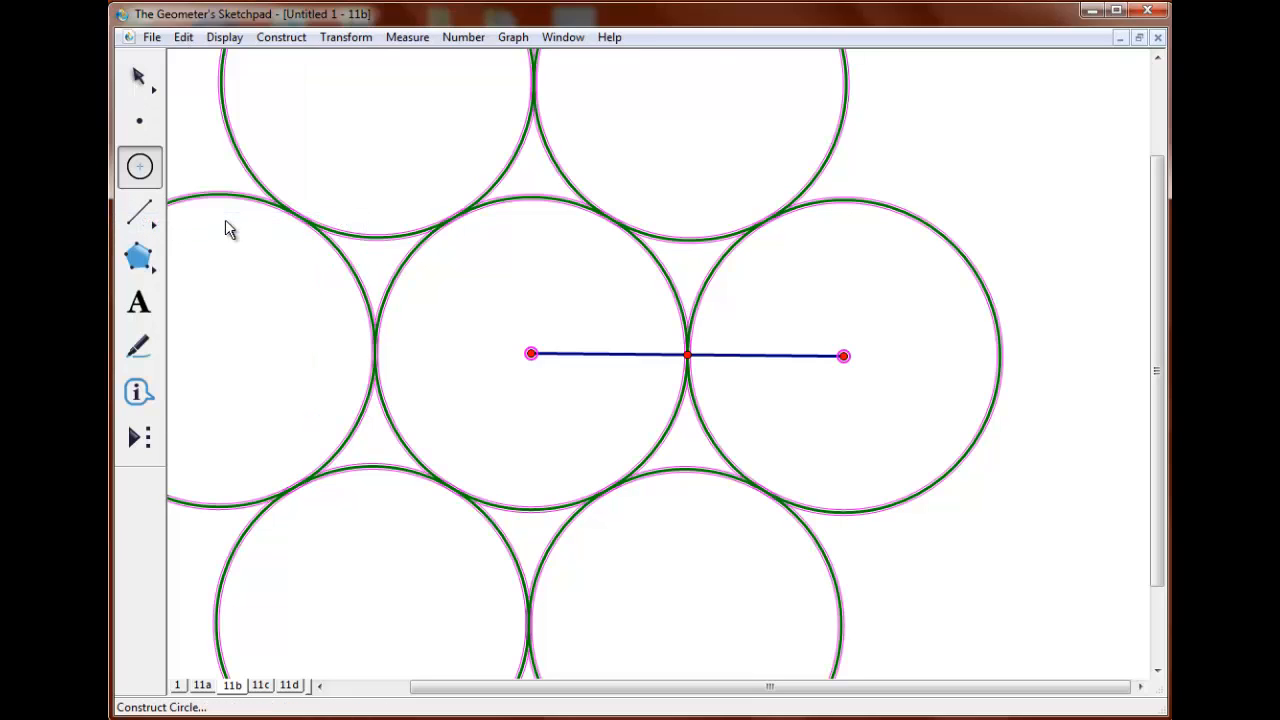
pyautogui.click(138, 438)
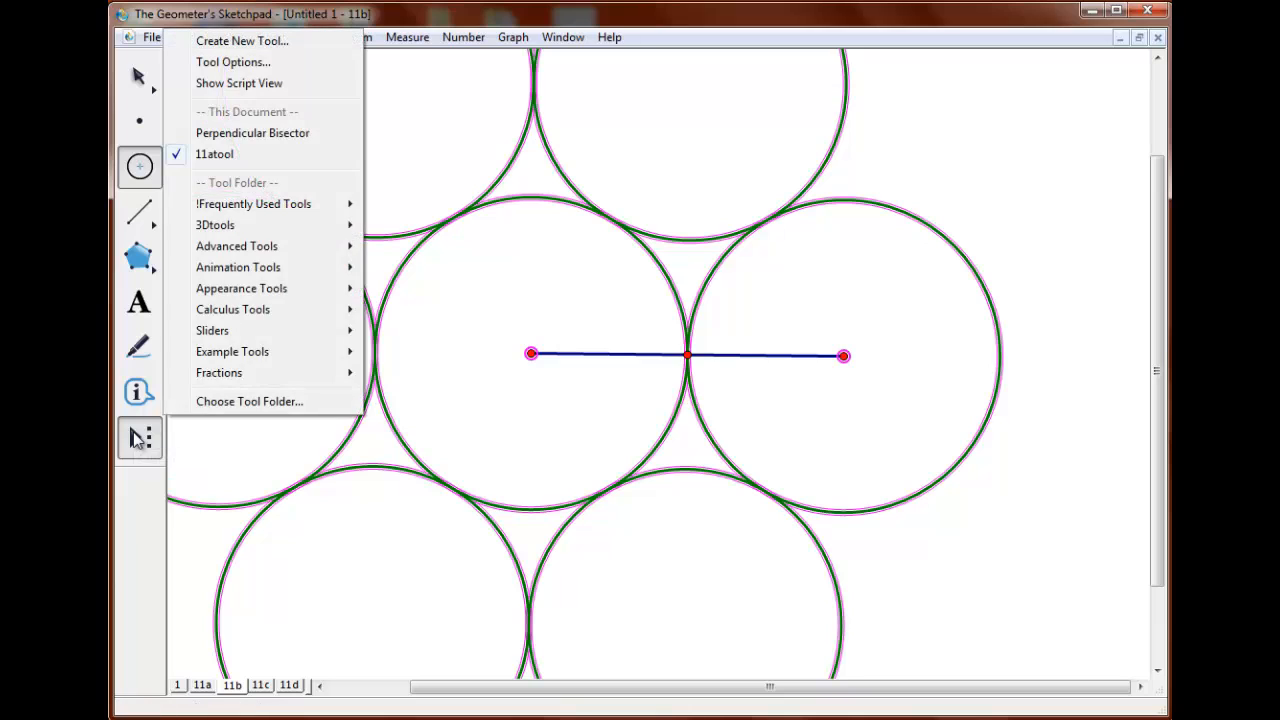
pyautogui.click(276, 45)
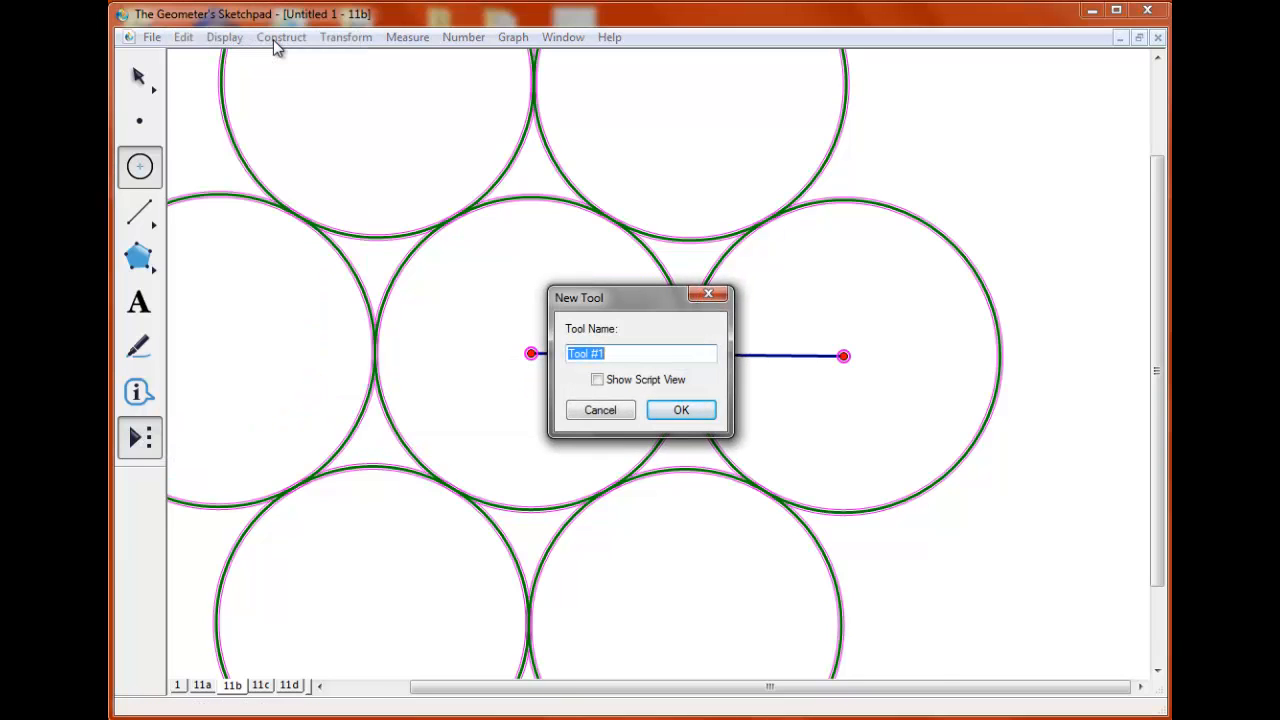
pyautogui.write('11btool')
pyautogui.click(680, 411)
# Use 11btool to construct four smaller seven-circle clusters, three along the right side of the sketch and one inside the upper-right circle.
pyautogui.click(142, 443)
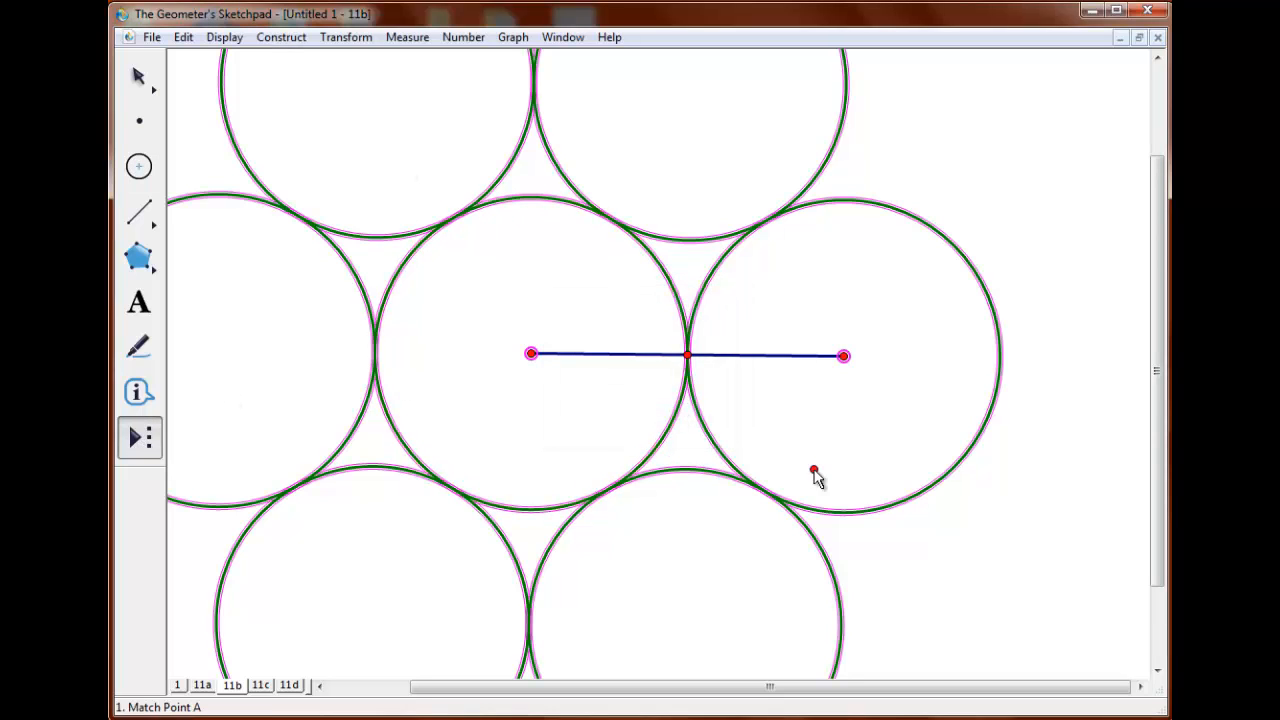
pyautogui.click(947, 593)
pyautogui.click(975, 564)
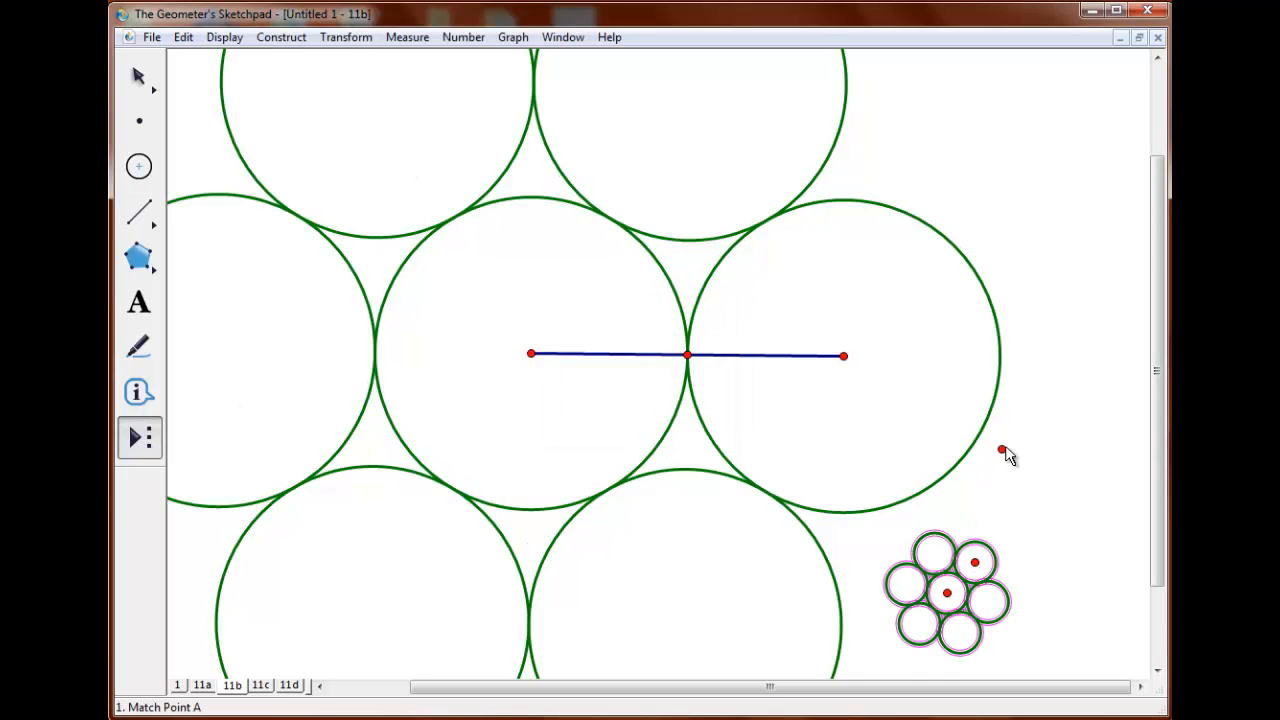
pyautogui.click(1006, 448)
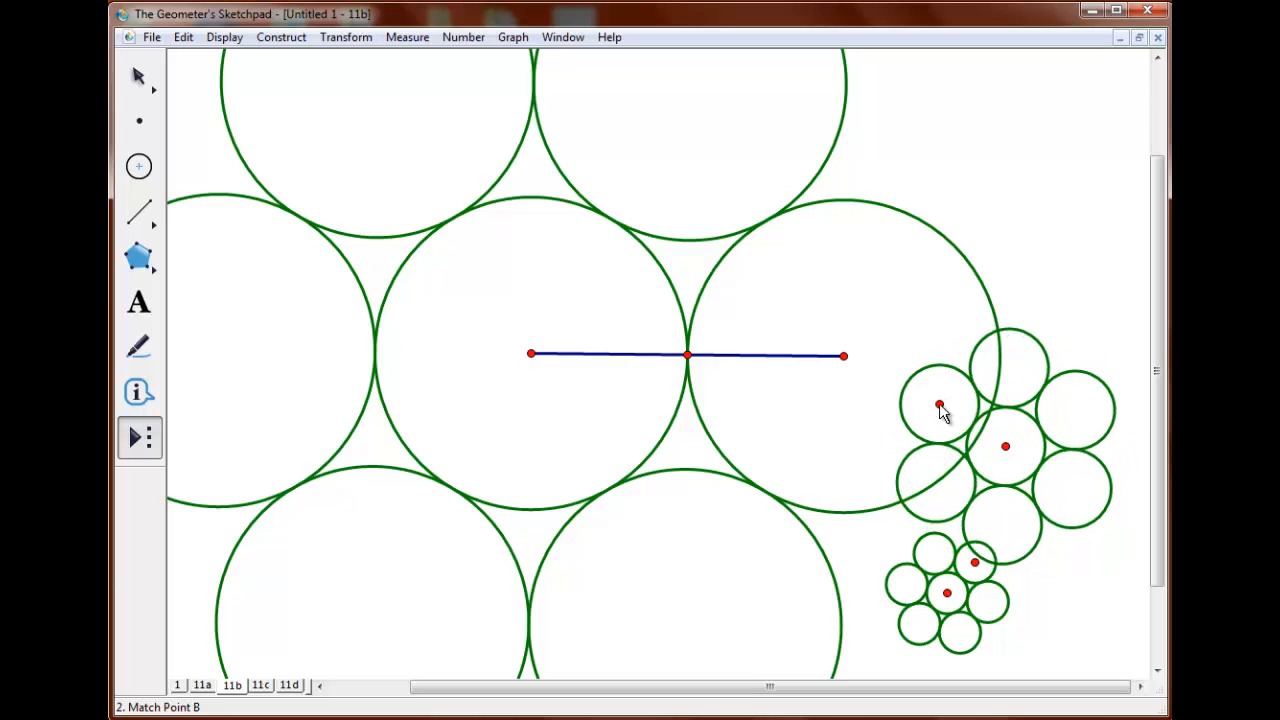
pyautogui.click(939, 405)
pyautogui.click(999, 187)
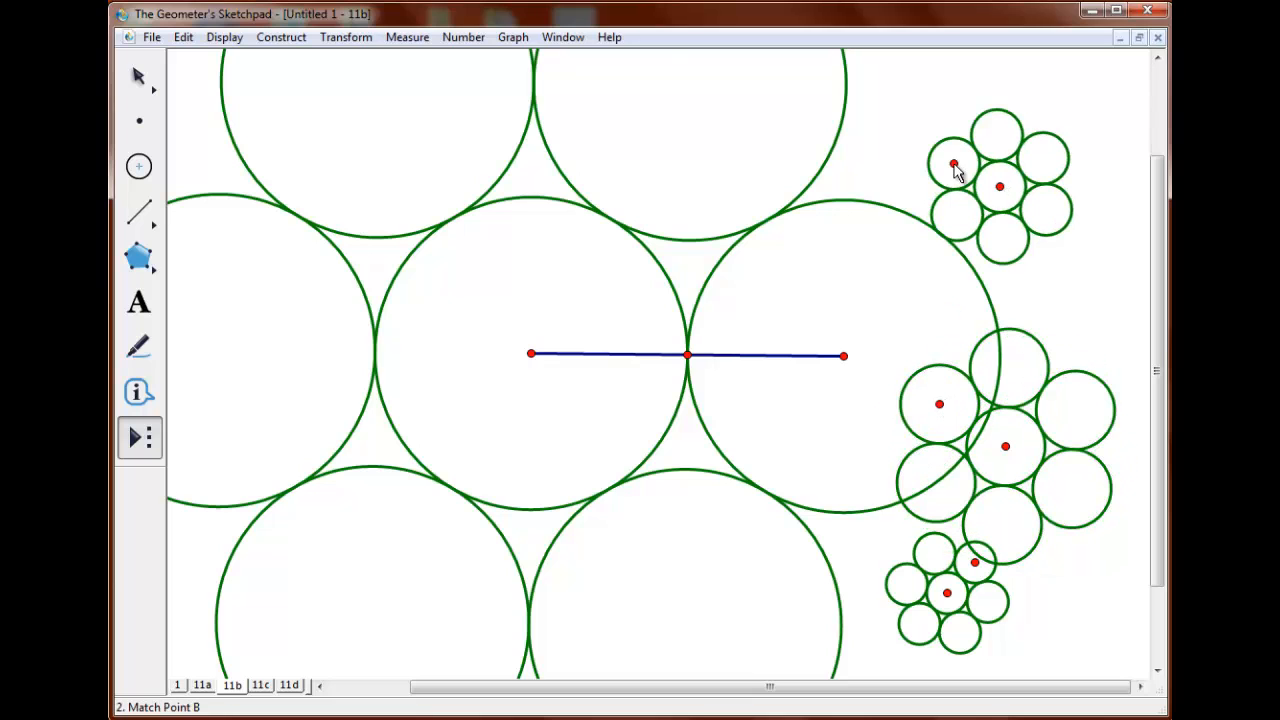
pyautogui.click(954, 165)
pyautogui.click(757, 147)
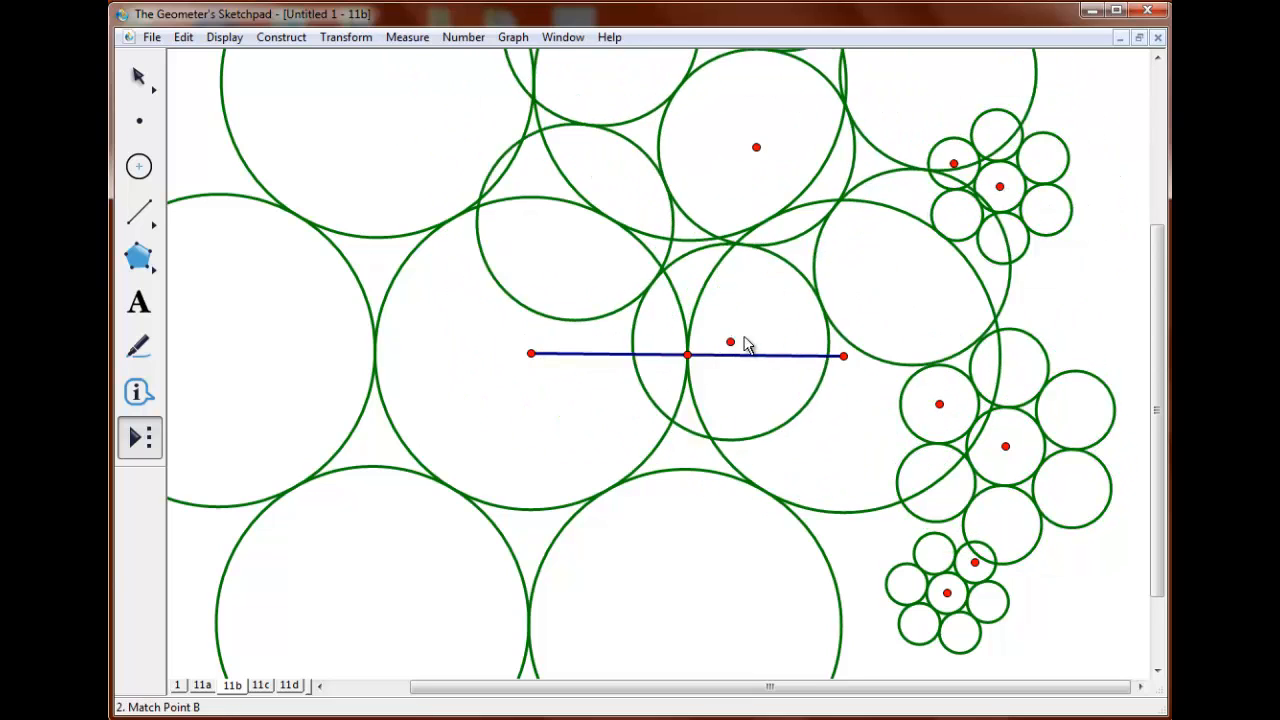
pyautogui.click(716, 148)
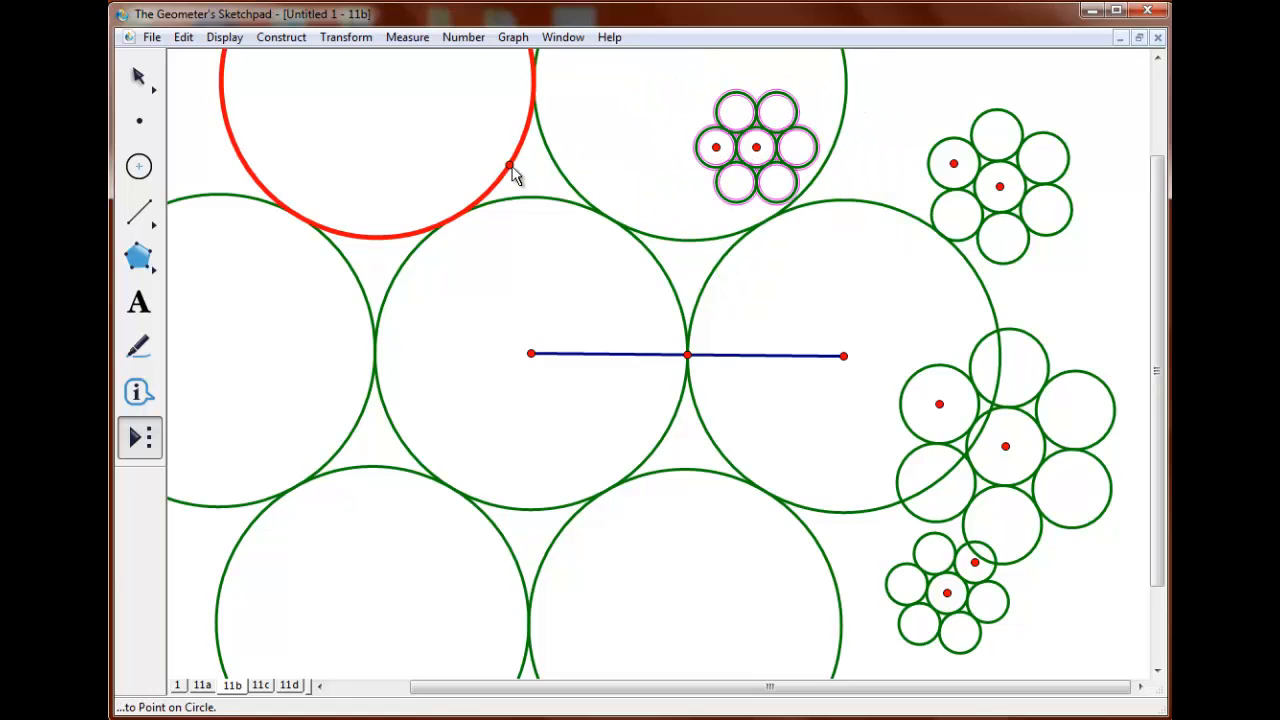
pyautogui.click(140, 76)
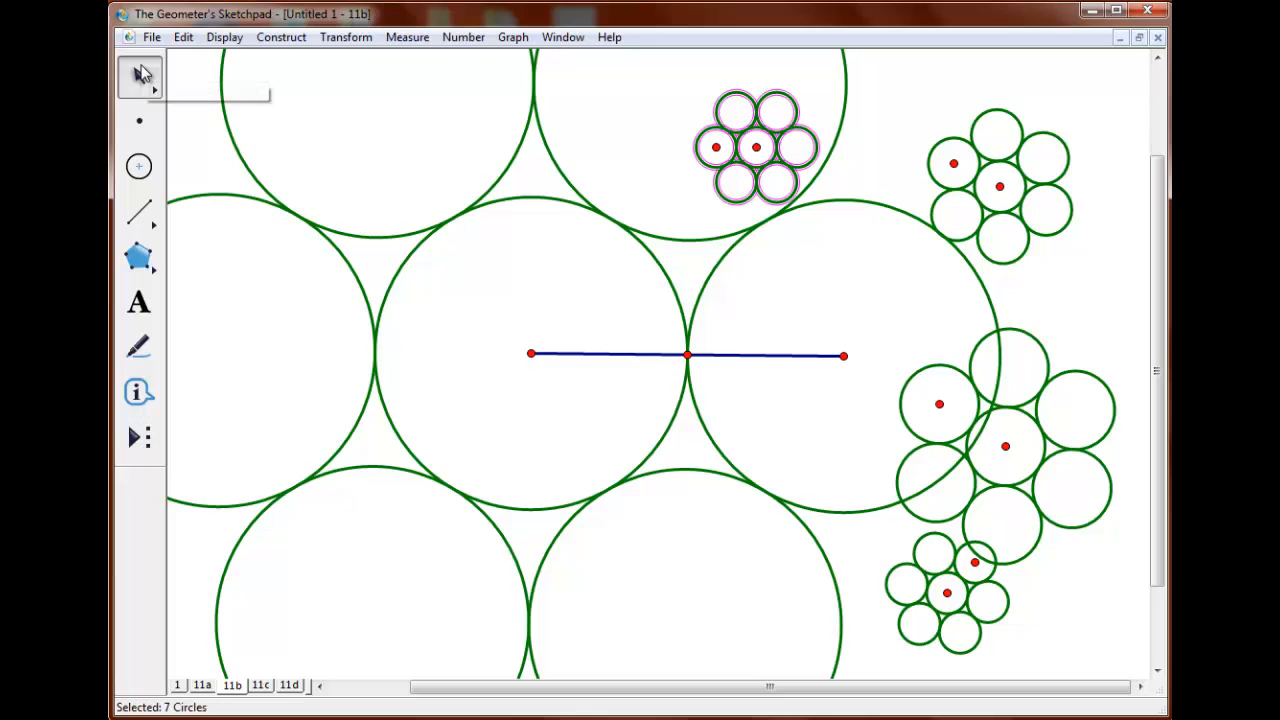
# On page 11c, place two independent points, one left of center and the other higher to its right.
pyautogui.click(261, 686)
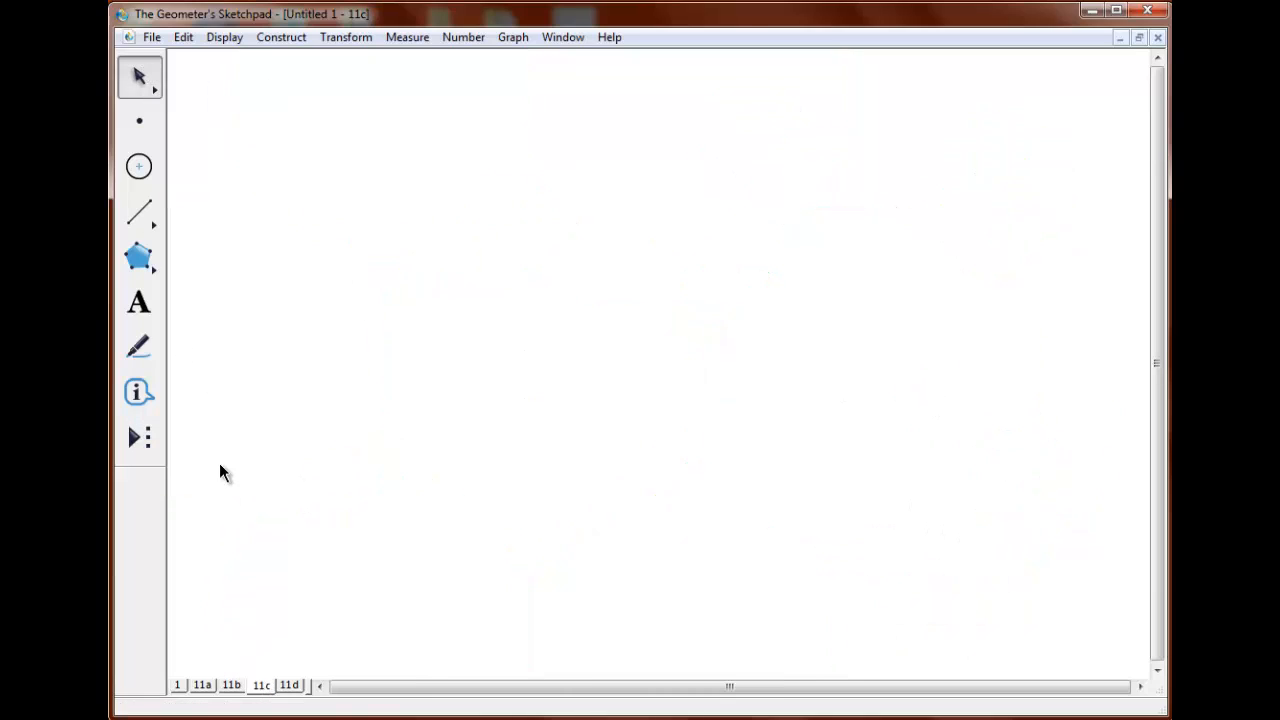
pyautogui.click(141, 126)
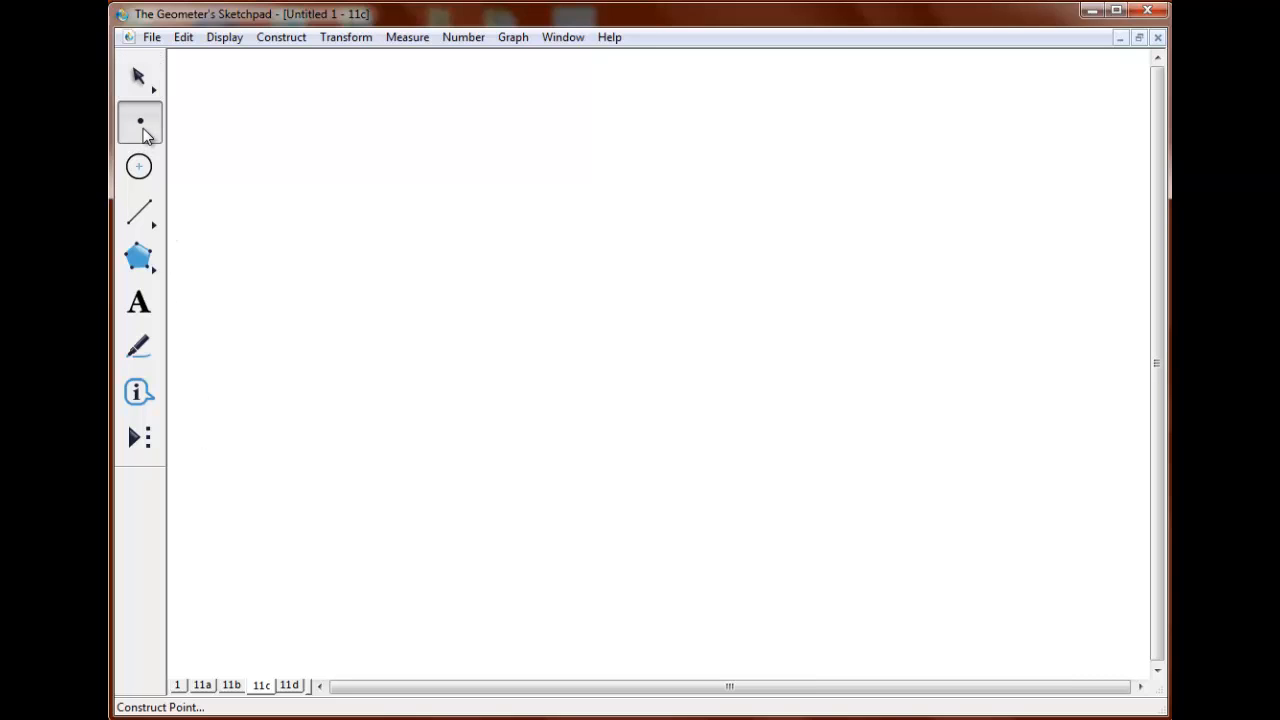
pyautogui.click(453, 489)
pyautogui.click(710, 377)
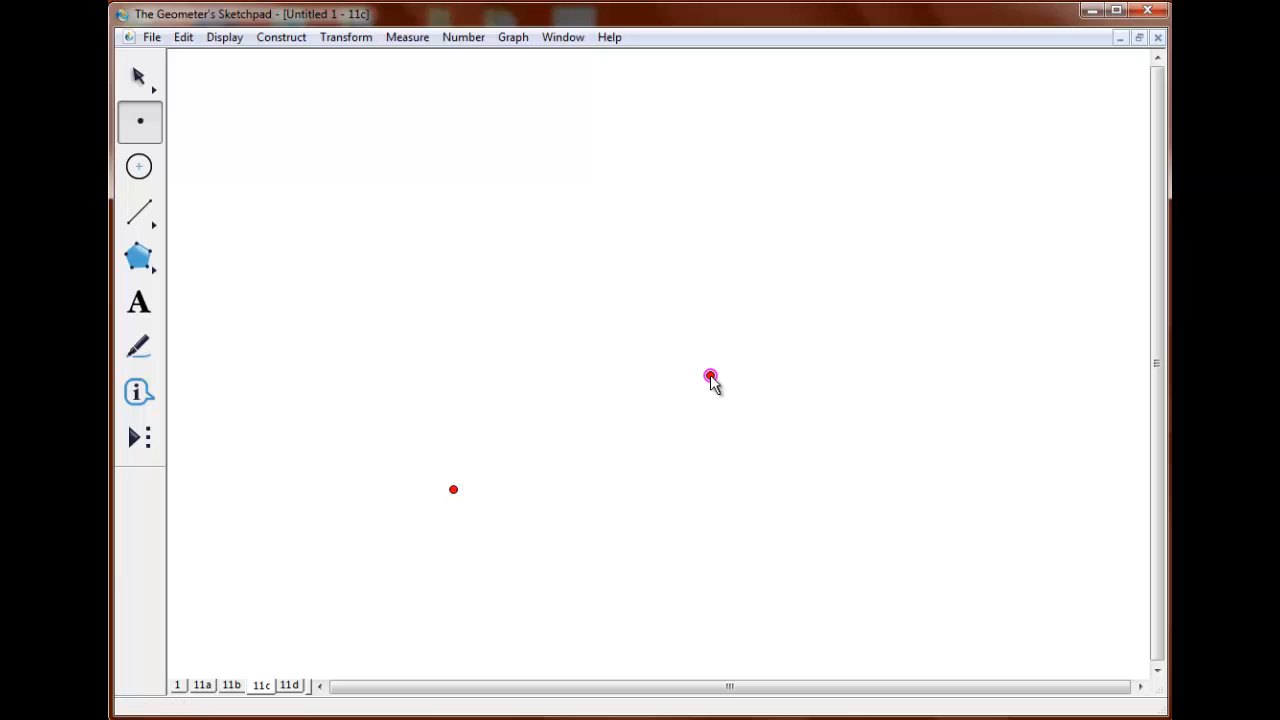
# Translate the lower-left point by 1.0 cm at 90° and join it to its image with a segment.
pyautogui.click(143, 79)
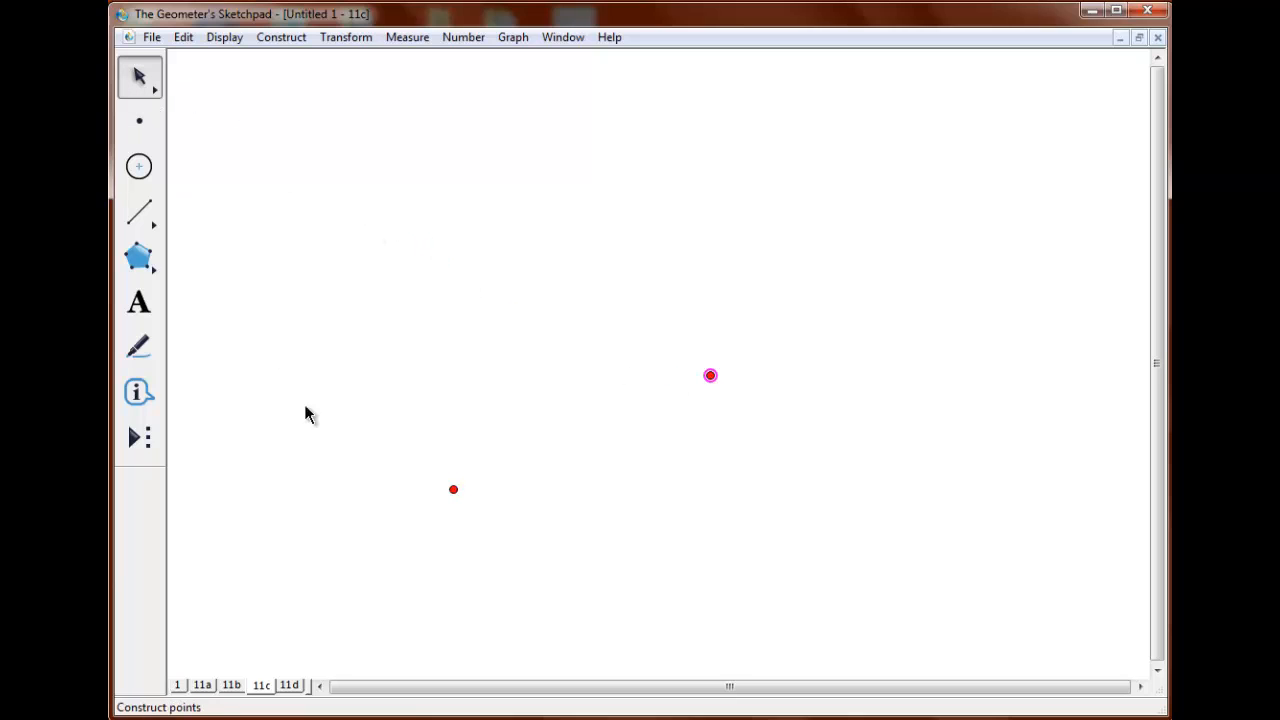
pyautogui.moveTo(422, 464); pyautogui.dragTo(486, 511)
pyautogui.click(350, 40)
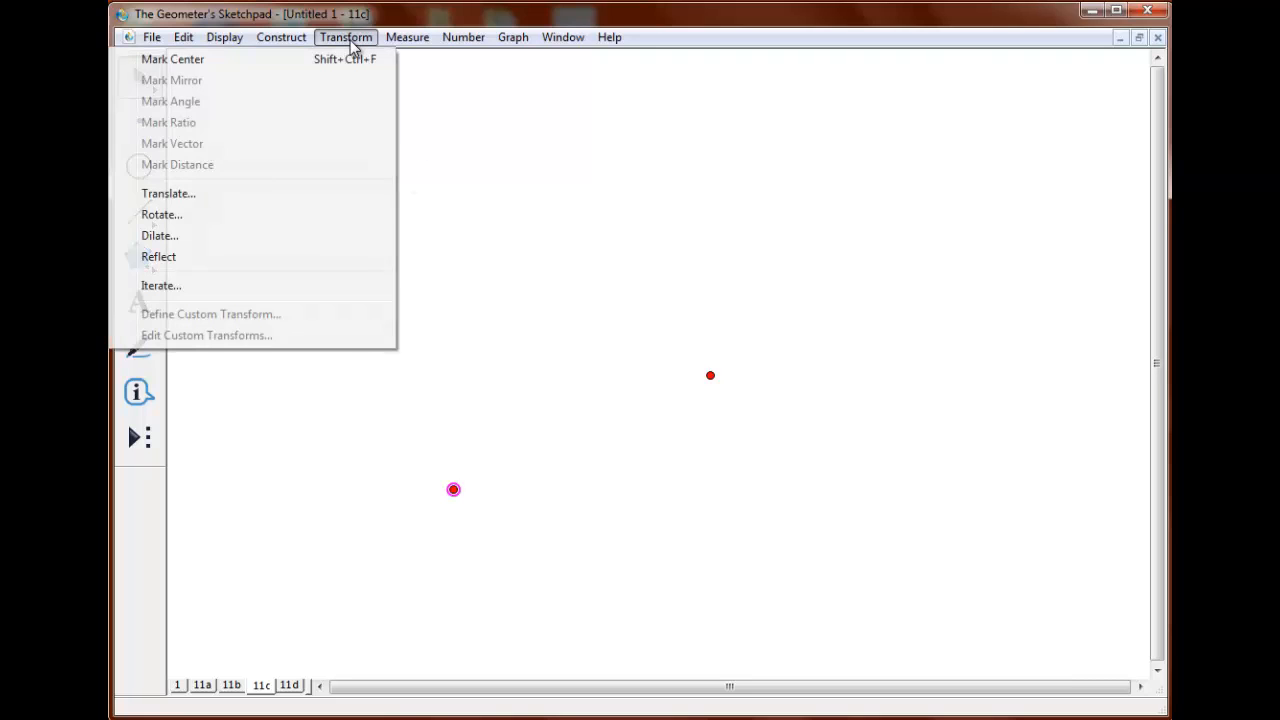
pyautogui.click(354, 196)
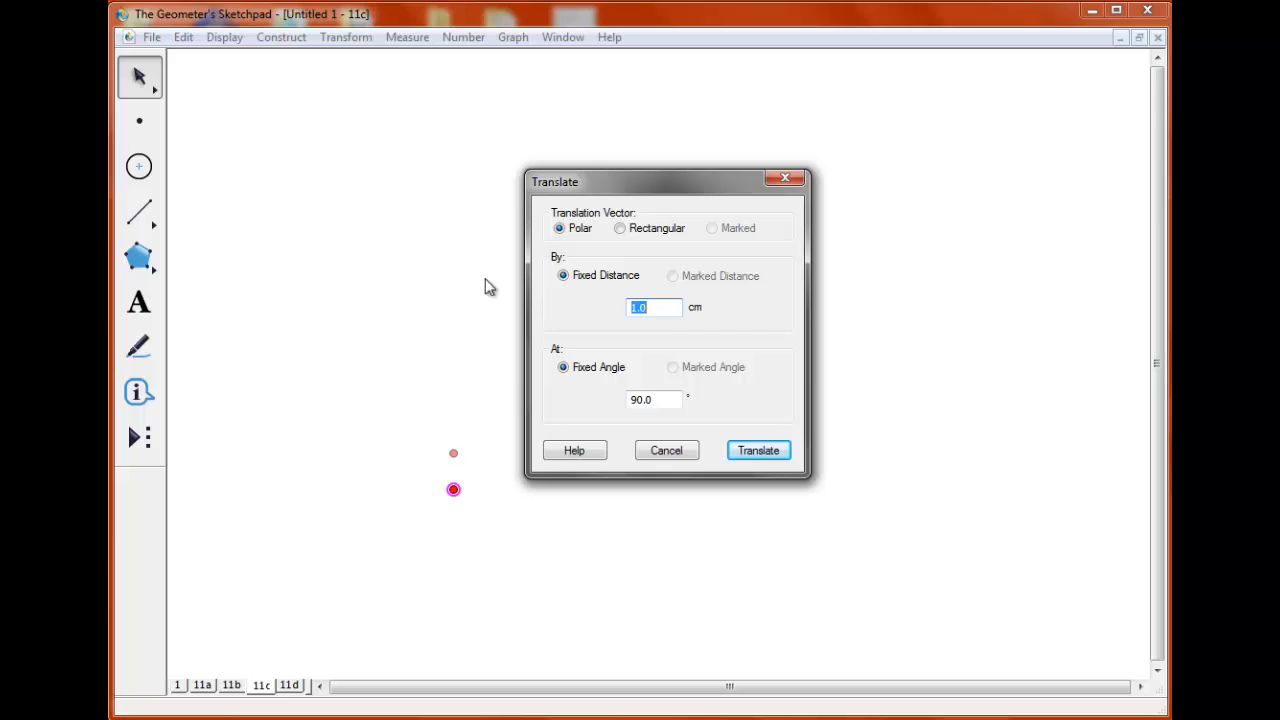
pyautogui.click(760, 454)
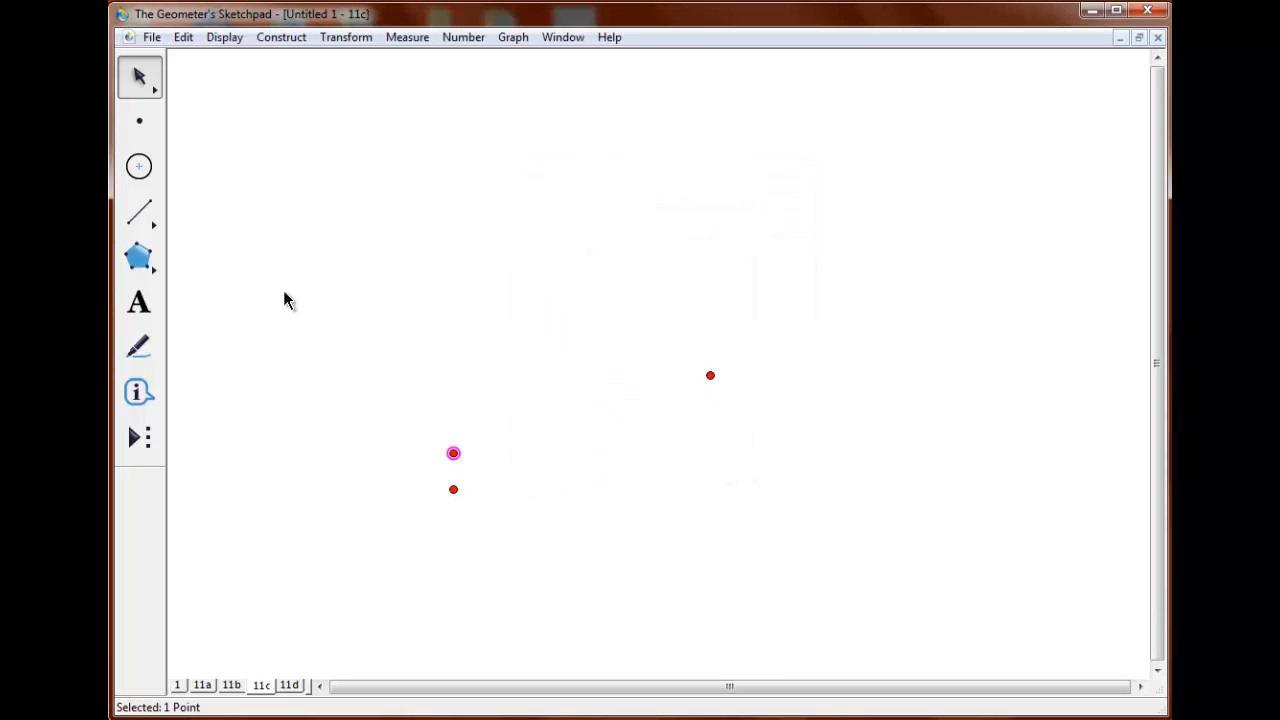
pyautogui.click(140, 212)
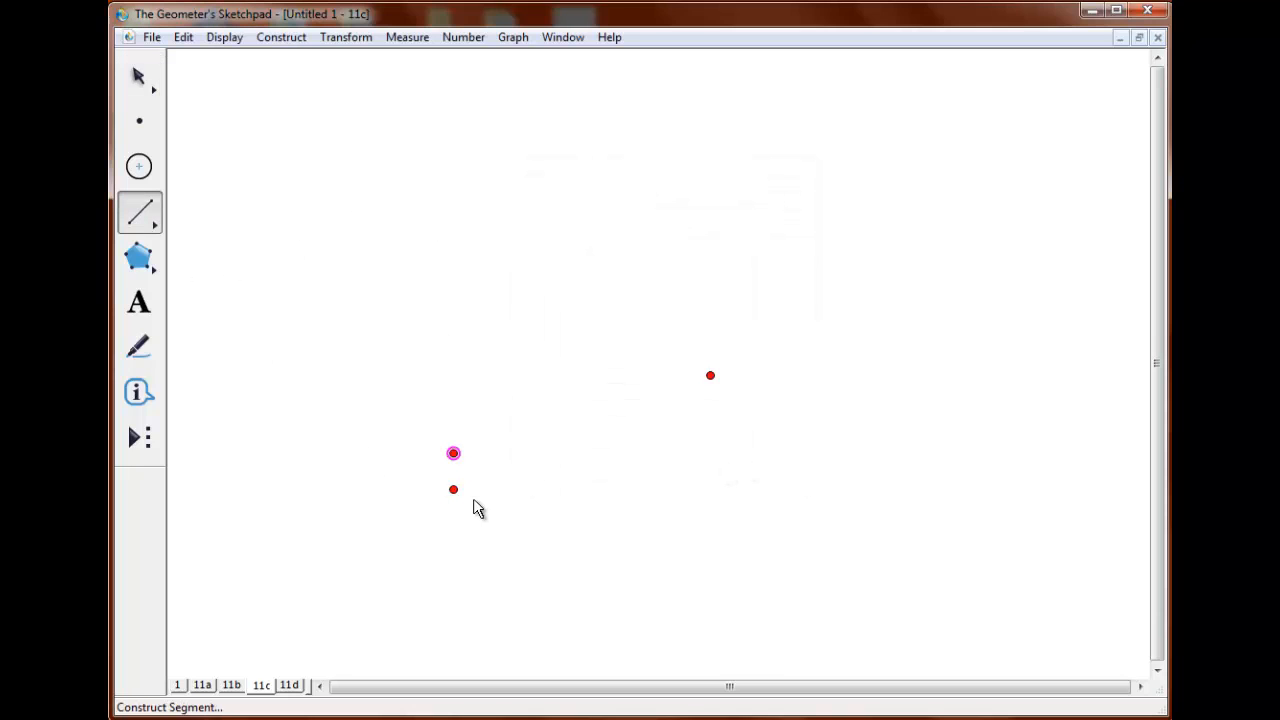
pyautogui.moveTo(450, 493); pyautogui.dragTo(458, 454)
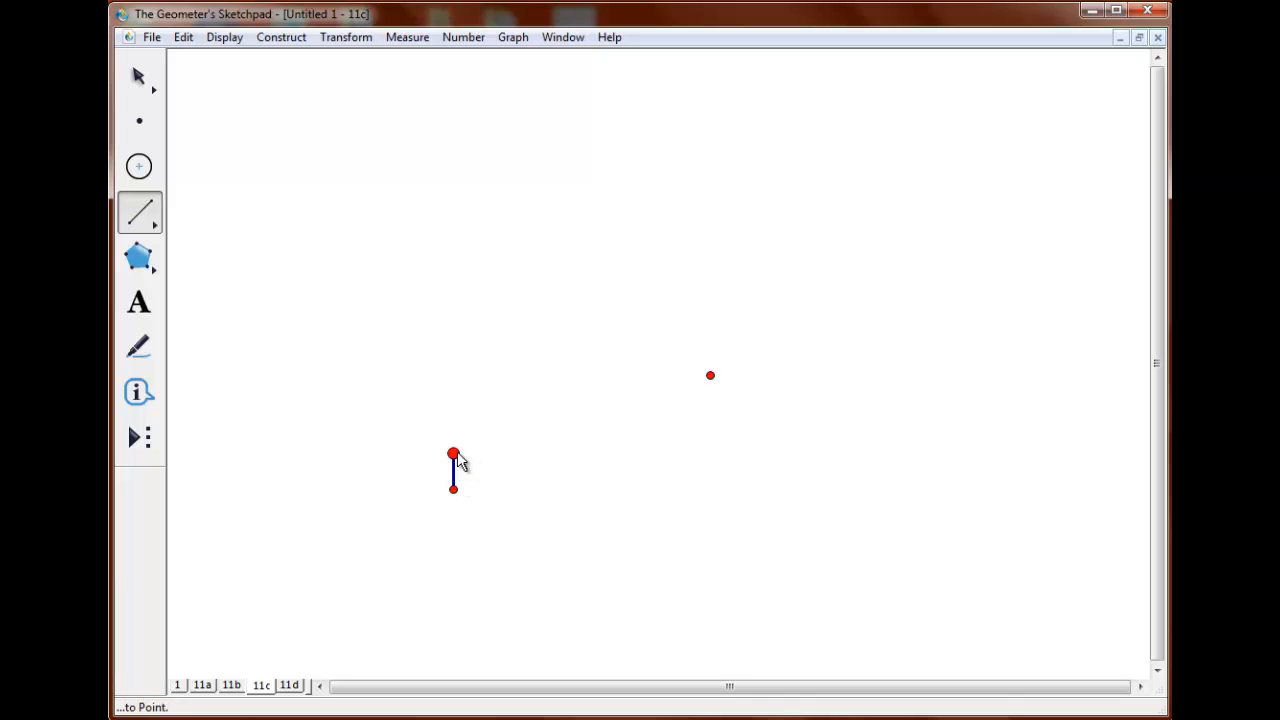
# Through the lower-left point, construct a line perpendicular to the short segment and another line perpendicular to that first line.
pyautogui.click(146, 91)
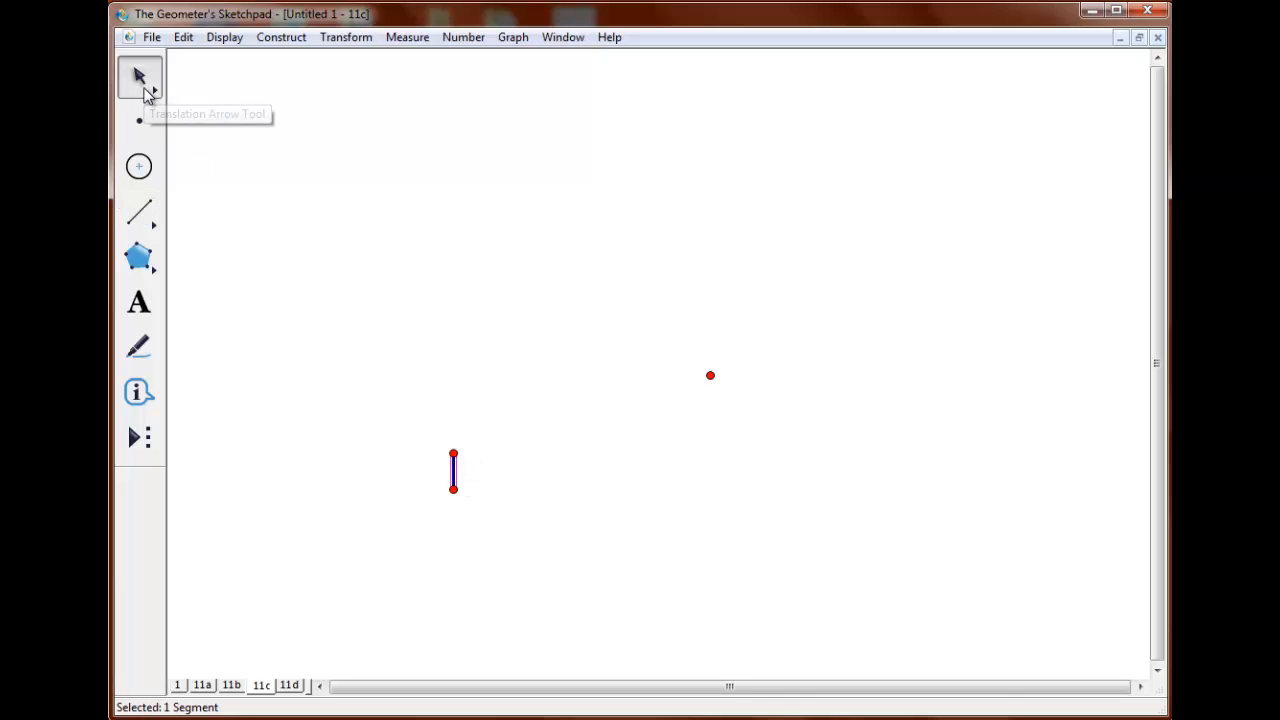
pyautogui.moveTo(418, 477); pyautogui.dragTo(514, 522)
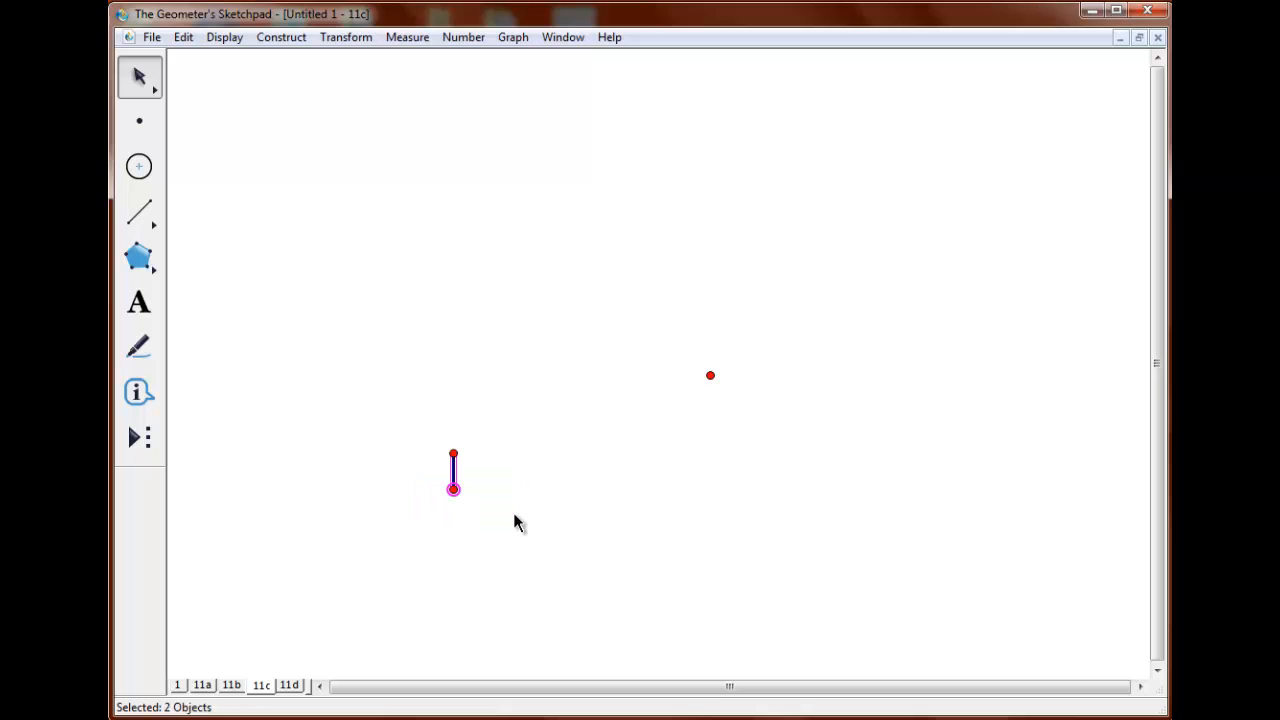
pyautogui.click(294, 38)
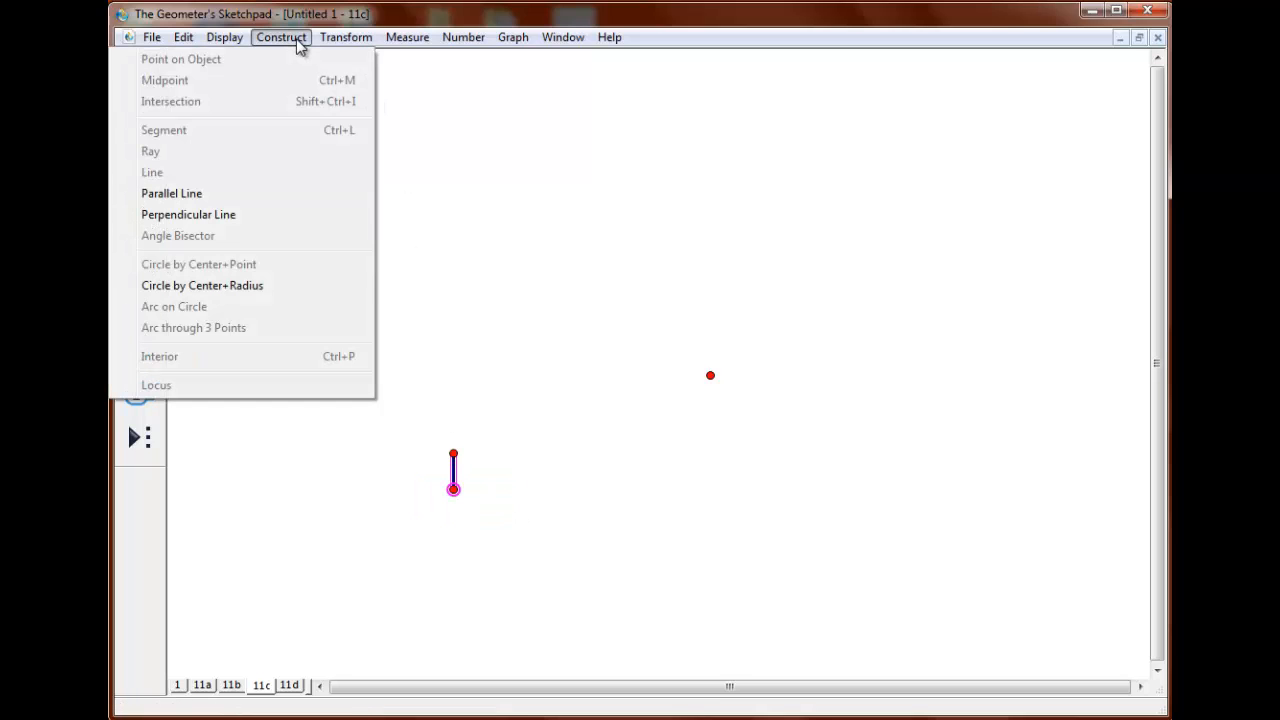
pyautogui.click(296, 214)
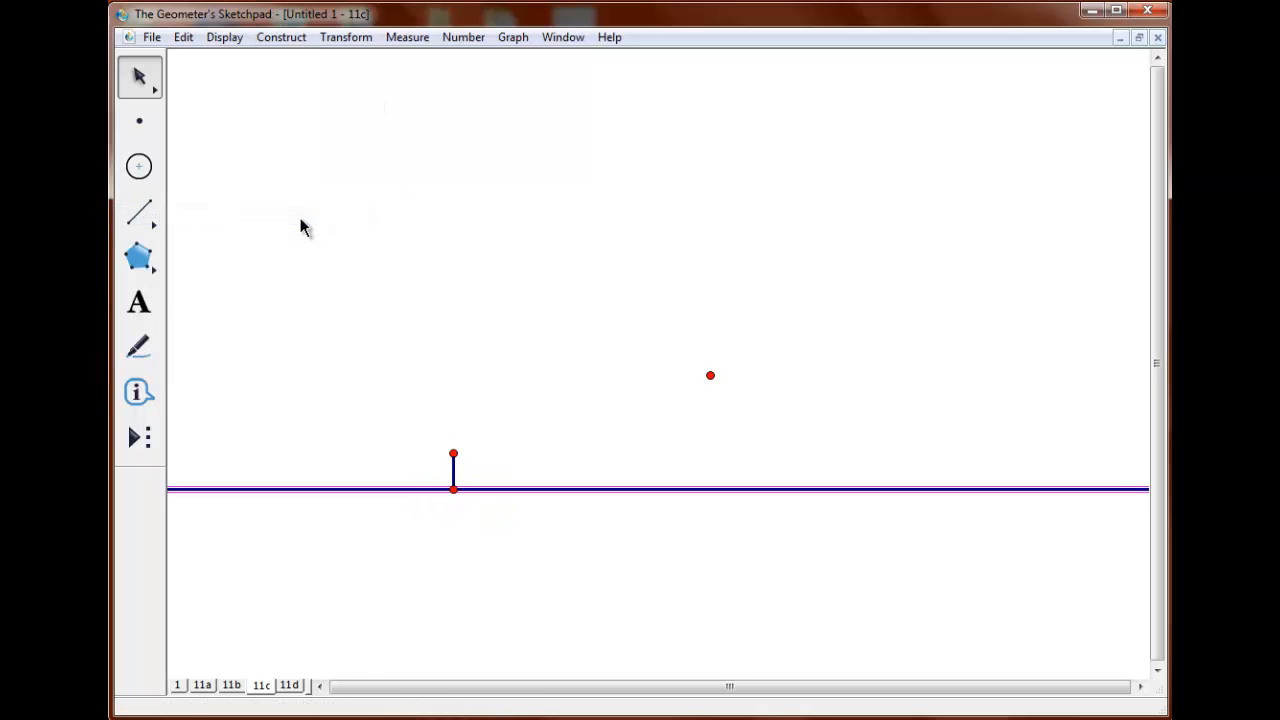
pyautogui.click(453, 488)
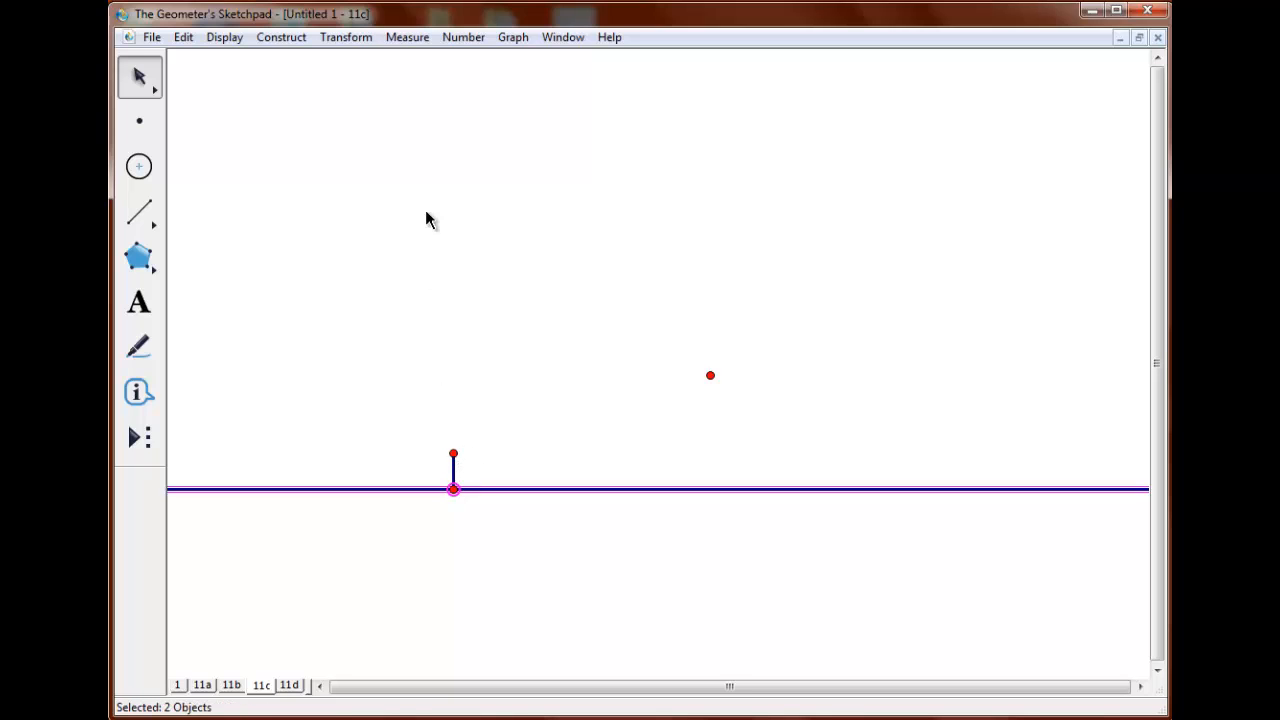
pyautogui.click(304, 42)
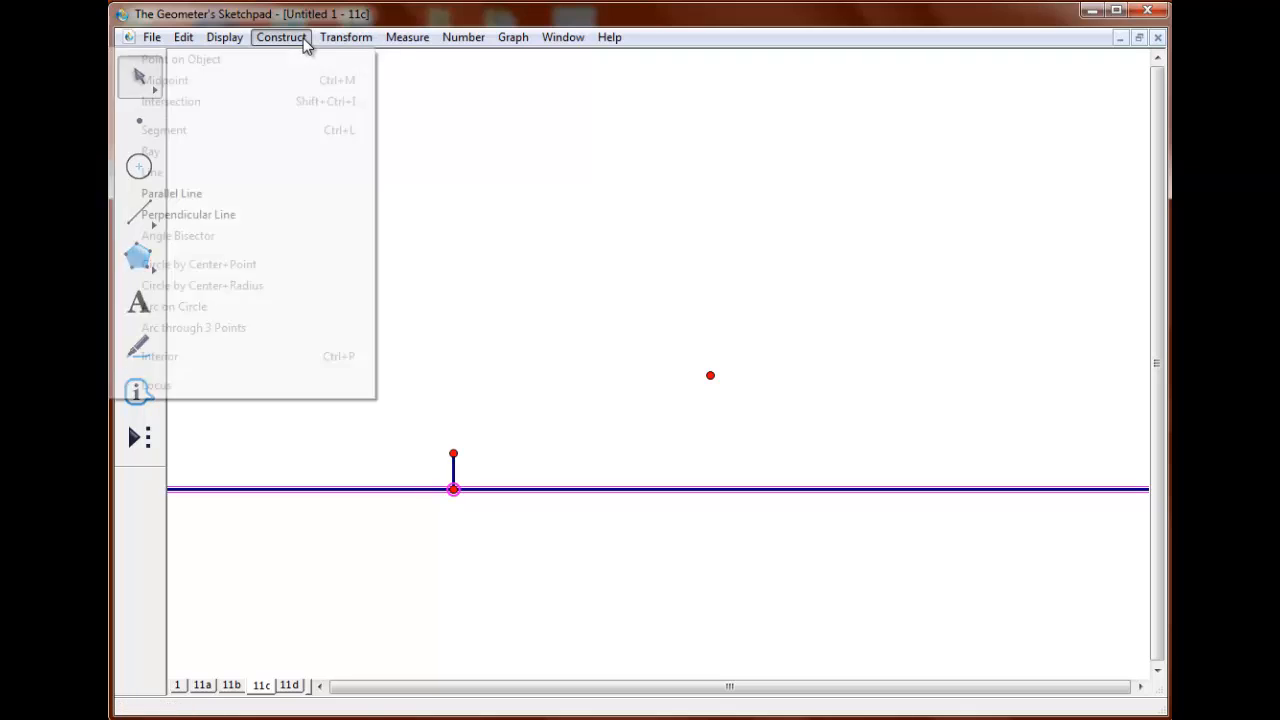
pyautogui.click(313, 216)
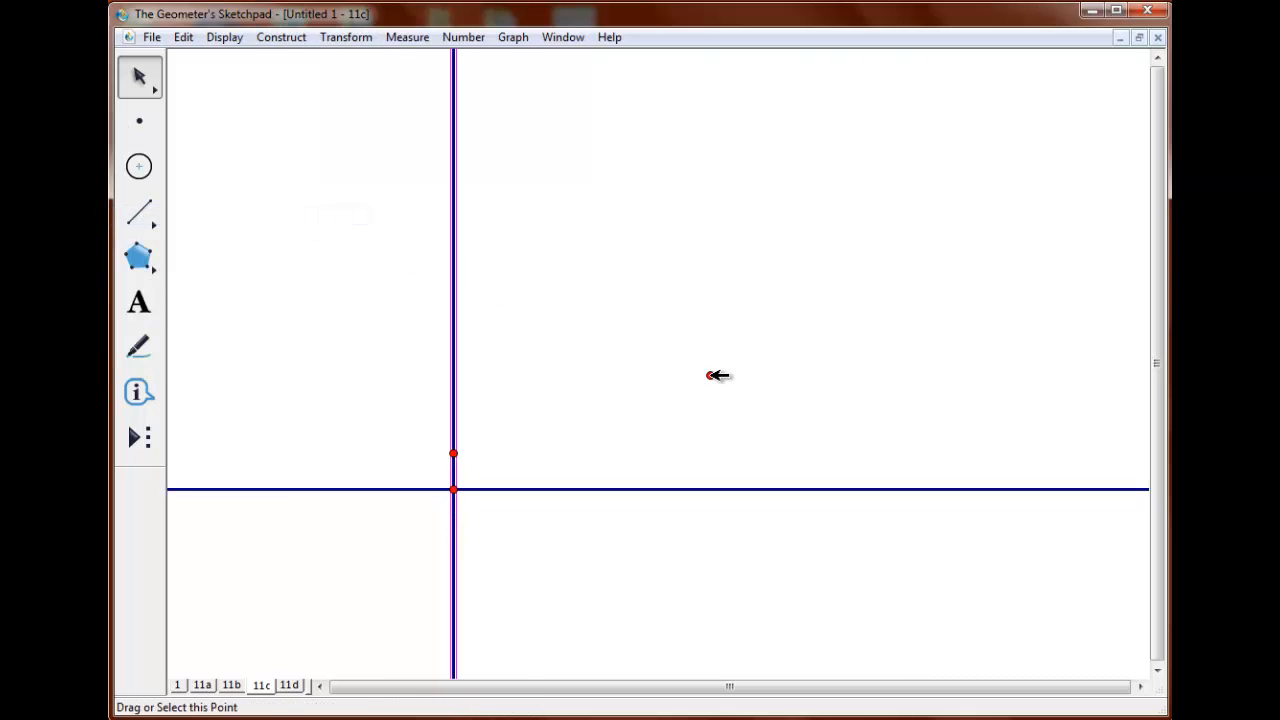
# Through the upper-right point, construct lines perpendicular to the vertical line and to the lower horizontal line.
pyautogui.click(711, 375)
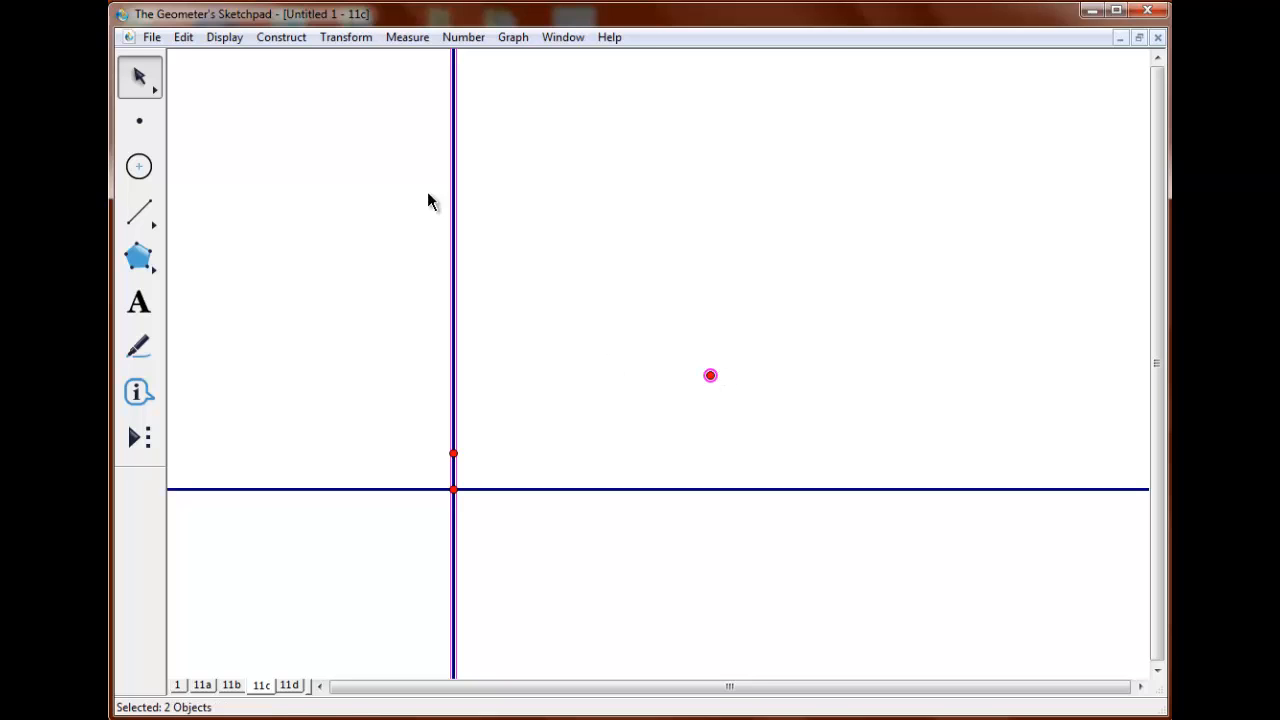
pyautogui.click(290, 39)
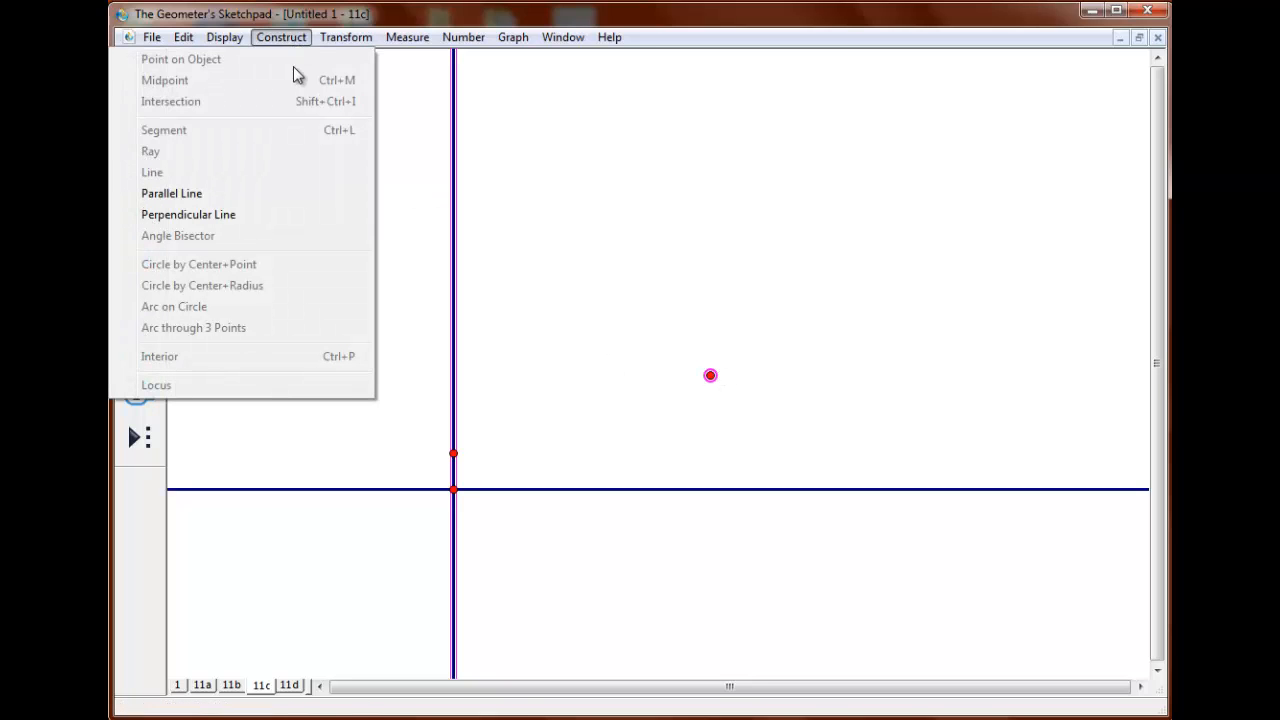
pyautogui.click(318, 218)
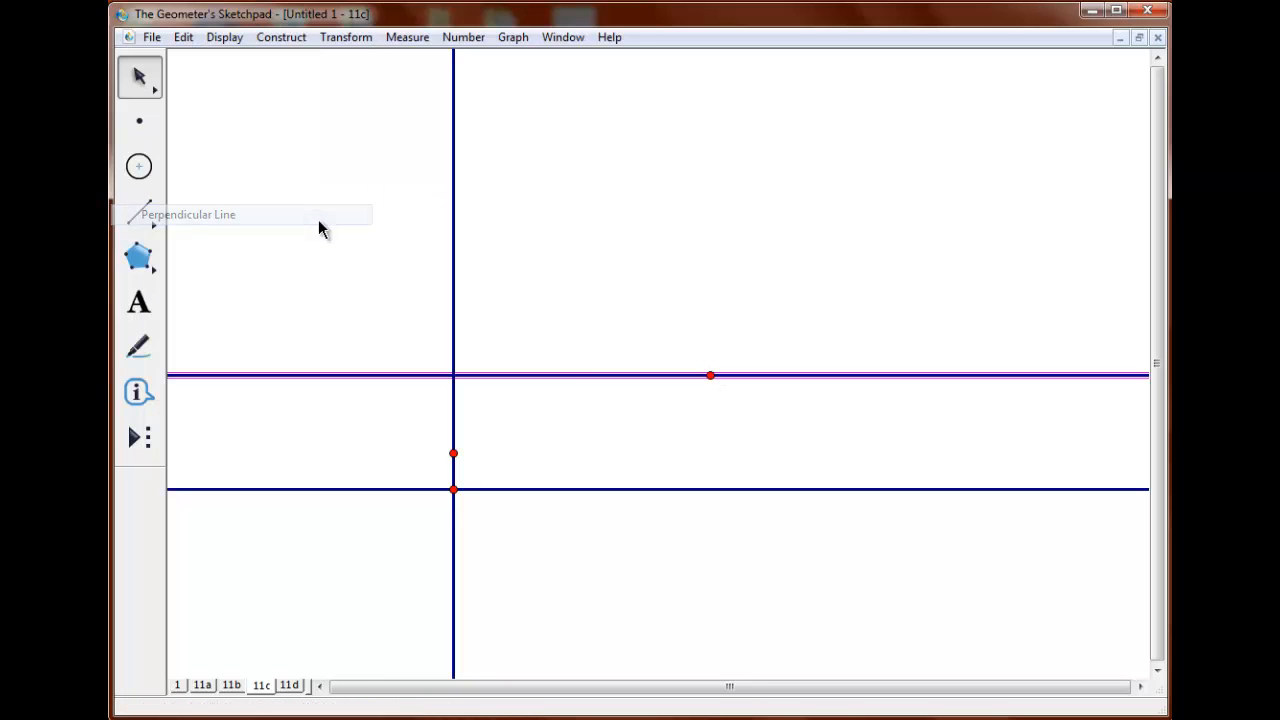
pyautogui.click(708, 363)
pyautogui.click(711, 375)
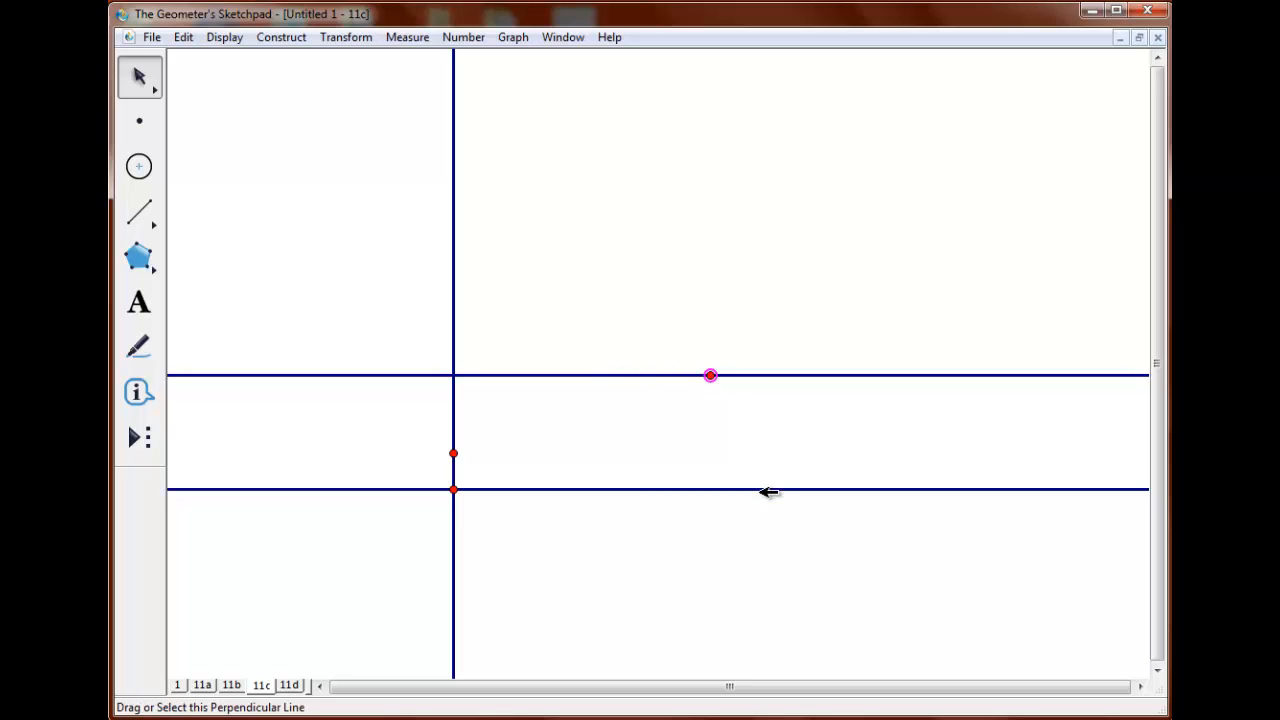
pyautogui.click(767, 490)
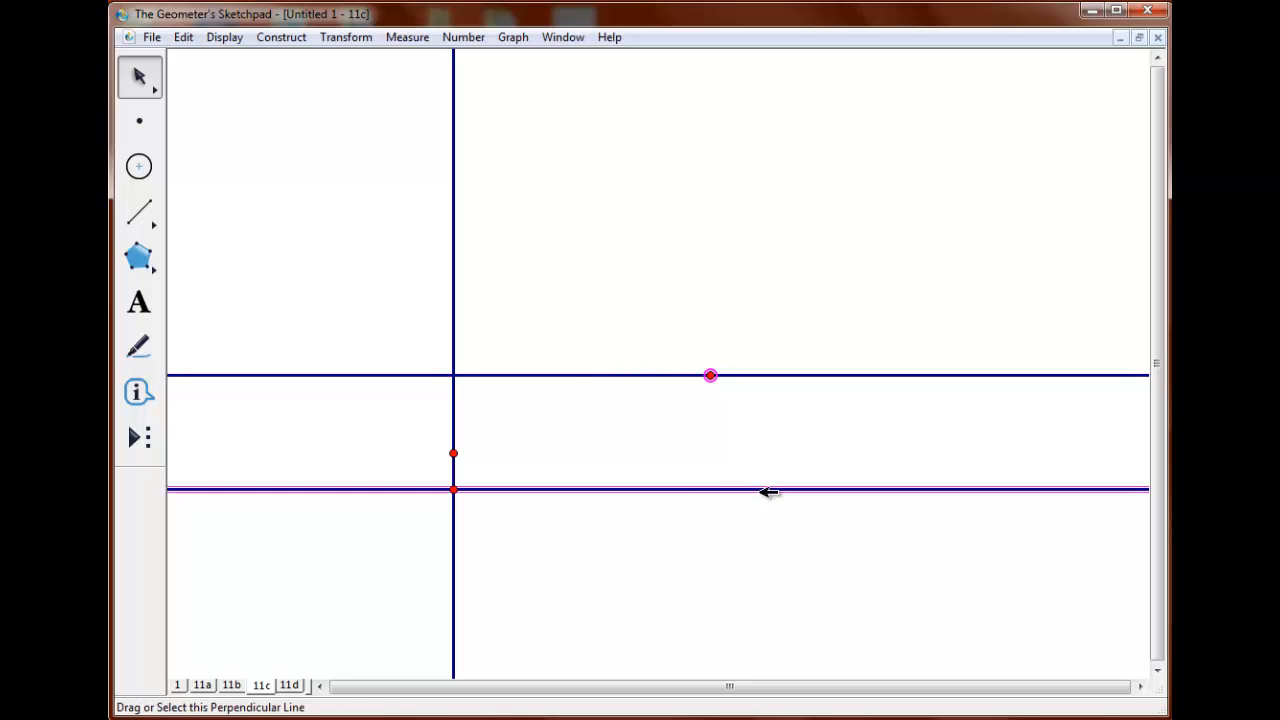
pyautogui.click(289, 37)
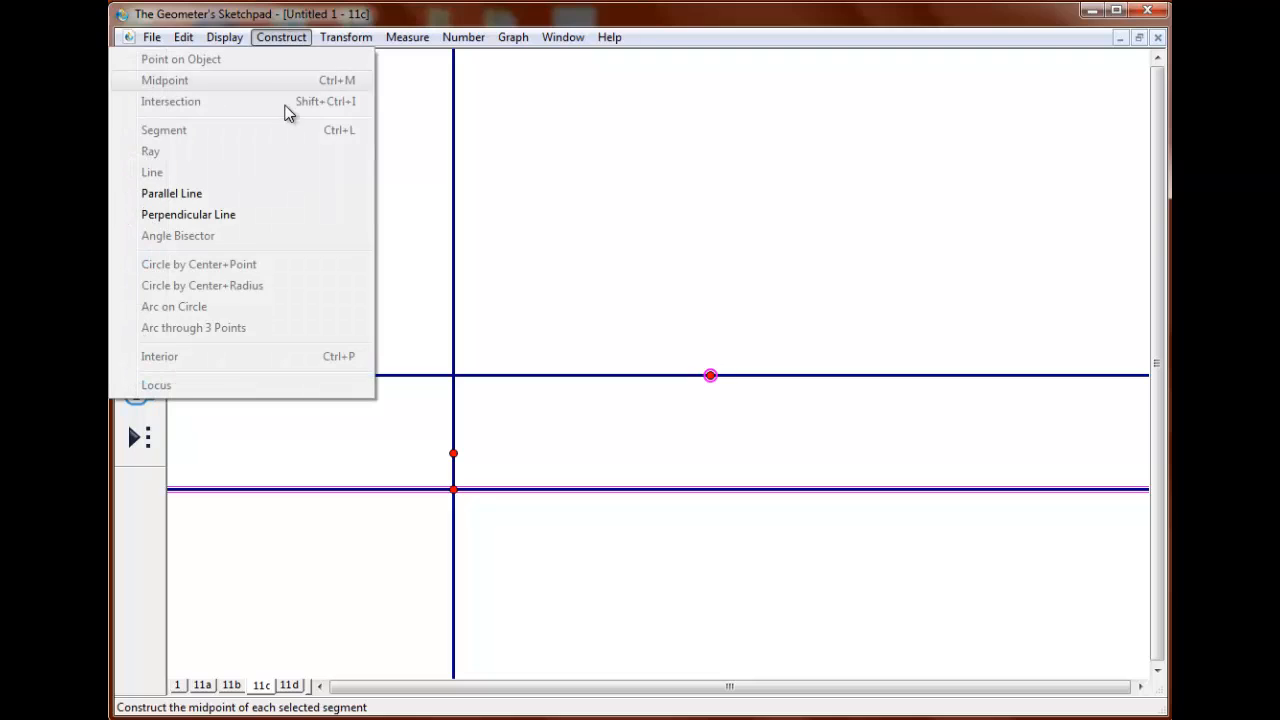
pyautogui.click(311, 215)
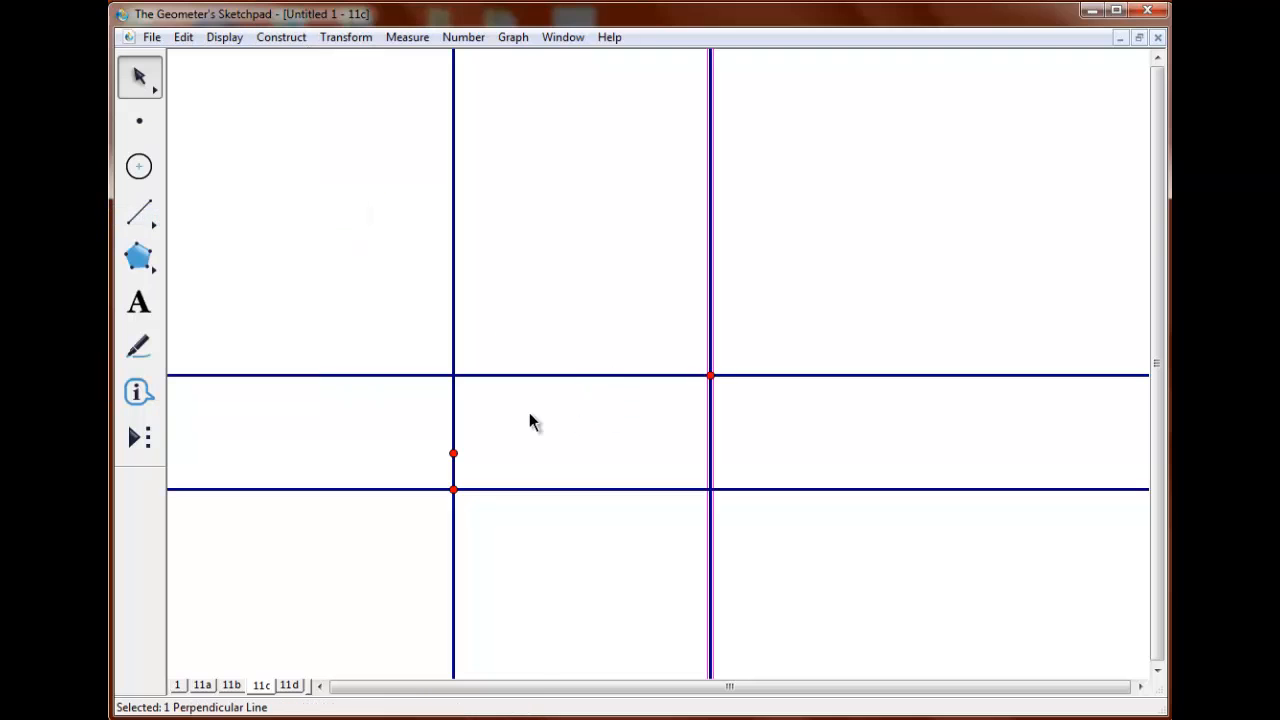
# Construct the two missing intersection points at the upper-left and lower-right corners of the crossing lines.
pyautogui.click(529, 412)
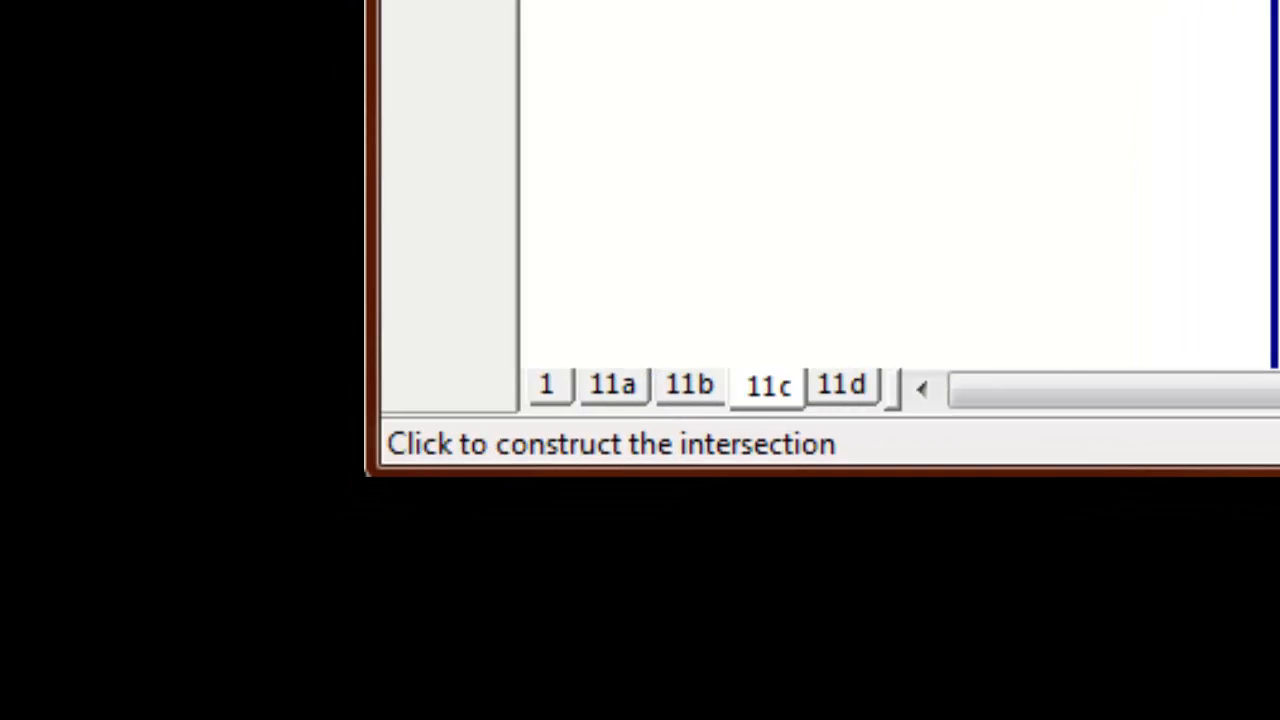
pyautogui.click(453, 375)
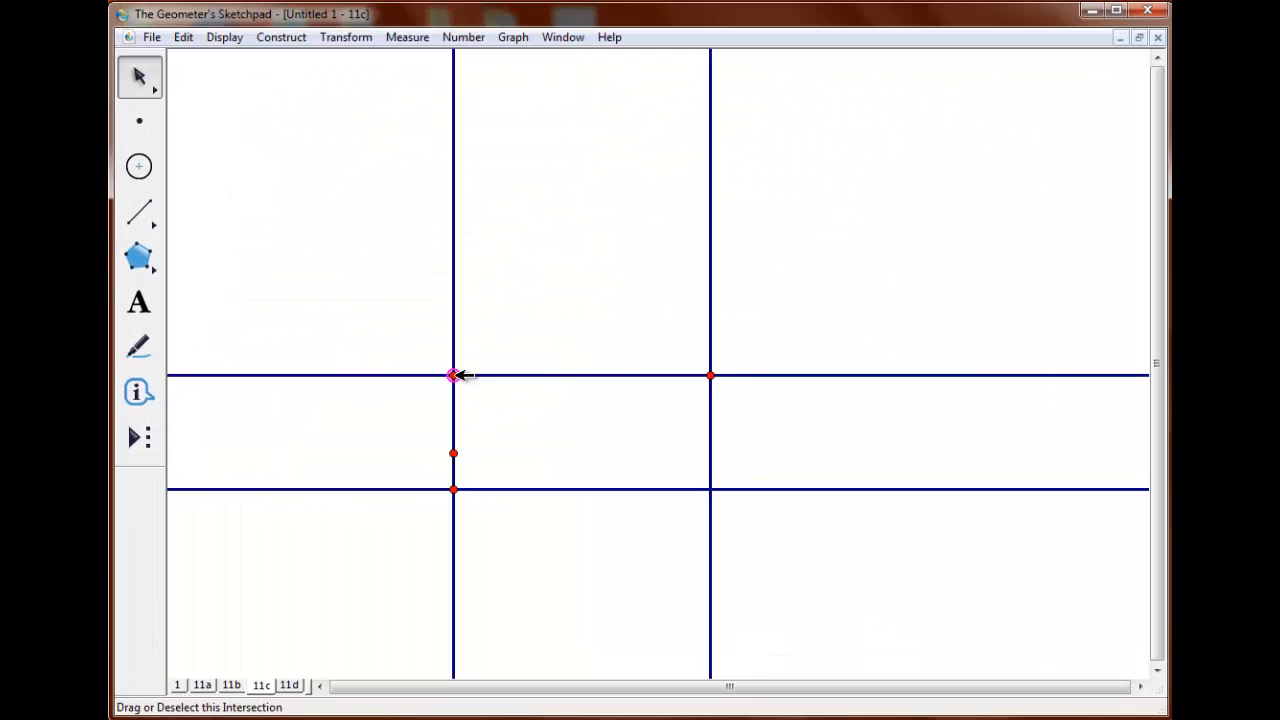
pyautogui.click(712, 489)
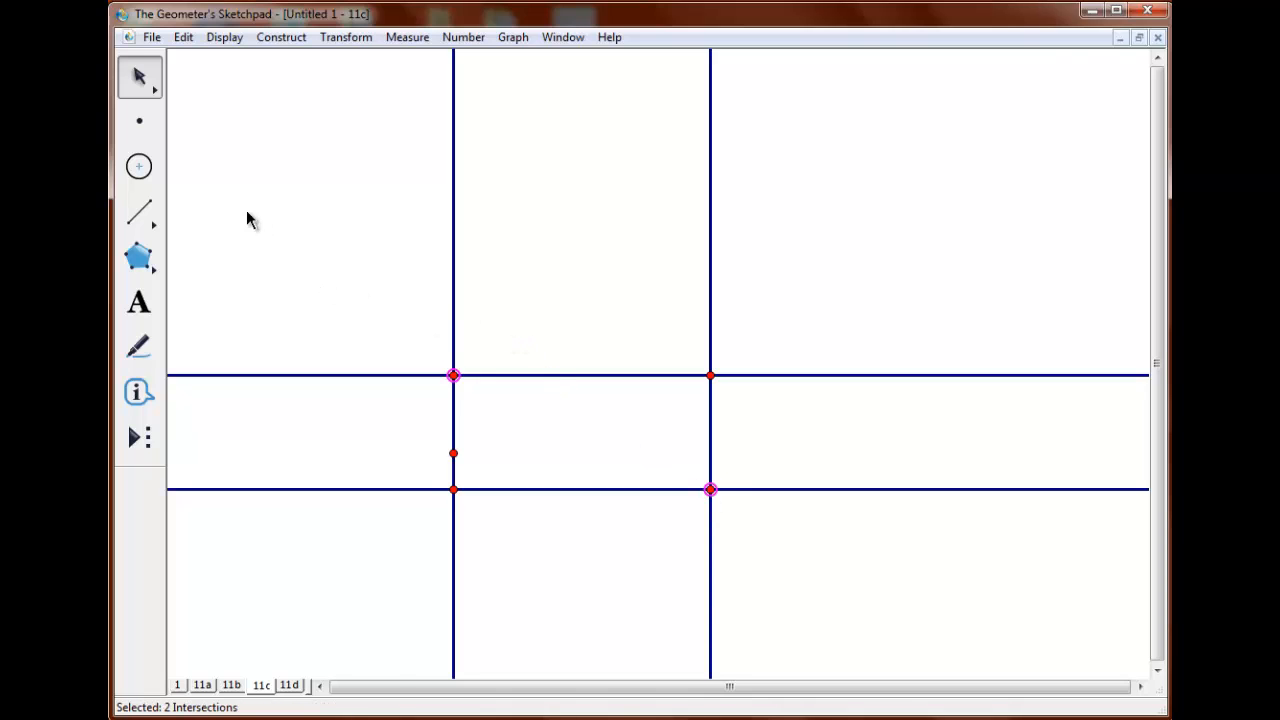
# Hide the four perpendicular lines, the short vertical segment and its upper endpoint, keeping only the four corner points.
pyautogui.moveTo(229, 191); pyautogui.dragTo(894, 250)
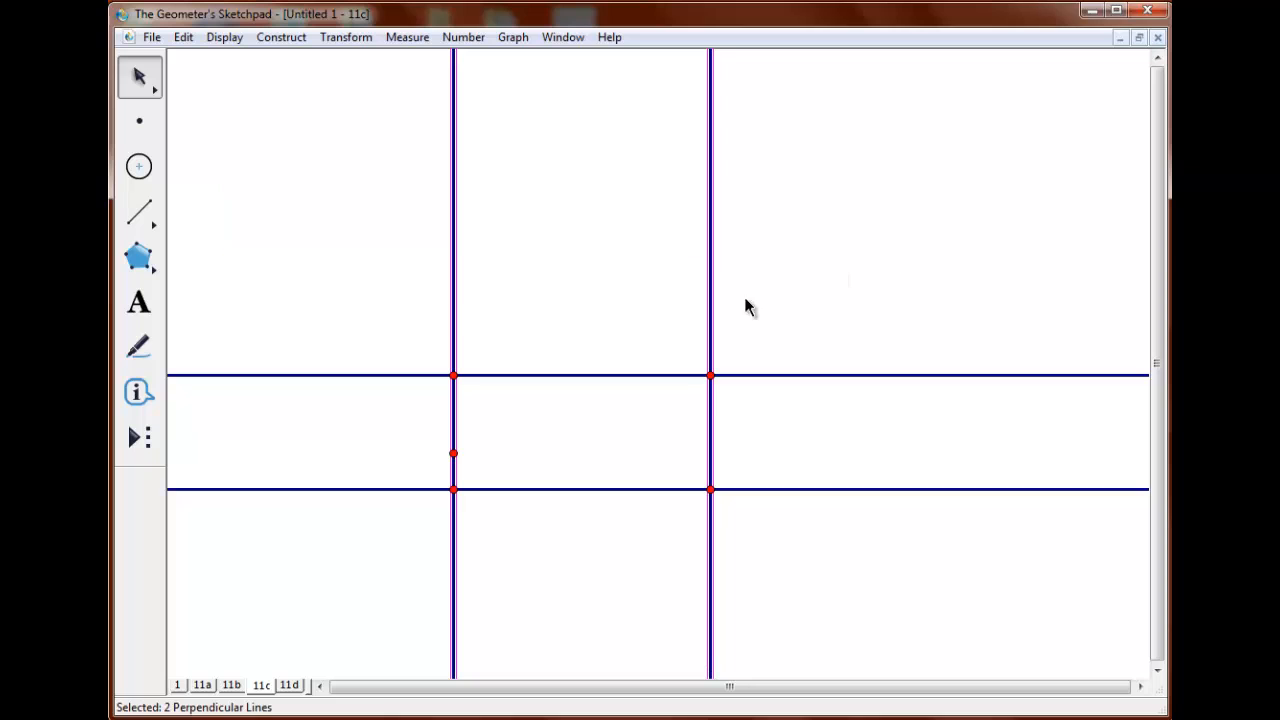
pyautogui.moveTo(535, 266); pyautogui.dragTo(586, 560)
pyautogui.hotkey('ctrl', 'h')
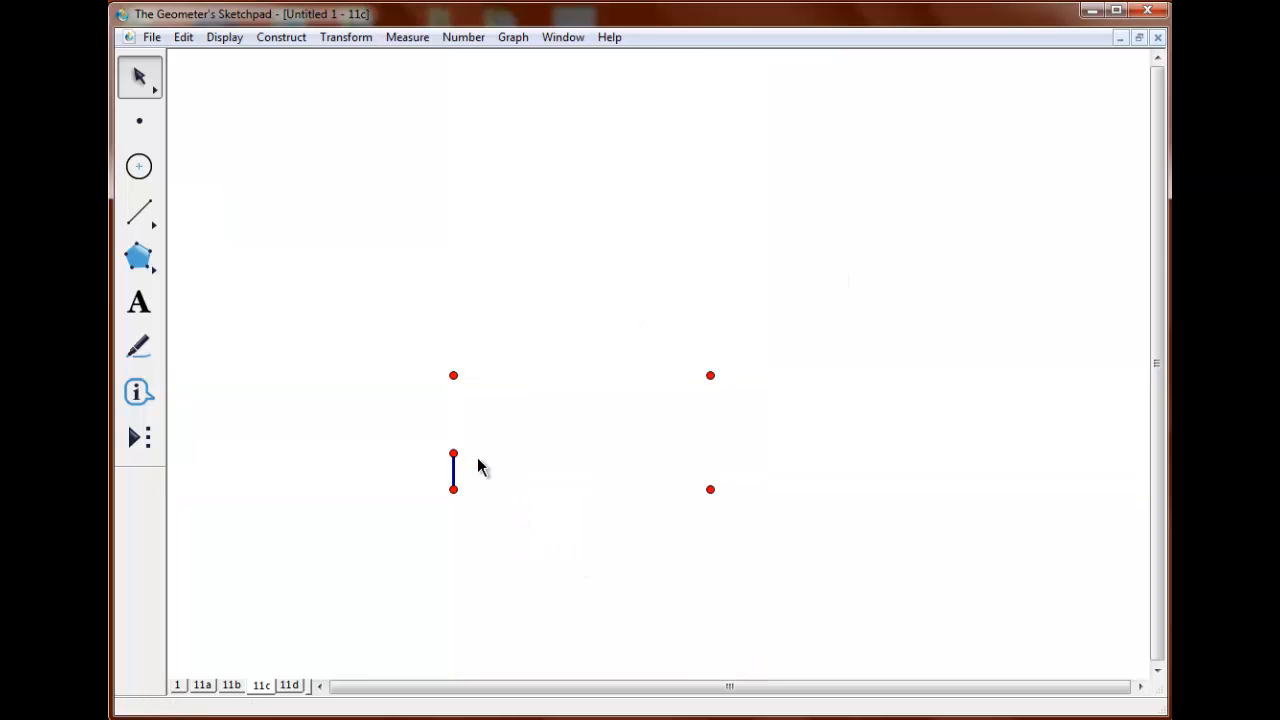
pyautogui.moveTo(425, 430); pyautogui.dragTo(492, 474)
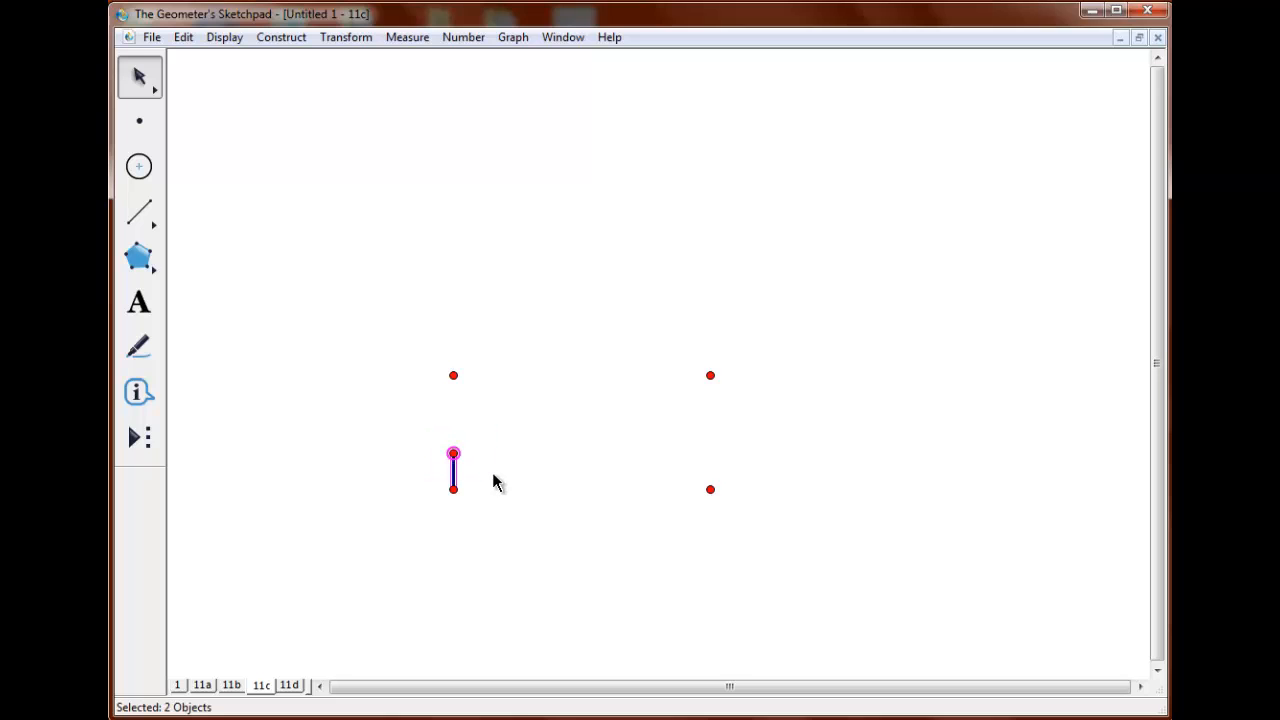
pyautogui.hotkey('ctrl', 'h')
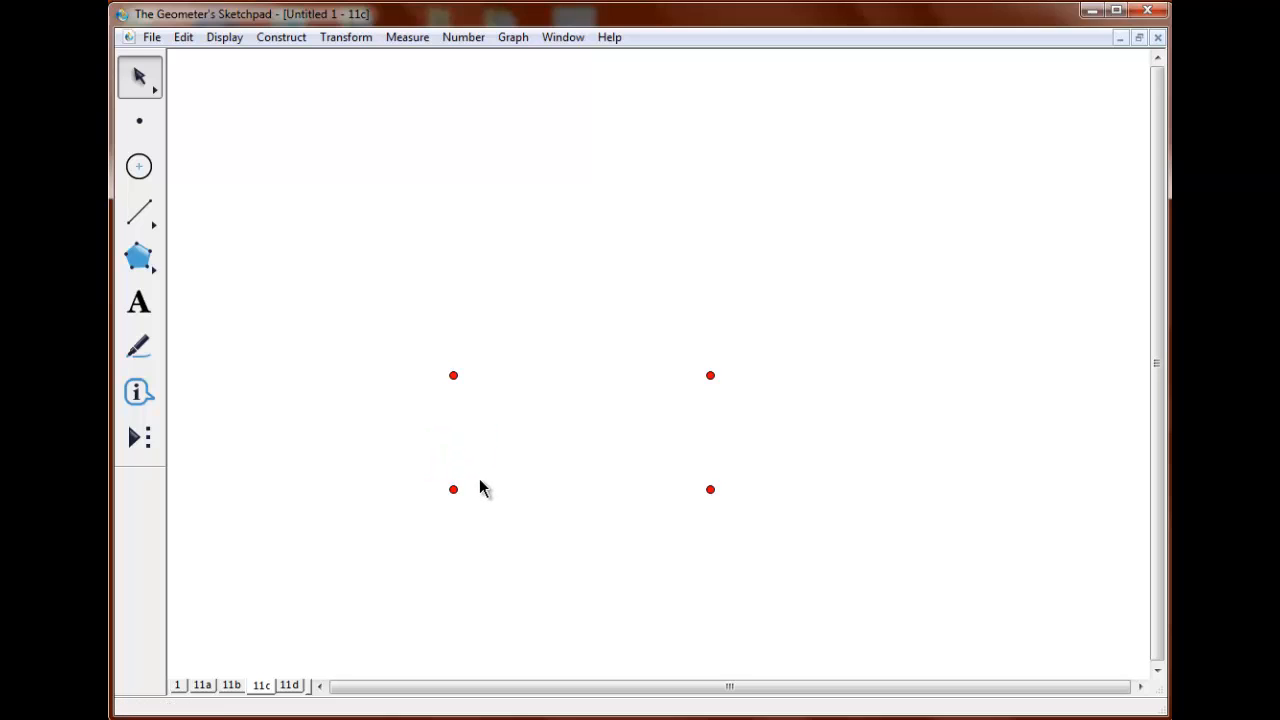
# Join the four corner points in order with segments to form a rectangle.
pyautogui.click(453, 489)
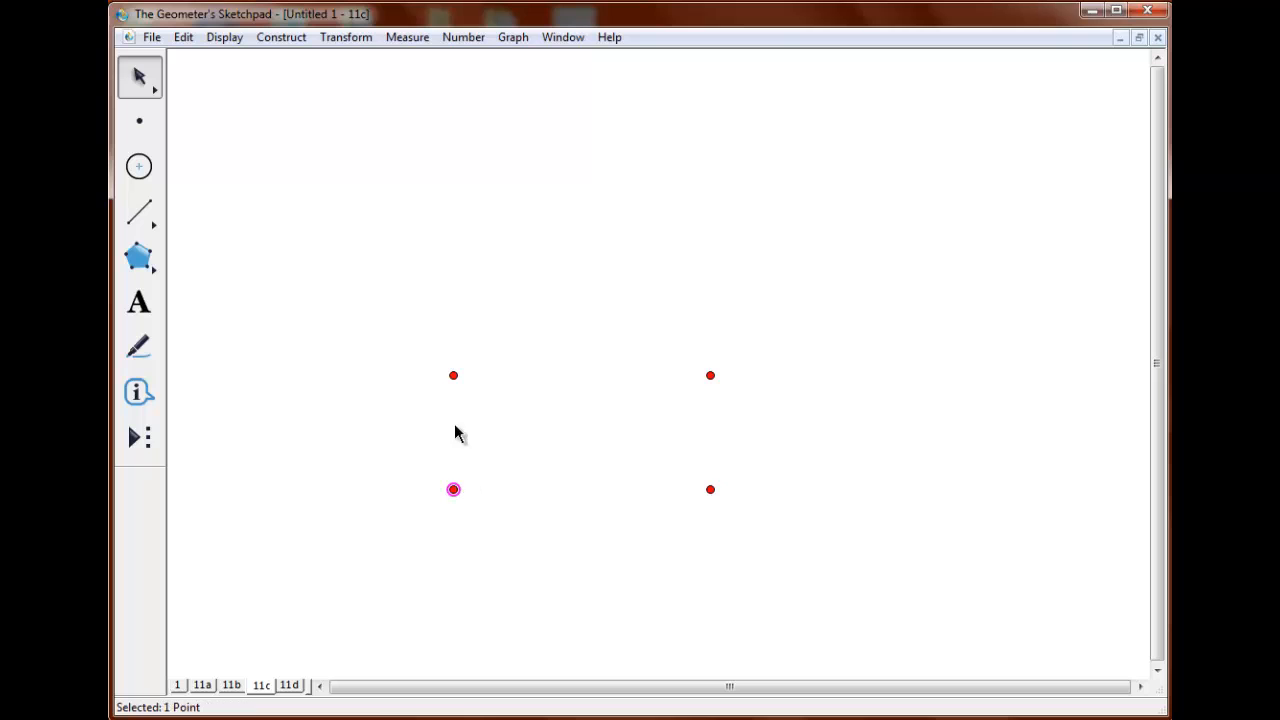
pyautogui.click(455, 376)
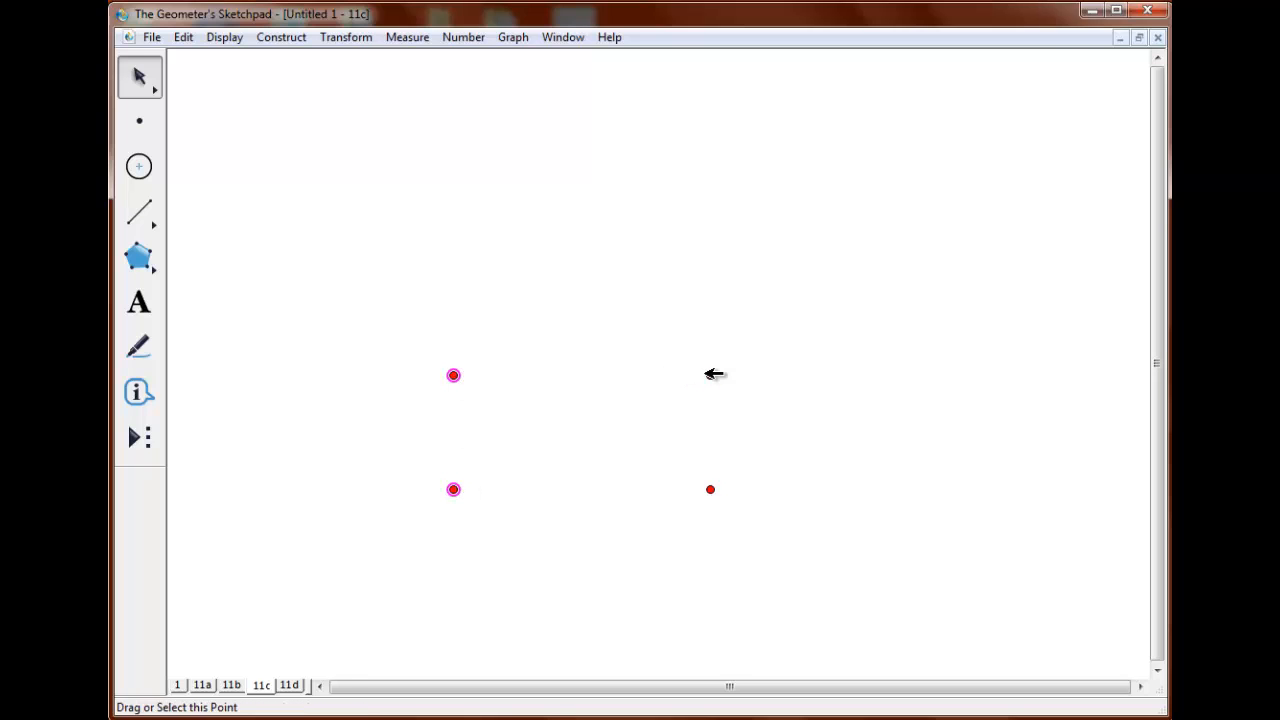
pyautogui.click(711, 375)
pyautogui.click(710, 489)
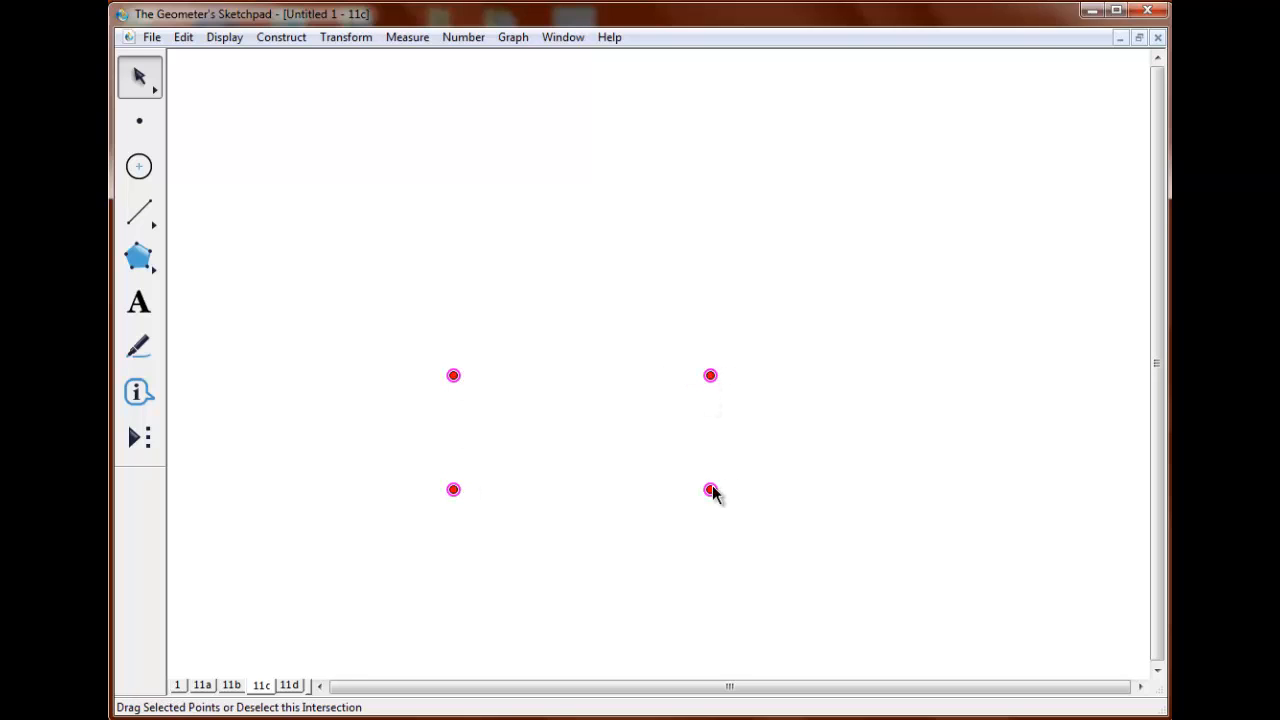
pyautogui.click(295, 40)
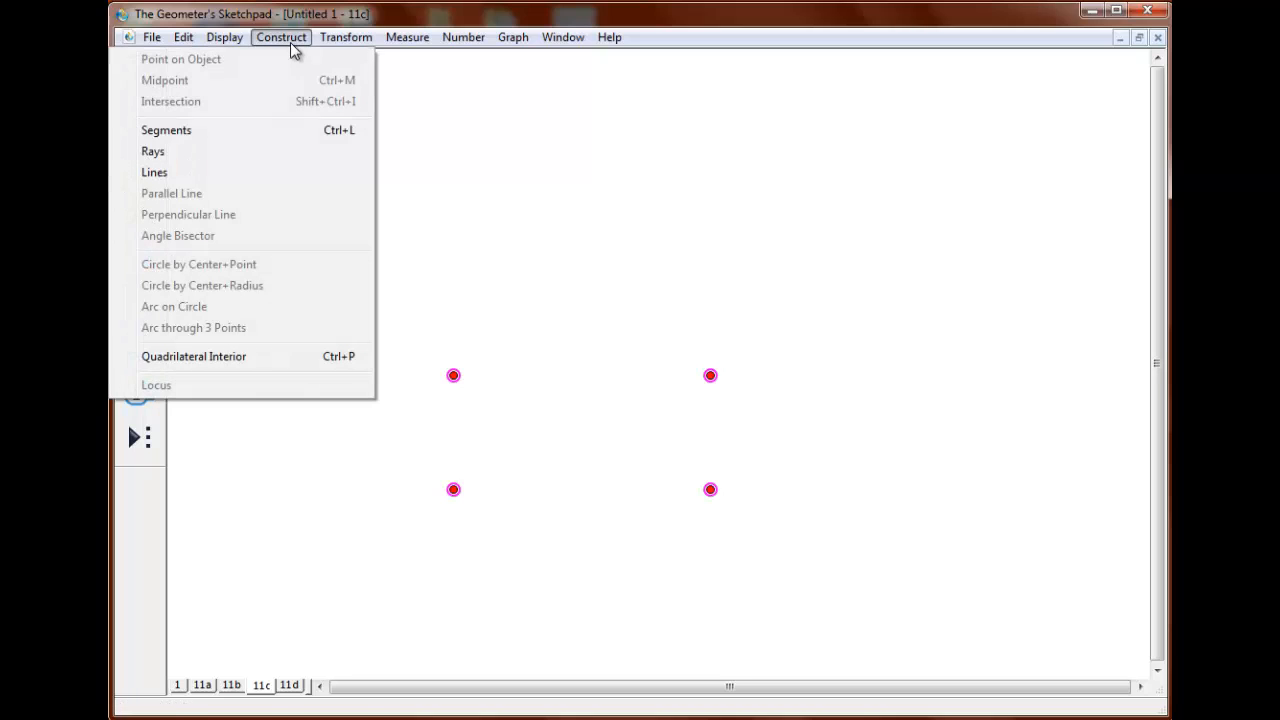
pyautogui.click(284, 131)
pyautogui.click(238, 119)
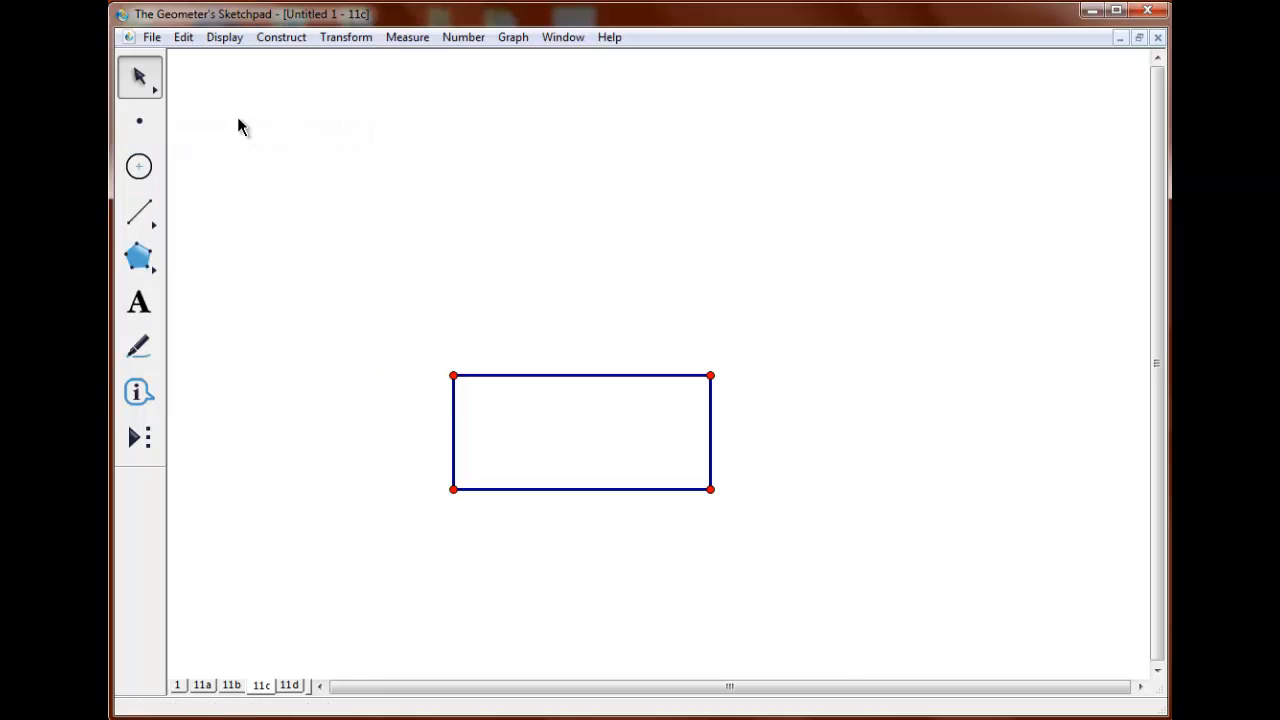
# Create a custom tool named 11ctool from the lower-left and upper-right corner points and the rectangle's four sides.
pyautogui.click(452, 488)
pyautogui.click(710, 375)
pyautogui.click(455, 428)
pyautogui.click(545, 375)
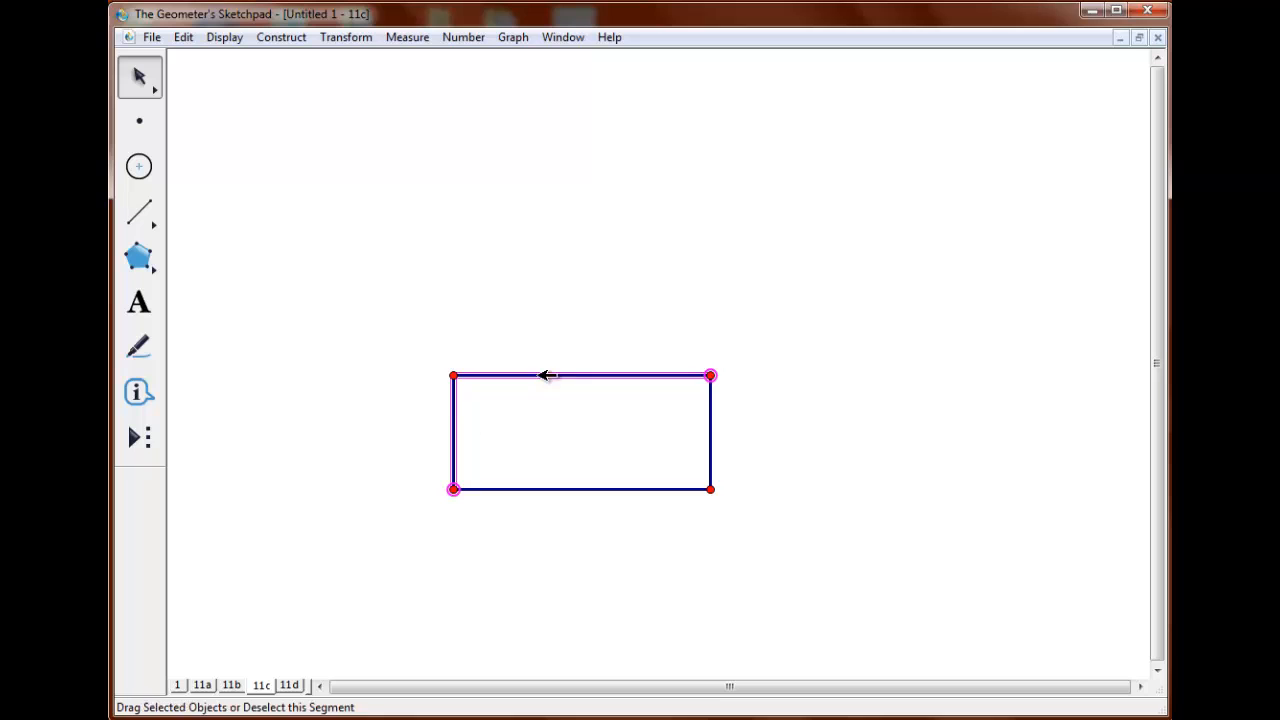
pyautogui.click(710, 430)
pyautogui.click(634, 489)
pyautogui.click(142, 440)
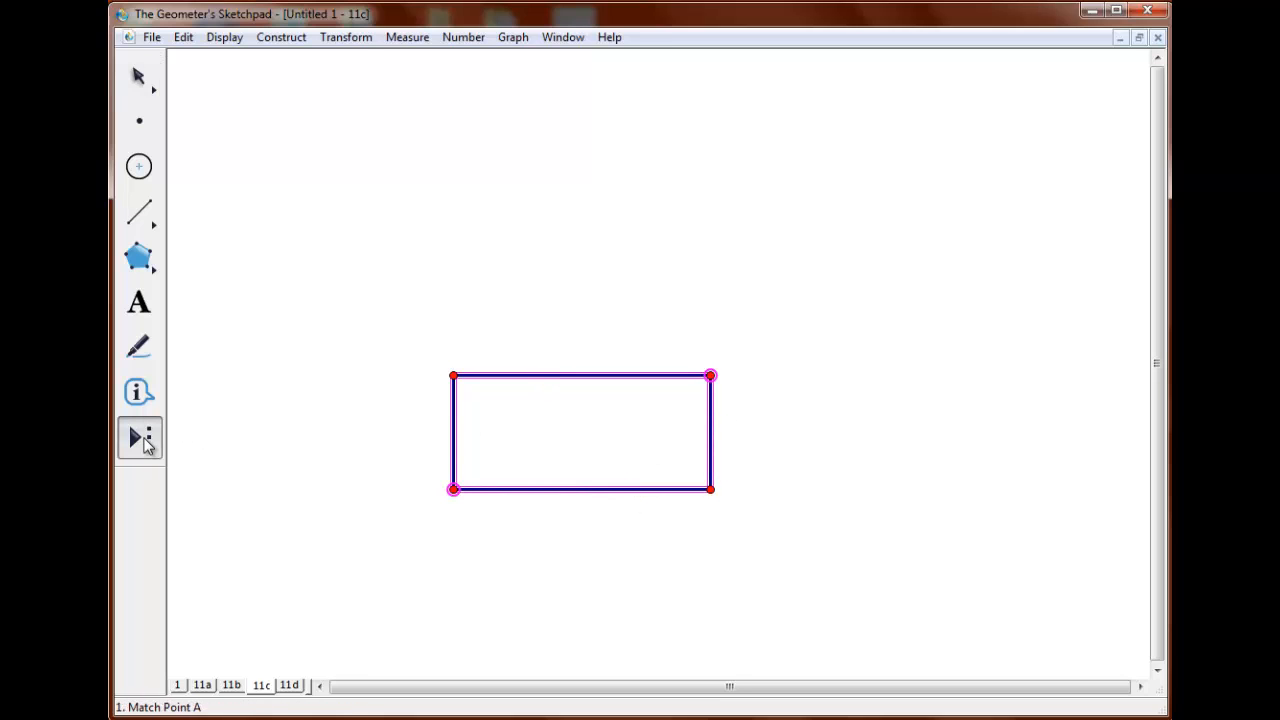
pyautogui.click(145, 445)
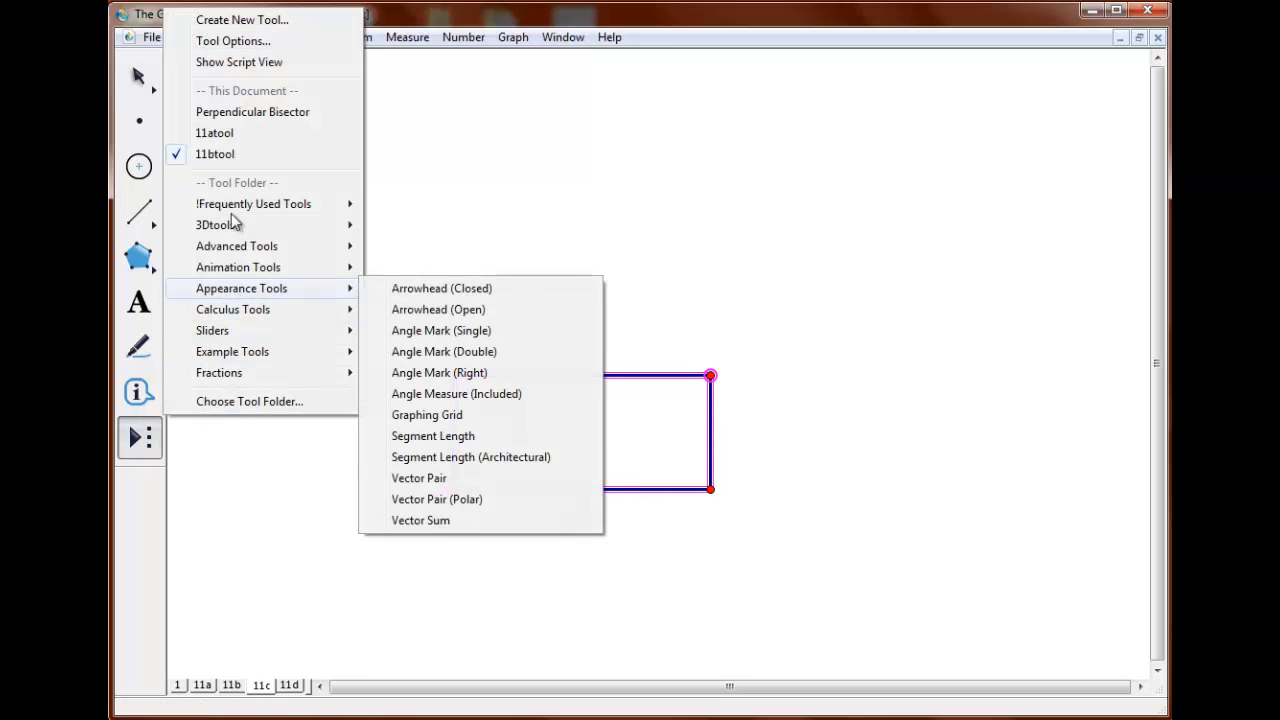
pyautogui.click(243, 22)
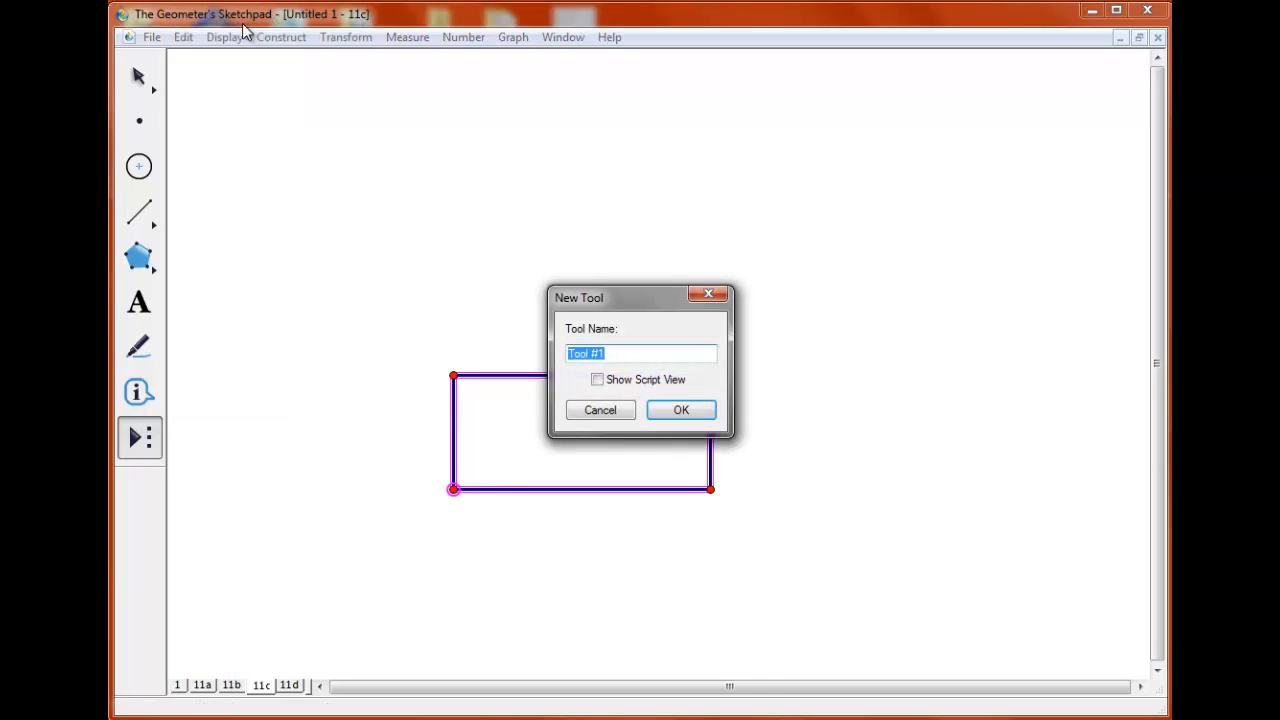
pyautogui.write('***test')
pyautogui.click(682, 406)
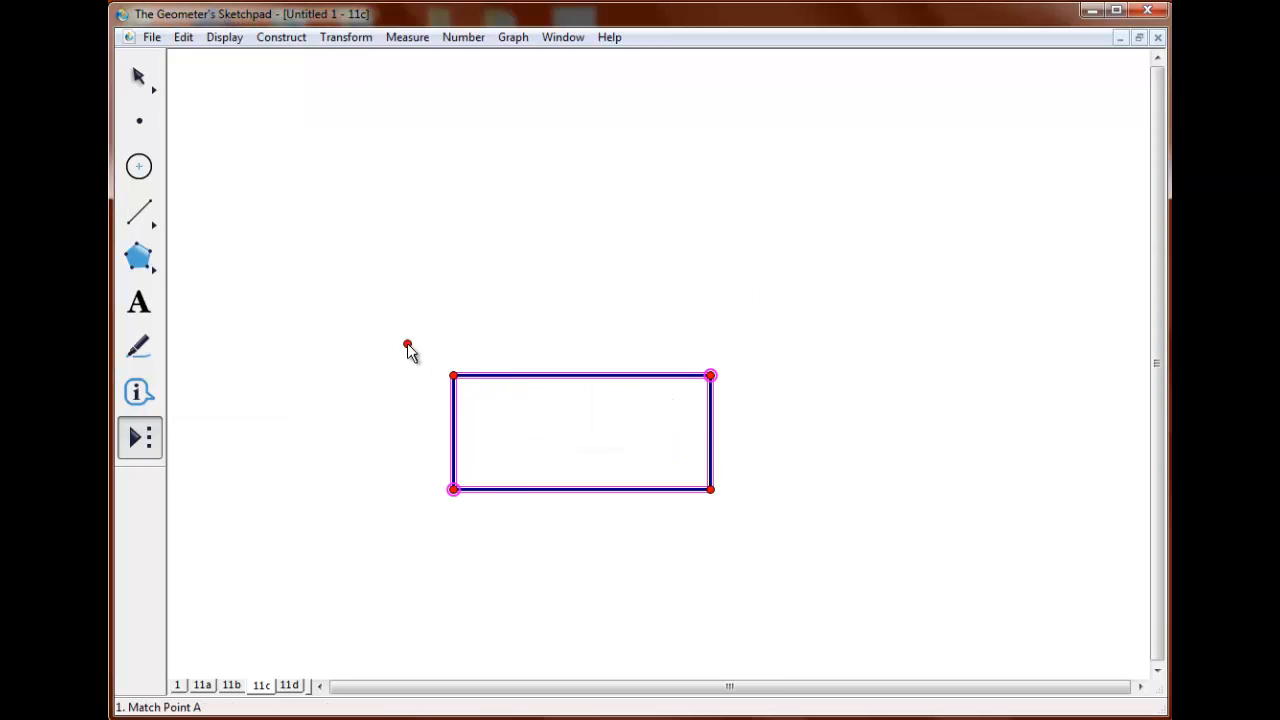
# Use 11ctool to draw six more rectangles of different proportions around the original one.
pyautogui.click(143, 440)
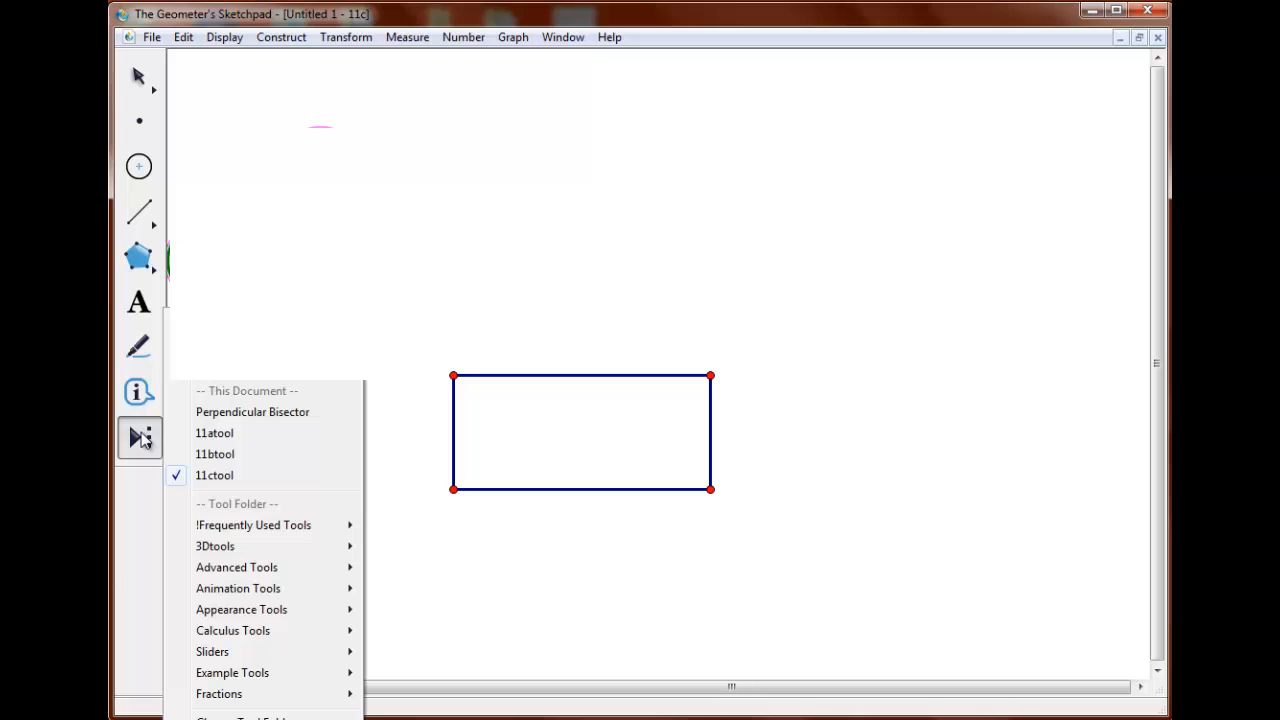
pyautogui.click(216, 476)
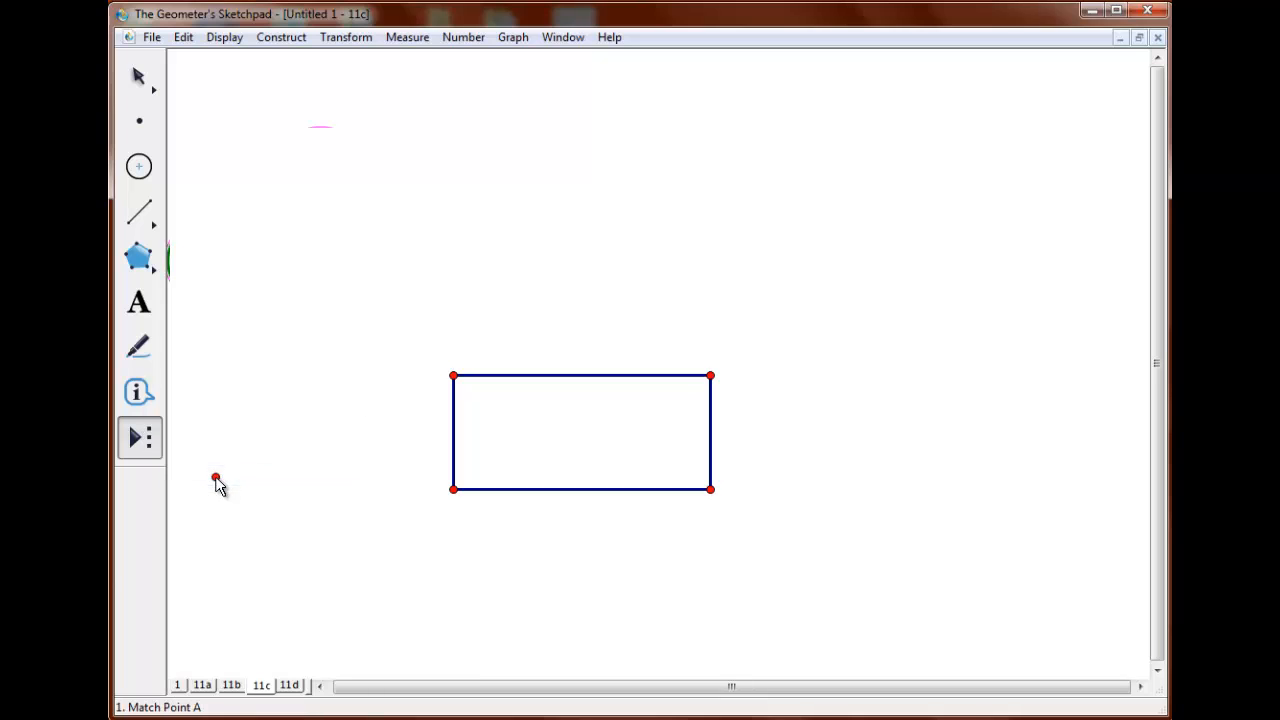
pyautogui.click(623, 247)
pyautogui.click(860, 358)
pyautogui.click(953, 255)
pyautogui.click(880, 461)
pyautogui.click(683, 553)
pyautogui.click(825, 147)
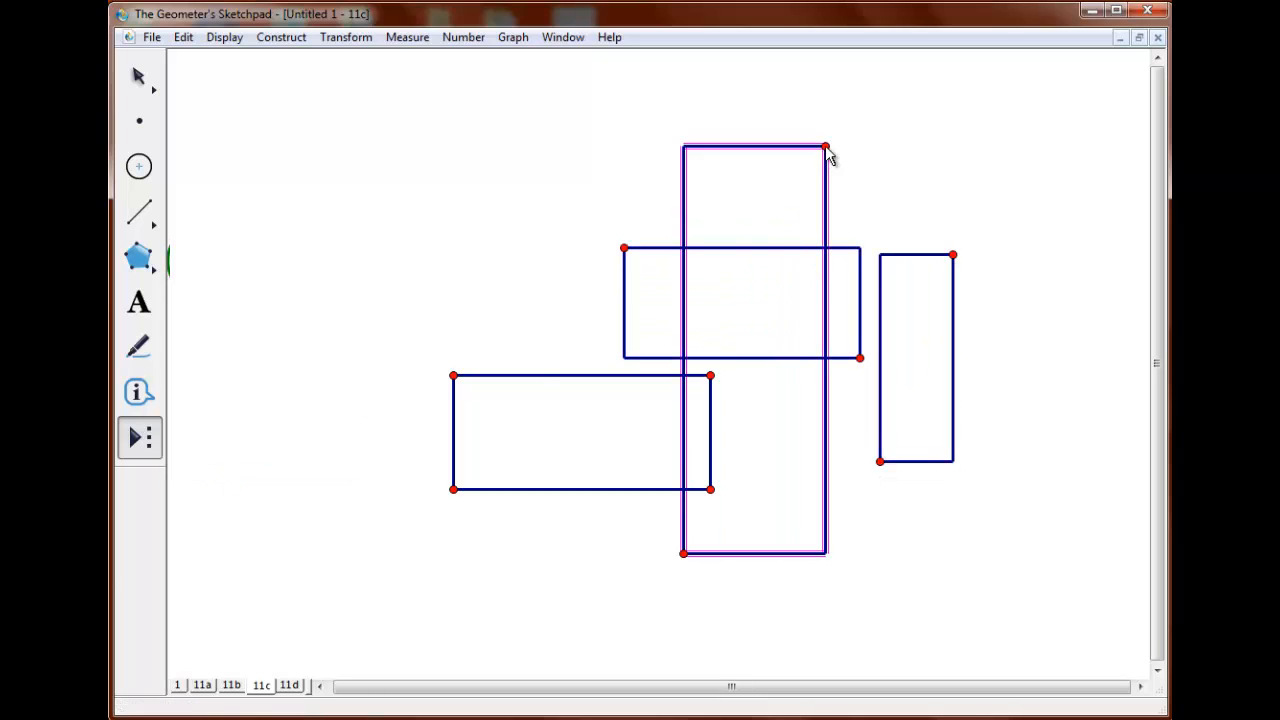
pyautogui.click(469, 240)
pyautogui.click(599, 588)
pyautogui.click(453, 375)
pyautogui.click(469, 240)
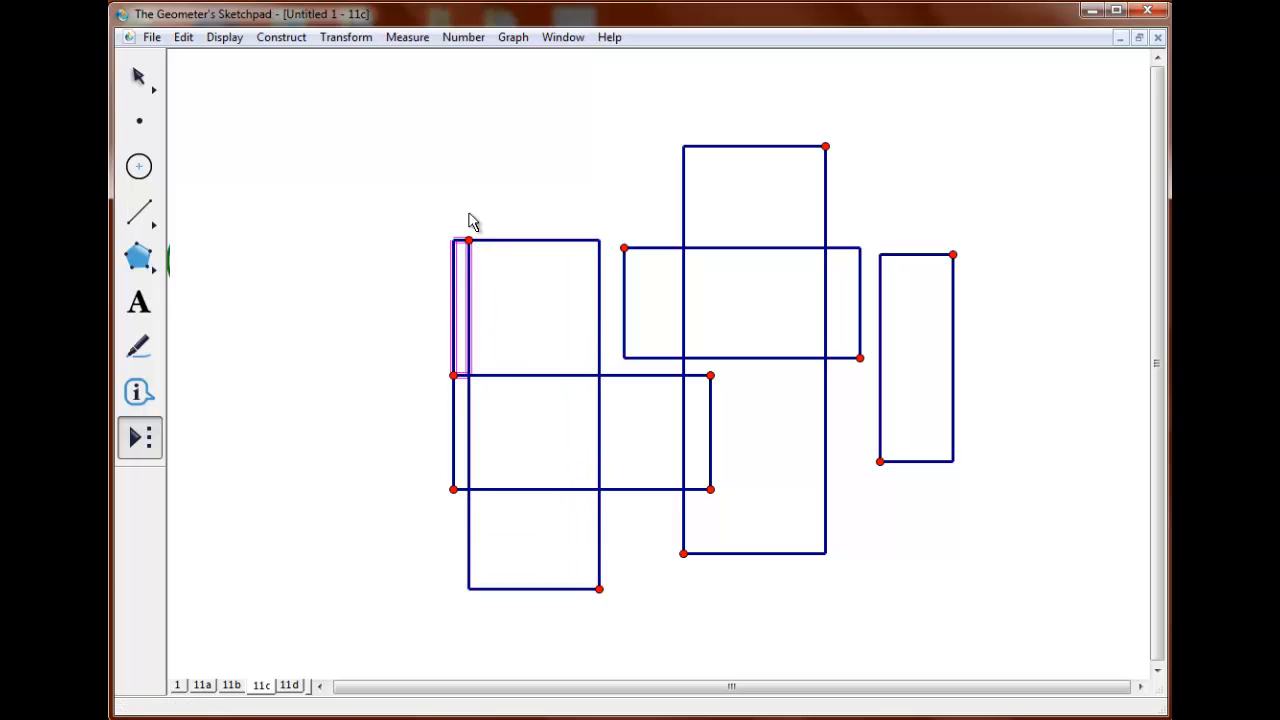
pyautogui.click(139, 77)
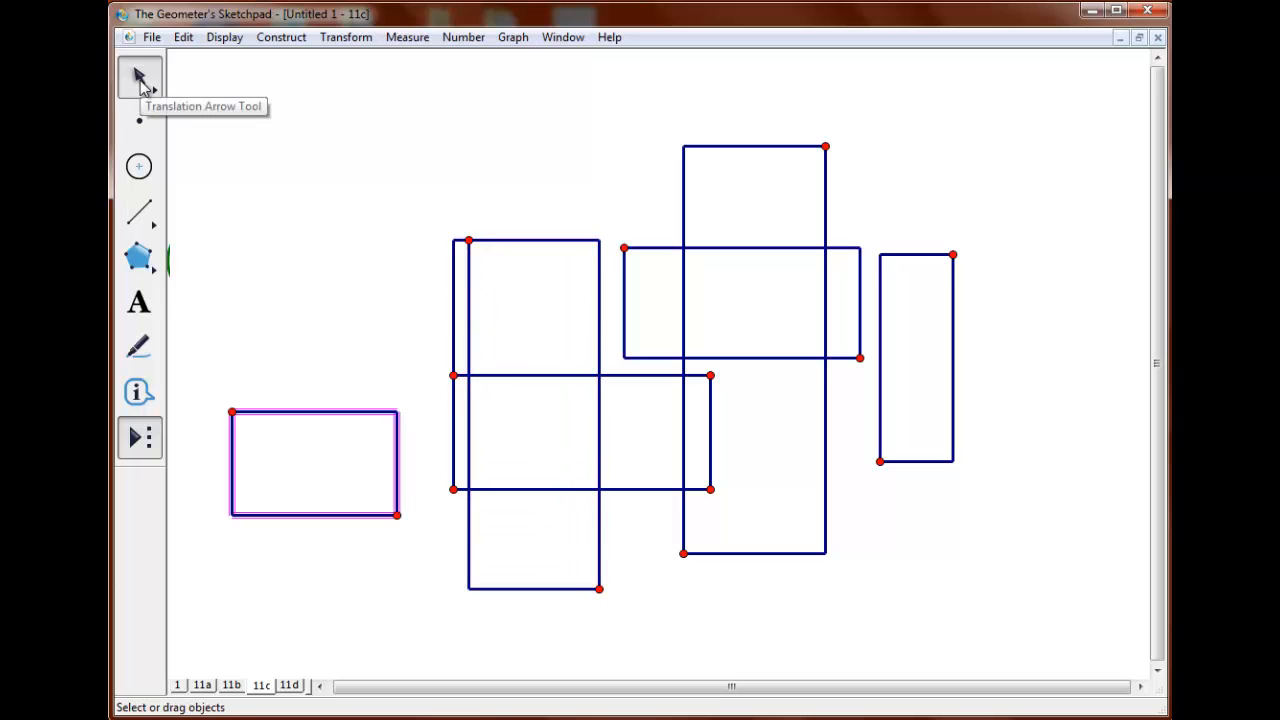
# On page 11d, place two independent points, one left of center and the other higher to its right.
pyautogui.click(289, 685)
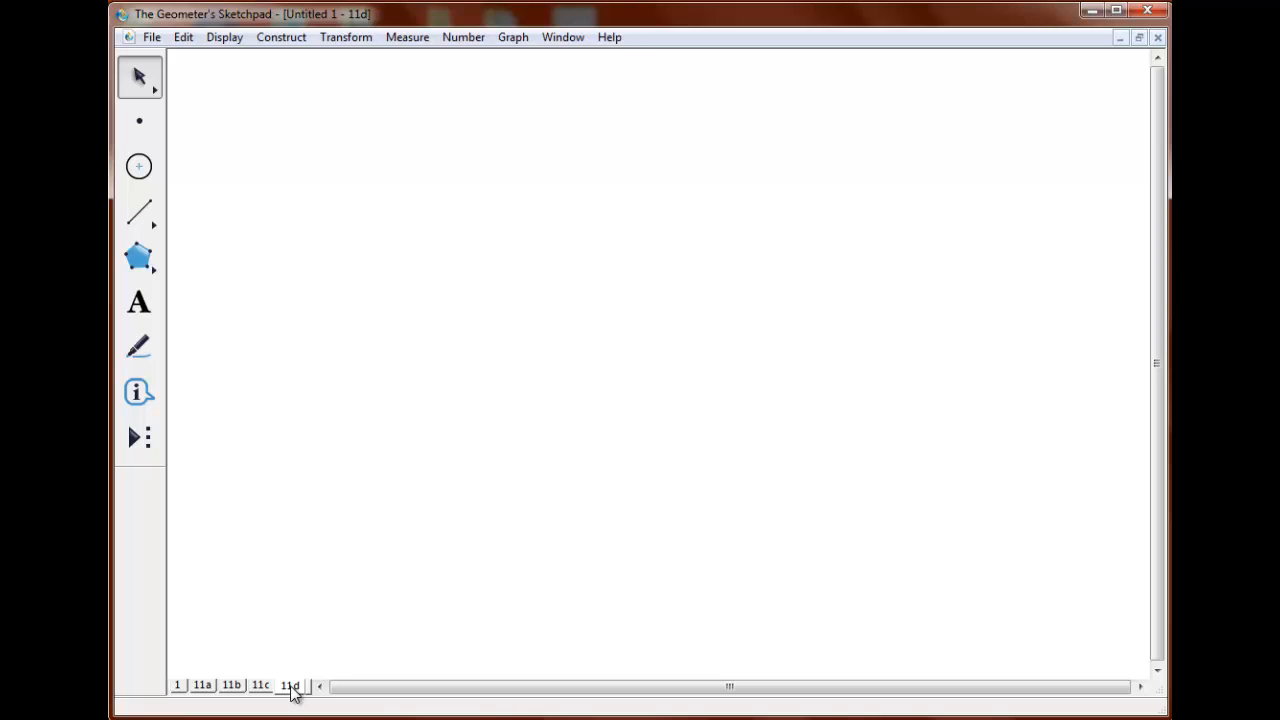
pyautogui.click(140, 121)
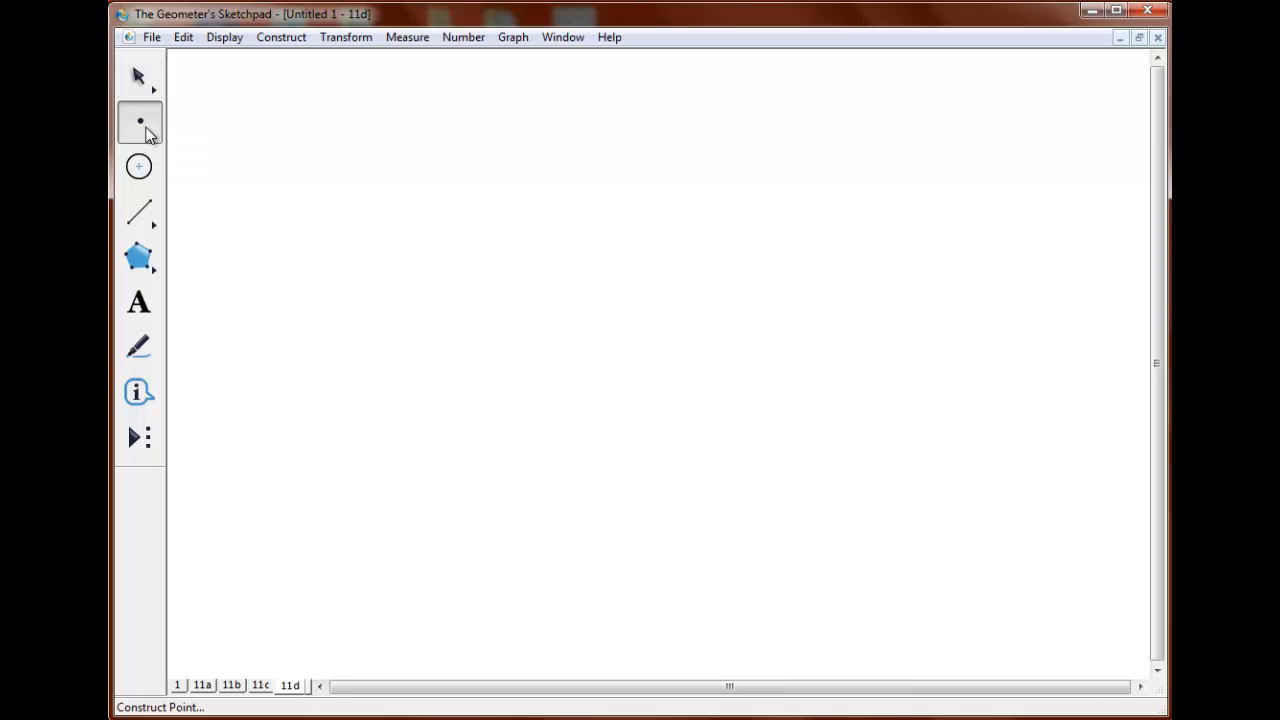
pyautogui.click(374, 295)
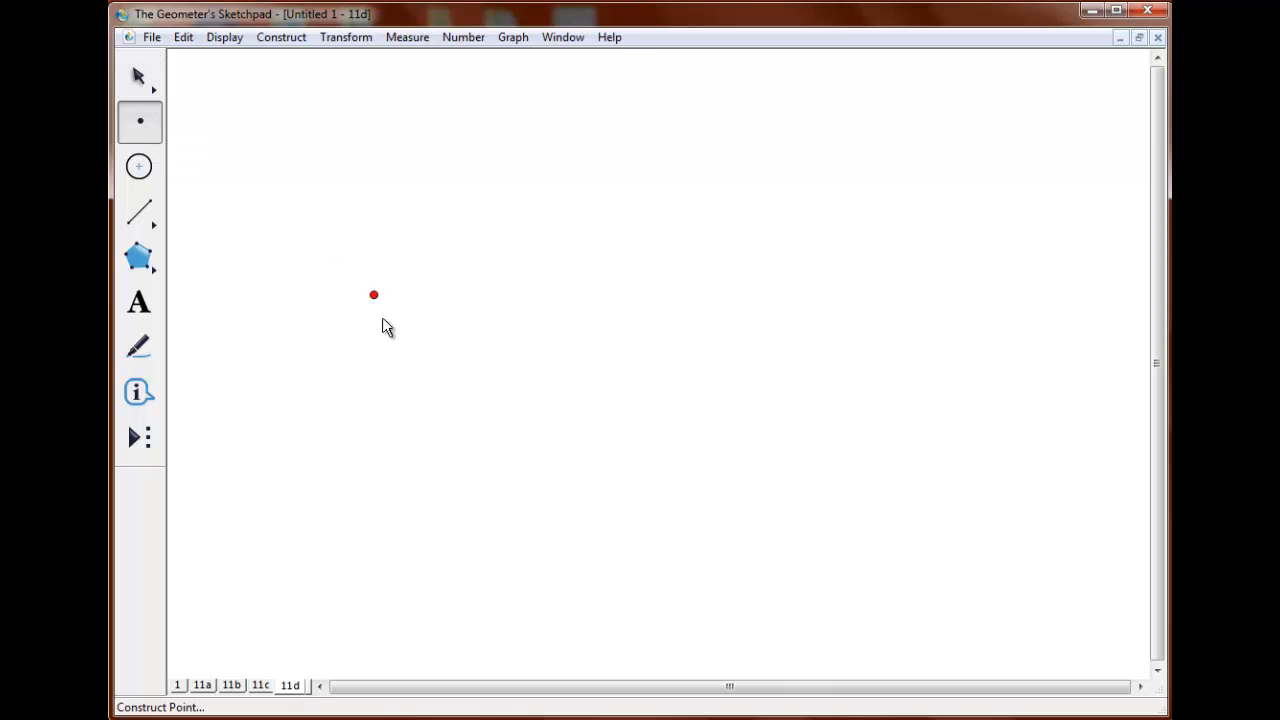
pyautogui.click(471, 433)
pyautogui.click(779, 299)
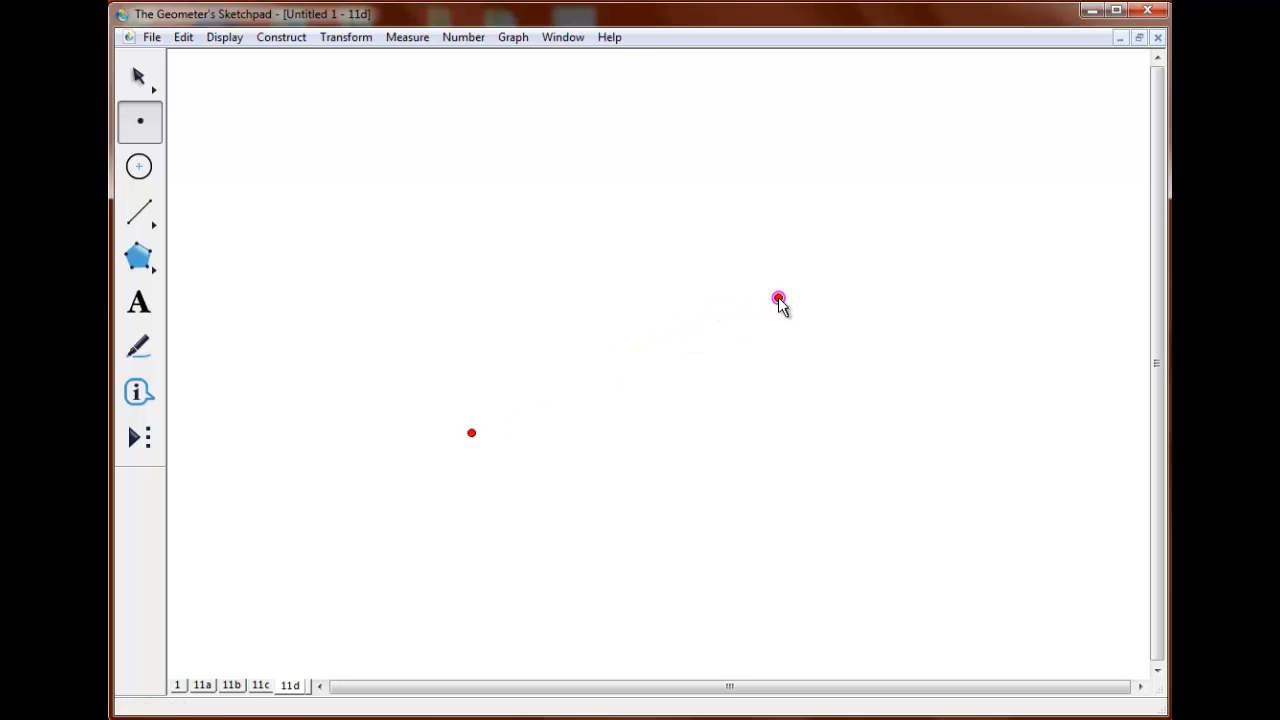
# Draw an infinite line through the two points with the Line Straightedge tool.
pyautogui.click(139, 80)
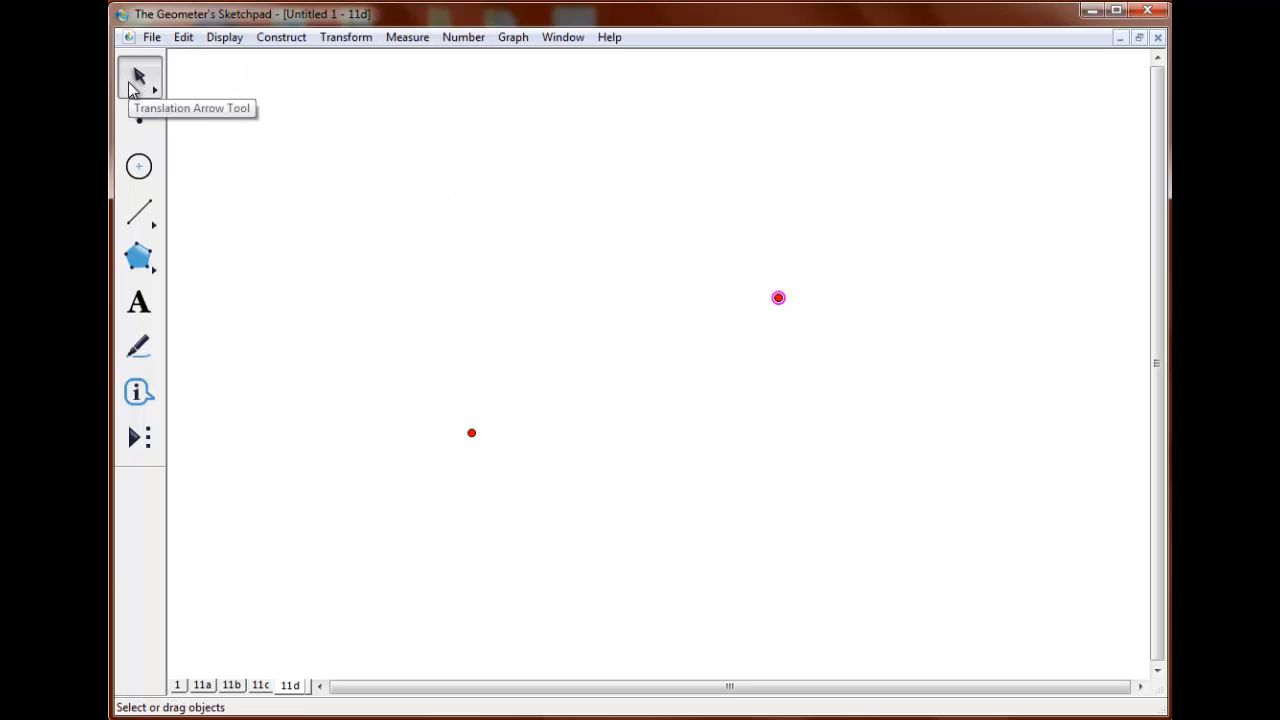
pyautogui.click(142, 226)
pyautogui.moveTo(148, 214); pyautogui.dragTo(277, 213)
pyautogui.moveTo(472, 433); pyautogui.dragTo(778, 297)
# Rotate the line 30° in each direction about the upper-right point.
pyautogui.click(335, 216)
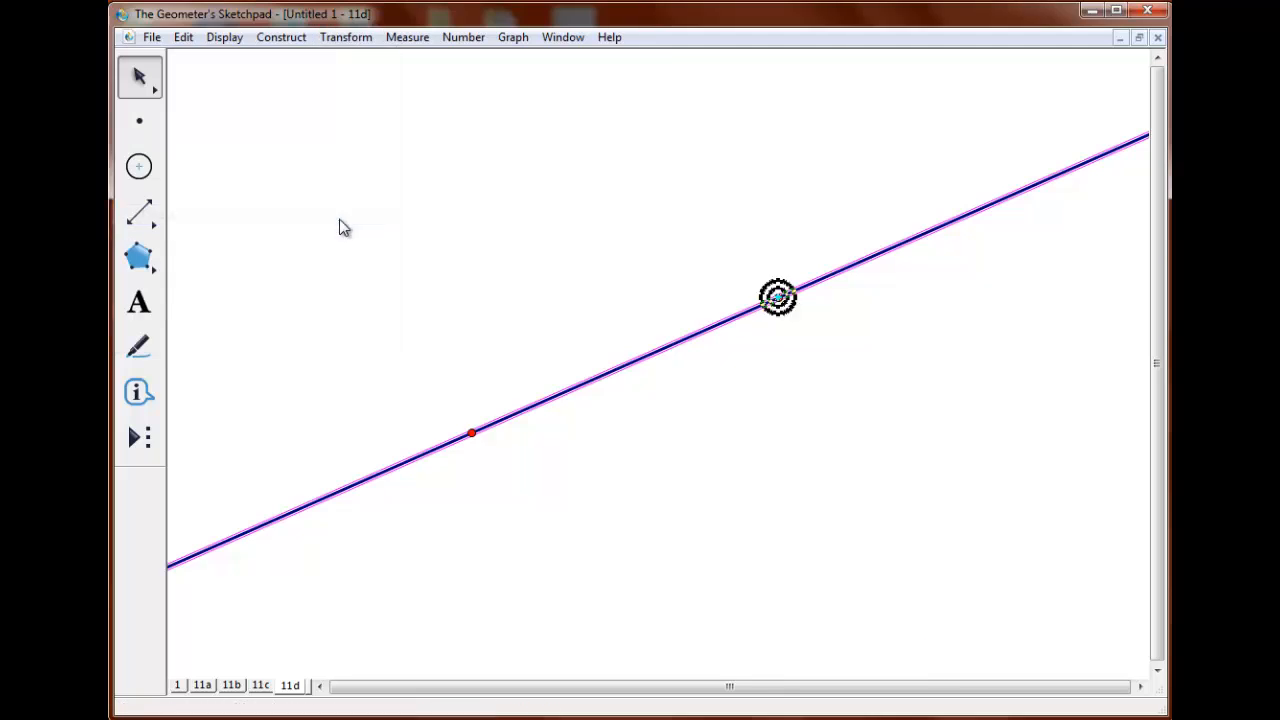
pyautogui.write('30')
pyautogui.click(712, 352)
pyautogui.moveTo(640, 318); pyautogui.dragTo(659, 372)
pyautogui.click(346, 37)
pyautogui.click(332, 210)
pyautogui.click(712, 352)
# Rotate the original line 30° in each direction about the lower-left point.
pyautogui.click(346, 37)
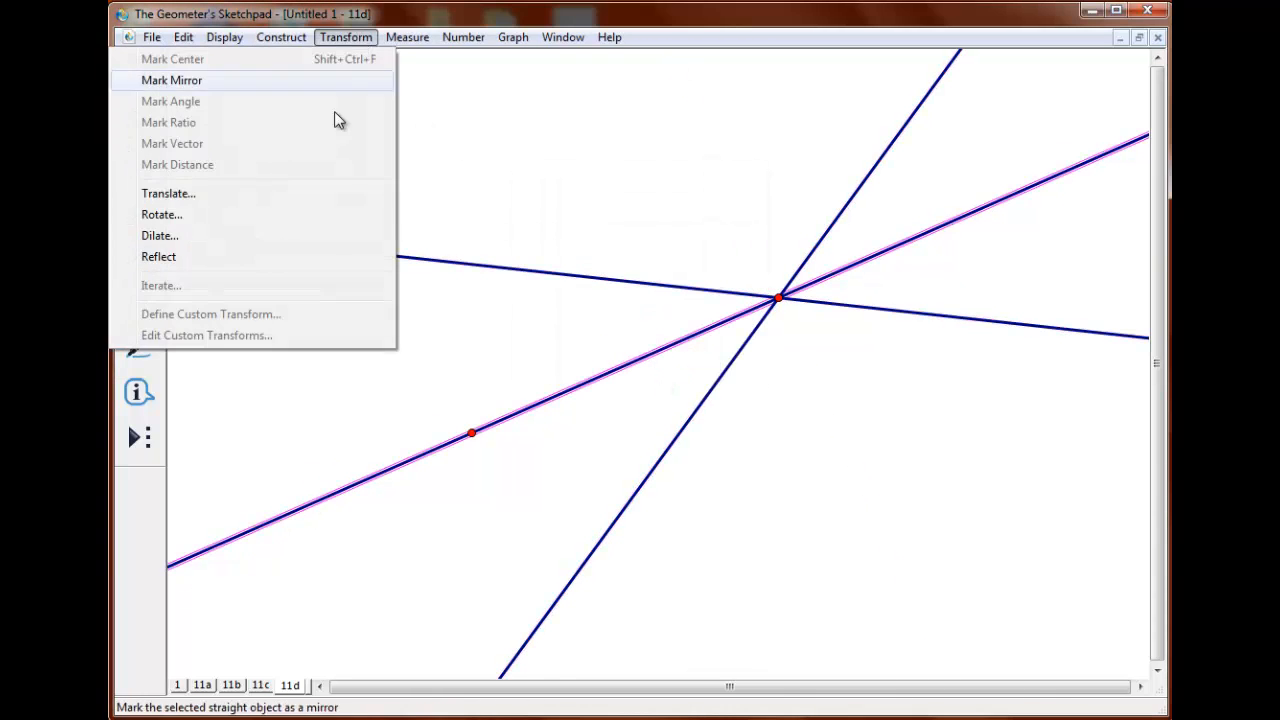
pyautogui.click(332, 214)
pyautogui.click(472, 432)
pyautogui.press('Return')
pyautogui.click(600, 375)
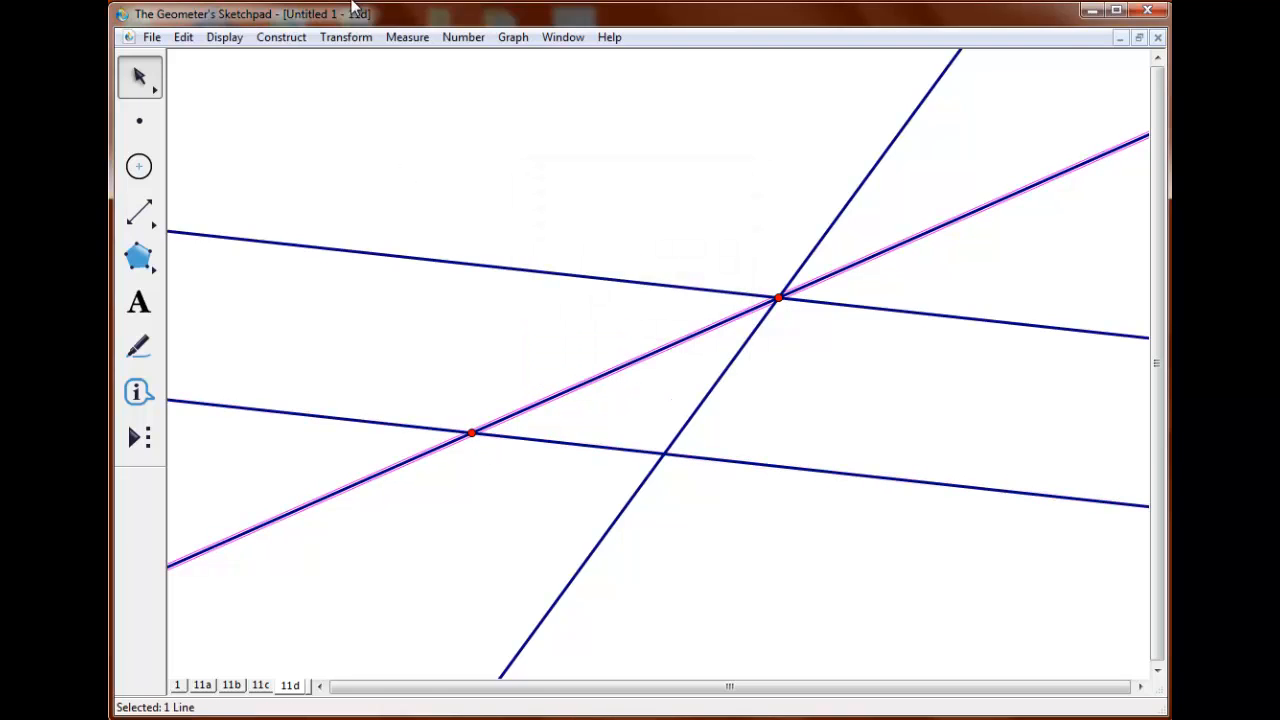
pyautogui.click(346, 37)
pyautogui.click(332, 214)
pyautogui.press('Return')
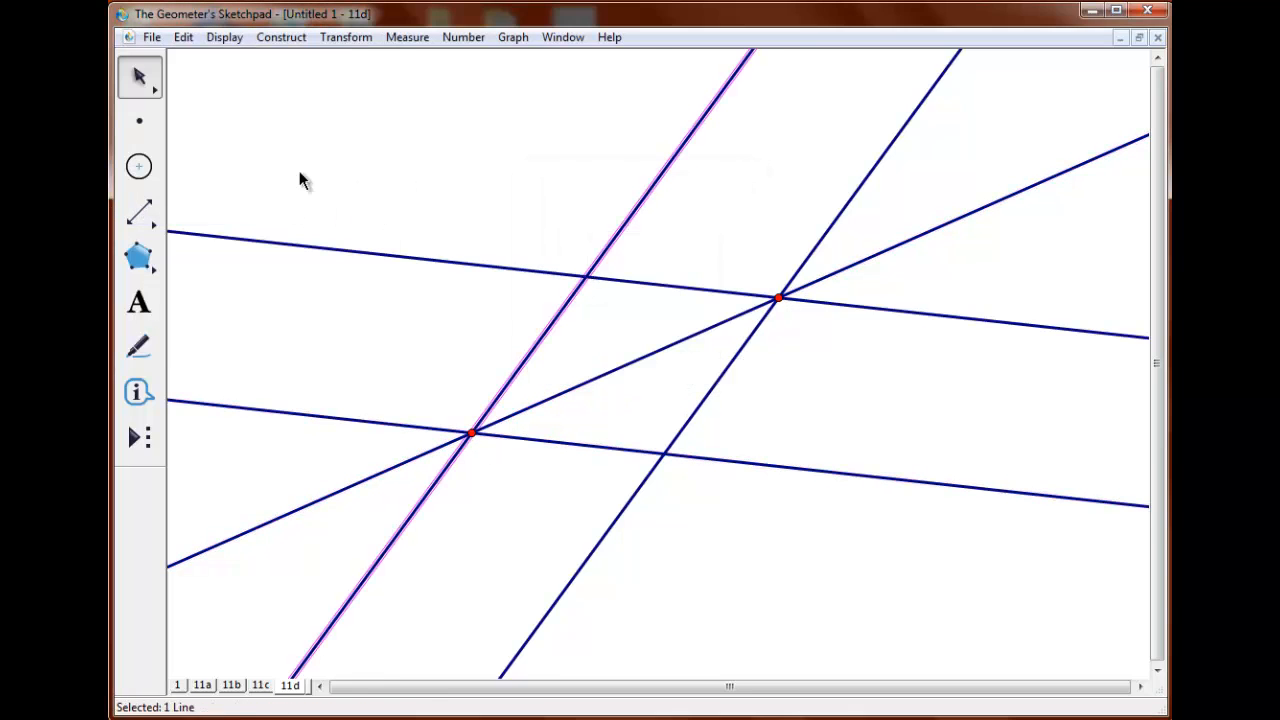
# Mark the two new intersections of the rotated lines as points, and hide all five lines.
pyautogui.click(664, 454)
pyautogui.click(498, 327)
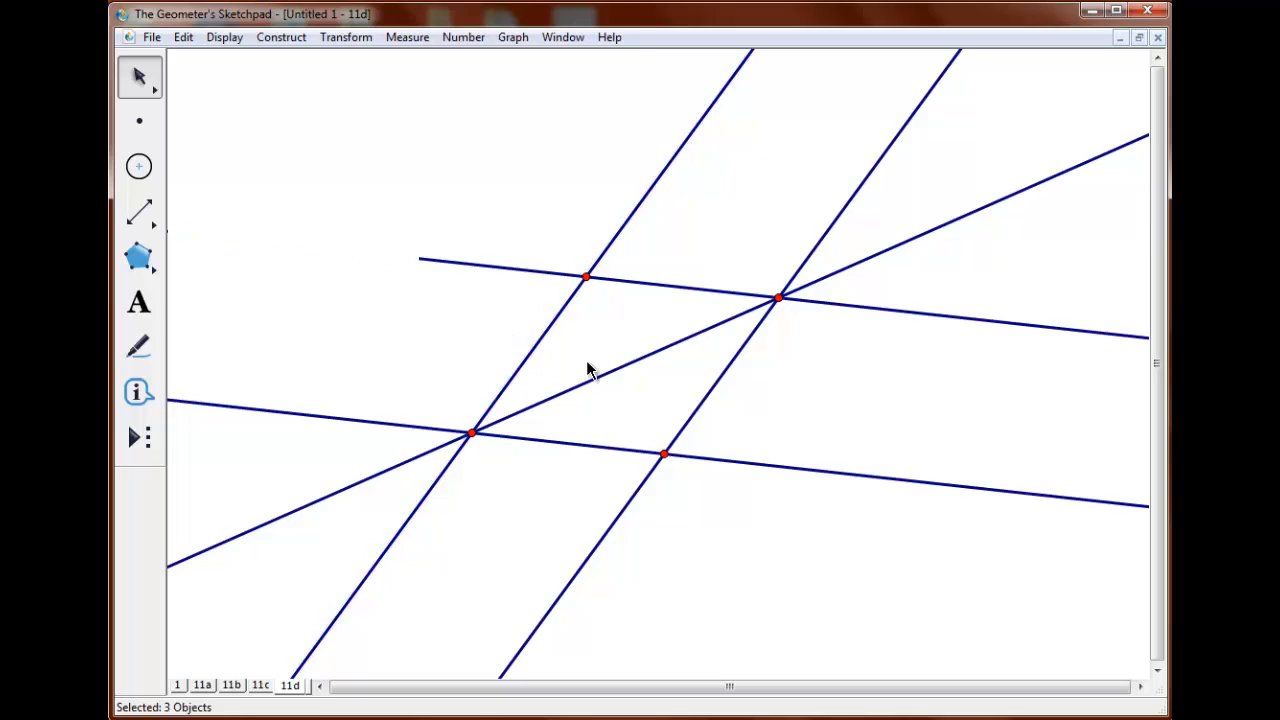
pyautogui.click(600, 376)
pyautogui.click(725, 371)
pyautogui.click(604, 253)
pyautogui.hotkey('ctrl', 'h')
pyautogui.moveTo(630, 250); pyautogui.dragTo(611, 524)
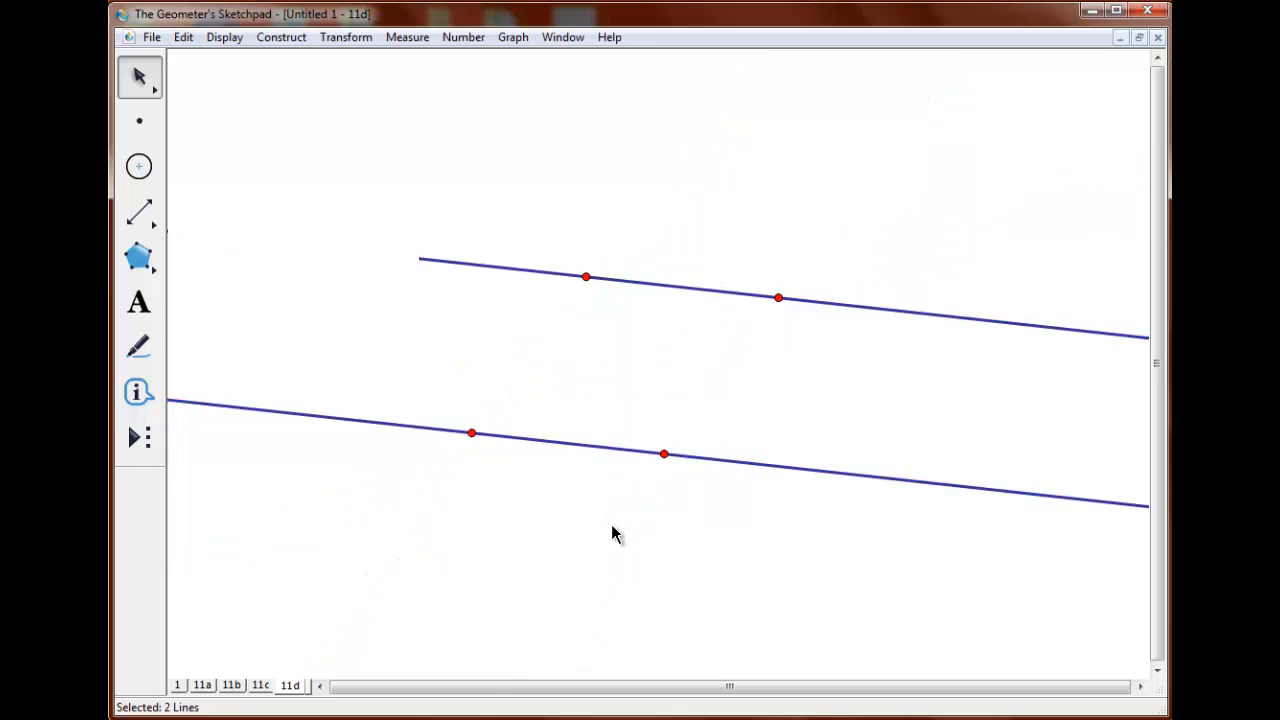
pyautogui.hotkey('ctrl', 'h')
# Connect the four points with segments to form a rhombus, and add a segment along its short diagonal.
pyautogui.click(471, 432)
pyautogui.click(586, 276)
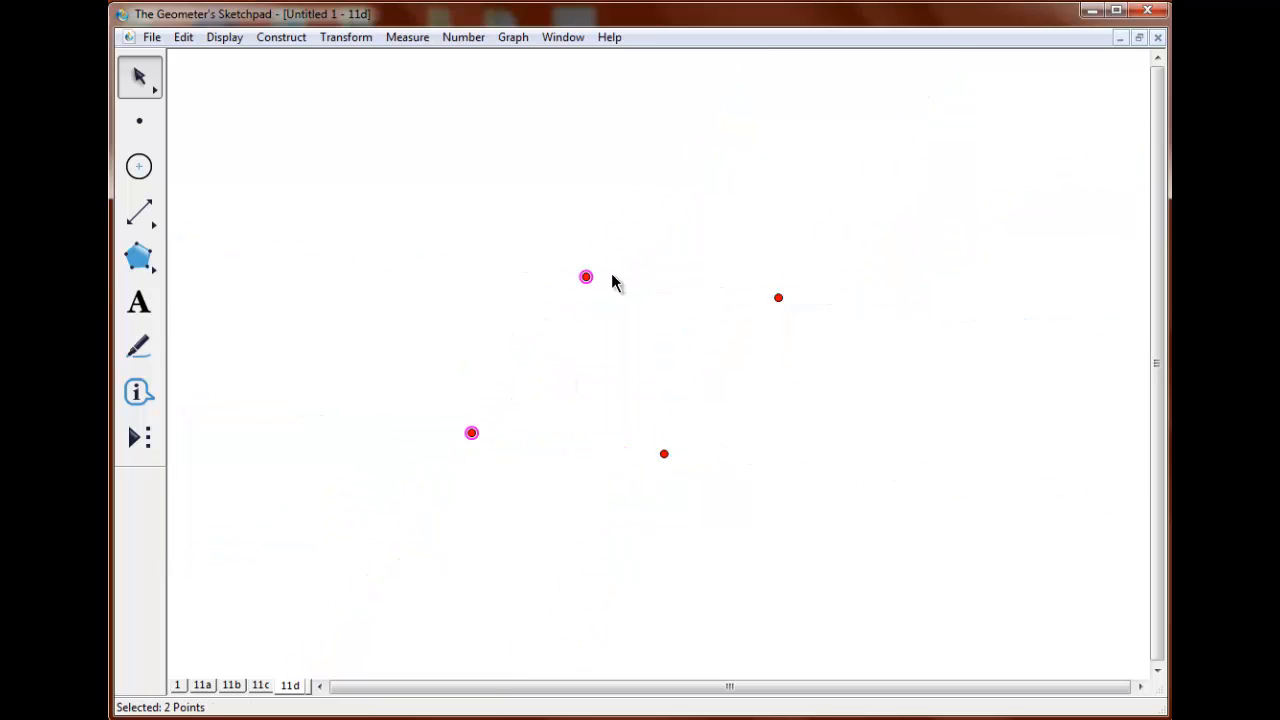
pyautogui.click(778, 297)
pyautogui.click(664, 454)
pyautogui.hotkey('ctrl', 'l')
pyautogui.press('Escape')
pyautogui.click(664, 454)
pyautogui.click(586, 277)
pyautogui.hotkey('ctrl', 'l')
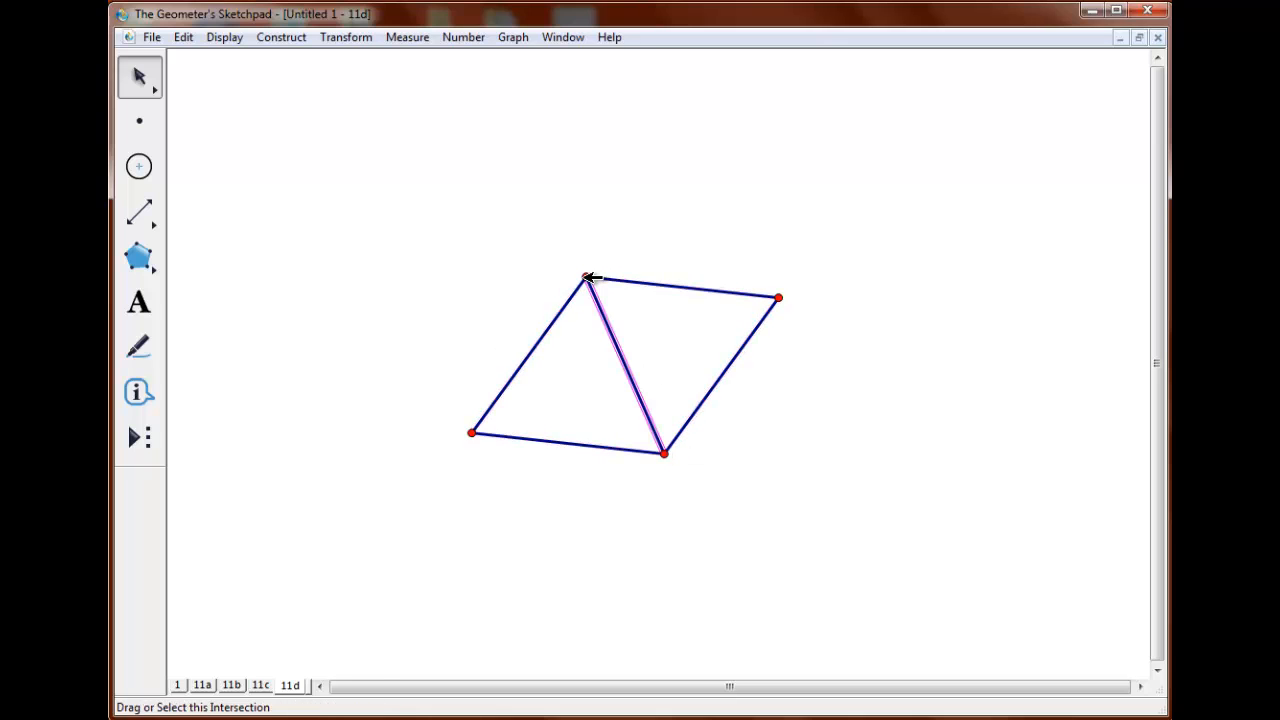
# Create a custom tool from the two original points, the rhombus's four sides and its short diagonal.
pyautogui.click(420, 325)
pyautogui.click(471, 432)
pyautogui.click(778, 297)
pyautogui.click(537, 349)
pyautogui.click(567, 443)
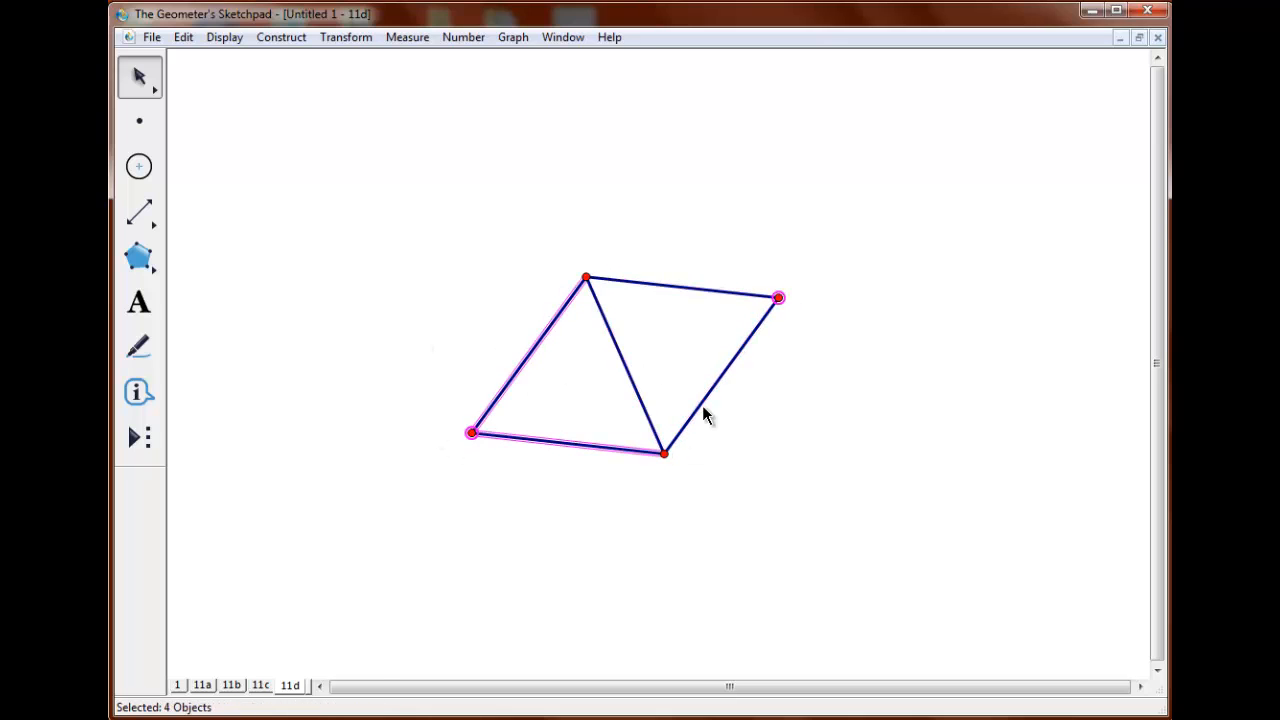
pyautogui.click(697, 408)
pyautogui.click(692, 288)
pyautogui.click(620, 354)
pyautogui.click(139, 440)
pyautogui.click(206, 317)
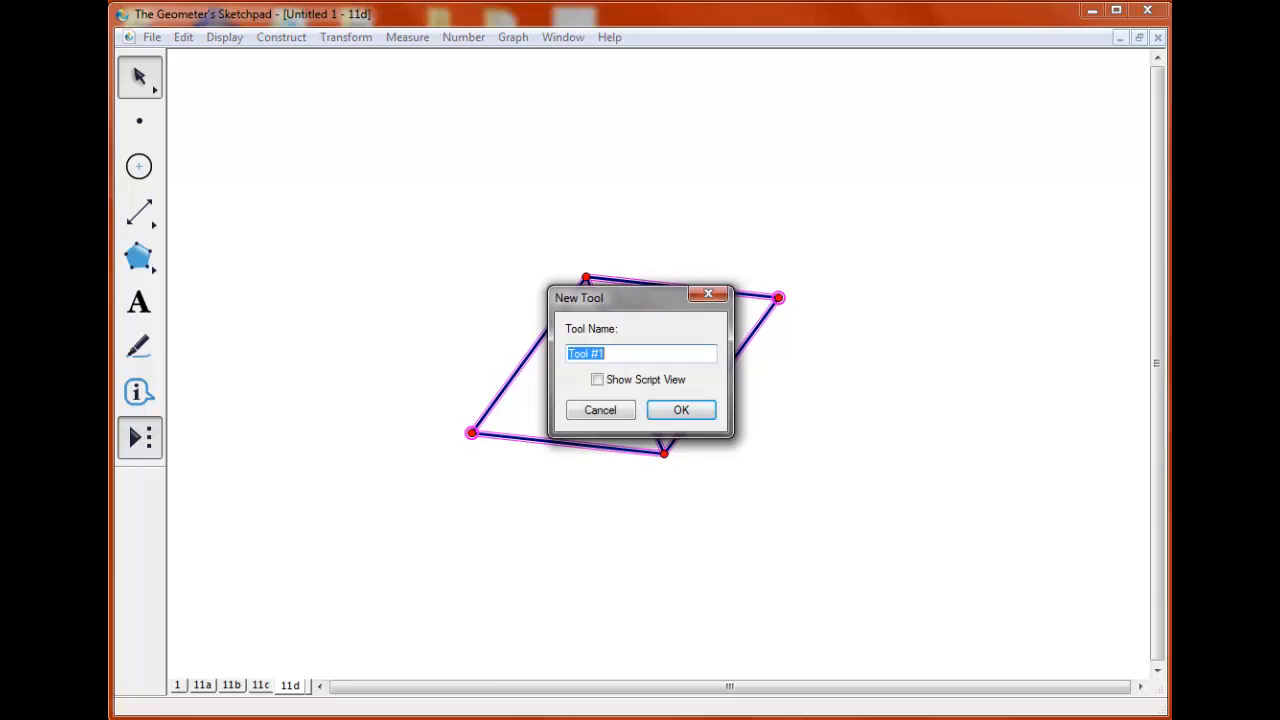
pyautogui.click(676, 411)
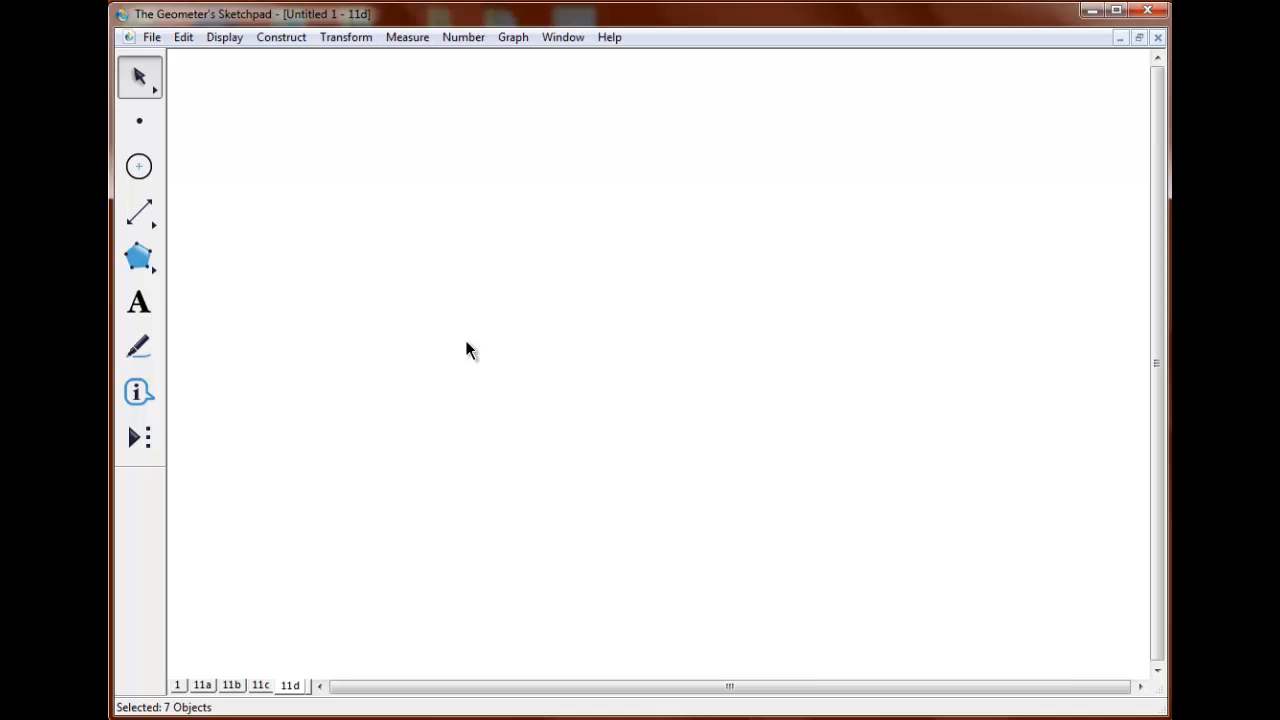
# Restore the two starting points, and rotate each one 60° about the other to make two new vertices.
pyautogui.hotkey('ctrl', 'r')
pyautogui.hotkey('ctrl', 'r')
pyautogui.click(346, 37)
pyautogui.click(310, 214)
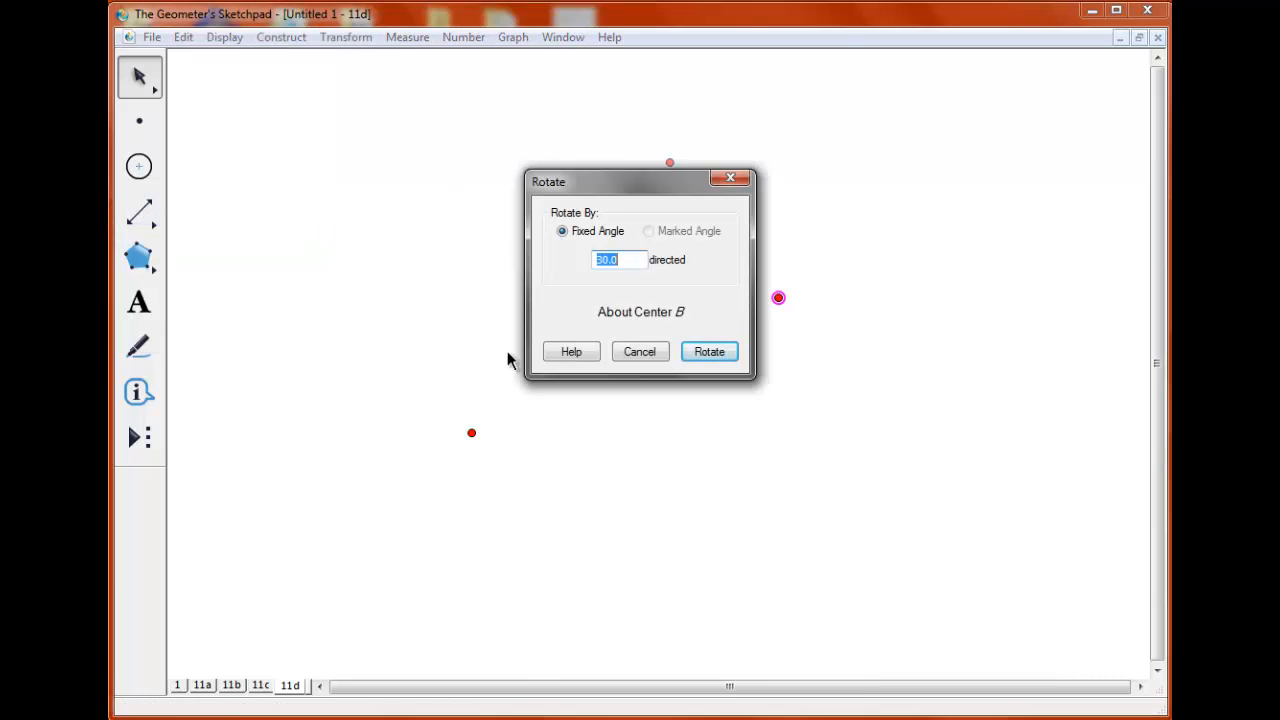
pyautogui.click(709, 352)
pyautogui.click(778, 297)
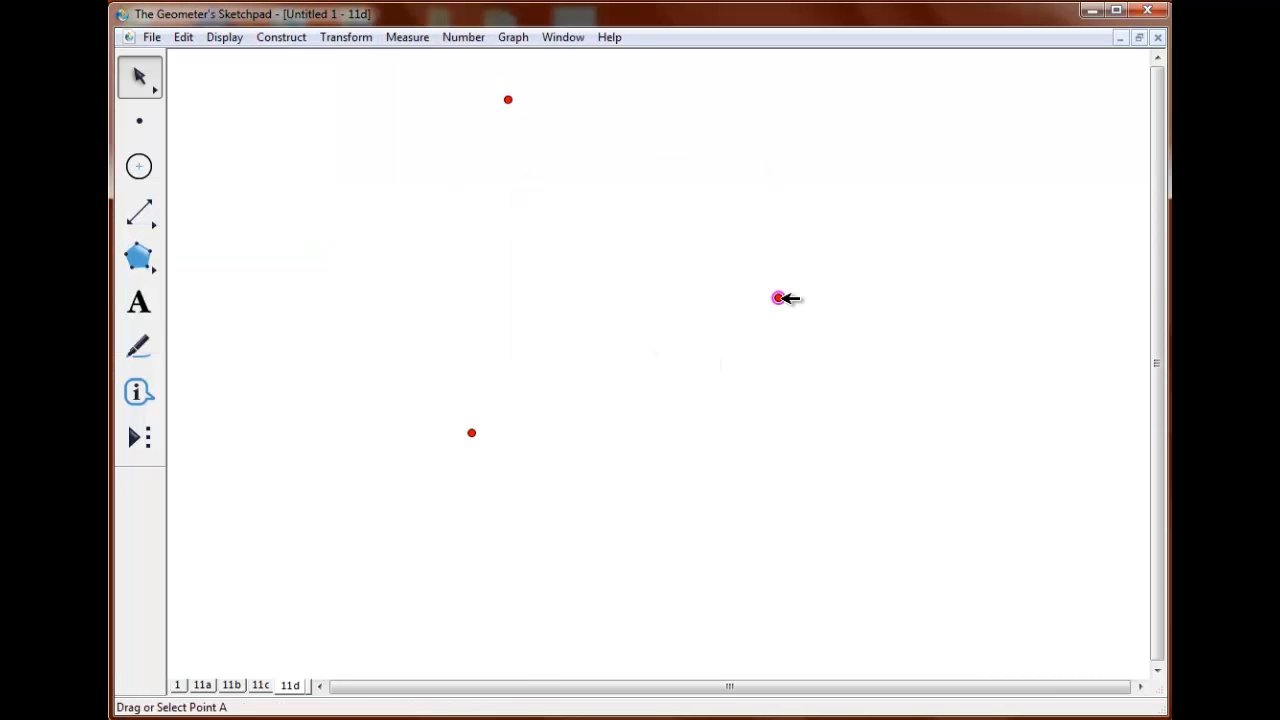
pyautogui.click(346, 37)
pyautogui.click(341, 218)
pyautogui.click(709, 352)
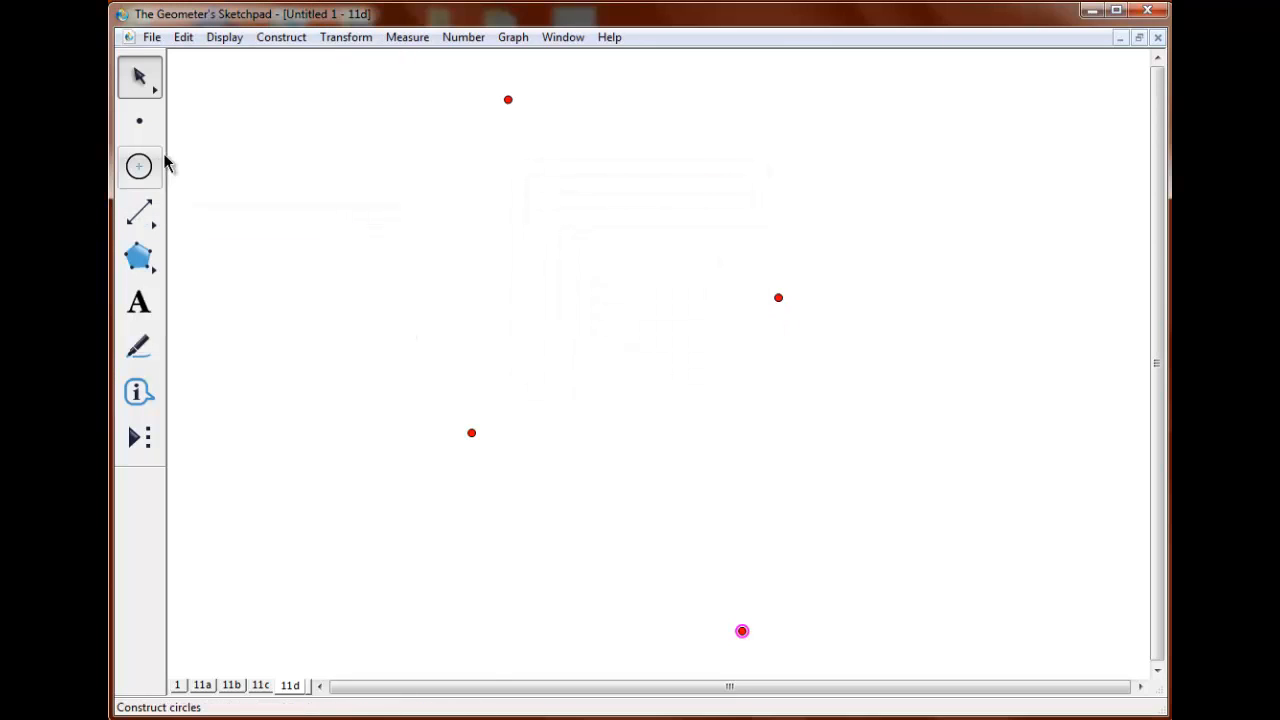
# Connect the four points into a large rhombus, and join the two original points with a diagonal segment.
pyautogui.click(471, 432)
pyautogui.click(508, 100)
pyautogui.click(778, 297)
pyautogui.click(742, 631)
pyautogui.hotkey('ctrl', 'l')
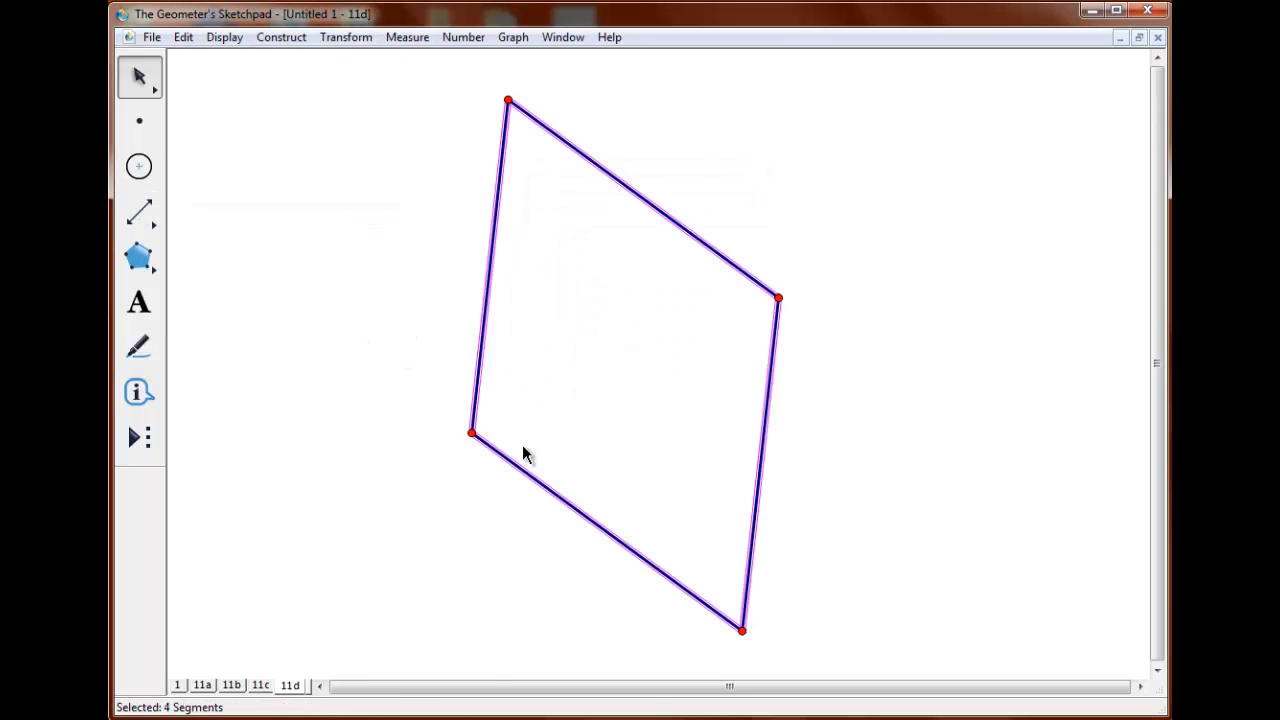
pyautogui.press('Escape')
pyautogui.click(471, 432)
pyautogui.click(778, 297)
pyautogui.hotkey('ctrl', 'l')
# Create a custom tool named 11d from everything in the large rhombus except the two rotated points.
pyautogui.press('Escape')
pyautogui.click(471, 432)
pyautogui.click(778, 297)
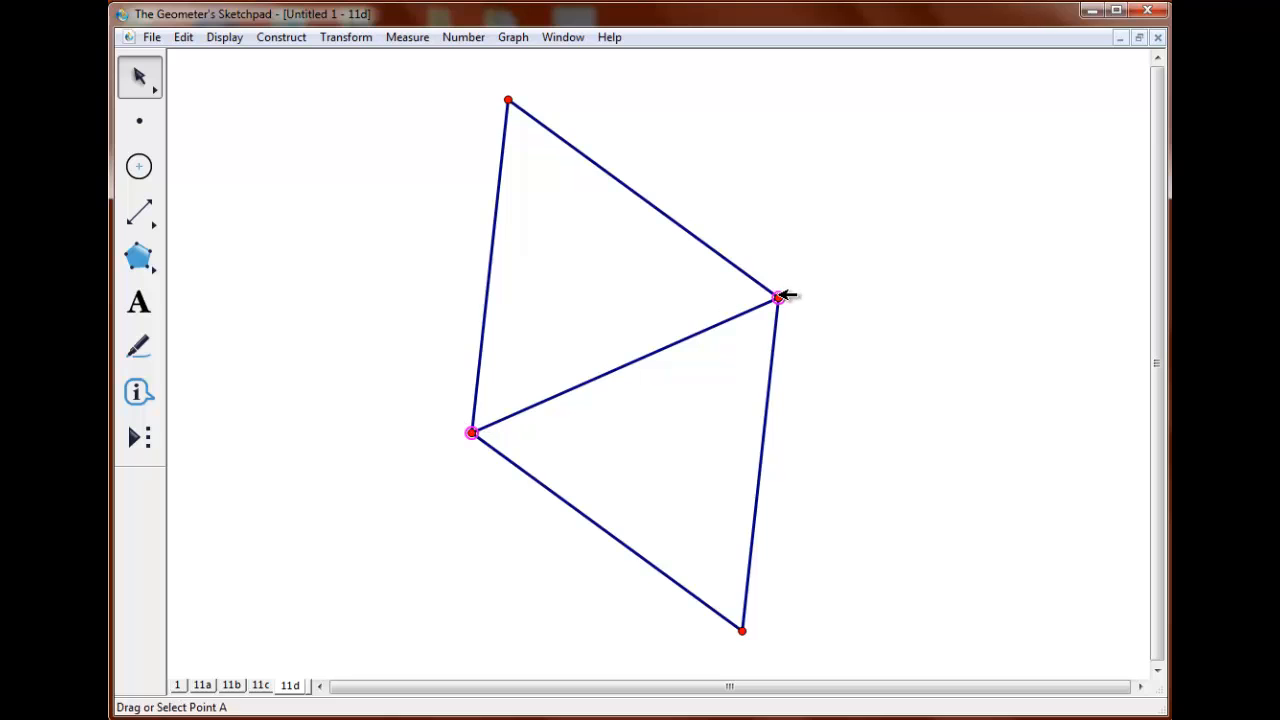
pyautogui.hotkey('ctrl', 'a')
pyautogui.click(743, 631)
pyautogui.click(508, 99)
pyautogui.click(136, 440)
pyautogui.click(243, 412)
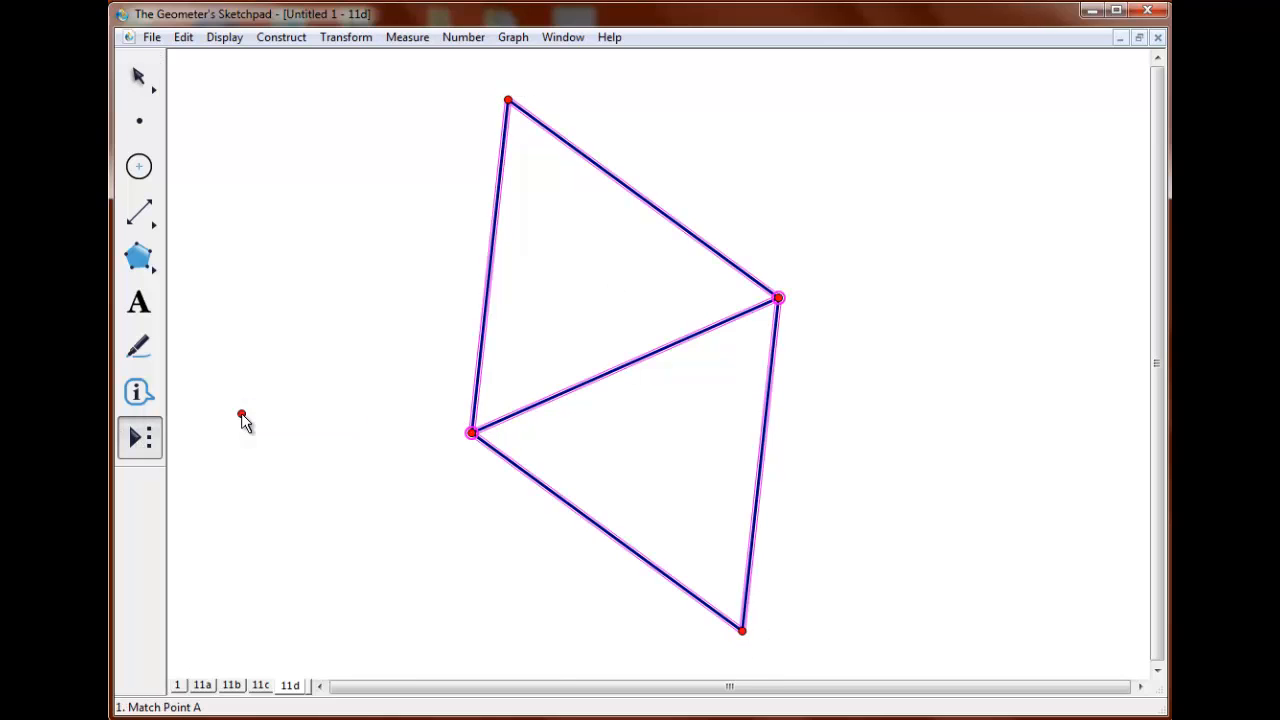
pyautogui.click(139, 438)
pyautogui.click(226, 303)
pyautogui.write('11d2')
pyautogui.click(681, 410)
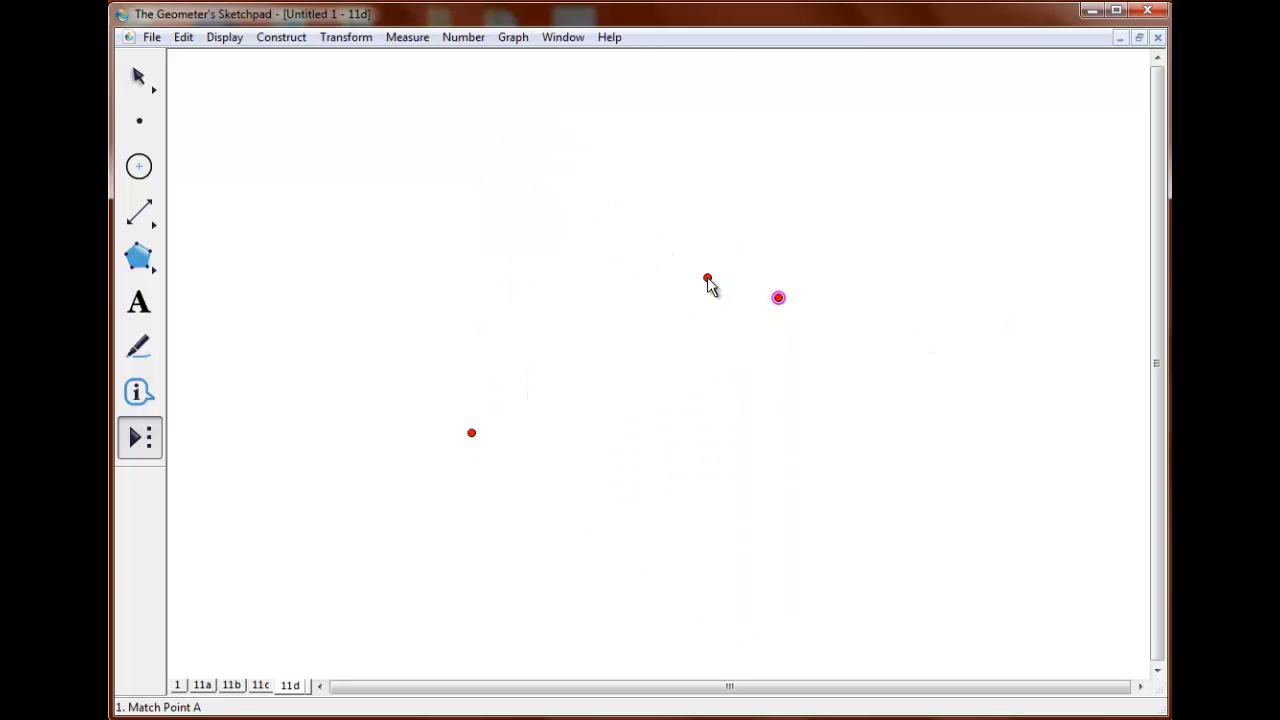
# Rotate the upper-right point 90° about the lower-left point, and join it to its image with a segment marked at its midpoint.
pyautogui.click(142, 82)
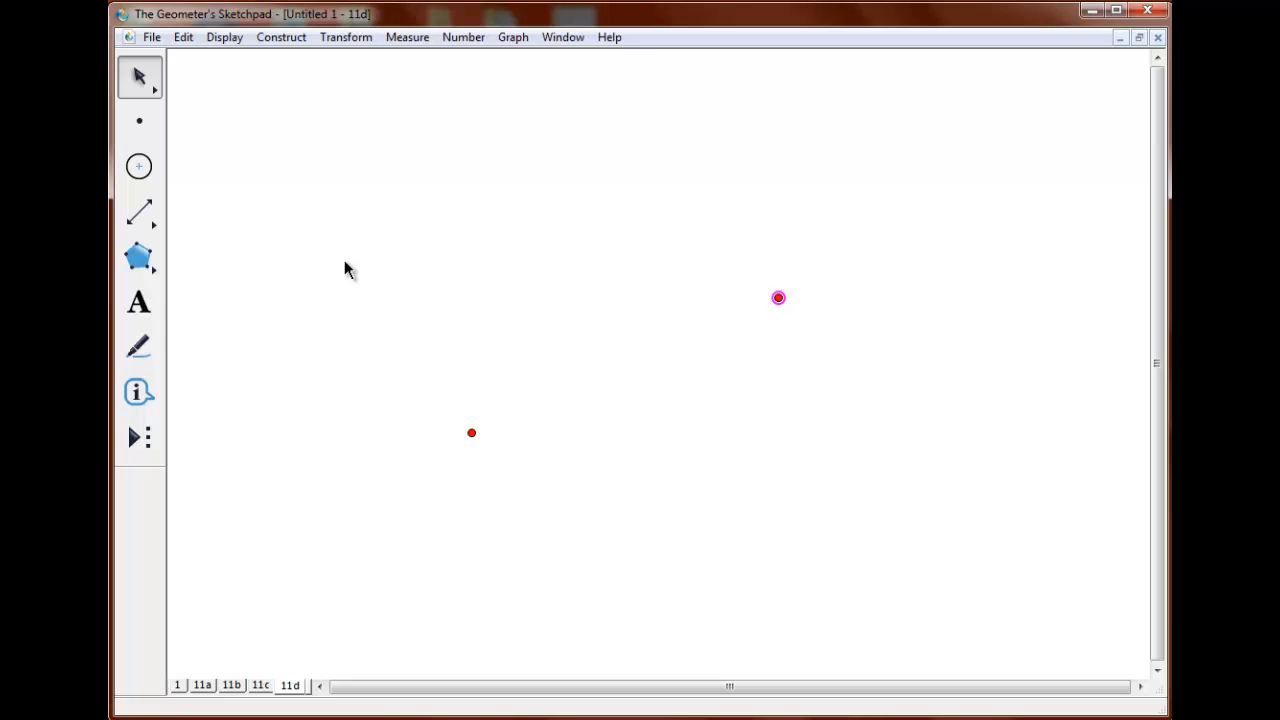
pyautogui.click(346, 37)
pyautogui.click(300, 211)
pyautogui.write('90')
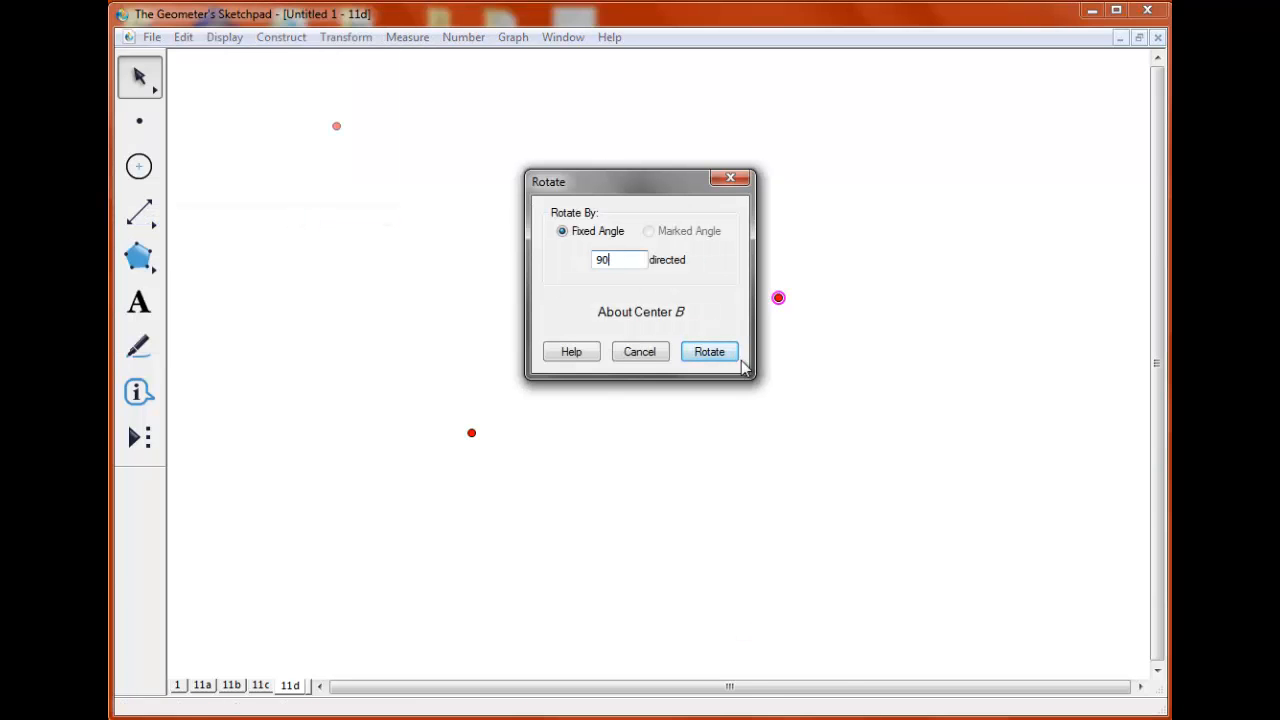
pyautogui.click(736, 360)
pyautogui.click(778, 297)
pyautogui.hotkey('ctrl', 'l')
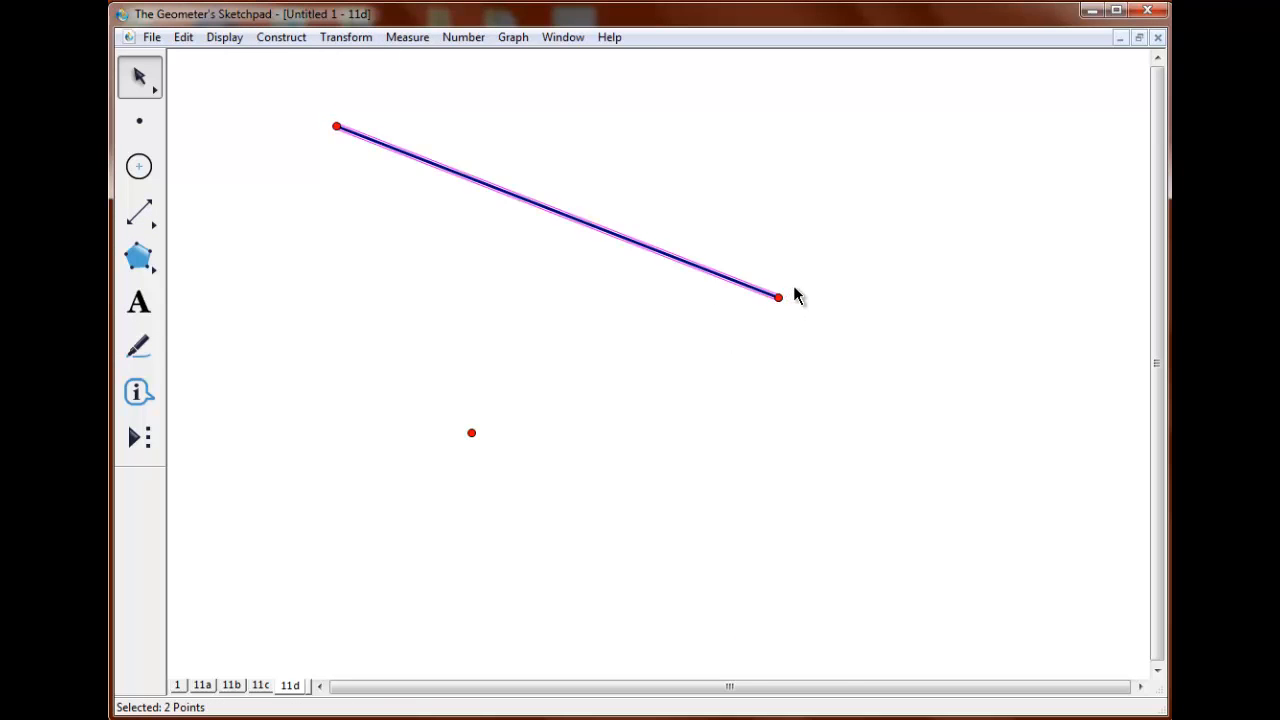
pyautogui.click(766, 291)
pyautogui.click(280, 37)
pyautogui.click(278, 80)
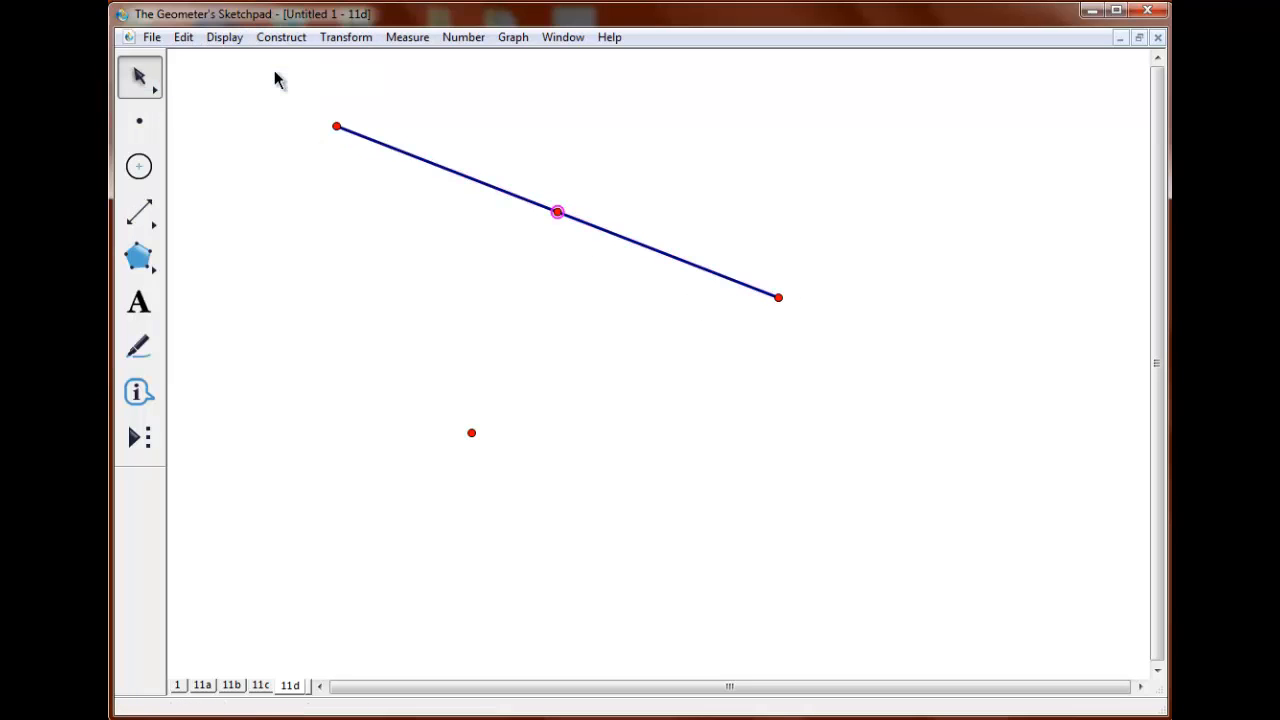
# Connect the two original points with a segment, and draw a circle centered on the first midpoint through the new segment's midpoint.
pyautogui.click(471, 432)
pyautogui.click(778, 297)
pyautogui.hotkey('ctrl', 'l')
pyautogui.click(282, 37)
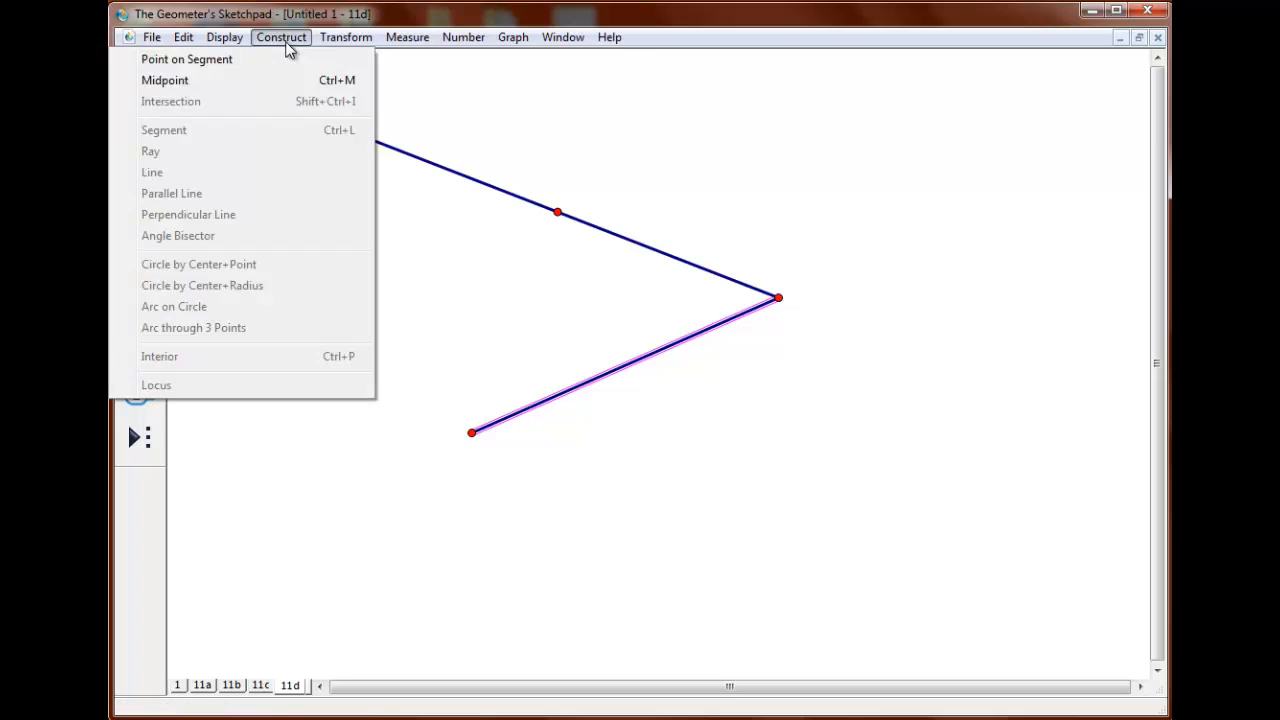
pyautogui.click(286, 80)
pyautogui.click(139, 166)
pyautogui.moveTo(557, 212); pyautogui.dragTo(626, 368)
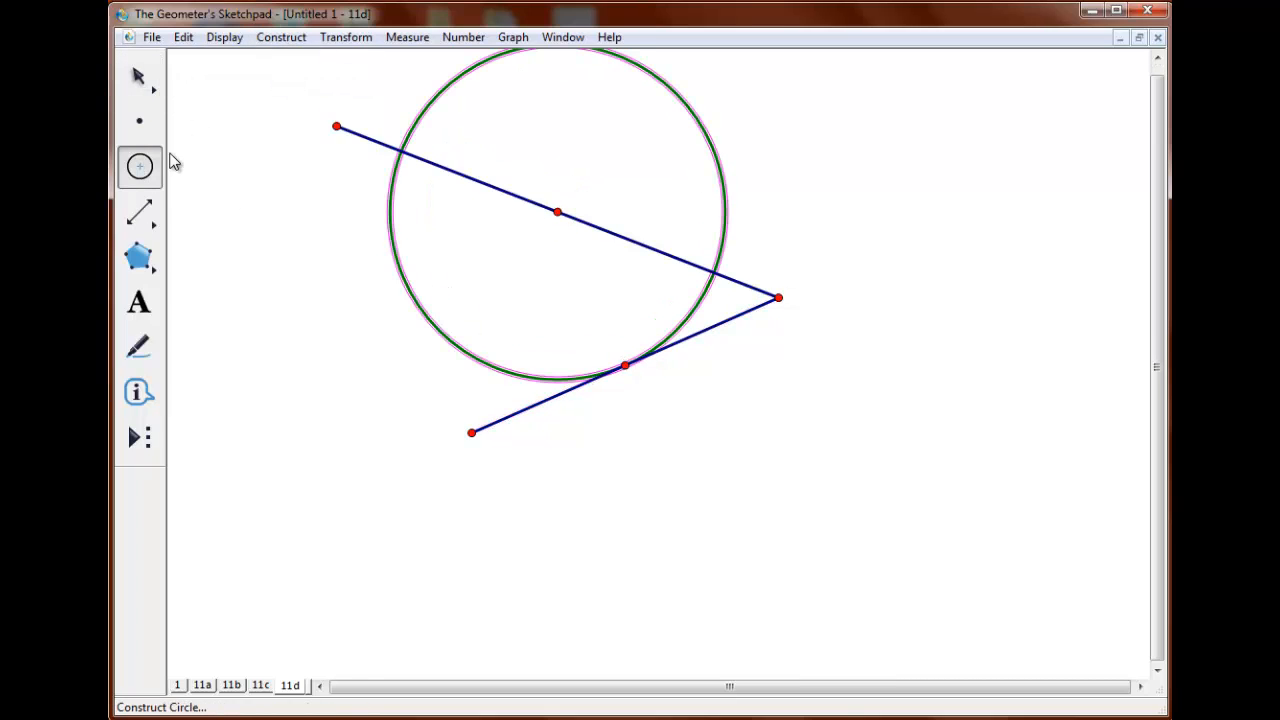
# Create a custom tool named 11d3 from the two original points, the segment between them and the circle.
pyautogui.click(140, 78)
pyautogui.click(362, 375)
pyautogui.click(472, 433)
pyautogui.click(779, 298)
pyautogui.click(754, 309)
pyautogui.click(691, 313)
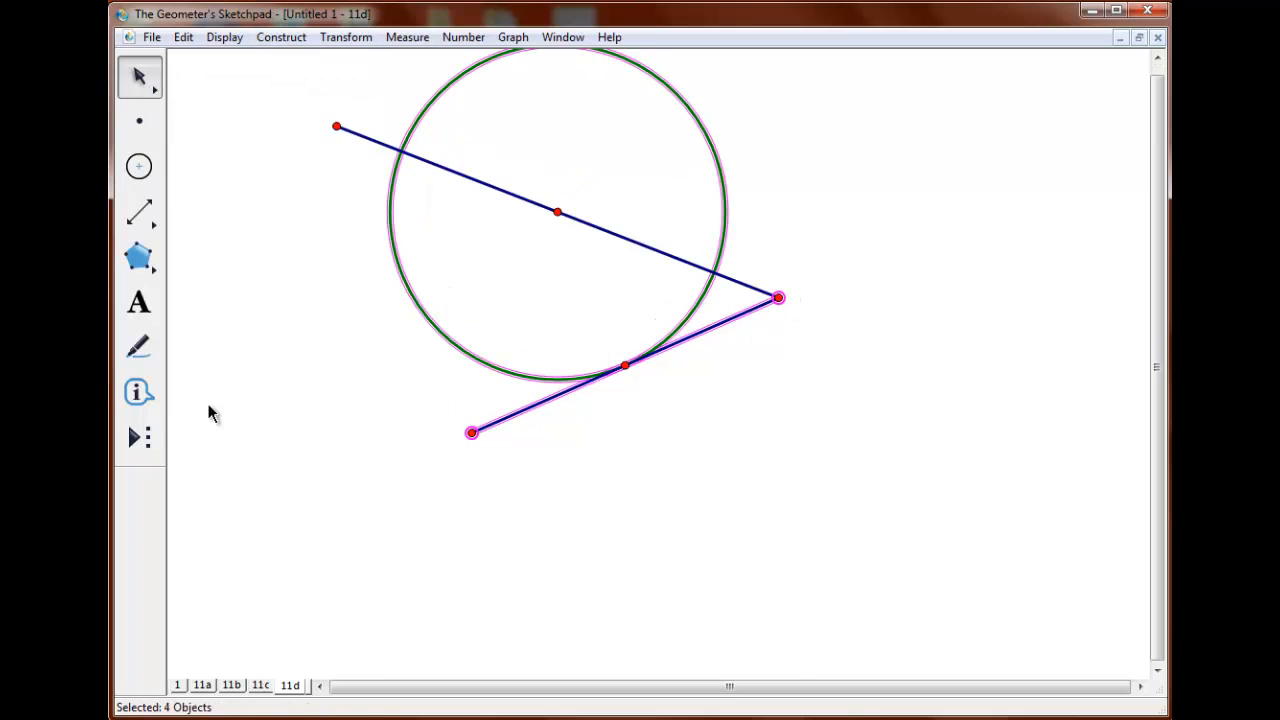
pyautogui.click(139, 437)
pyautogui.click(243, 277)
pyautogui.write('11d3')
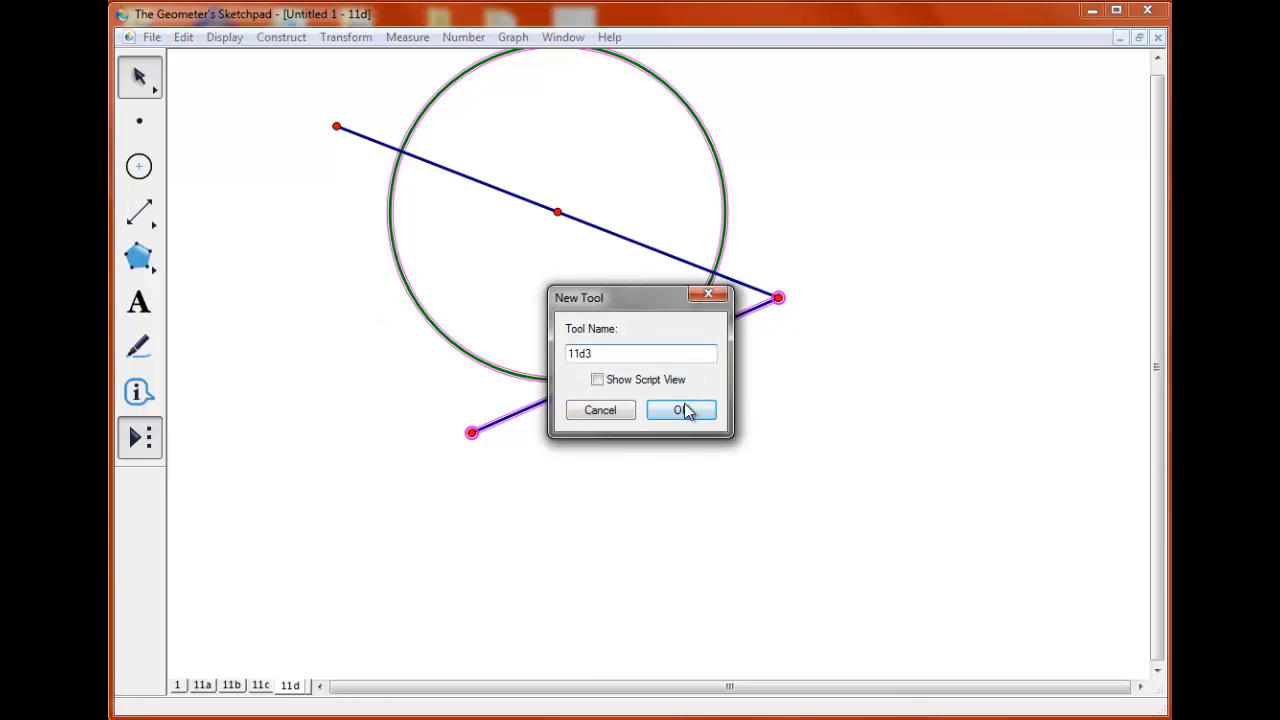
pyautogui.click(686, 411)
# Use 11d3 to draw two smaller circle-and-segment copies, one below the original and one to its right.
pyautogui.click(150, 439)
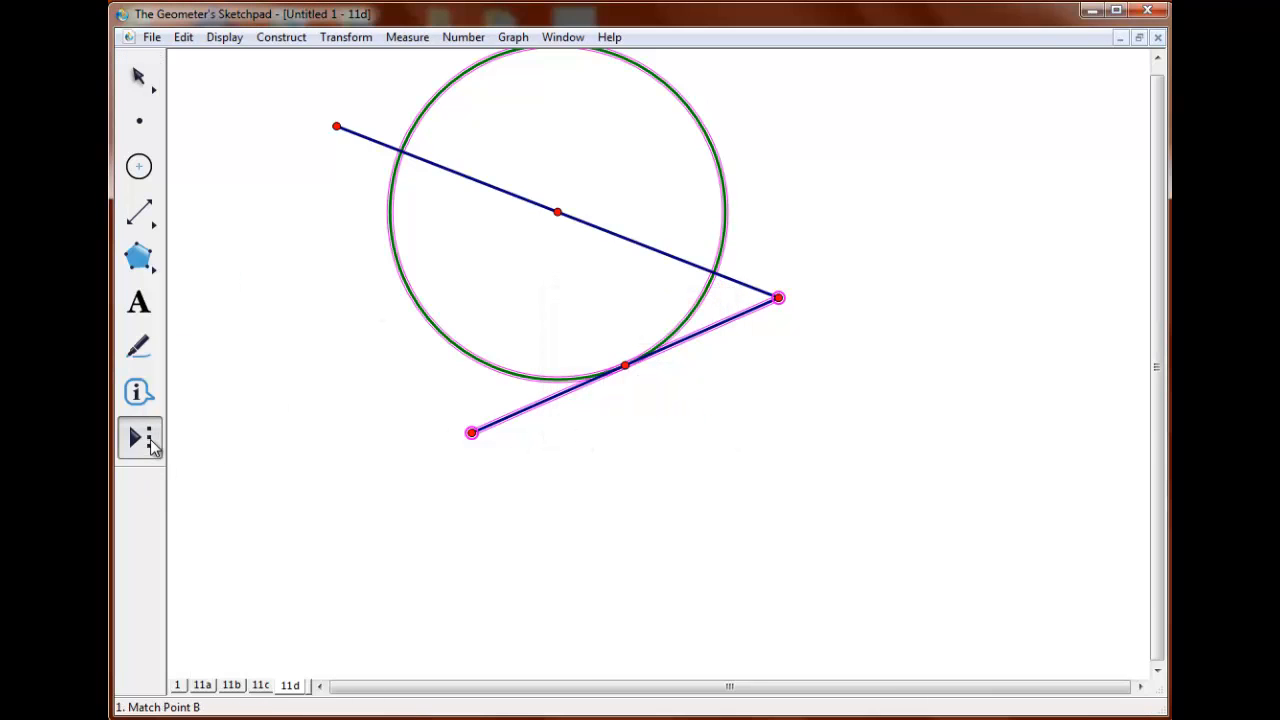
pyautogui.click(717, 527)
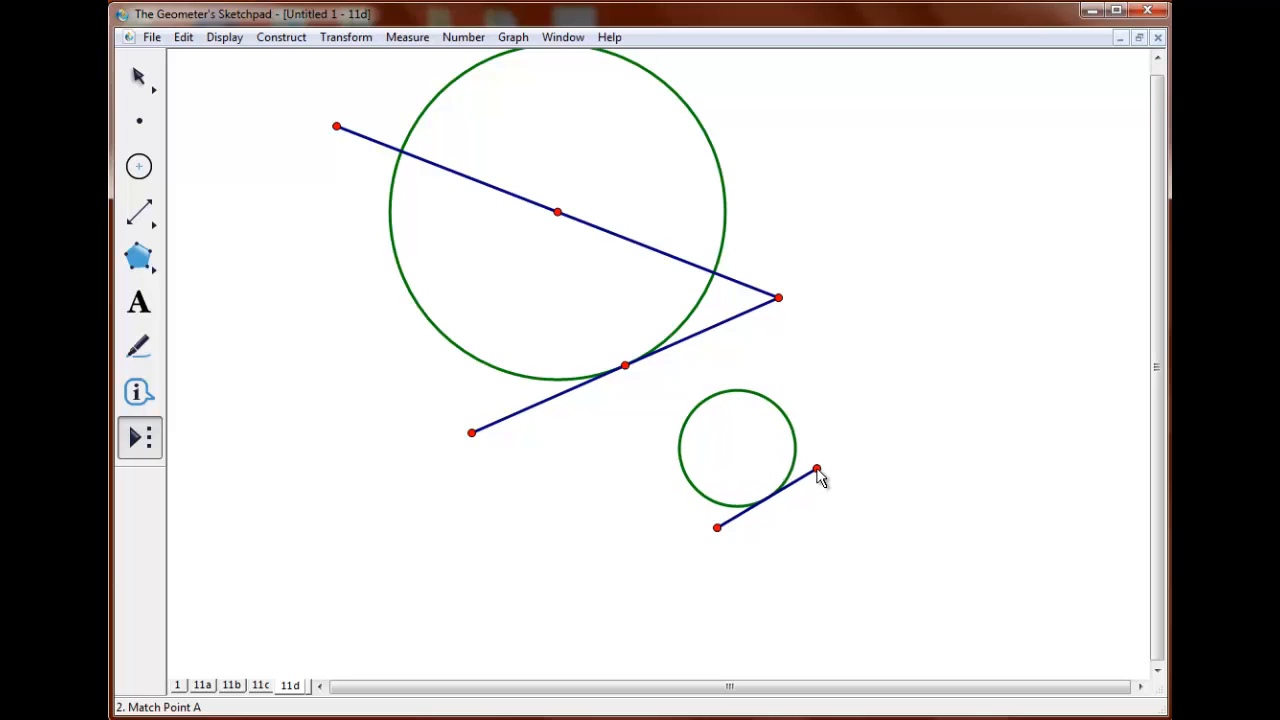
pyautogui.click(817, 468)
pyautogui.click(894, 297)
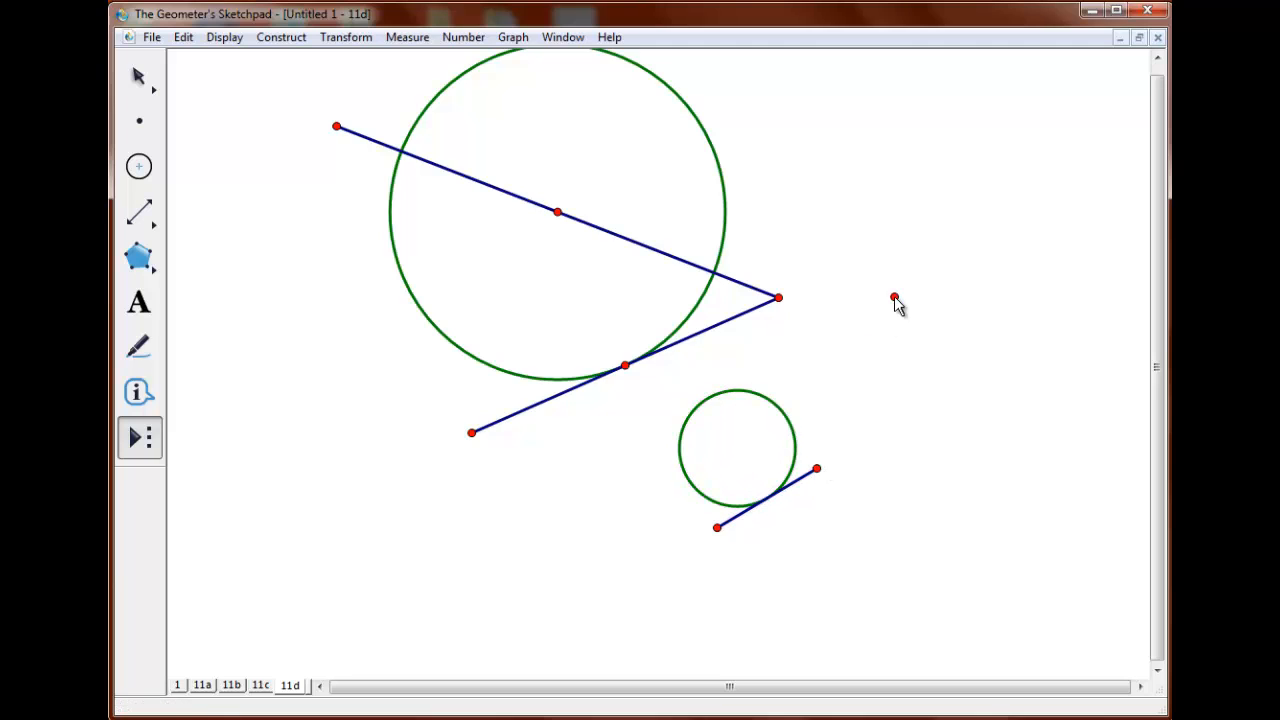
pyautogui.click(910, 393)
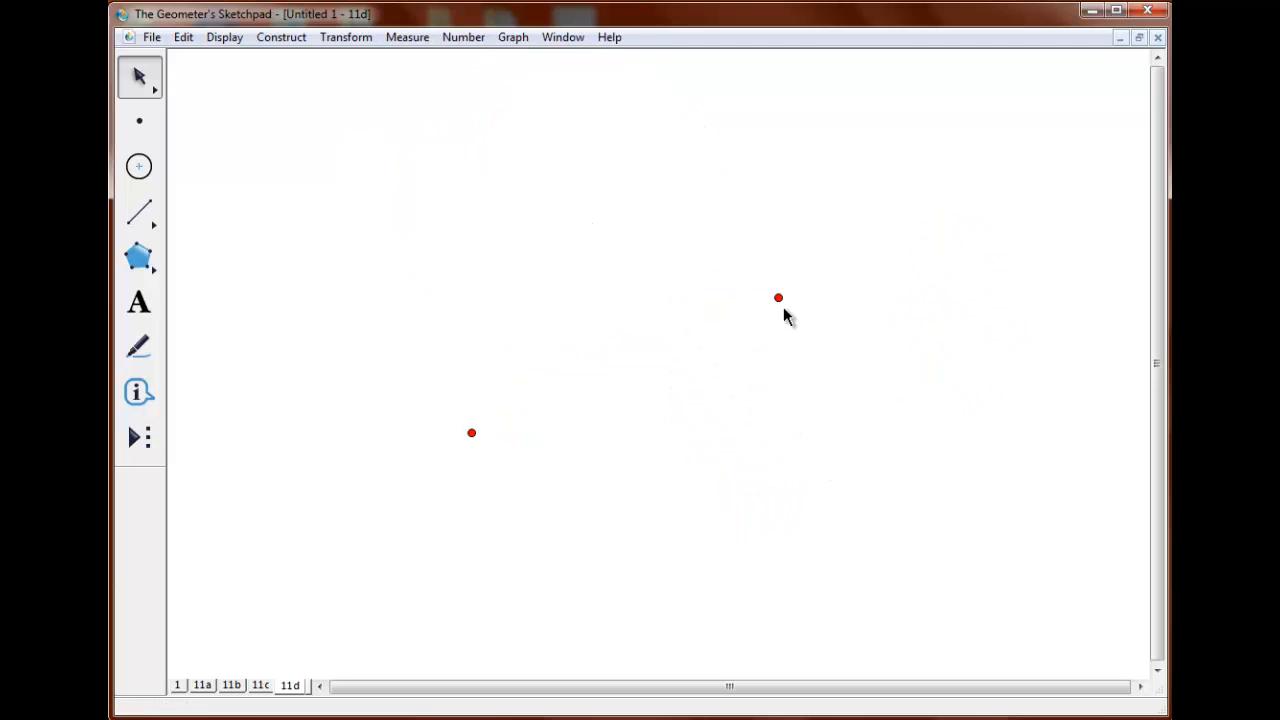
# Dilate the upper-right point by 1/4 about the lower-left point, and rotate the dilated point -90° about the same center.
pyautogui.click(359, 40)
pyautogui.click(354, 234)
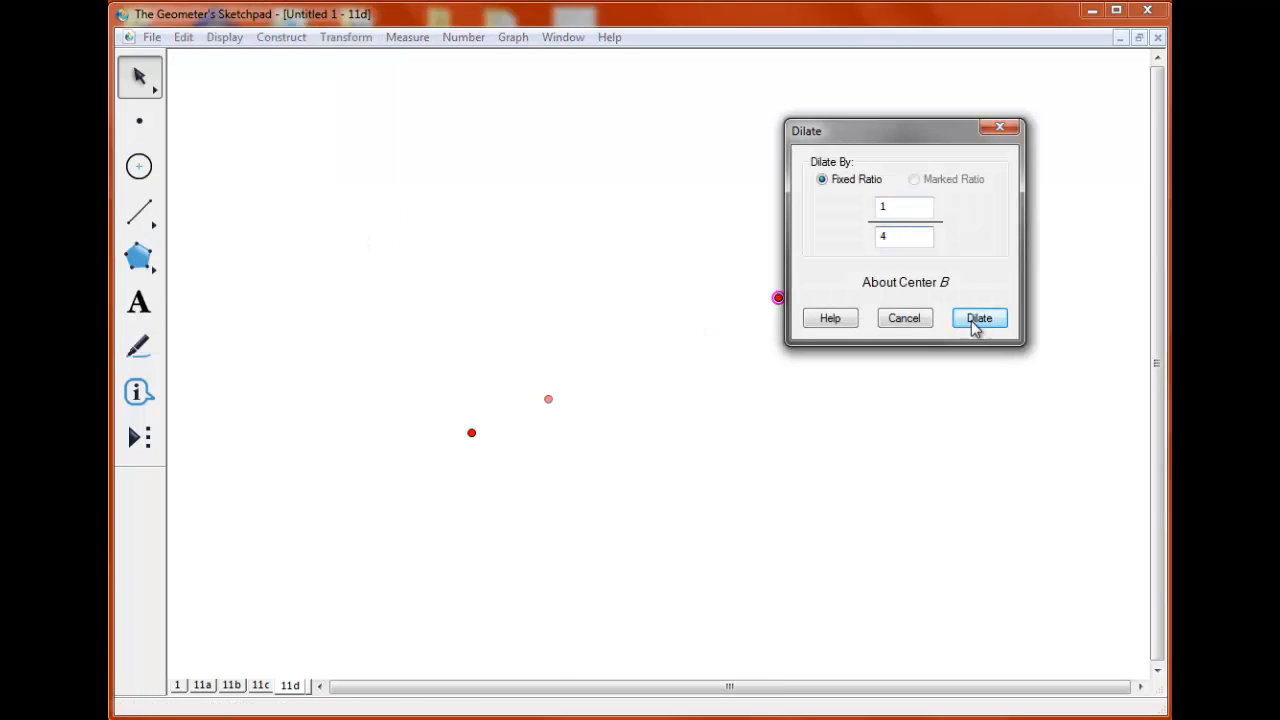
pyautogui.click(974, 320)
pyautogui.click(346, 37)
pyautogui.click(336, 214)
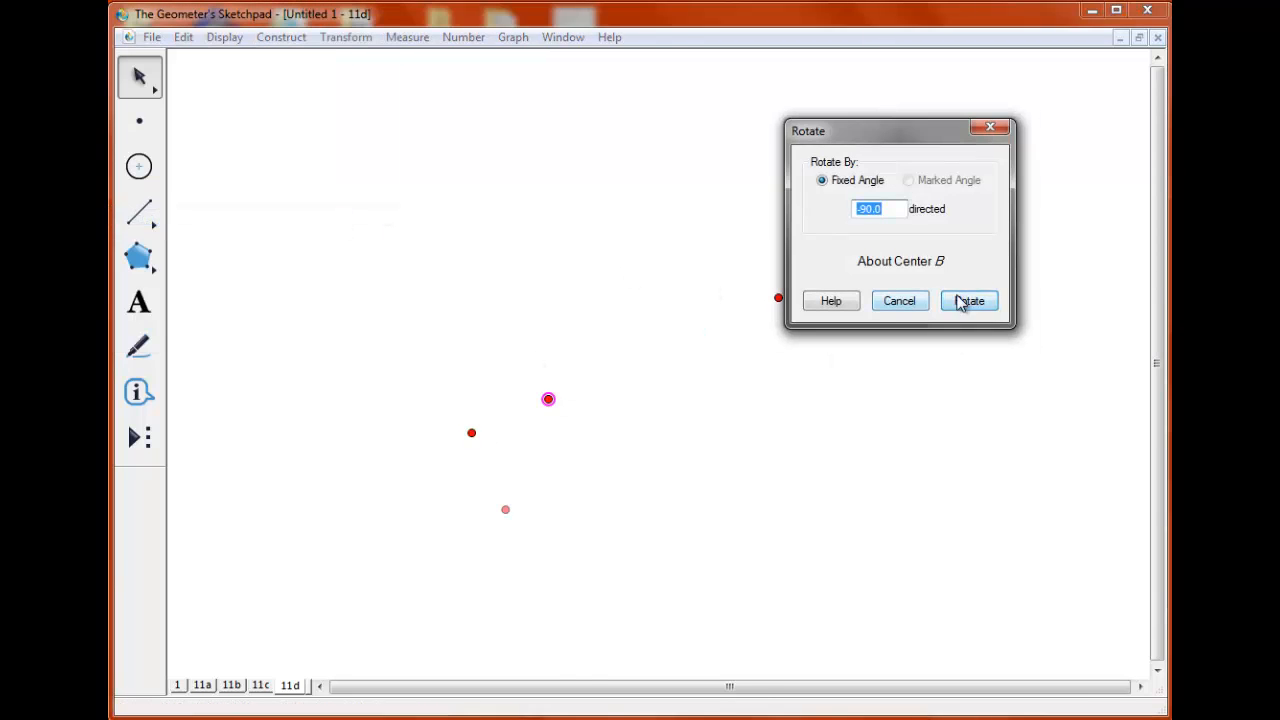
pyautogui.click(968, 300)
# Rotate the lower-left point a quarter turn about the dilated point to create the small square's fourth corner.
pyautogui.click(535, 355)
pyautogui.click(480, 424)
pyautogui.click(362, 38)
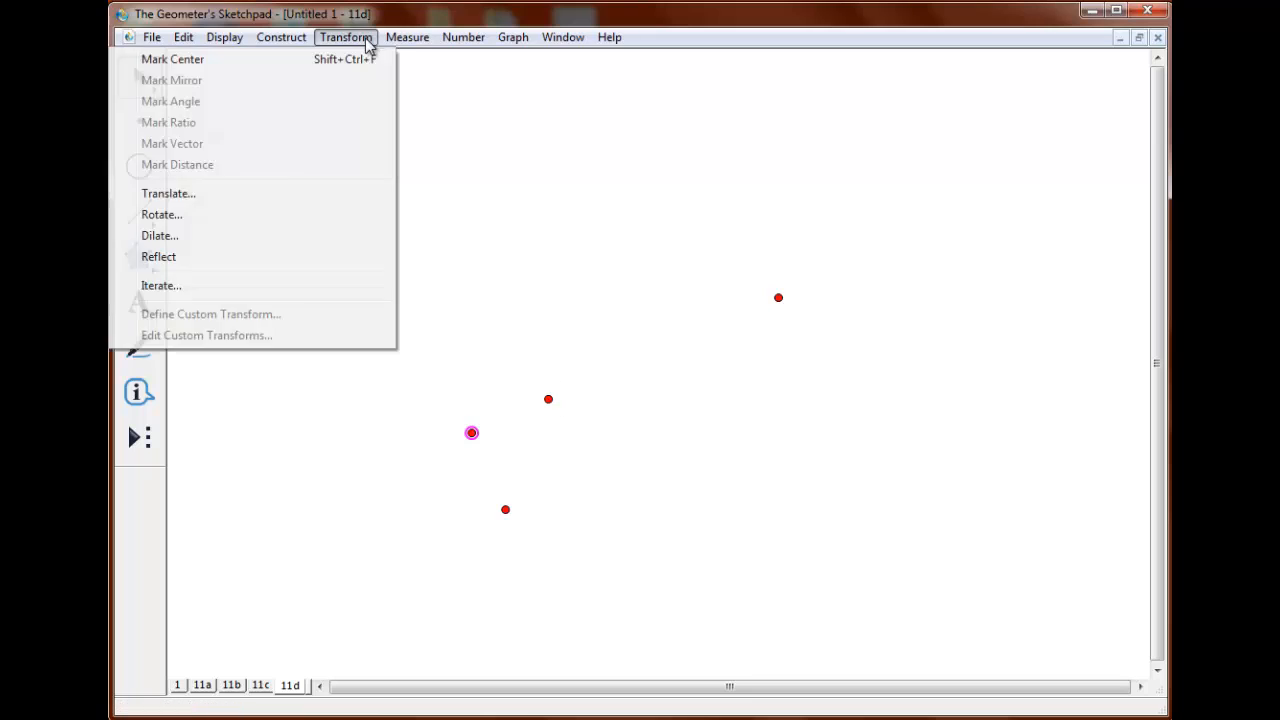
pyautogui.click(364, 214)
pyautogui.press('Return')
# Connect the small square's corners with three segments, leaving the side between the lower-left and dilated points open.
pyautogui.hotkey('shift', 'Down')
pyautogui.hotkey('shift', 'Down')
pyautogui.hotkey('shift', 'Down')
pyautogui.moveTo(472, 434)
pyautogui.mouseDown()
pyautogui.moveTo(505, 509)
pyautogui.moveTo(582, 475)
pyautogui.moveTo(548, 399)
pyautogui.mouseUp()
# Rotate the three segments and the lower-left point a half turn about the dilated point.
pyautogui.press('Escape')
pyautogui.click(549, 496)
pyautogui.click(488, 471)
pyautogui.click(472, 433)
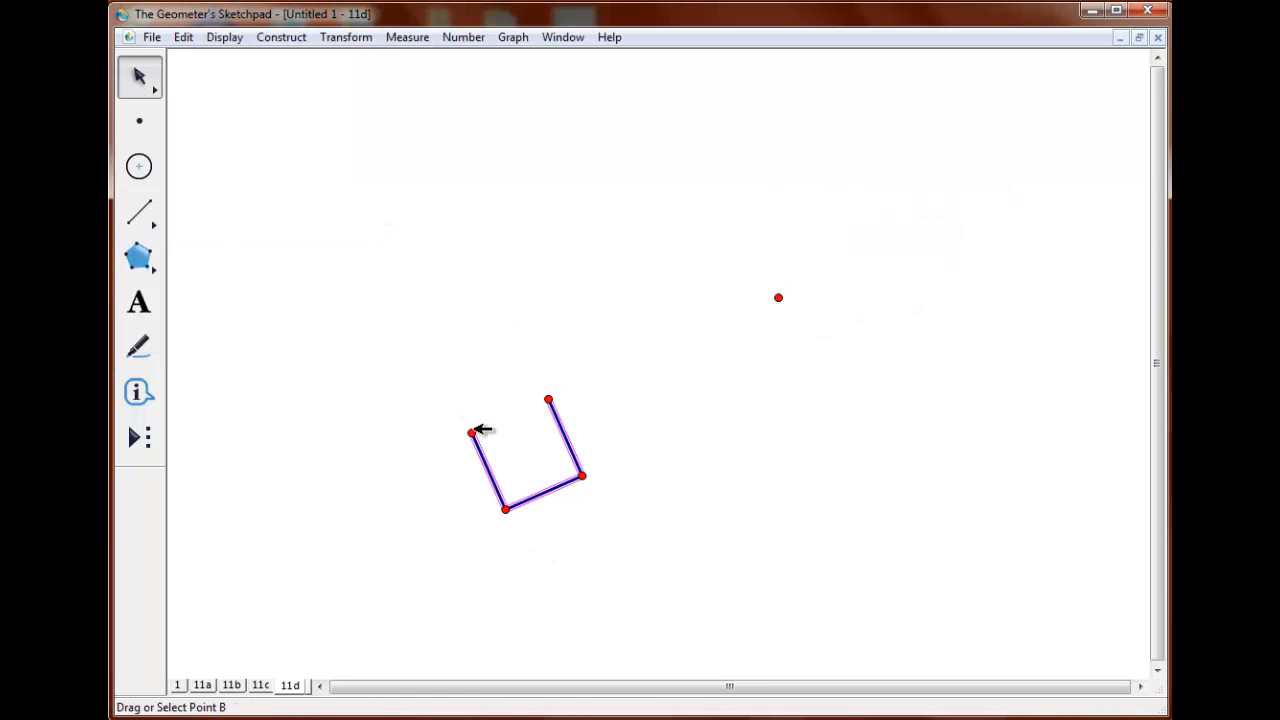
pyautogui.click(346, 37)
pyautogui.click(340, 214)
pyautogui.click(968, 300)
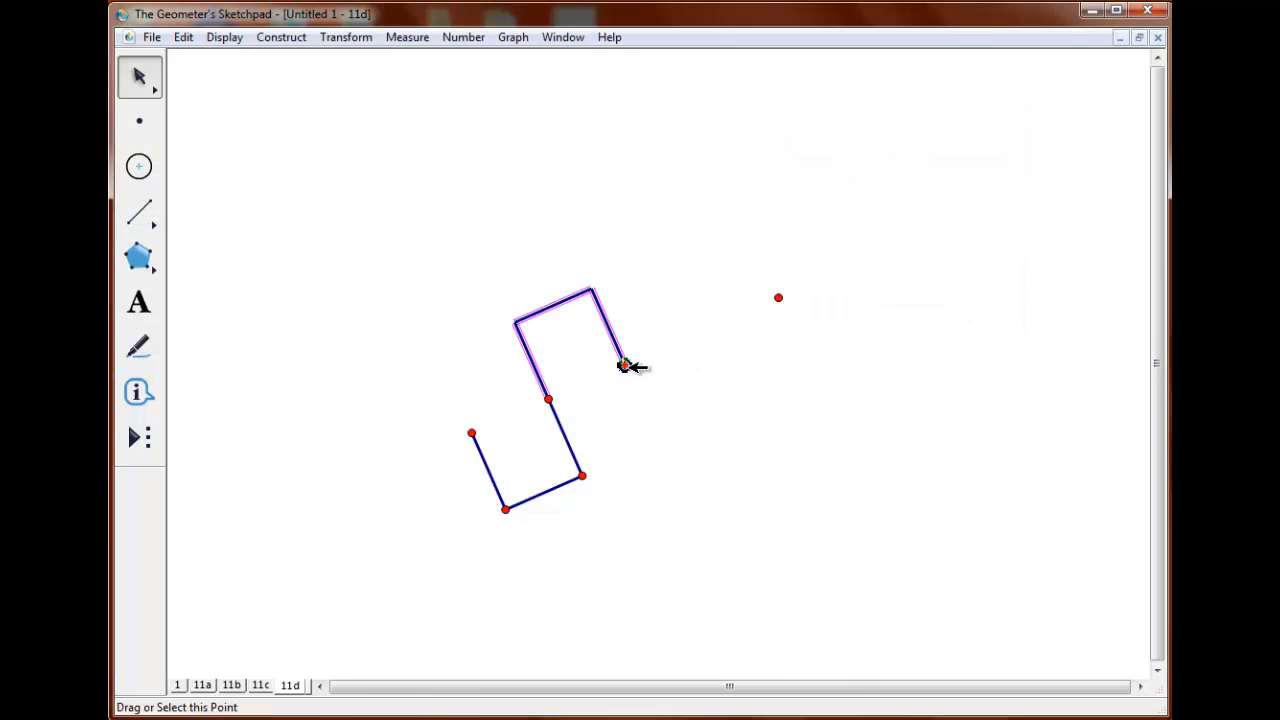
# Rotate all six segments of the pattern a half turn about its upper-right end point.
pyautogui.click(625, 365)
pyautogui.click(565, 437)
pyautogui.click(549, 491)
pyautogui.click(489, 472)
pyautogui.click(346, 37)
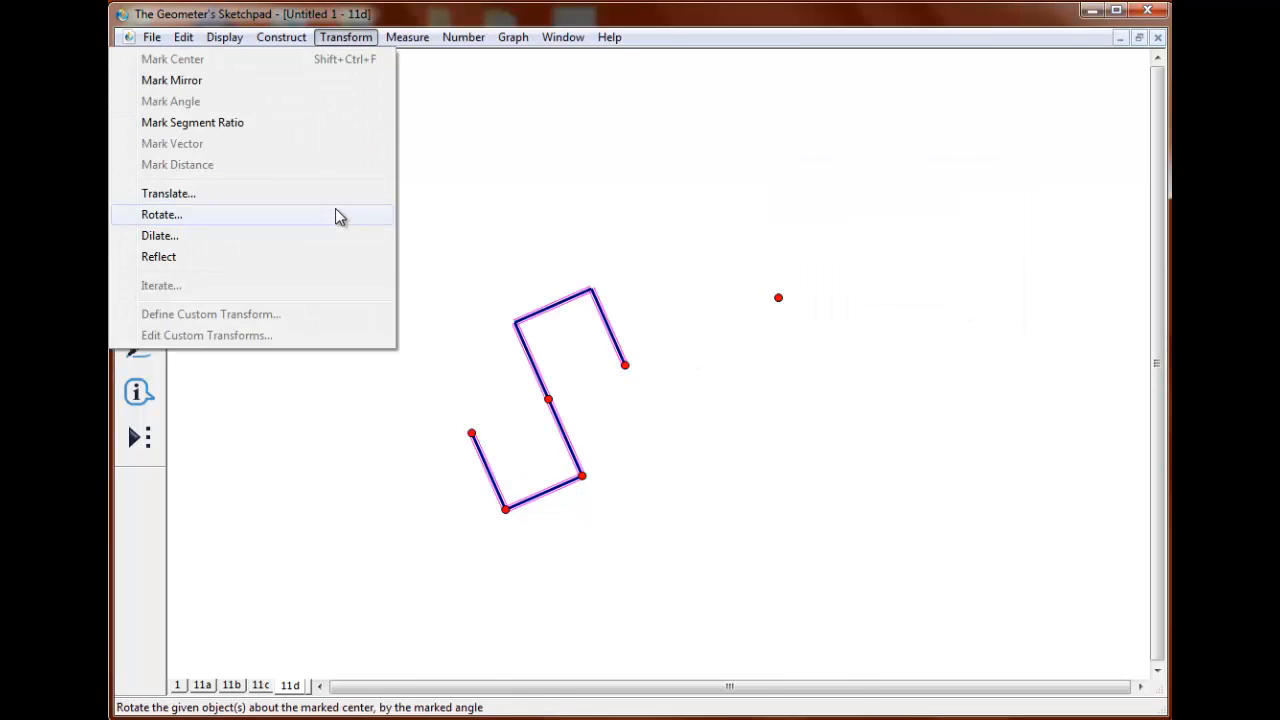
pyautogui.click(337, 214)
pyautogui.click(969, 302)
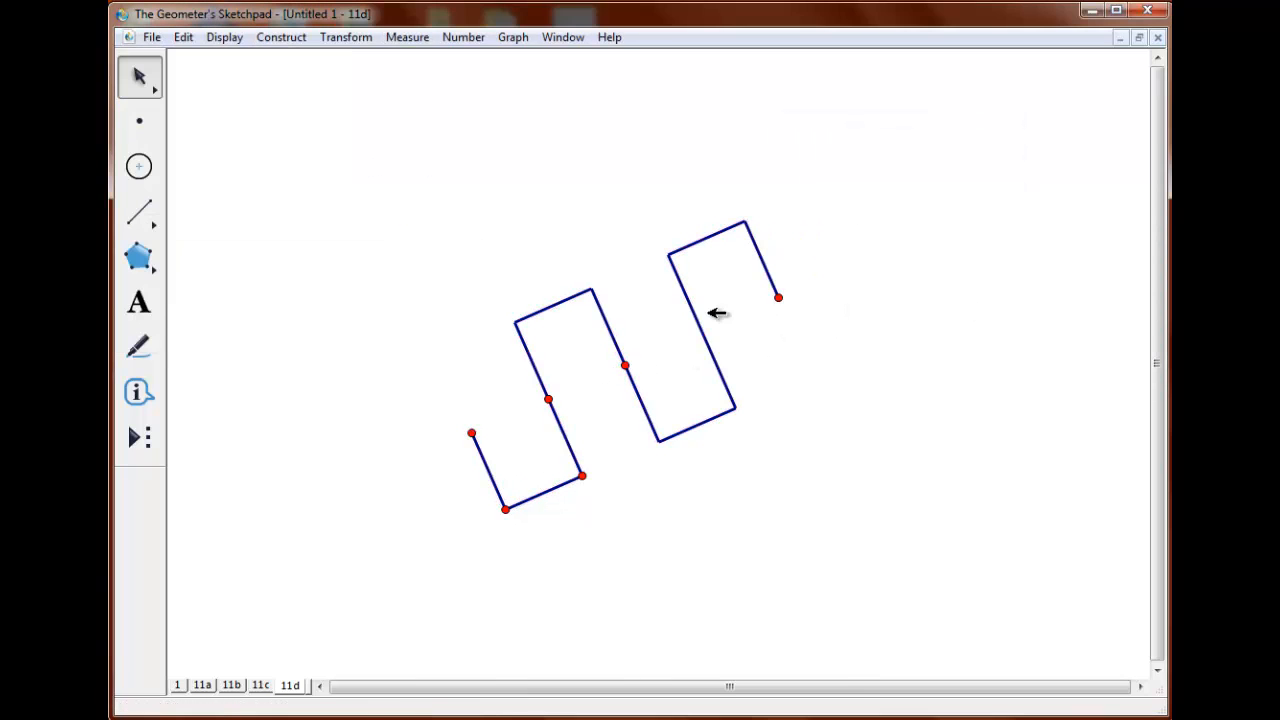
# Hide the intermediate points and connect the pattern's lower-left and upper-right end points with a segment.
pyautogui.click(625, 365)
pyautogui.click(139, 212)
pyautogui.moveTo(471, 433); pyautogui.dragTo(778, 297)
pyautogui.press('Escape')
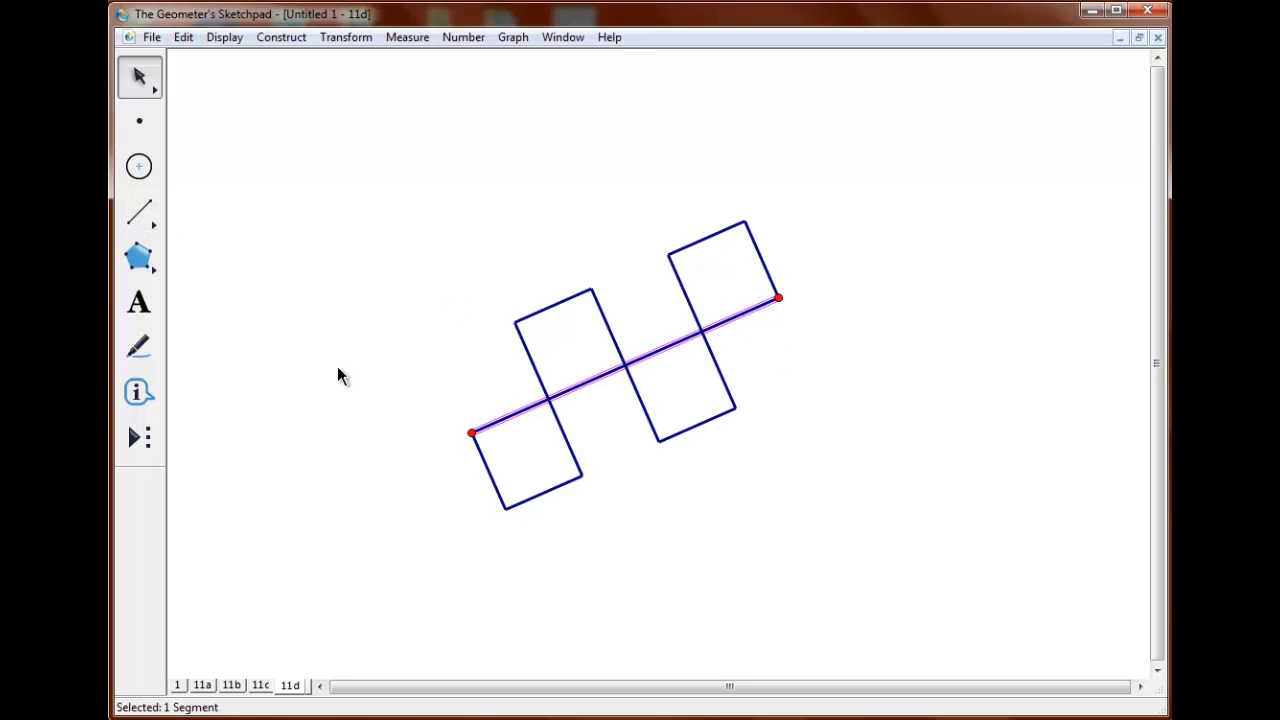
# Create a custom tool named 11d04 from the whole figure, with its two end points as the givens.
pyautogui.click(337, 375)
pyautogui.click(471, 433)
pyautogui.click(778, 297)
pyautogui.click(183, 37)
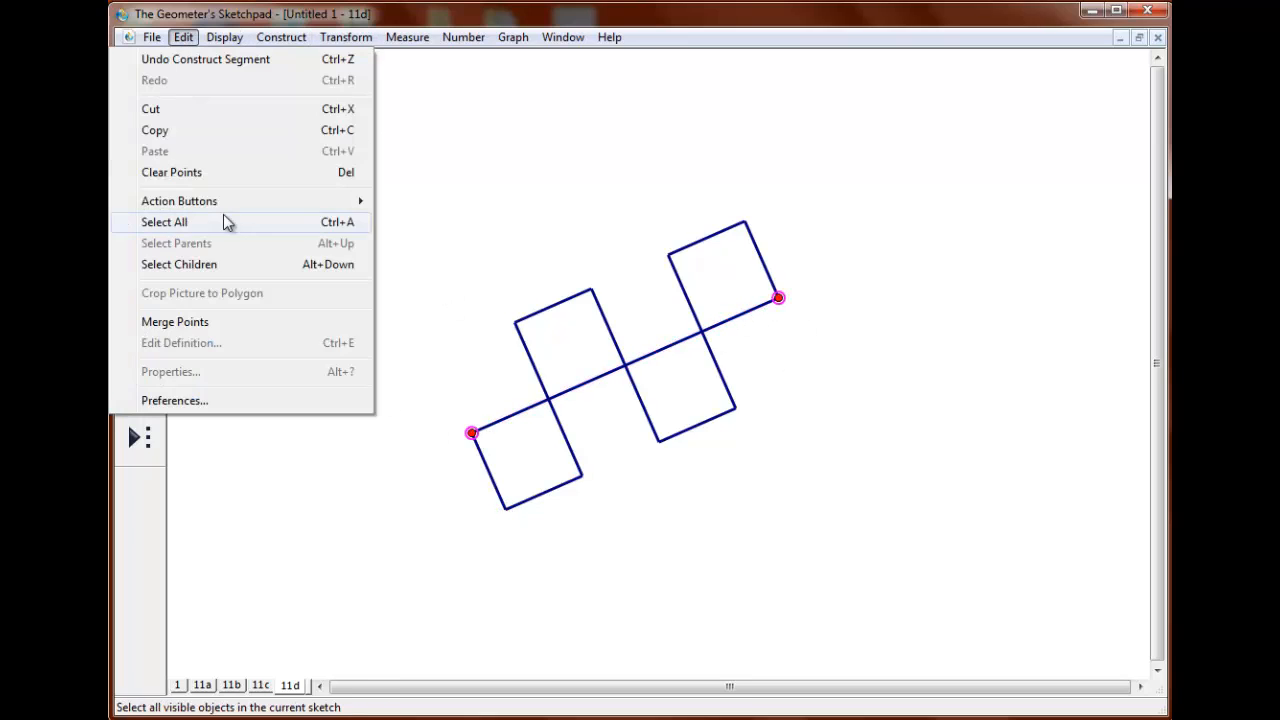
pyautogui.click(223, 214)
pyautogui.click(139, 437)
pyautogui.click(248, 175)
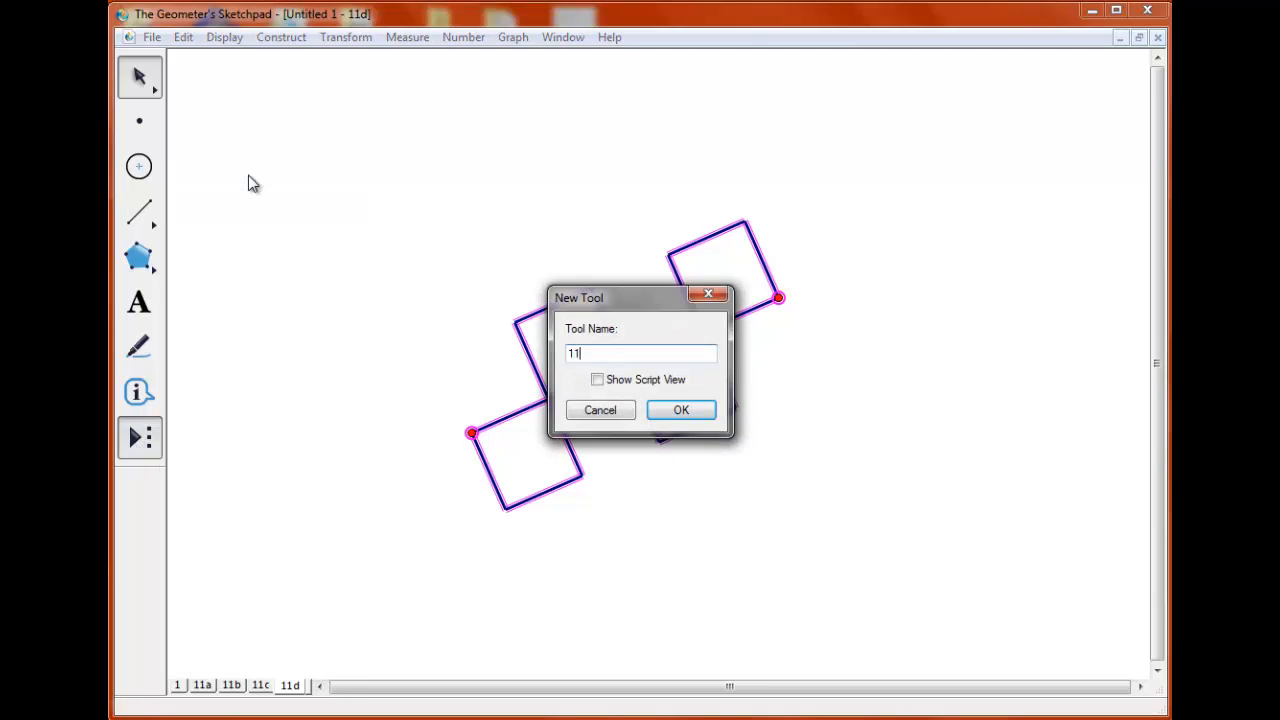
pyautogui.click(694, 413)
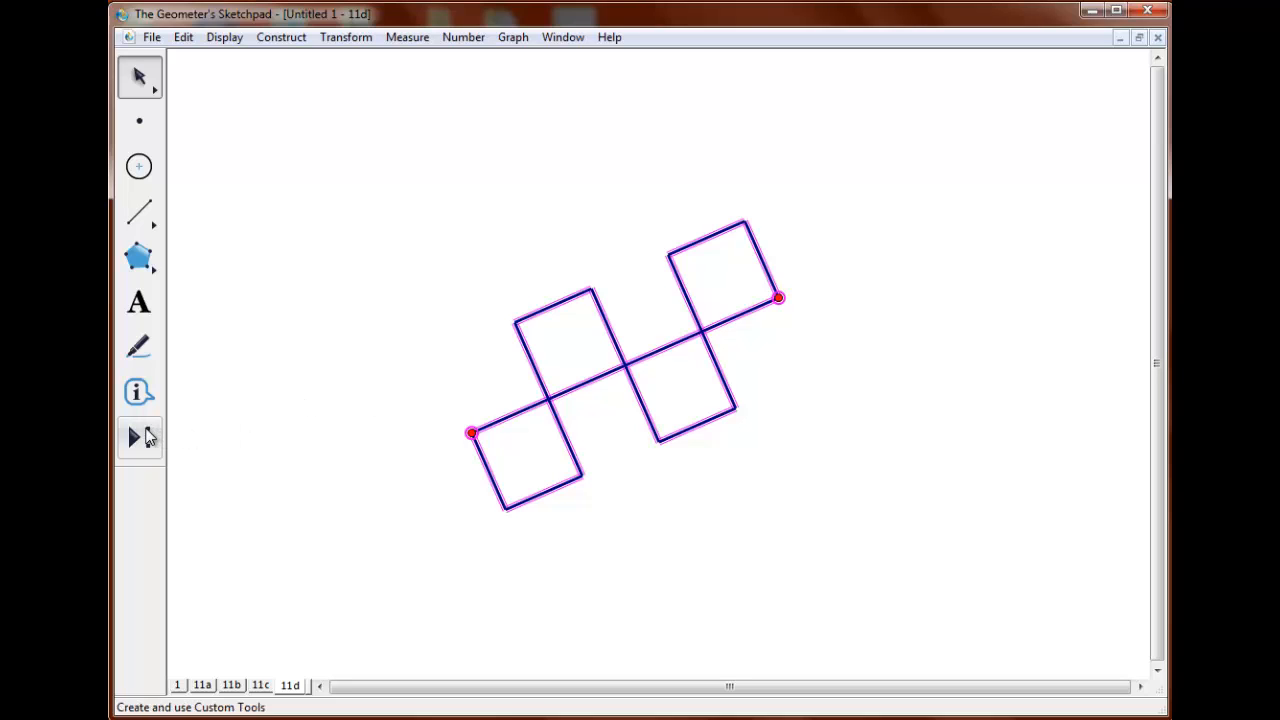
# Clear the figure down to its two defining points and move the lower-left point closer to the upper-right one.
pyautogui.press('Delete')
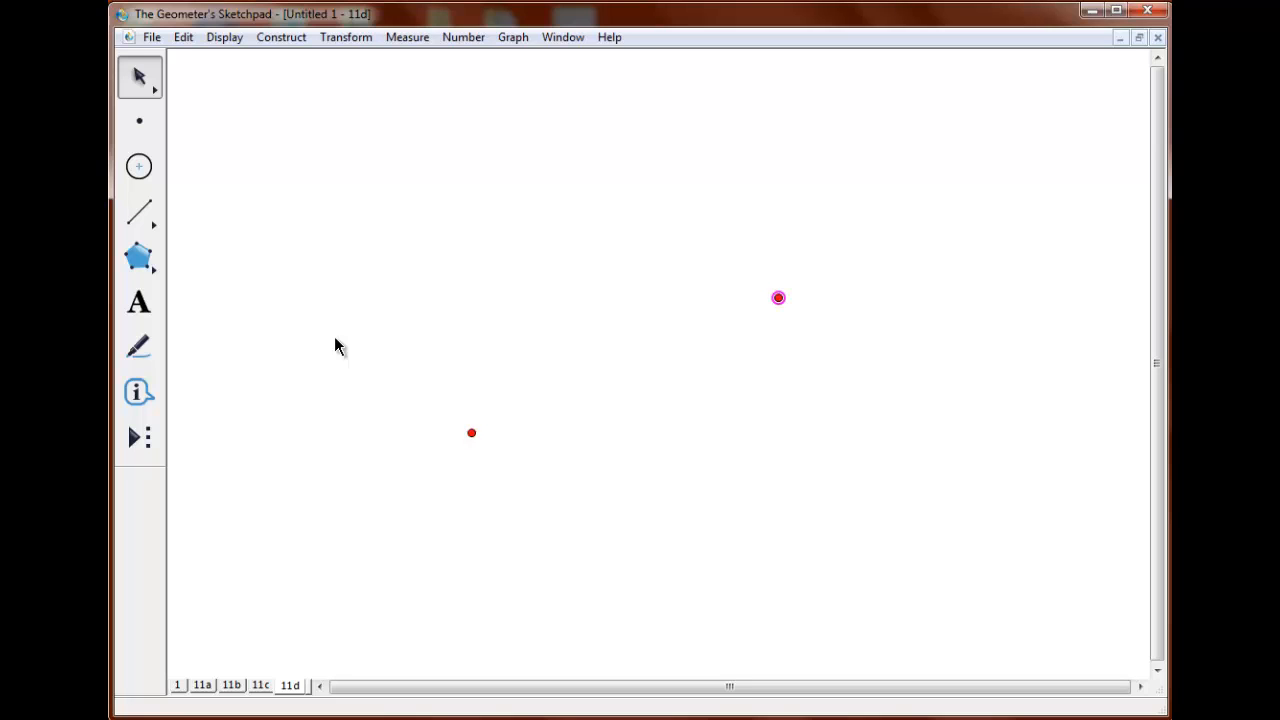
pyautogui.moveTo(471, 432); pyautogui.dragTo(681, 362)
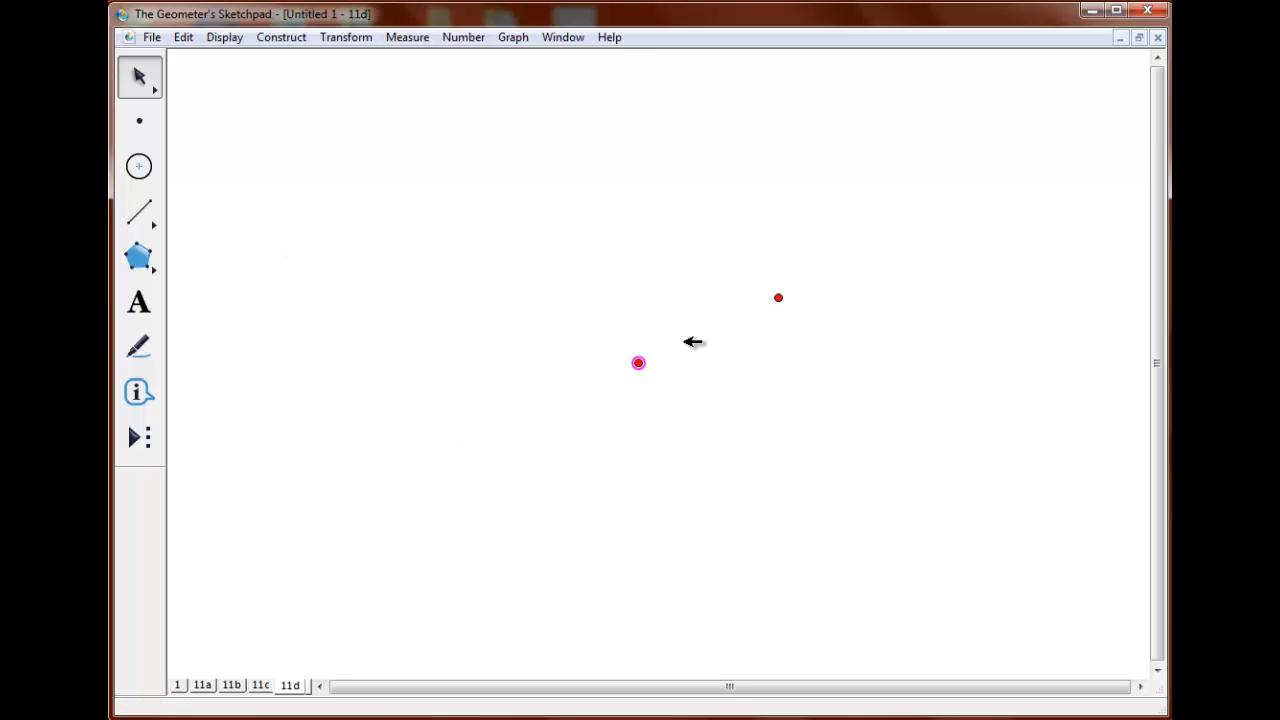
# Mark the vector from point A to point B and translate point B by it.
pyautogui.click(778, 297)
pyautogui.click(347, 38)
pyautogui.click(365, 147)
pyautogui.click(682, 362)
pyautogui.click(360, 40)
pyautogui.click(340, 188)
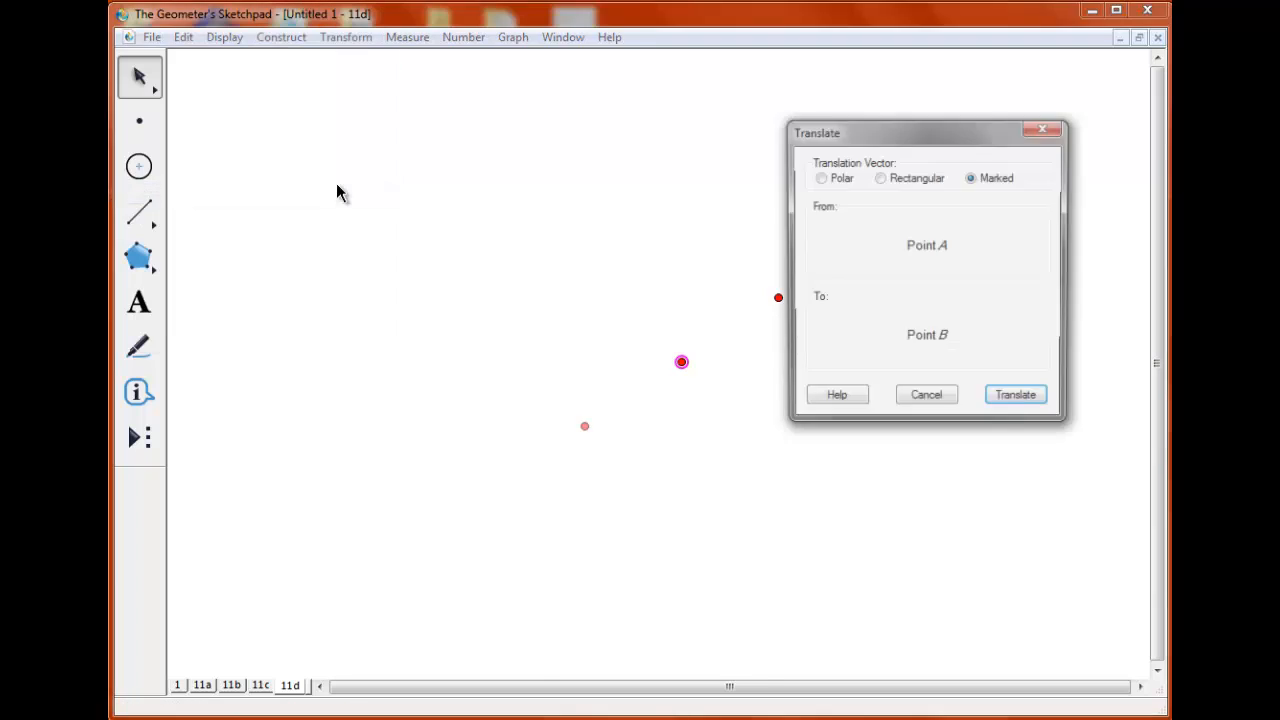
pyautogui.click(1008, 394)
pyautogui.click(704, 373)
# Rotate the two outer points a quarter turn about the middle point.
pyautogui.click(585, 426)
pyautogui.click(778, 297)
pyautogui.click(346, 37)
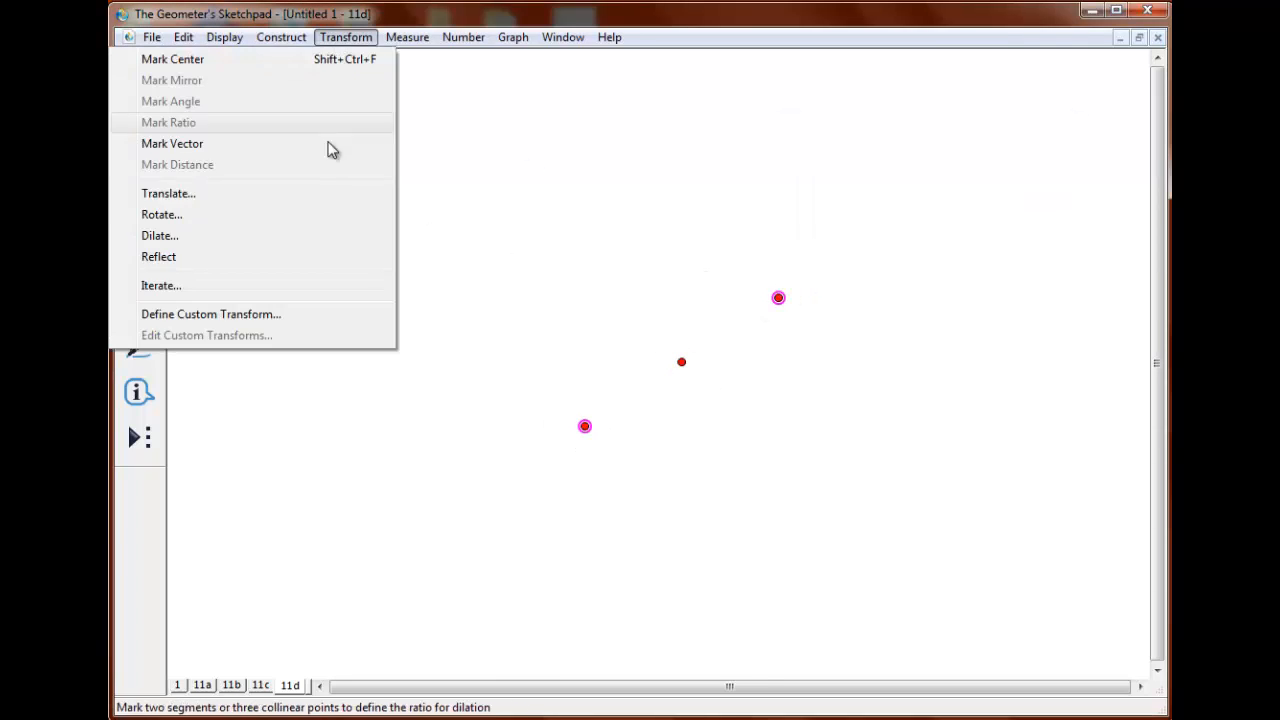
pyautogui.click(162, 211)
pyautogui.press('Return')
# Draw a circle centered on the middle point and passing through the upper-right point.
pyautogui.click(139, 166)
pyautogui.moveTo(681, 362); pyautogui.dragTo(778, 297)
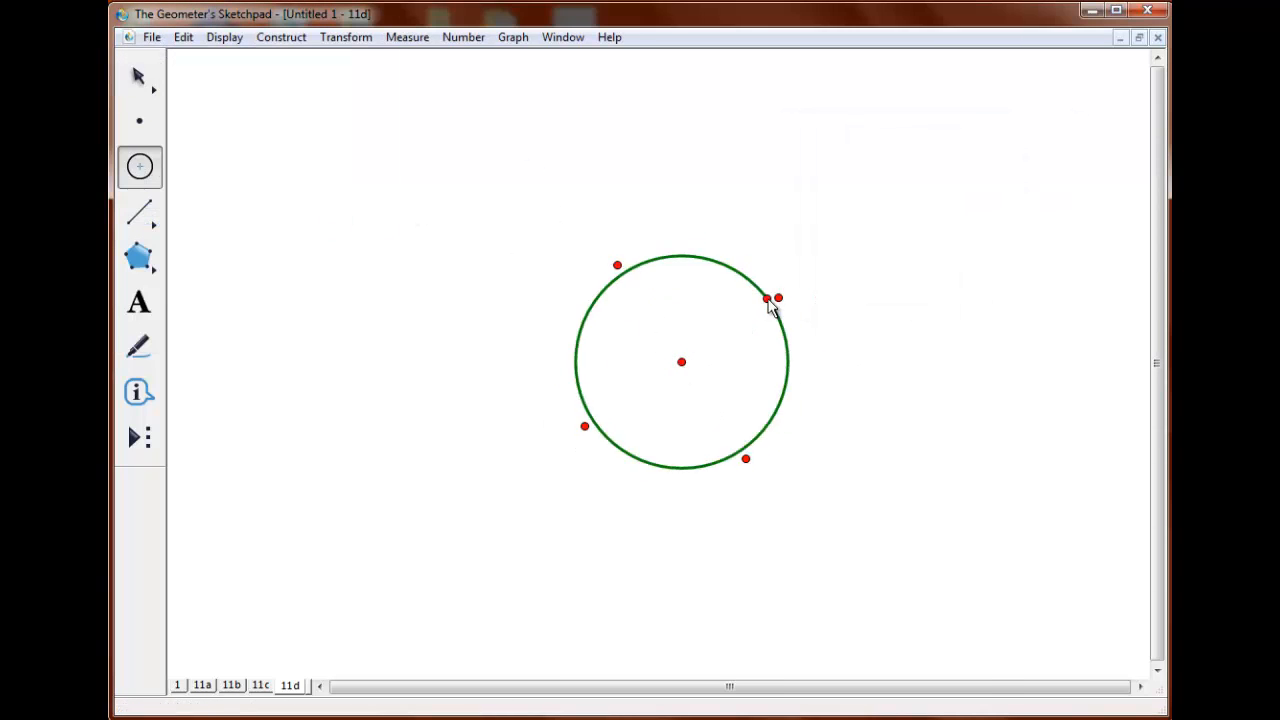
pyautogui.click(139, 76)
pyautogui.press('Escape')
# Connect the four points on the circle in order with segments to form an inscribed square.
pyautogui.click(617, 265)
pyautogui.click(778, 297)
pyautogui.click(746, 458)
pyautogui.click(585, 426)
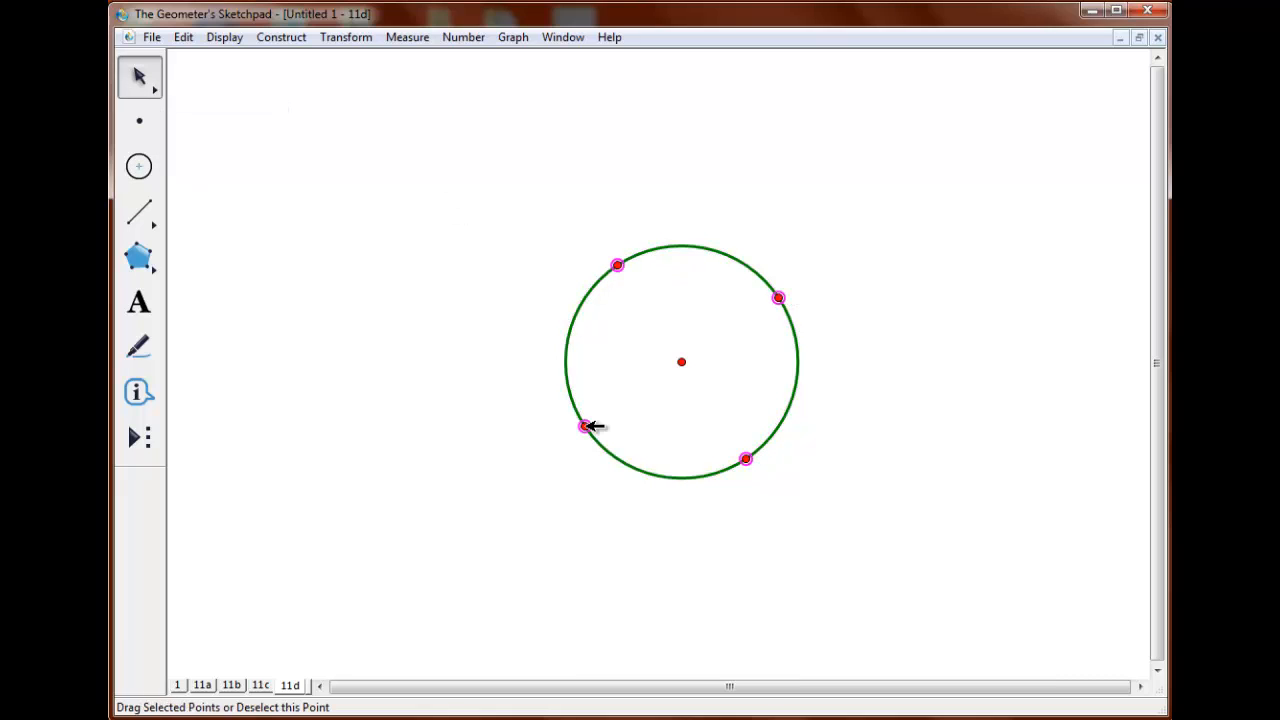
pyautogui.hotkey('ctrl', 'l')
pyautogui.click(303, 295)
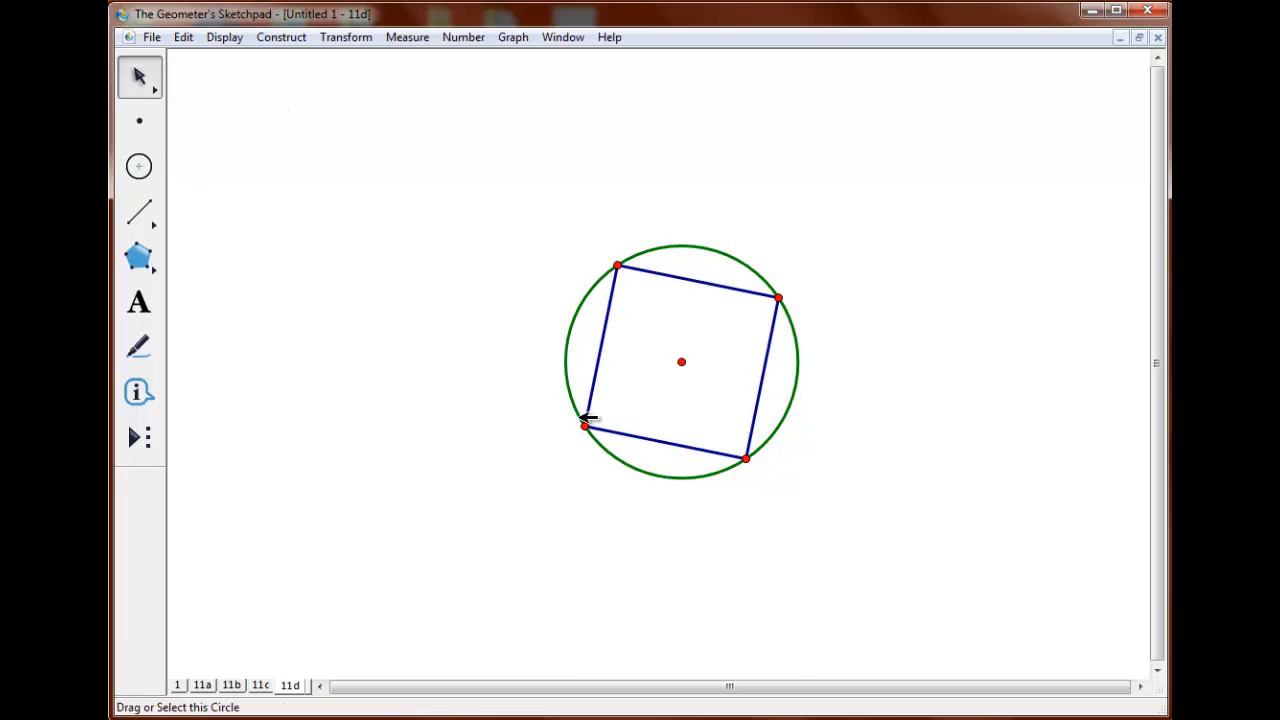
pyautogui.click(585, 426)
pyautogui.click(778, 297)
pyautogui.moveTo(569, 291); pyautogui.dragTo(847, 405)
pyautogui.click(635, 436)
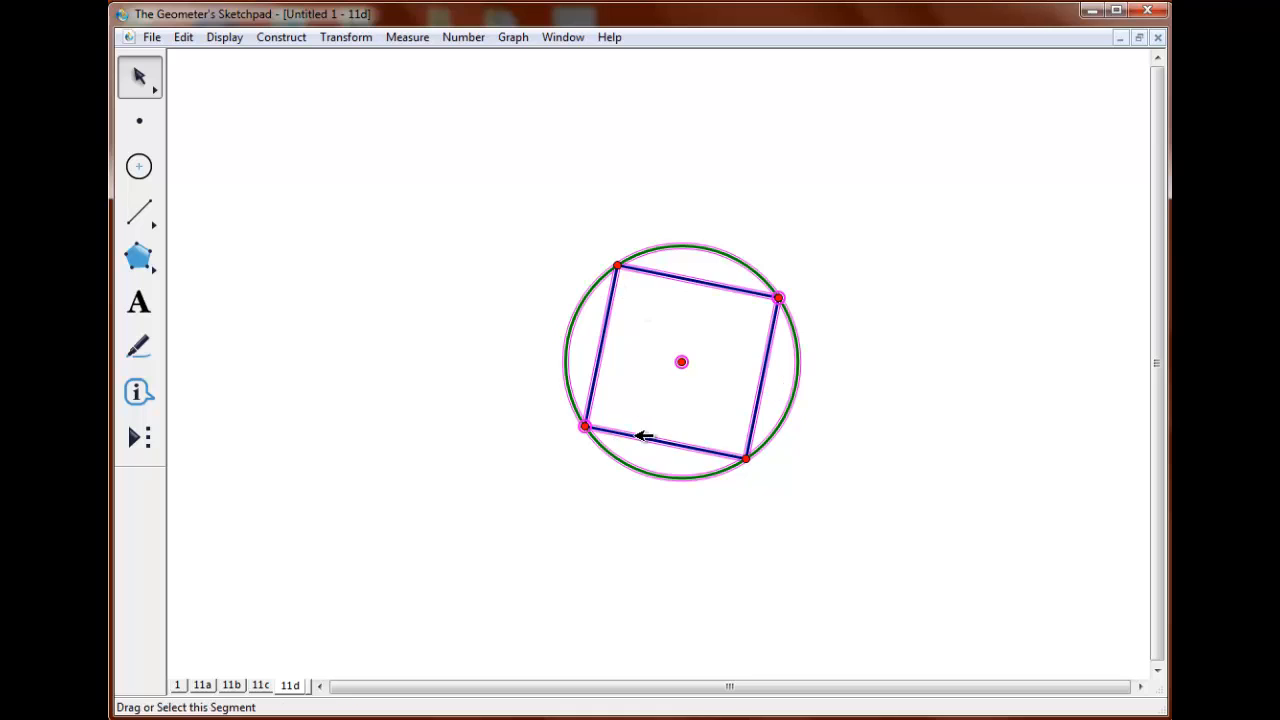
pyautogui.click(342, 325)
# Create a custom tool named 11d05 from the circle and inscribed square, with the center and upper-right point as givens.
pyautogui.click(681, 361)
pyautogui.click(778, 297)
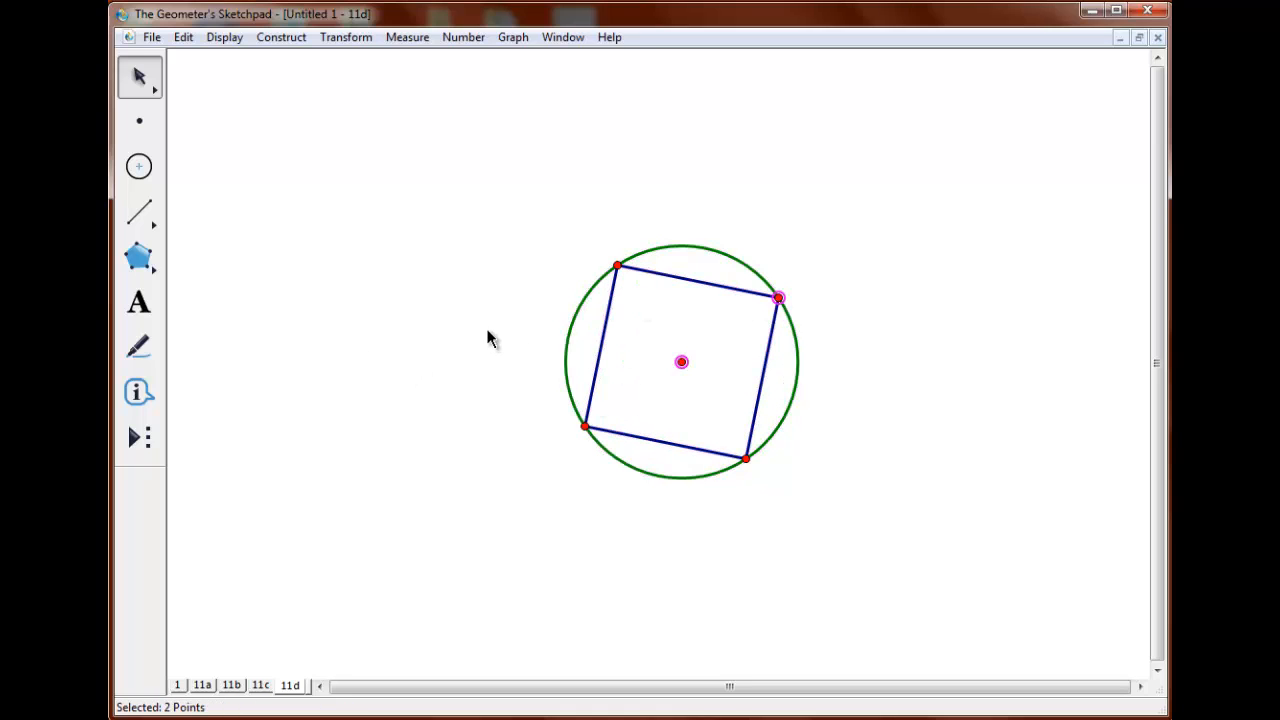
pyautogui.moveTo(485, 324); pyautogui.dragTo(793, 442)
pyautogui.click(697, 281)
pyautogui.click(139, 437)
pyautogui.click(288, 155)
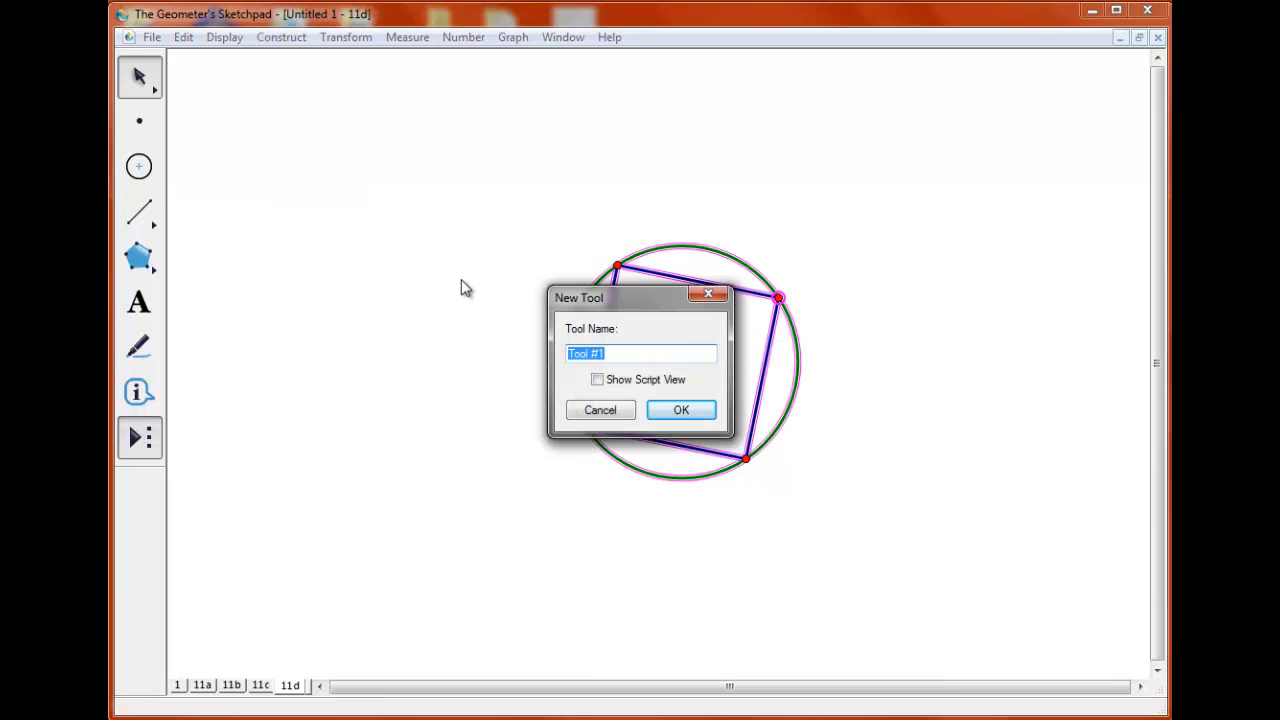
pyautogui.write('11d05')
pyautogui.press('Return')
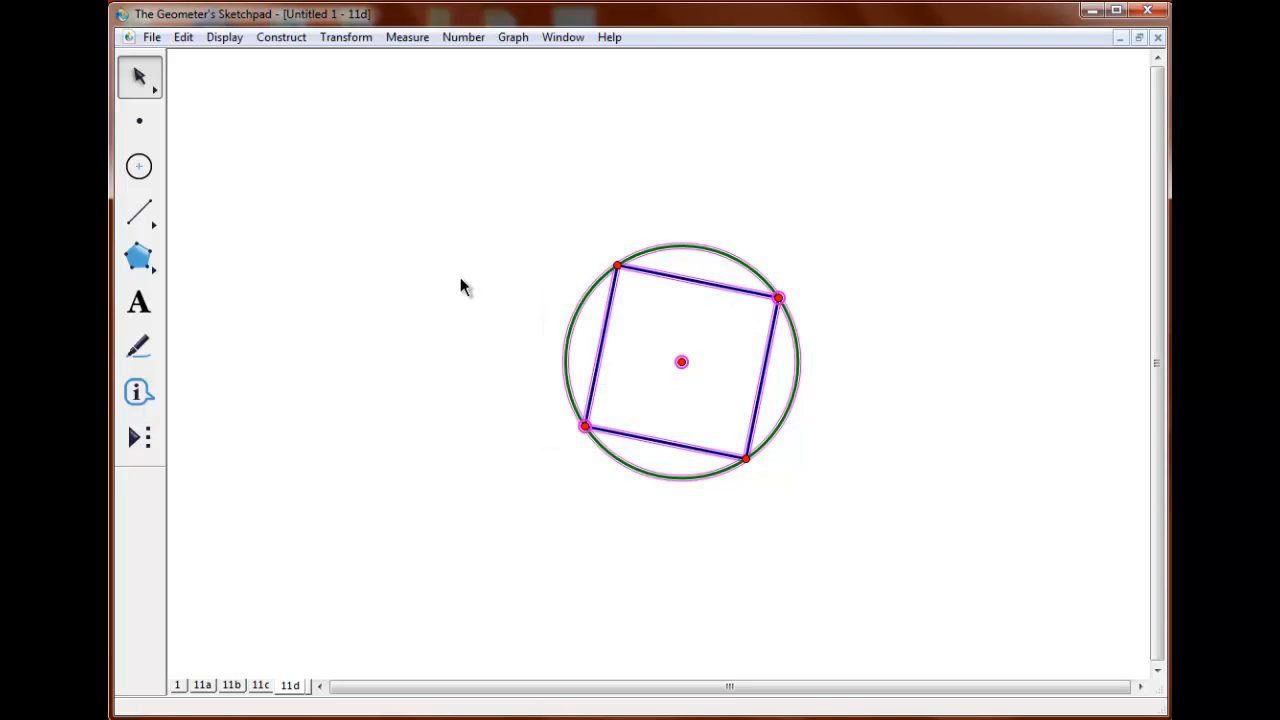
# Try the 11d05 tool by drawing three circles with inscribed squares in different sizes around the original.
pyautogui.click(134, 440)
pyautogui.click(210, 475)
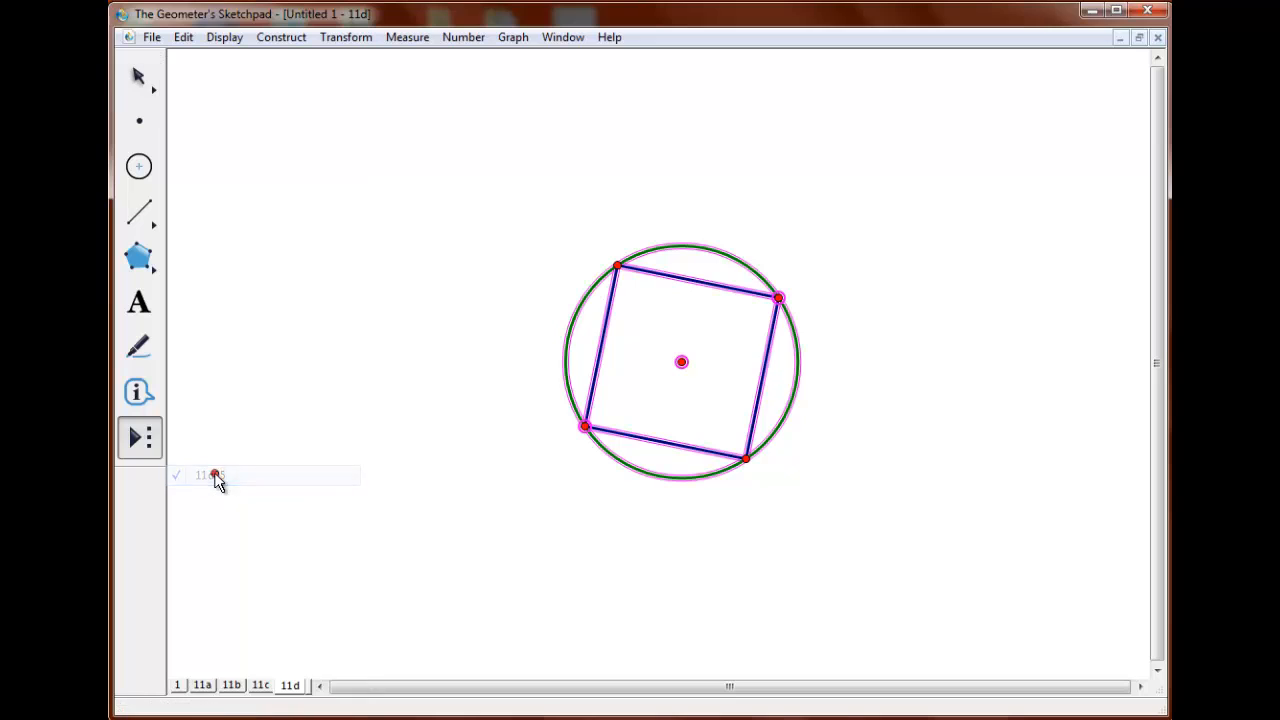
pyautogui.click(312, 257)
pyautogui.click(429, 337)
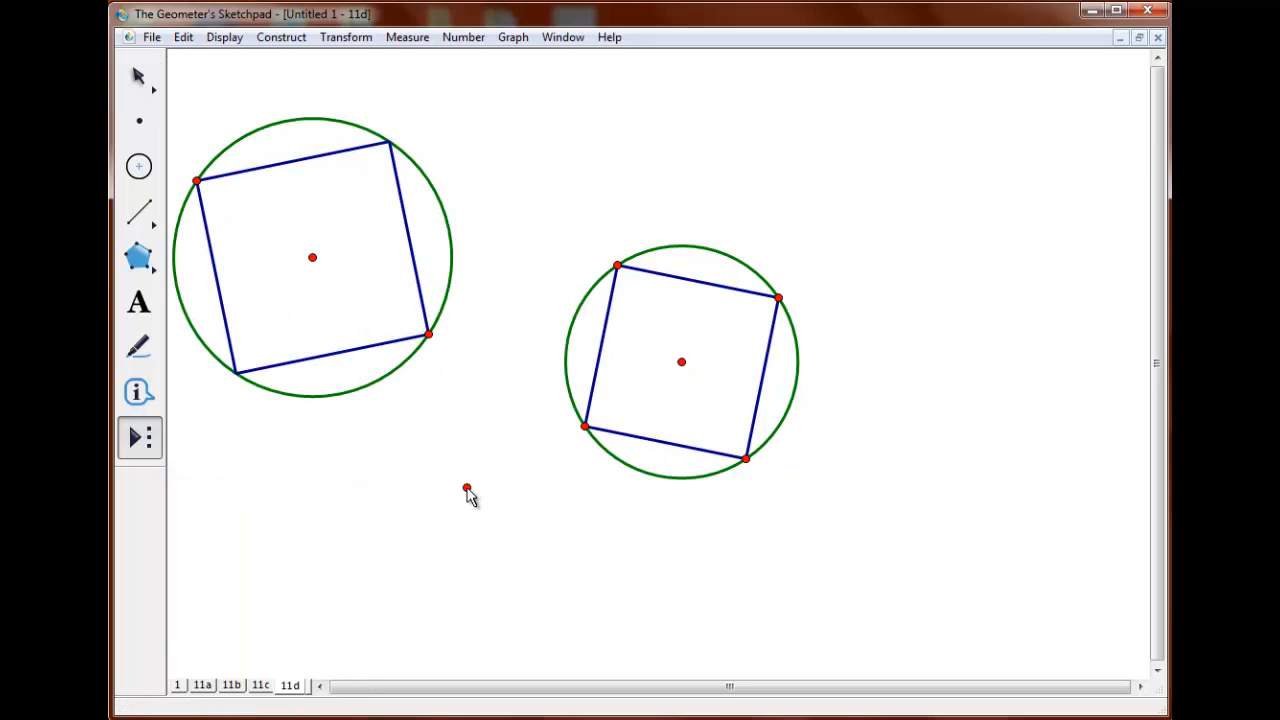
pyautogui.click(466, 487)
pyautogui.click(510, 476)
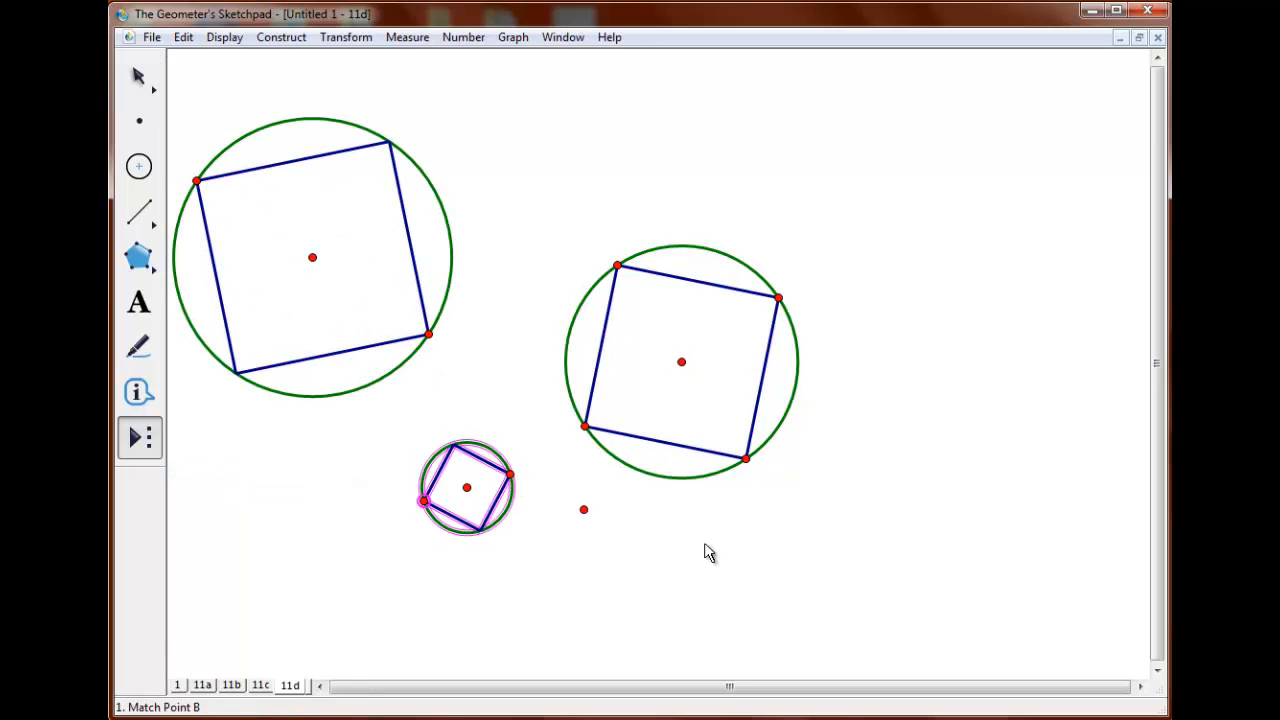
pyautogui.click(726, 543)
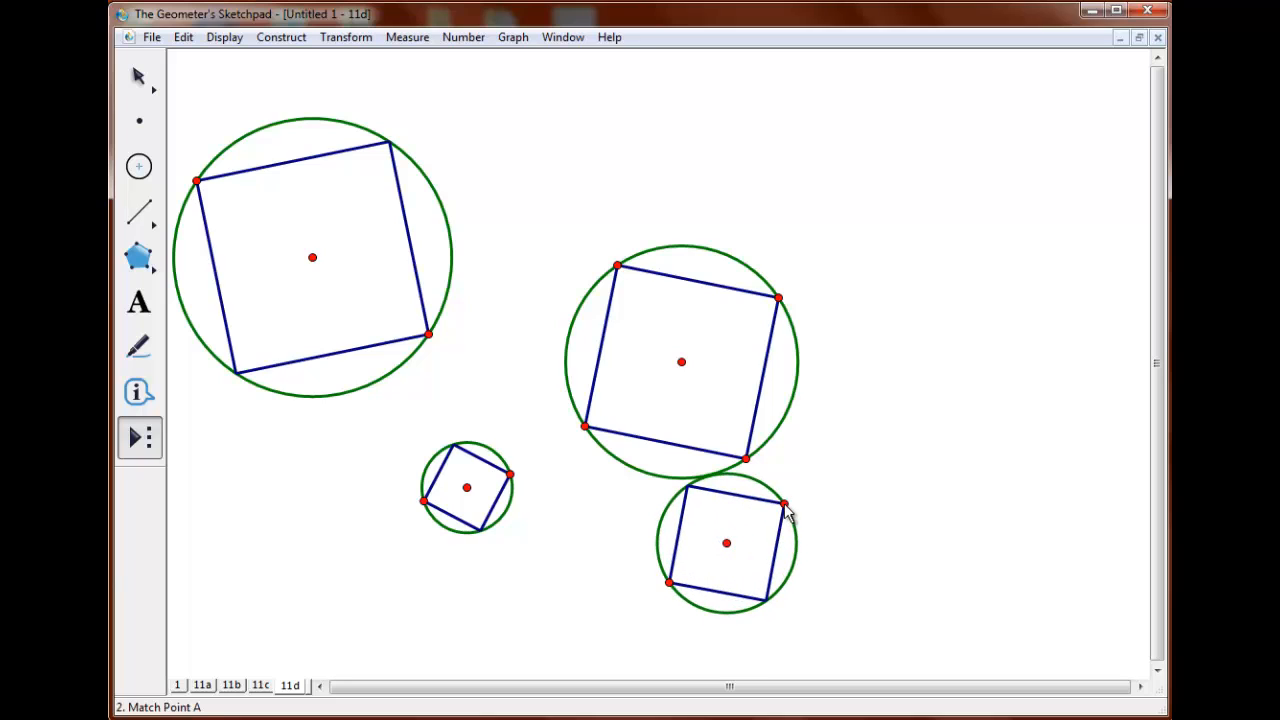
pyautogui.click(784, 503)
# Undo all the constructions on the page and move point A closer to point B.
pyautogui.hotkey('ctrl', 'shift', 'z')
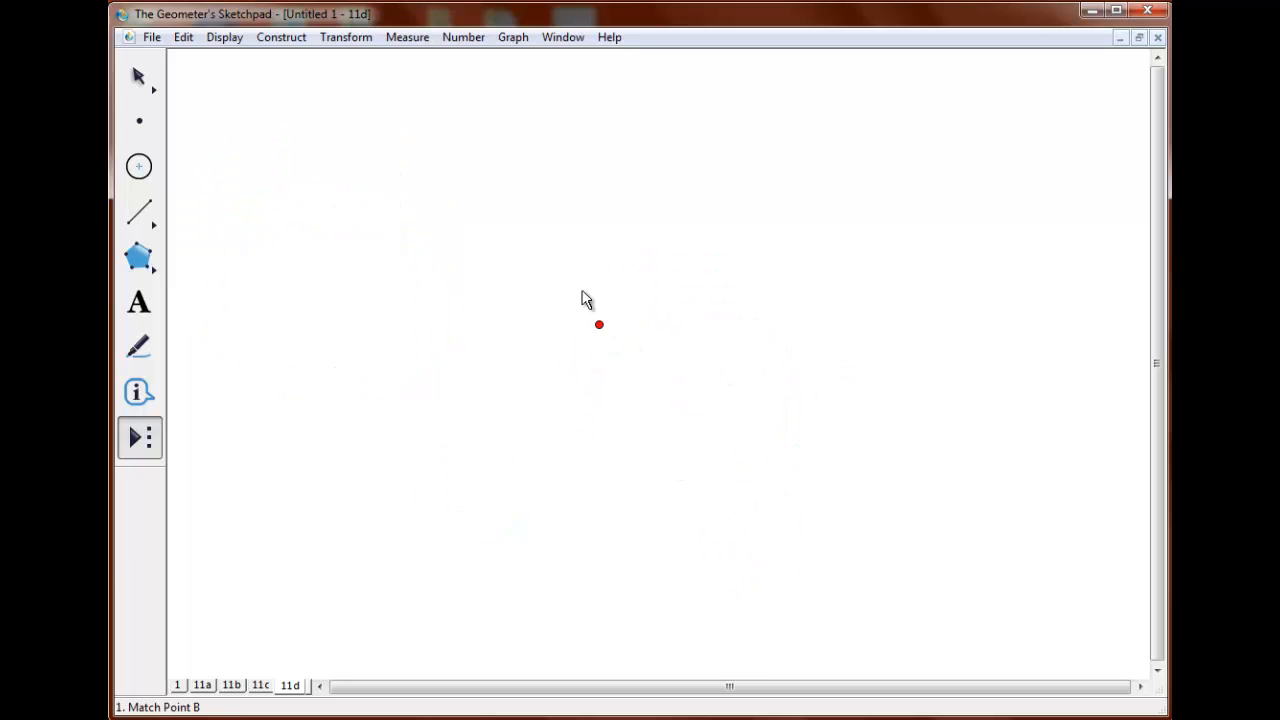
pyautogui.click(135, 78)
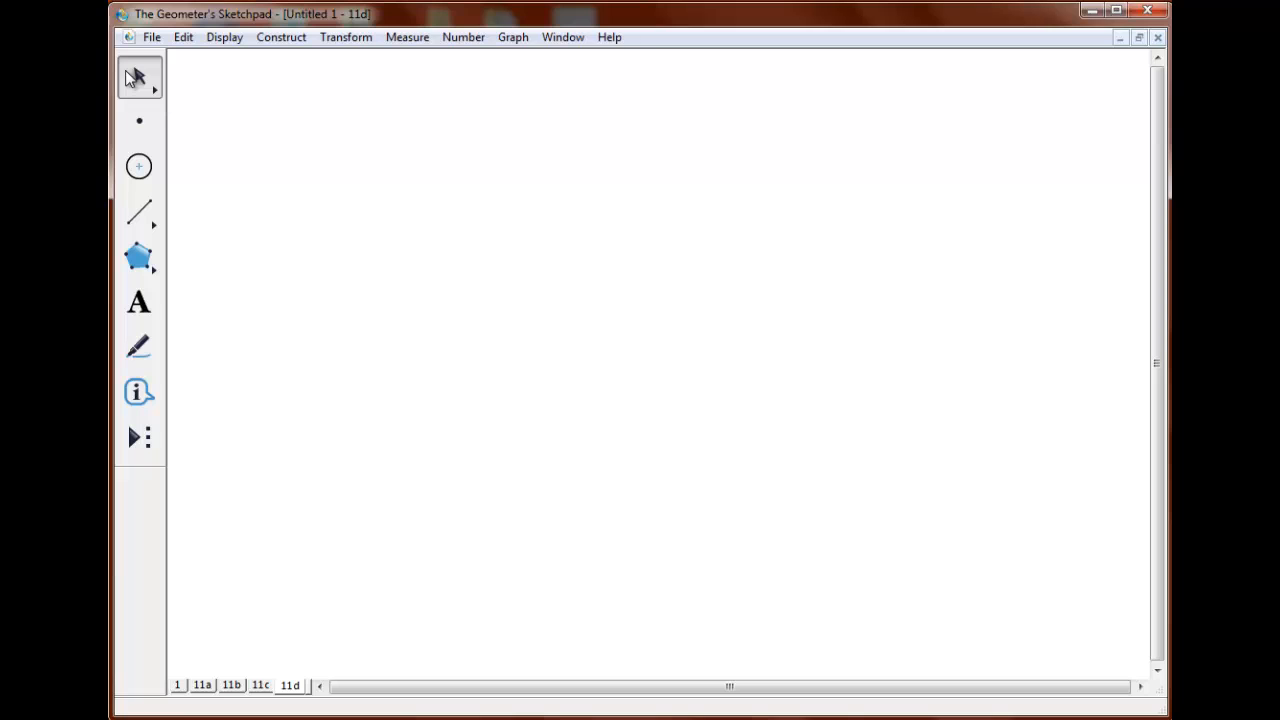
pyautogui.moveTo(778, 297); pyautogui.dragTo(574, 396)
# Rotate the lower-left point -90° about point A, and connect the three points with two perpendicular segments.
pyautogui.click(472, 432)
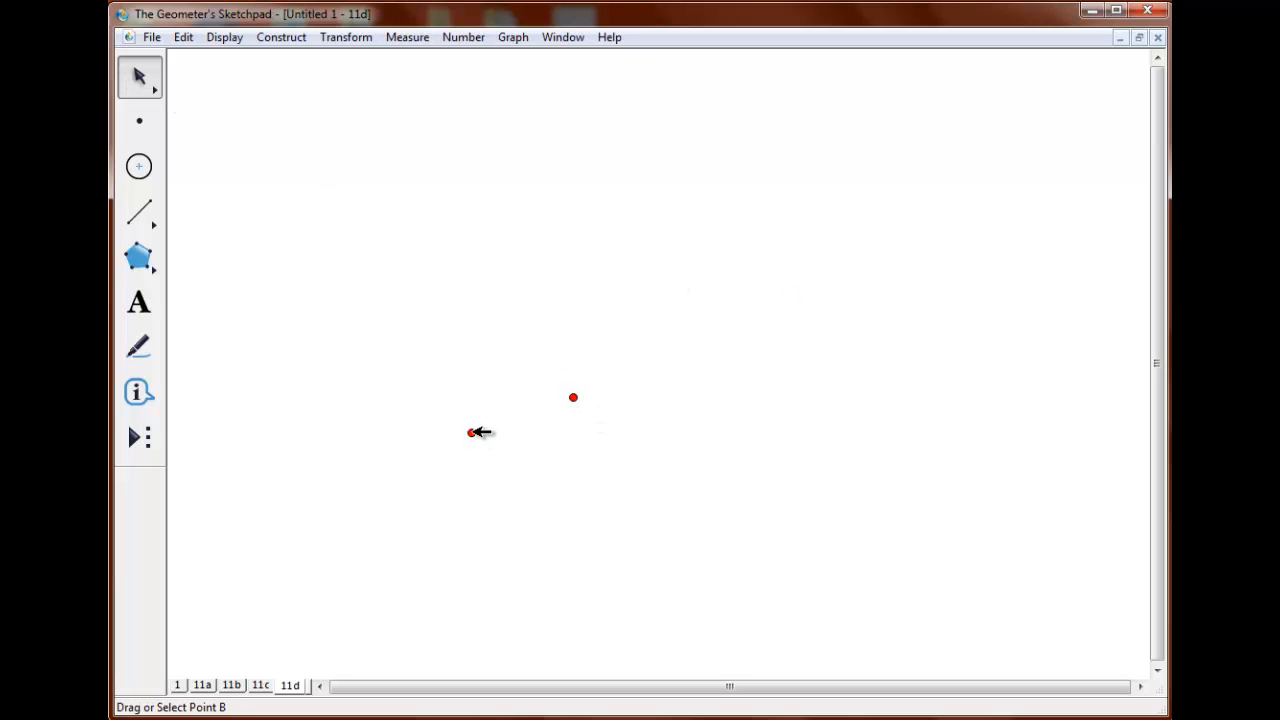
pyautogui.click(346, 37)
pyautogui.click(362, 211)
pyautogui.write('-90')
pyautogui.press('Return')
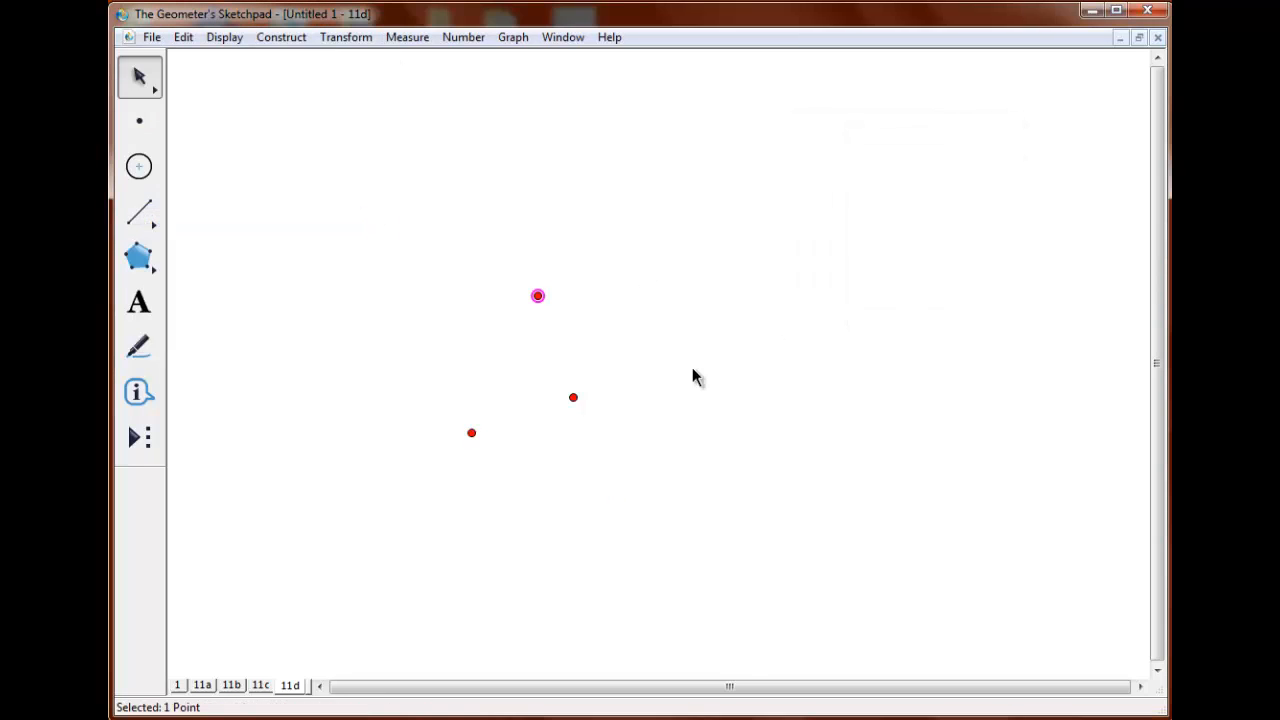
pyautogui.click(139, 212)
pyautogui.moveTo(472, 432)
pyautogui.mouseDown()
pyautogui.moveTo(573, 397)
pyautogui.moveTo(538, 296)
pyautogui.mouseUp()
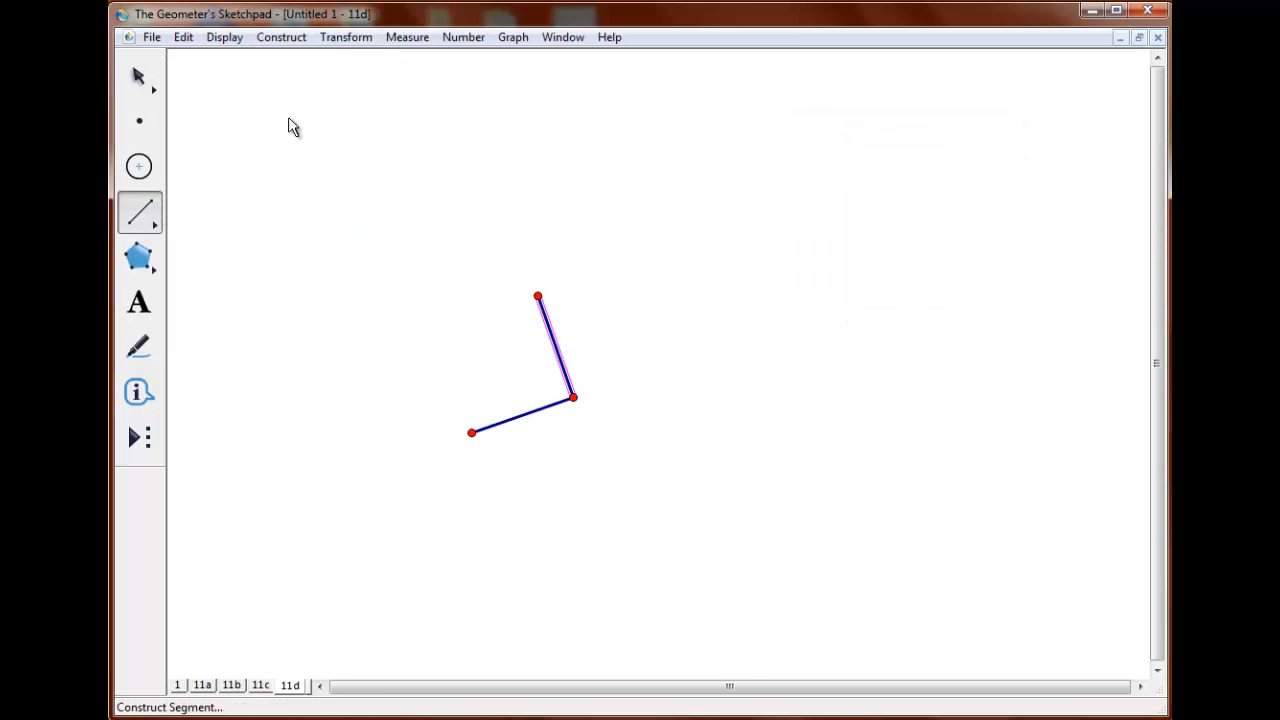
# Translate both segments by the marked vector from the lower-left point to the rotated point.
pyautogui.click(139, 77)
pyautogui.click(472, 432)
pyautogui.click(538, 296)
pyautogui.click(358, 40)
pyautogui.click(513, 302)
pyautogui.click(540, 408)
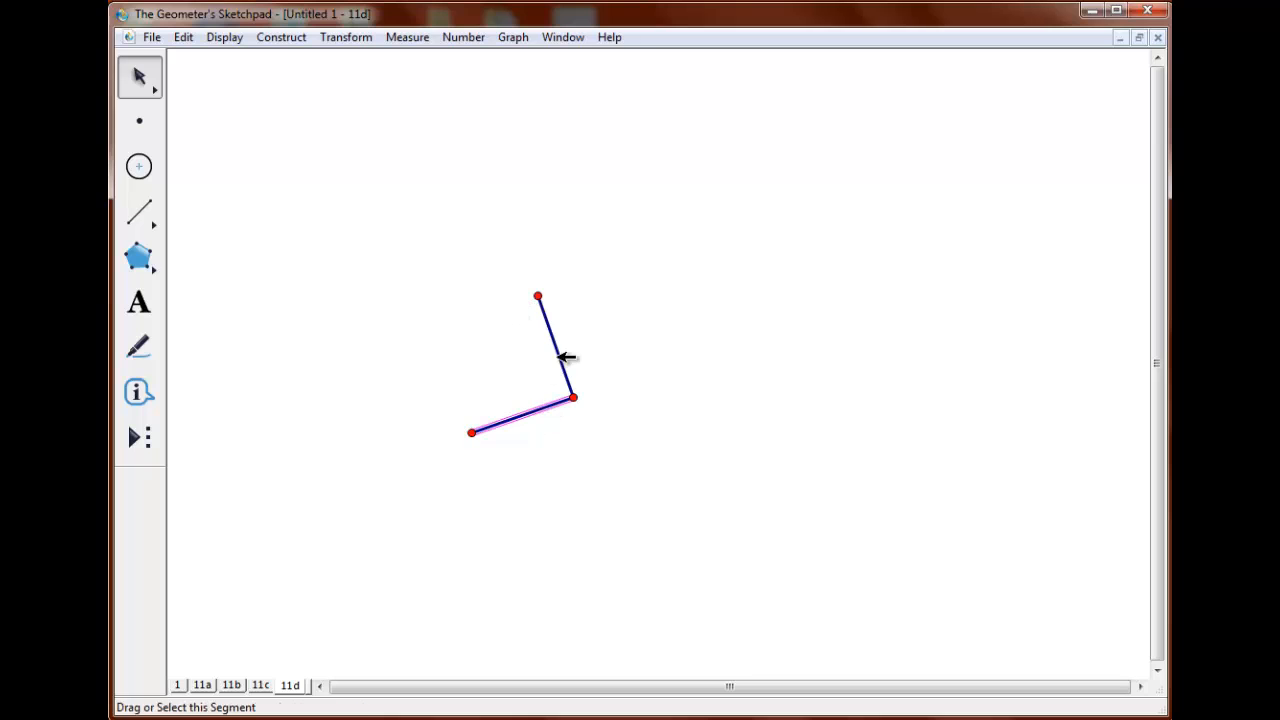
pyautogui.click(560, 358)
pyautogui.click(348, 38)
pyautogui.click(168, 193)
pyautogui.click(1017, 400)
# Translate the third segment of the zigzag by the same vector to add a fifth one, and hide the rotated point.
pyautogui.click(614, 185)
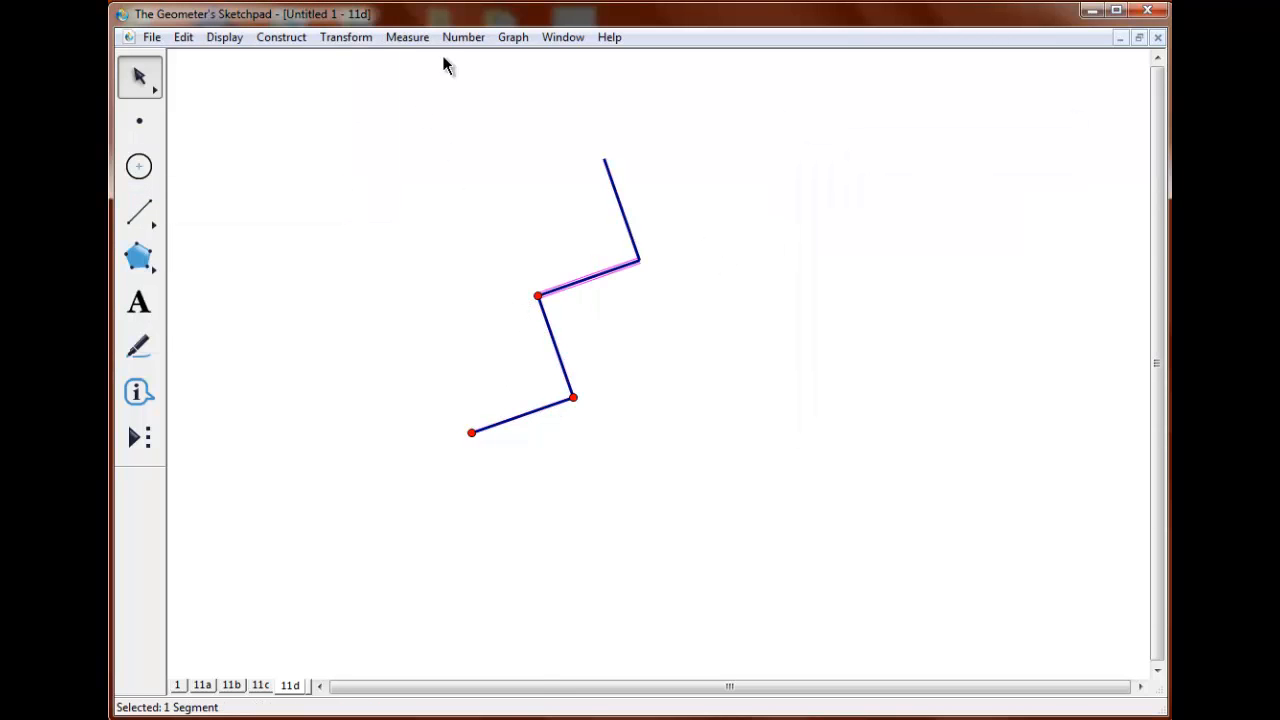
pyautogui.click(346, 37)
pyautogui.click(168, 193)
pyautogui.click(1017, 400)
pyautogui.click(729, 376)
pyautogui.click(539, 296)
pyautogui.hotkey('ctrl', 'h')
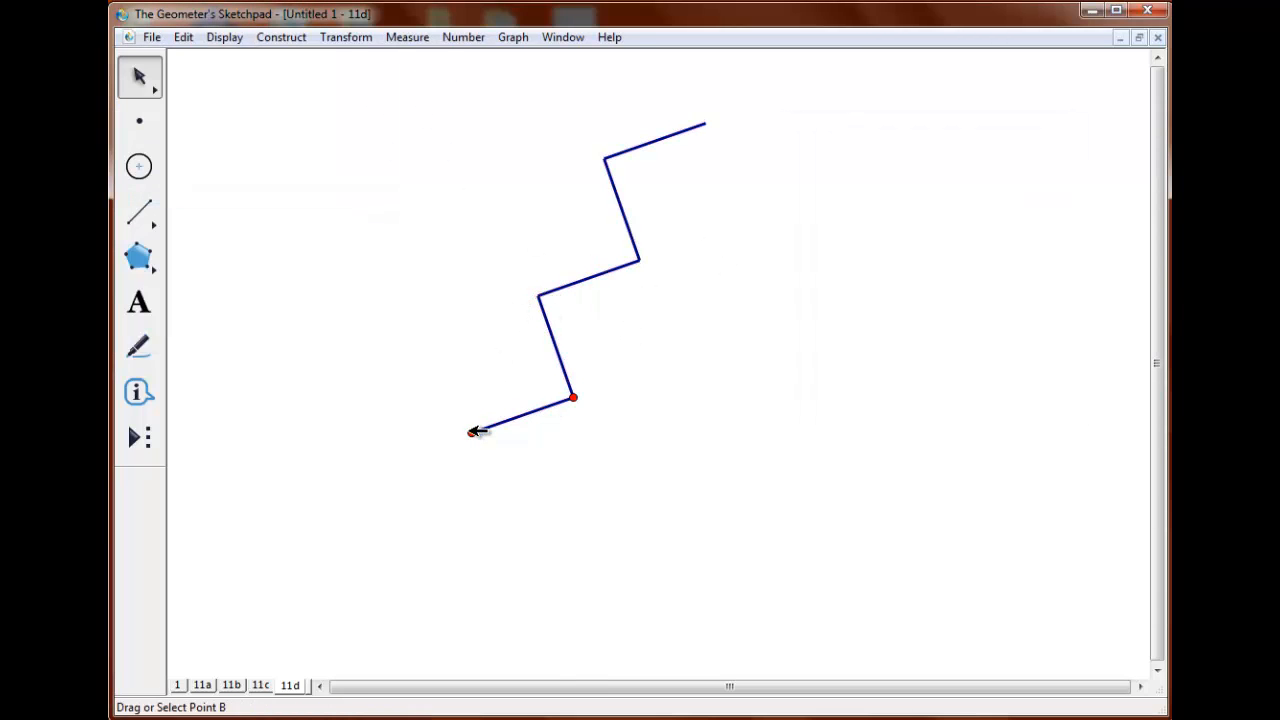
# Create a custom tool named 11d06 from the zigzag, with its two lower points as the givens.
pyautogui.click(472, 432)
pyautogui.click(573, 397)
pyautogui.hotkey('ctrl', 'a')
pyautogui.click(139, 437)
pyautogui.click(266, 133)
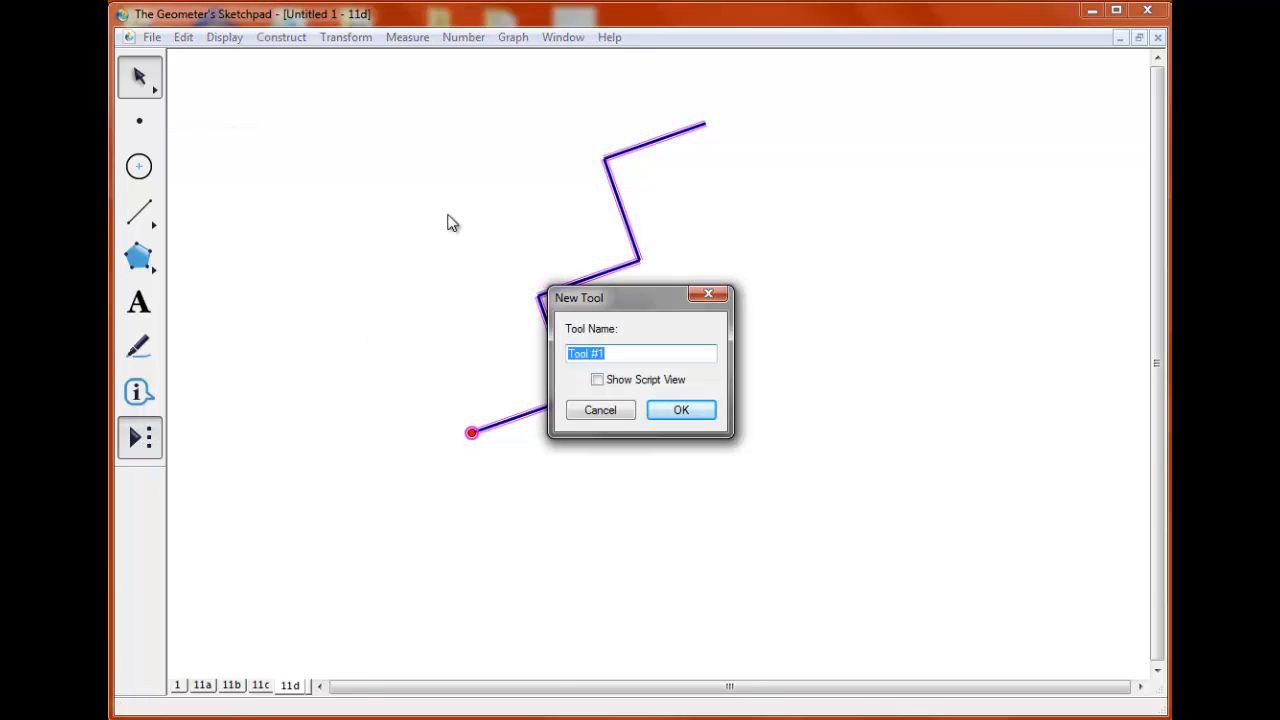
pyautogui.write('11d06')
pyautogui.click(681, 411)
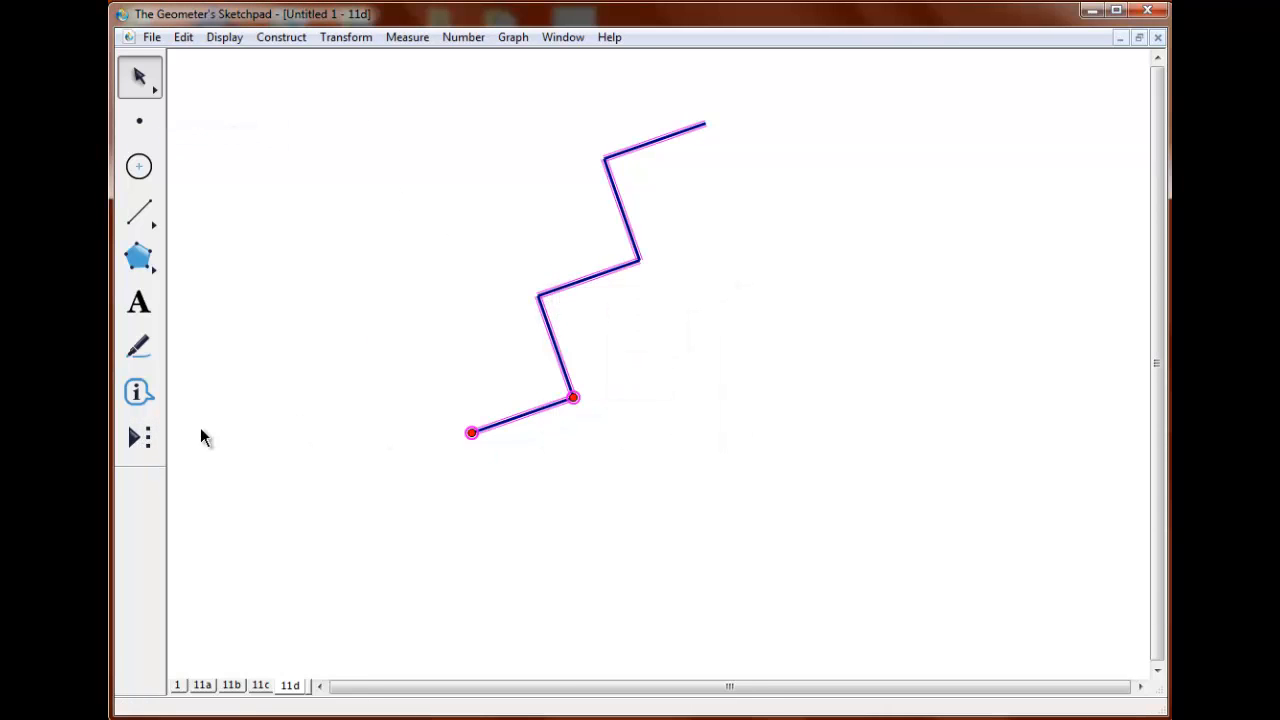
# Try out the 11d06 tool by placing three zigzags on page 11d, the third on the left endpoint and a corner of the second.
pyautogui.click(139, 441)
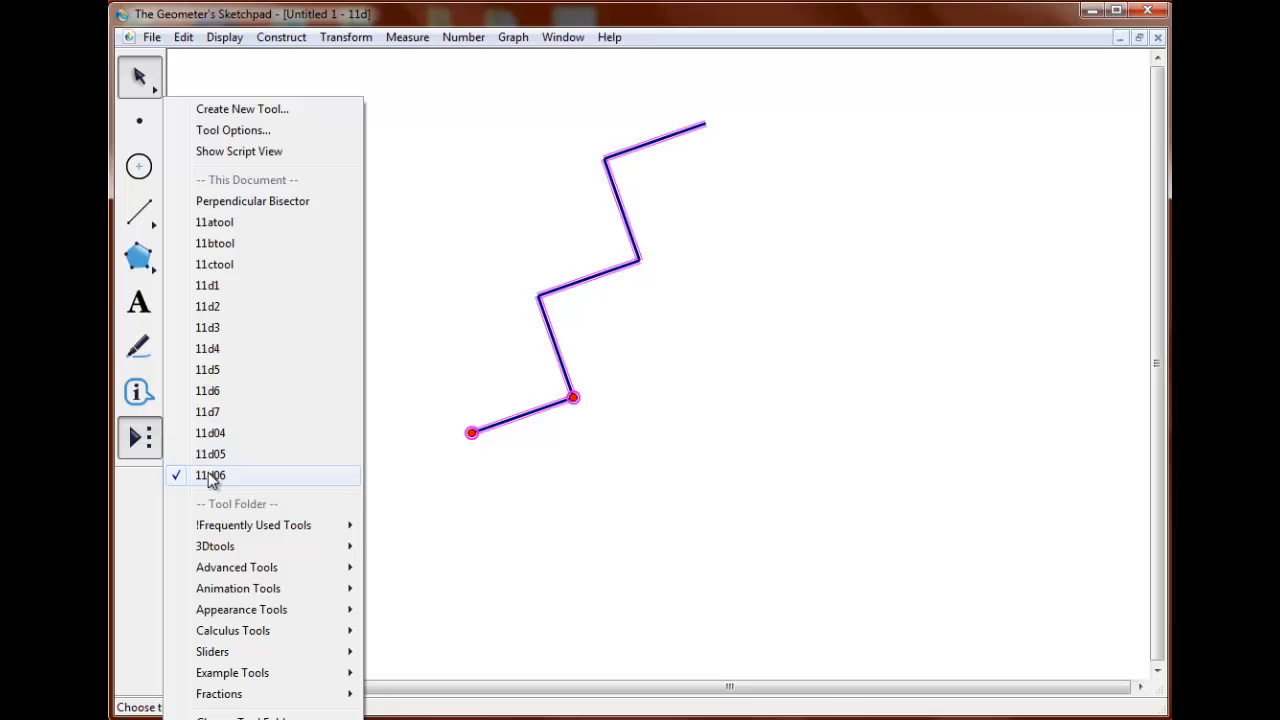
pyautogui.click(208, 473)
pyautogui.click(308, 407)
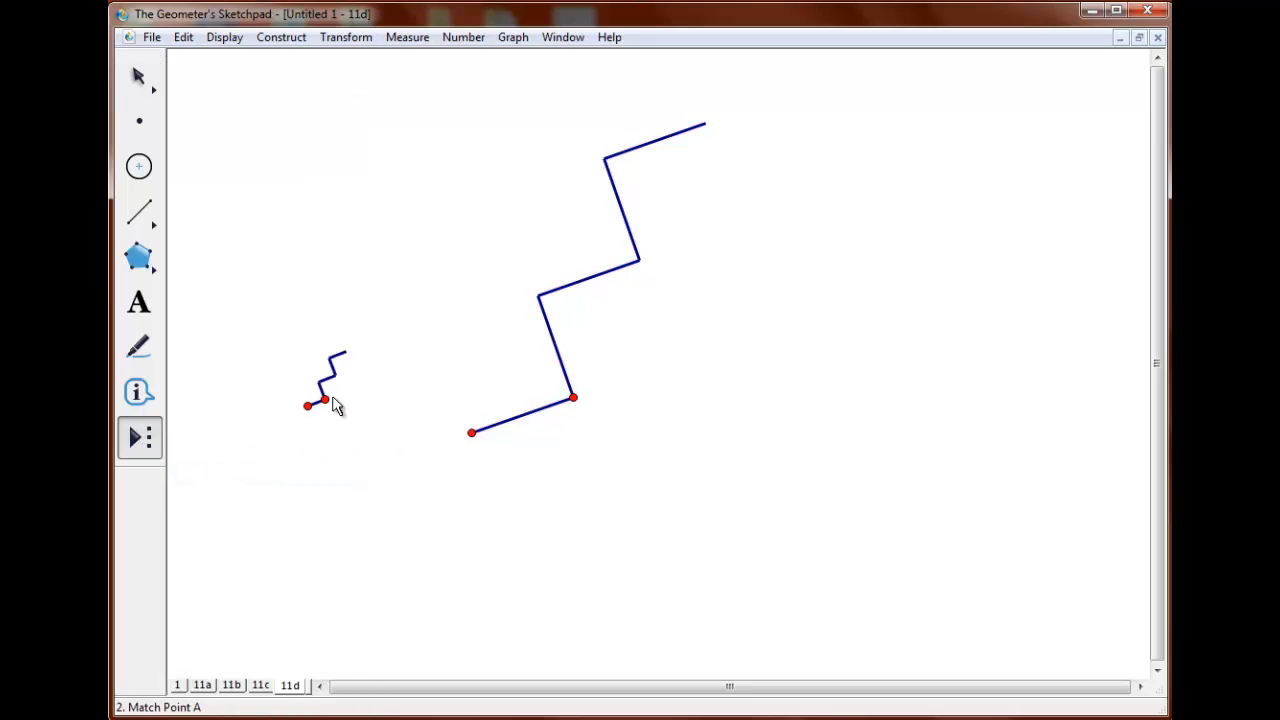
pyautogui.click(351, 386)
pyautogui.click(388, 461)
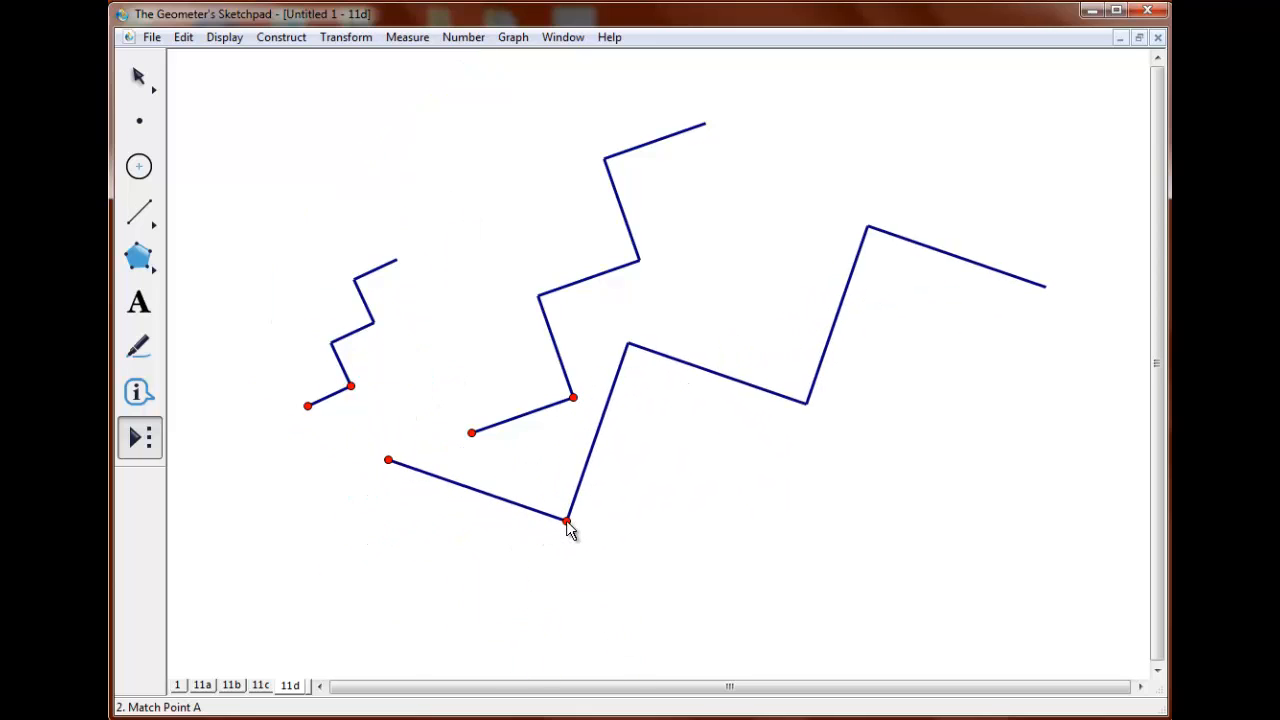
pyautogui.click(566, 522)
pyautogui.click(429, 307)
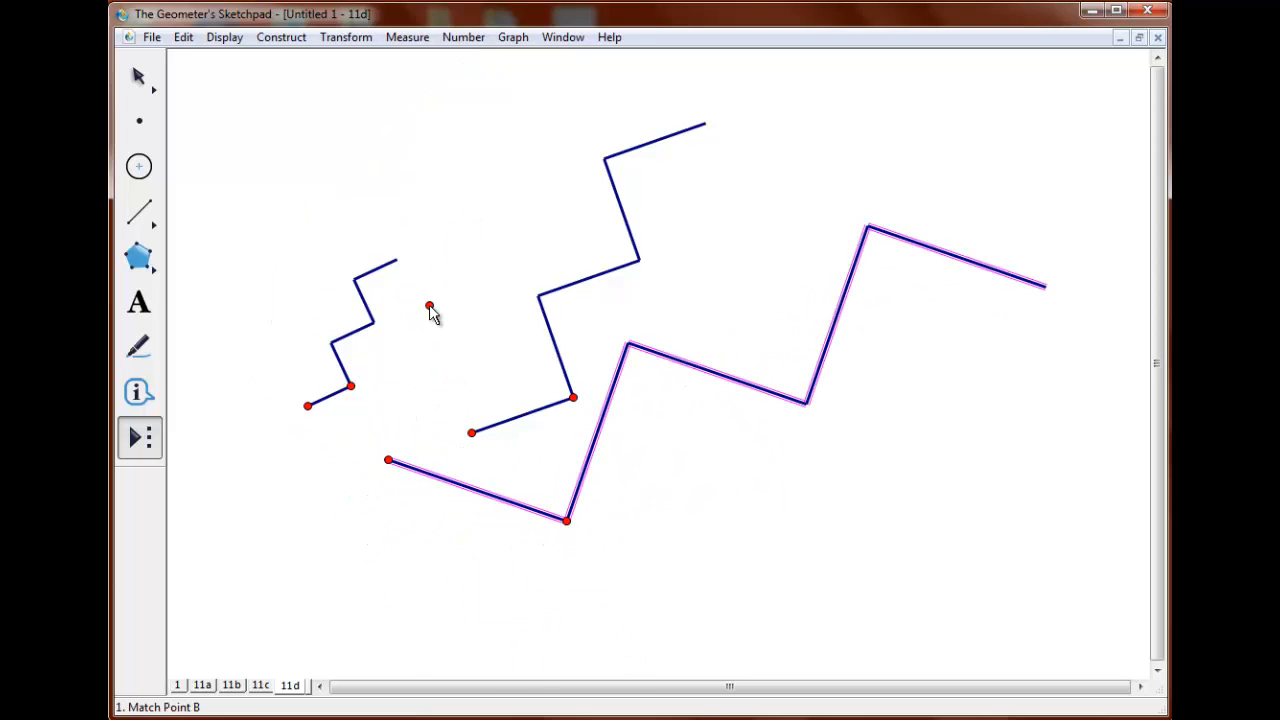
pyautogui.click(387, 462)
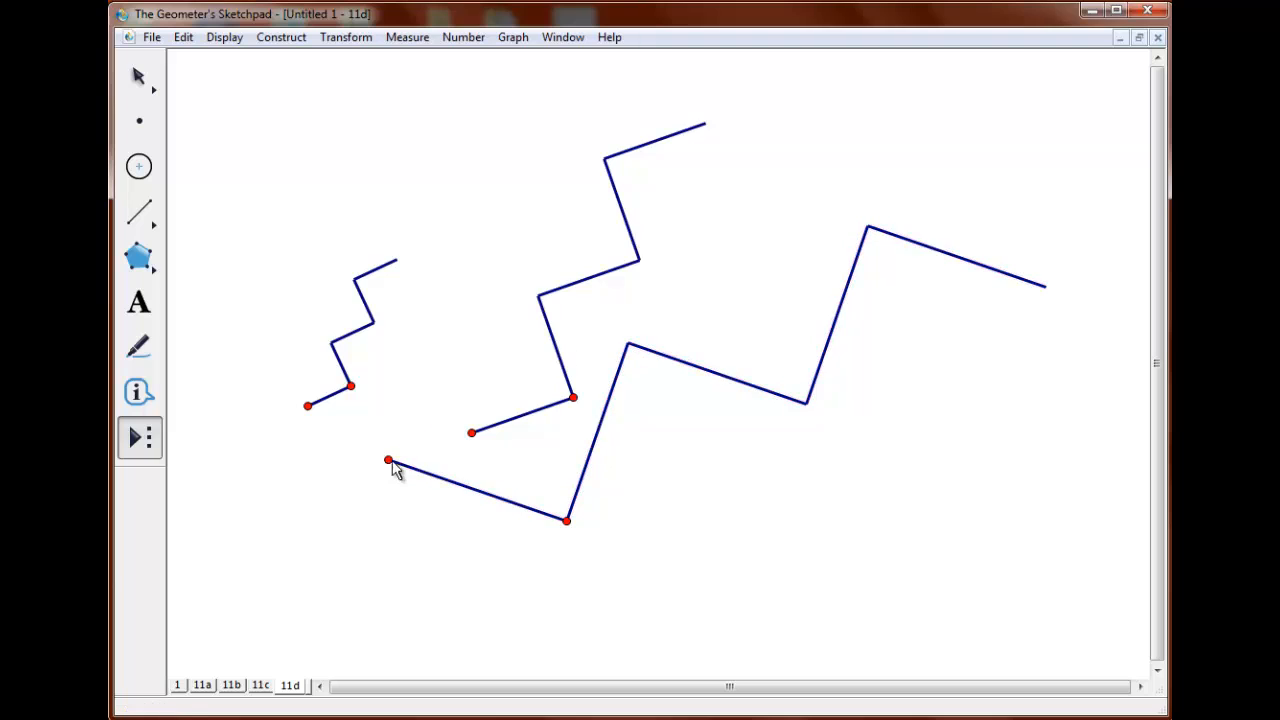
pyautogui.click(629, 346)
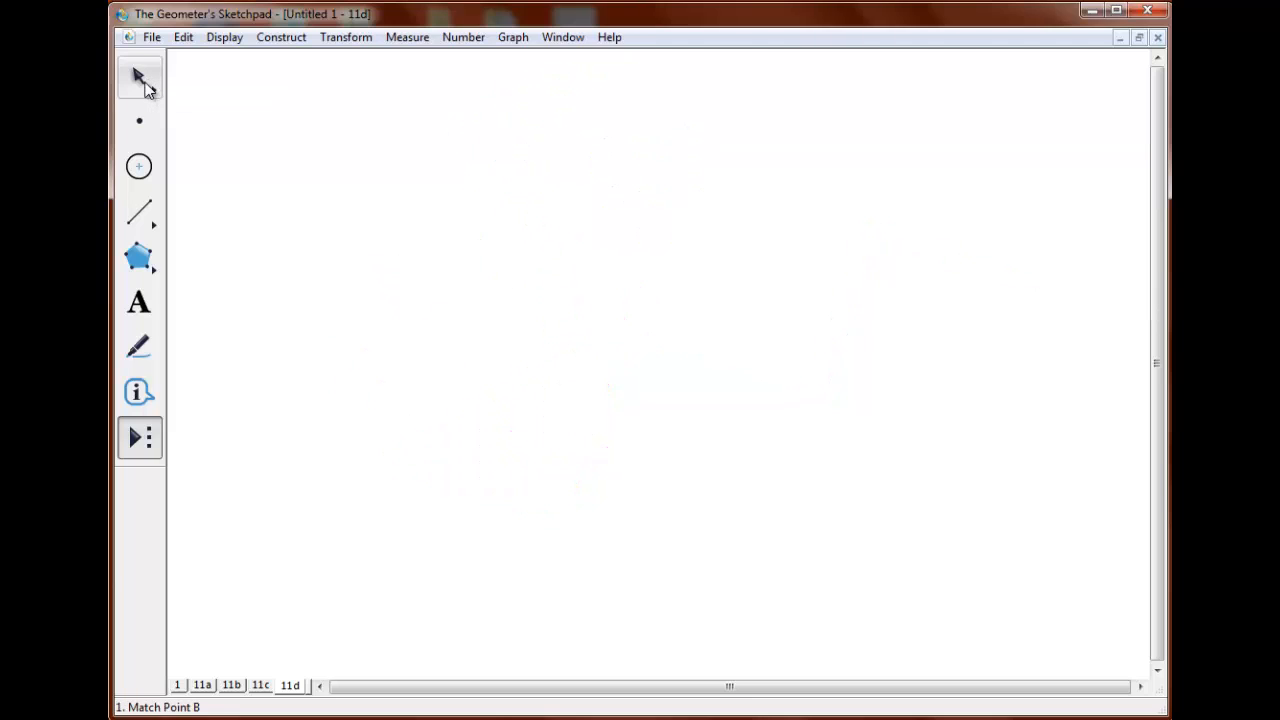
# Move the two points closer together and up, and rotate the left point 90° about the right one.
pyautogui.click(142, 82)
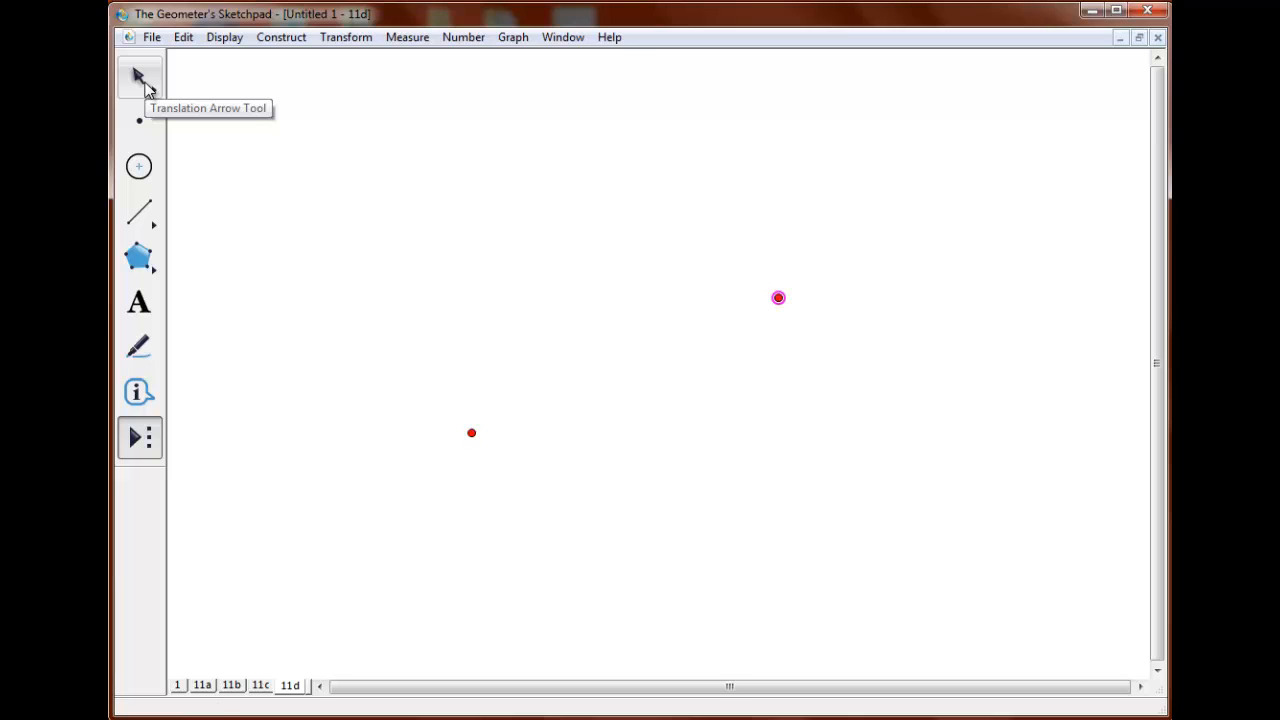
pyautogui.click(145, 86)
pyautogui.moveTo(779, 296); pyautogui.dragTo(663, 235)
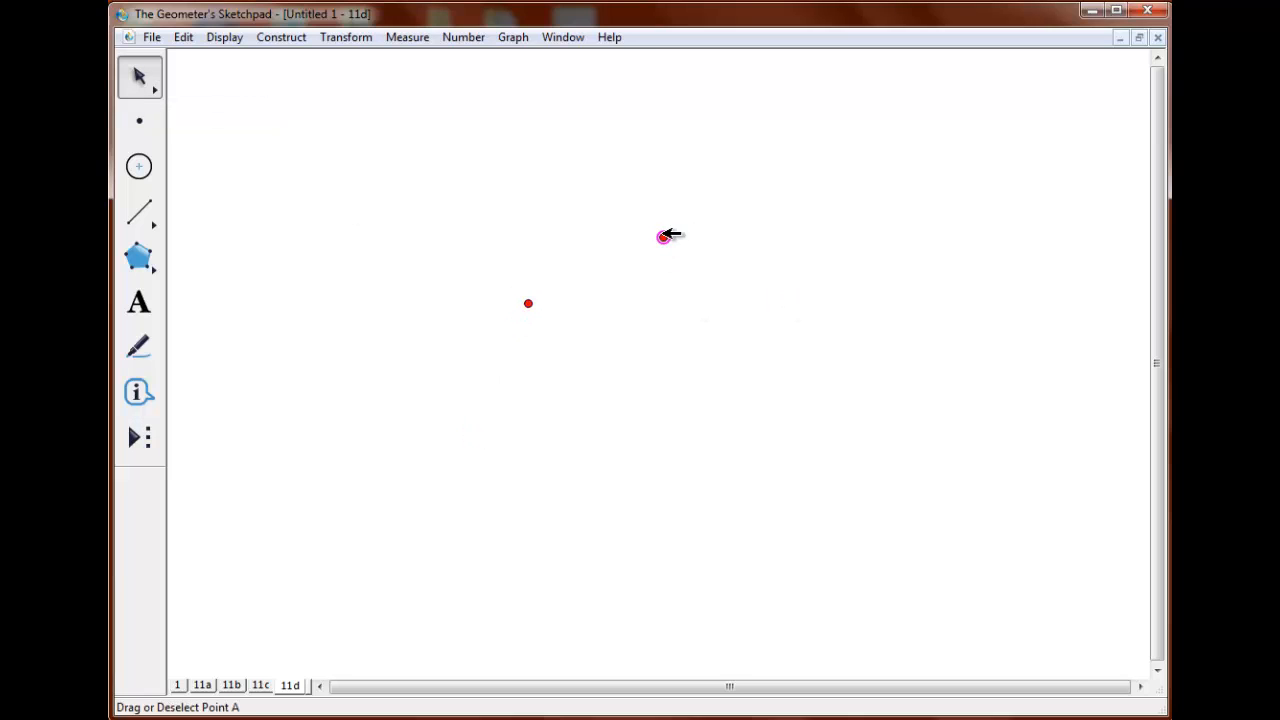
pyautogui.click(346, 37)
pyautogui.click(349, 215)
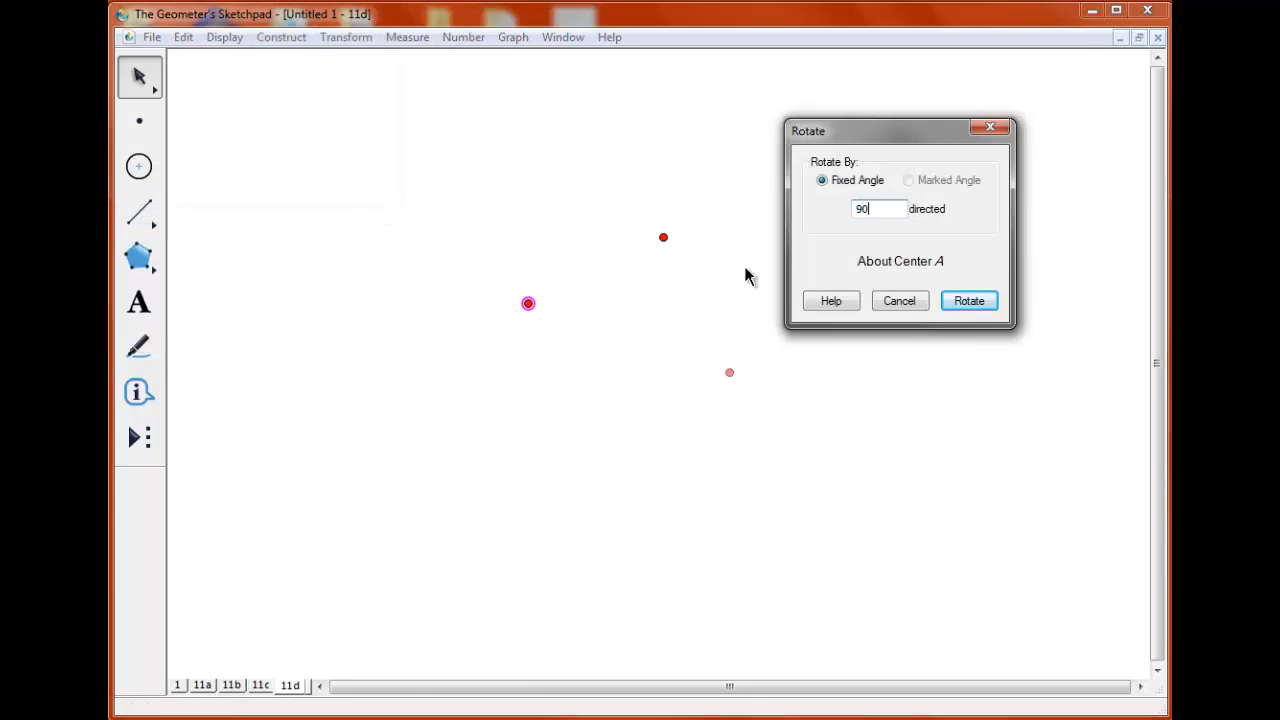
pyautogui.press('Return')
# Rotate the right original point -90° about the left one, and connect the two rotated points with a segment.
pyautogui.click(663, 237)
pyautogui.click(346, 37)
pyautogui.click(349, 215)
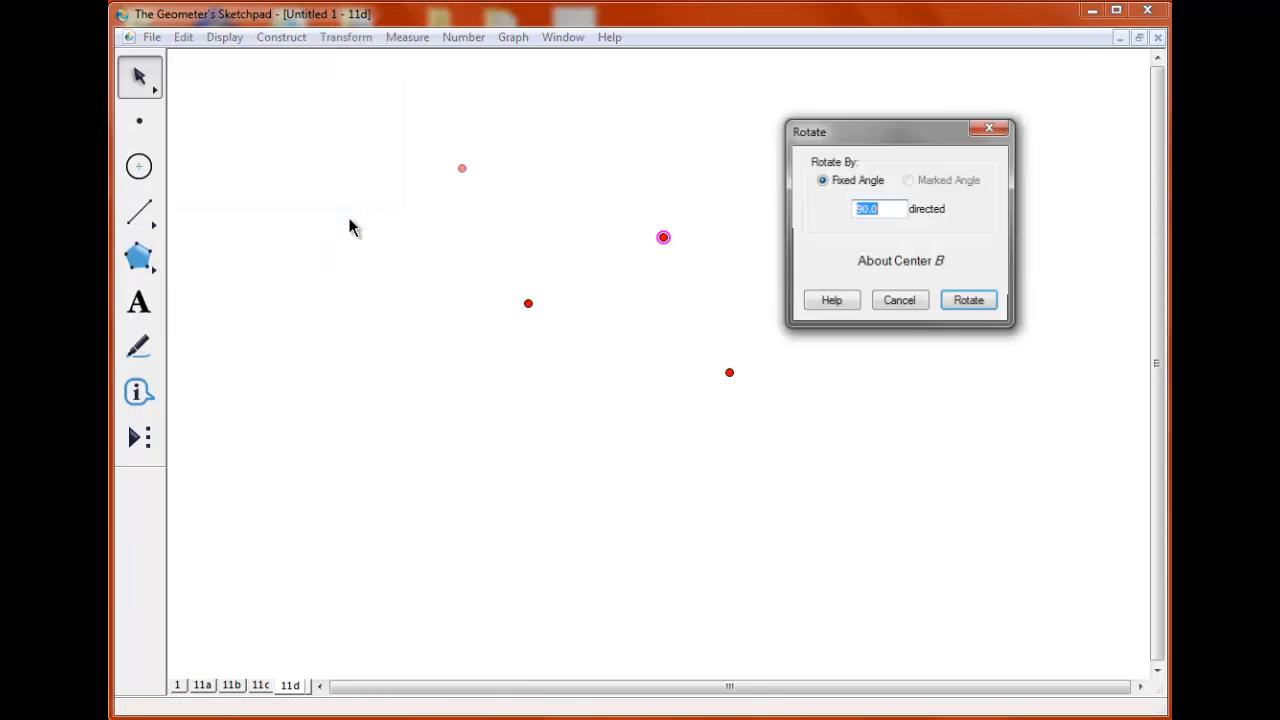
pyautogui.write('40')
pyautogui.press('Return')
pyautogui.click(139, 212)
pyautogui.moveTo(594, 438); pyautogui.dragTo(729, 372)
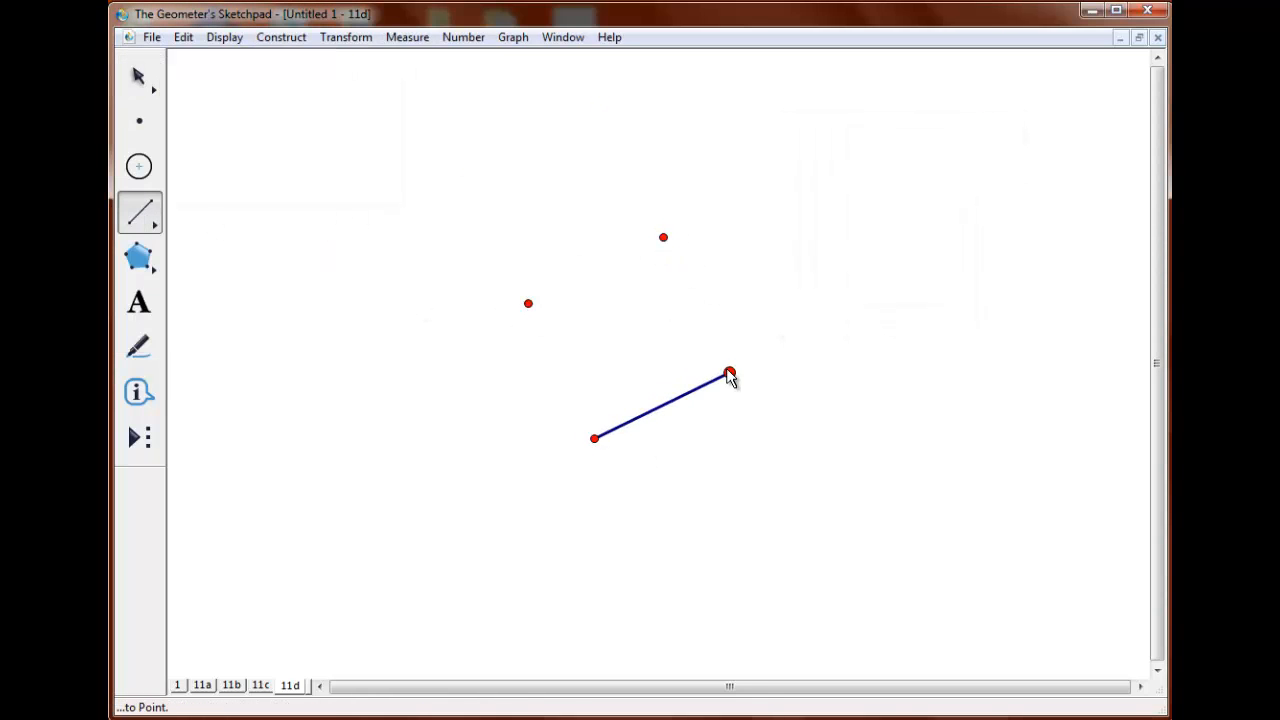
# Construct the square's diagonal from the lower-left to the upper-right point, and construct its midpoint.
pyautogui.click(139, 76)
pyautogui.click(594, 438)
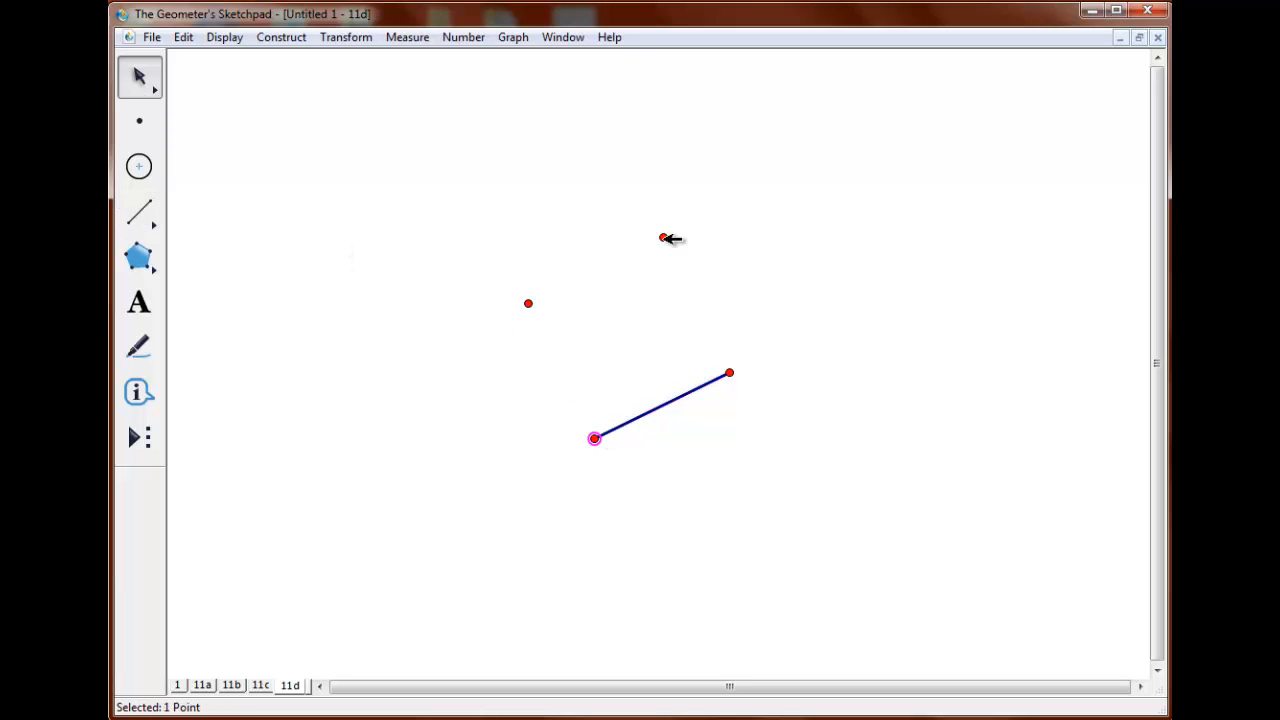
pyautogui.click(663, 237)
pyautogui.click(281, 37)
pyautogui.click(285, 129)
pyautogui.click(284, 37)
pyautogui.click(280, 84)
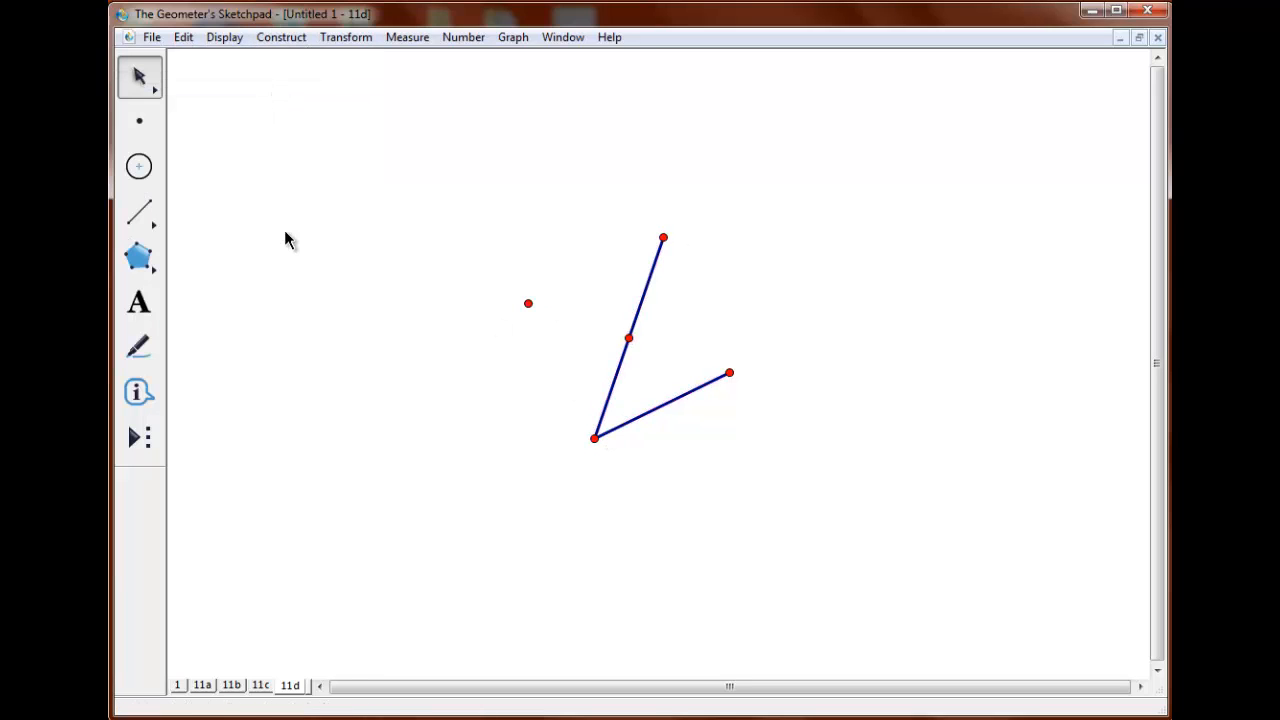
# Dilate the square's lower-right point to twice its distance from the diagonal's midpoint, and draw a circle centered at the midpoint through the dilated point.
pyautogui.click(346, 38)
pyautogui.click(335, 143)
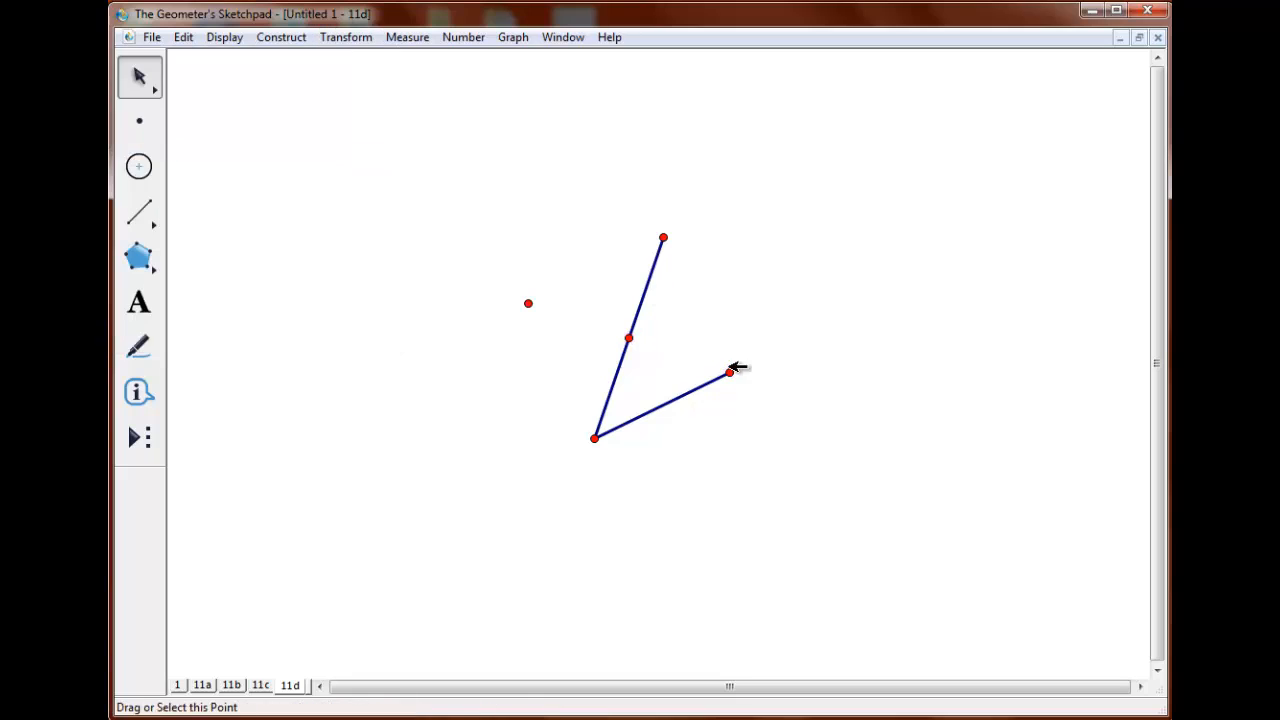
pyautogui.click(337, 41)
pyautogui.click(345, 195)
pyautogui.click(1008, 386)
pyautogui.click(139, 167)
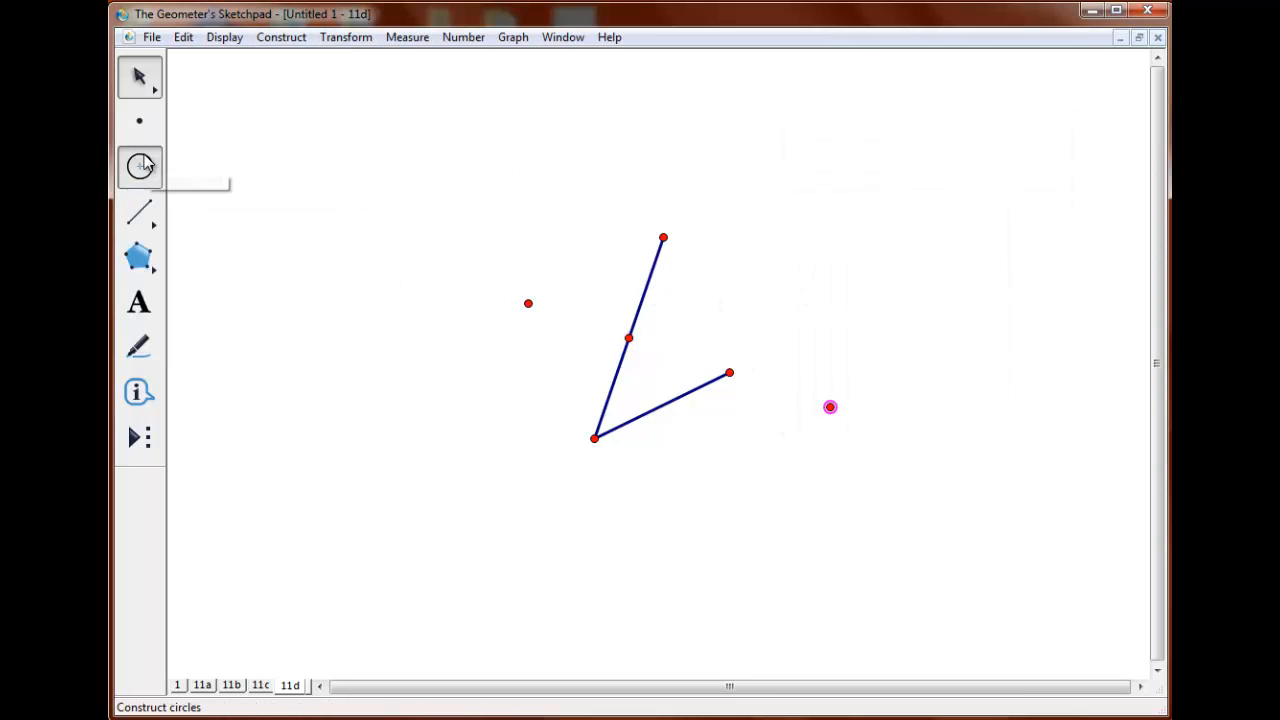
pyautogui.moveTo(628, 338); pyautogui.dragTo(830, 407)
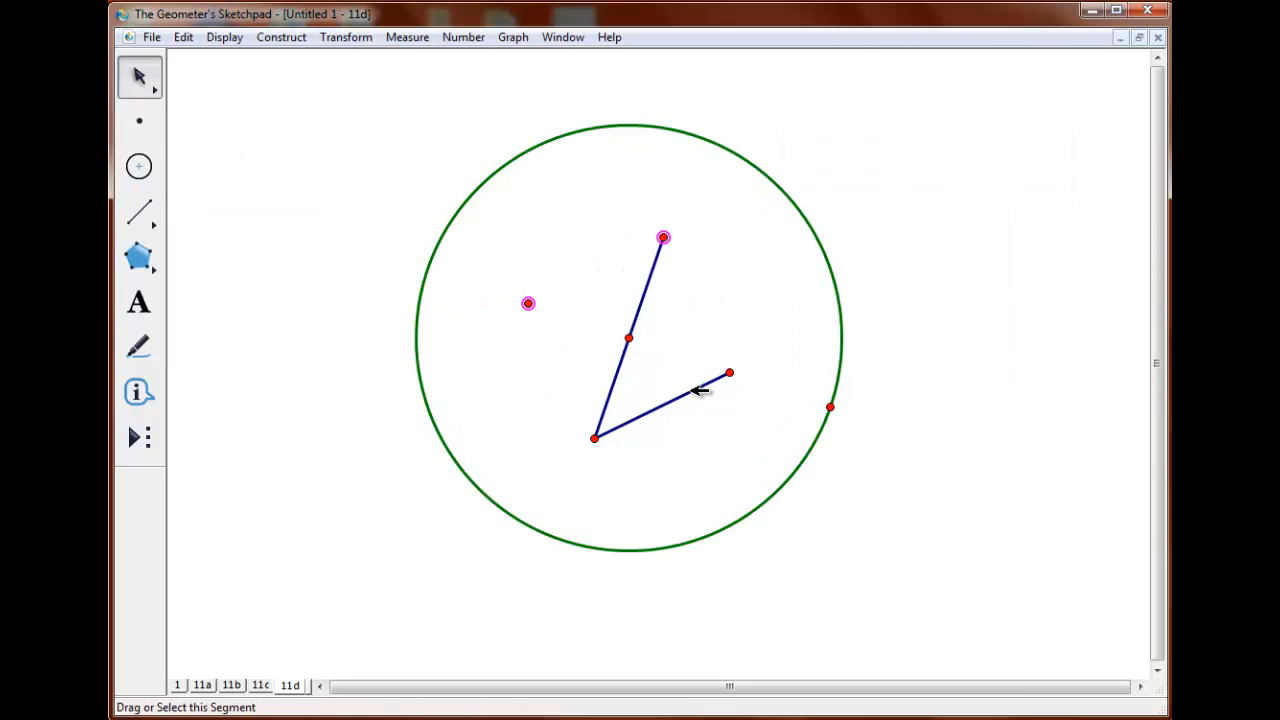
# Create a custom tool named 11d07 from the two upper points, the lower segment and the circle, and delete everything in the sketch.
pyautogui.click(700, 390)
pyautogui.click(823, 234)
pyautogui.click(139, 437)
pyautogui.click(251, 120)
pyautogui.write('1')
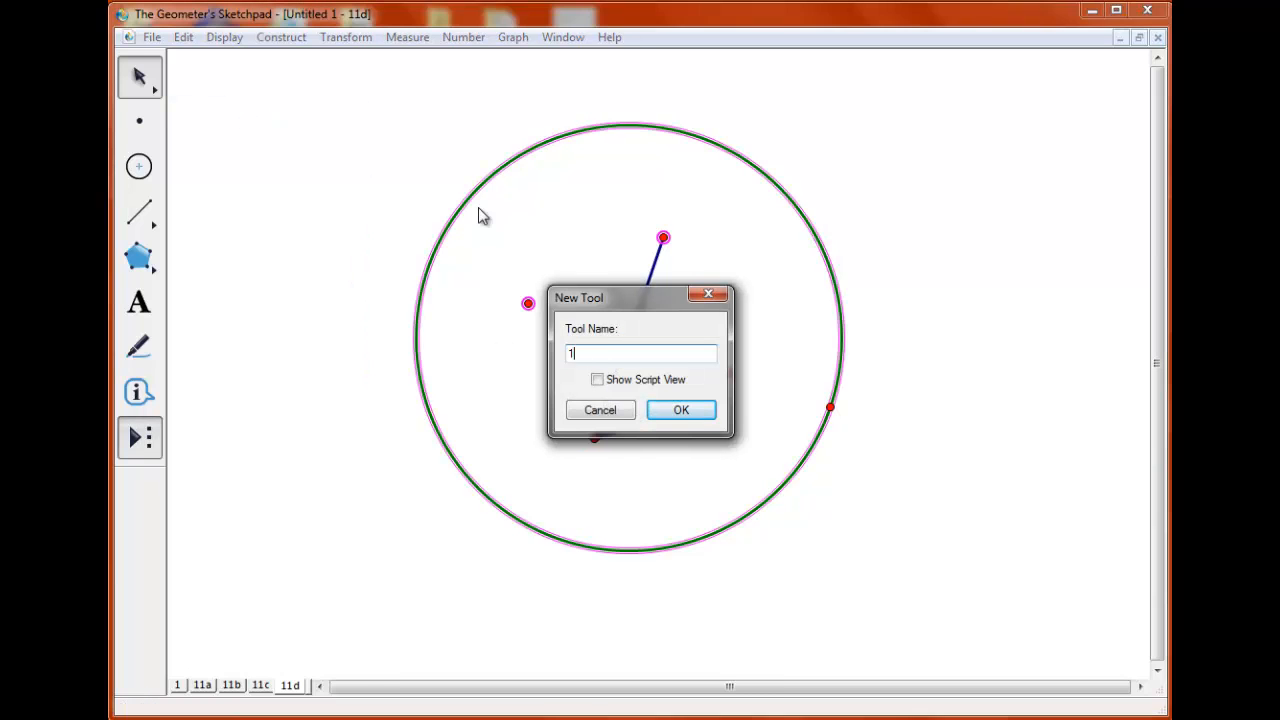
pyautogui.write('1q67')
pyautogui.click(692, 406)
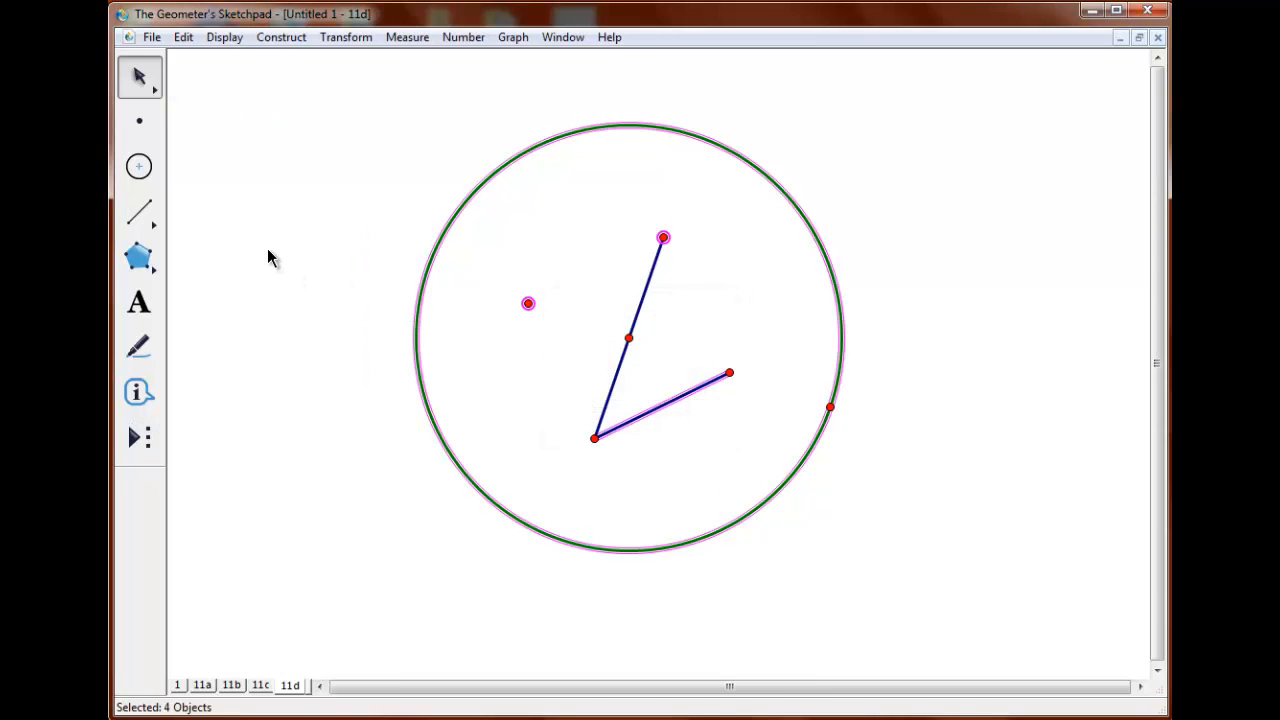
pyautogui.hotkey('ctrl', 'a')
pyautogui.press('Delete')
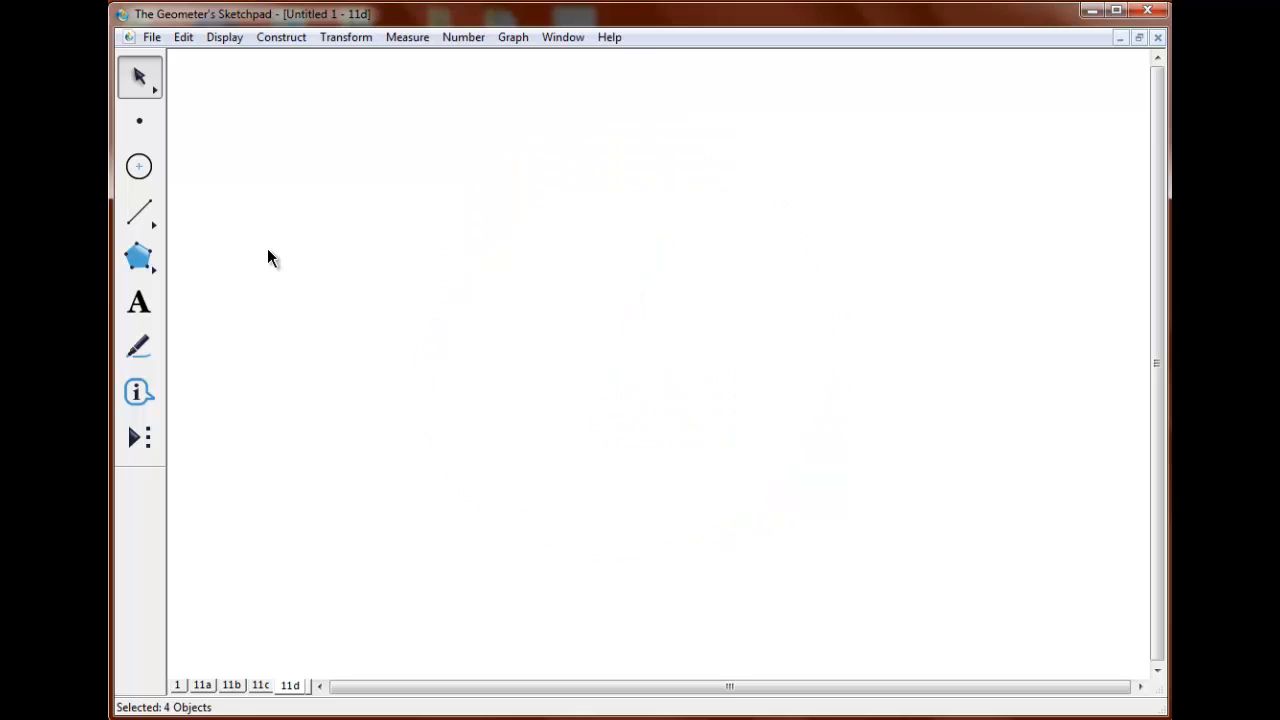
# Try out the 11d07 tool by placing three faces of decreasing size, the smaller two inside the first.
pyautogui.click(140, 438)
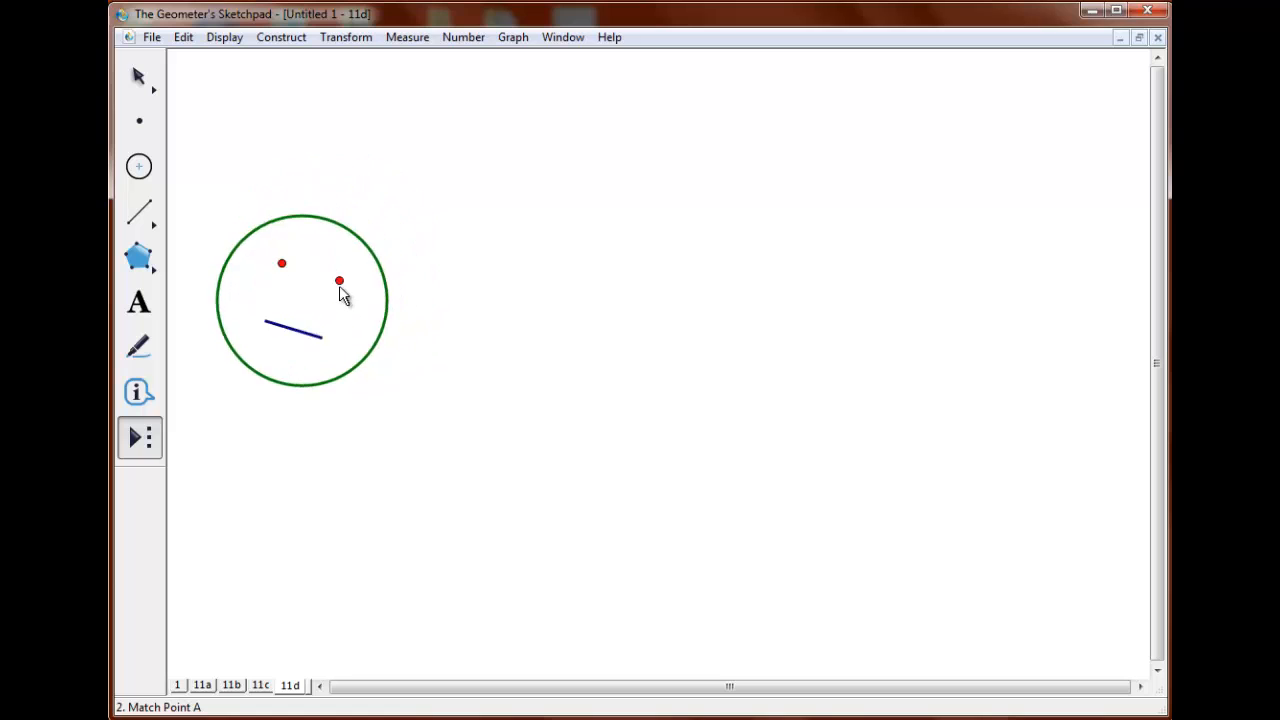
pyautogui.click(394, 249)
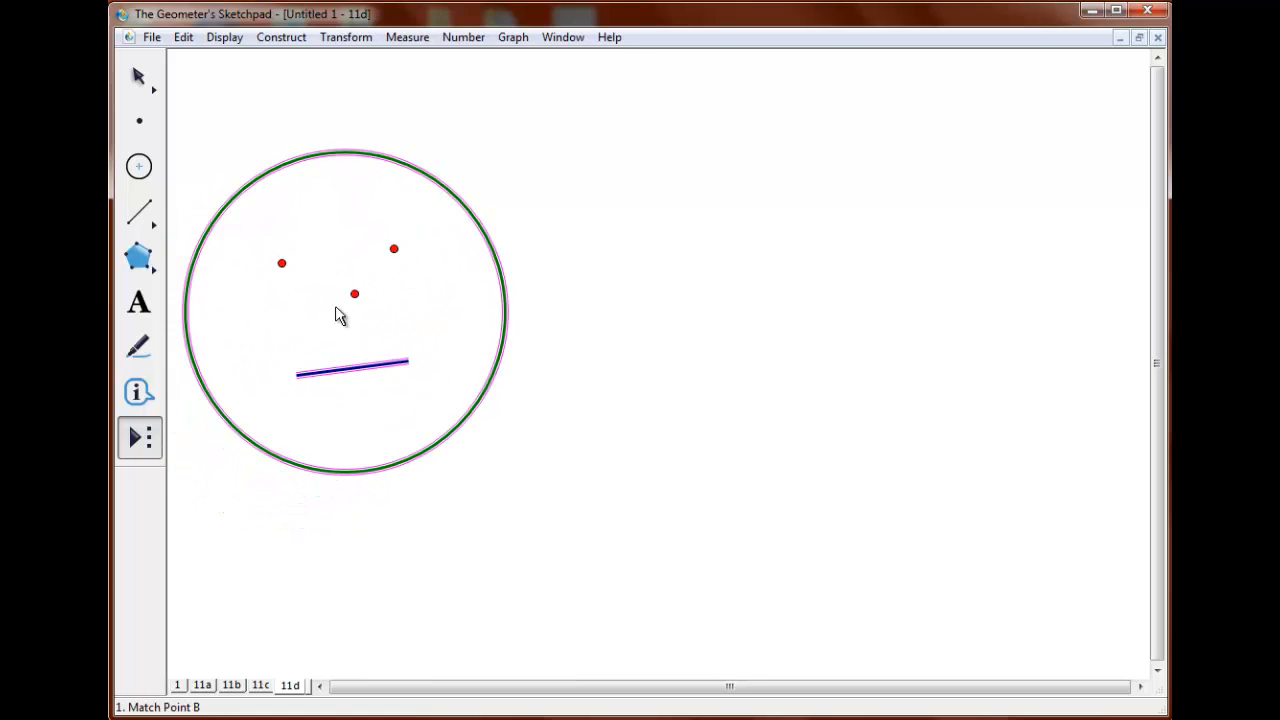
pyautogui.click(335, 307)
pyautogui.click(335, 307)
pyautogui.click(389, 315)
pyautogui.click(373, 328)
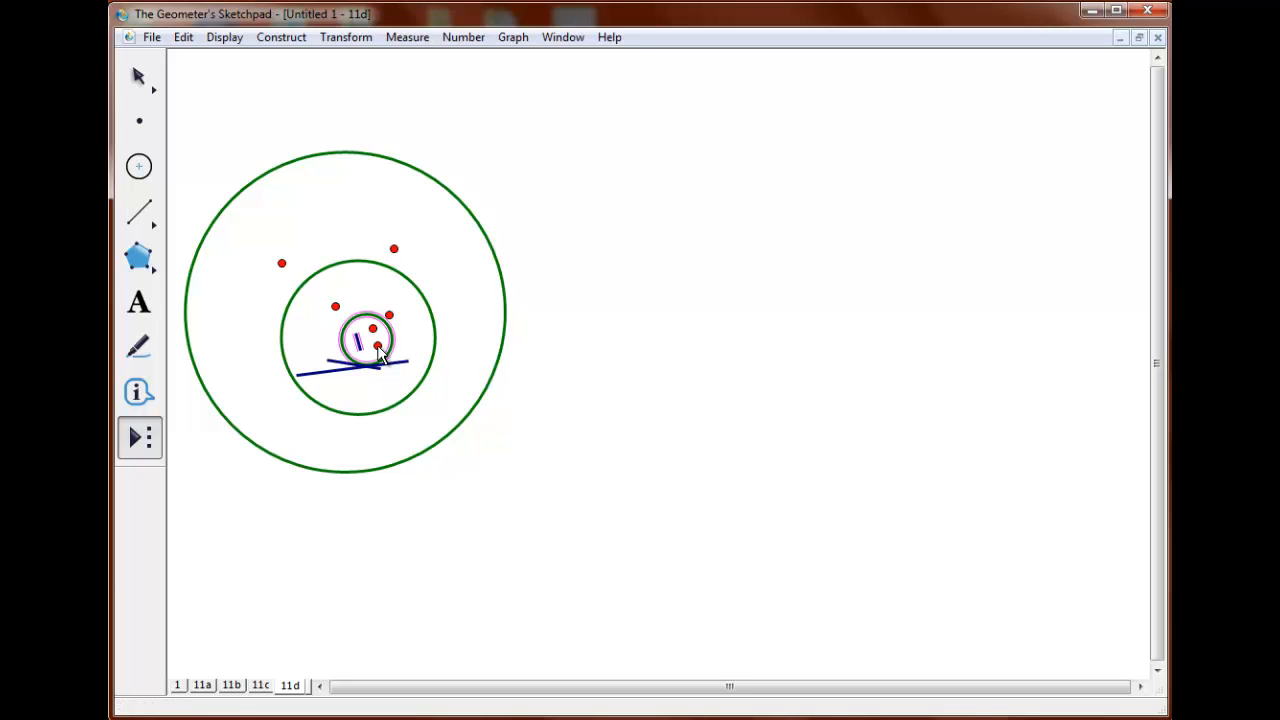
pyautogui.click(377, 345)
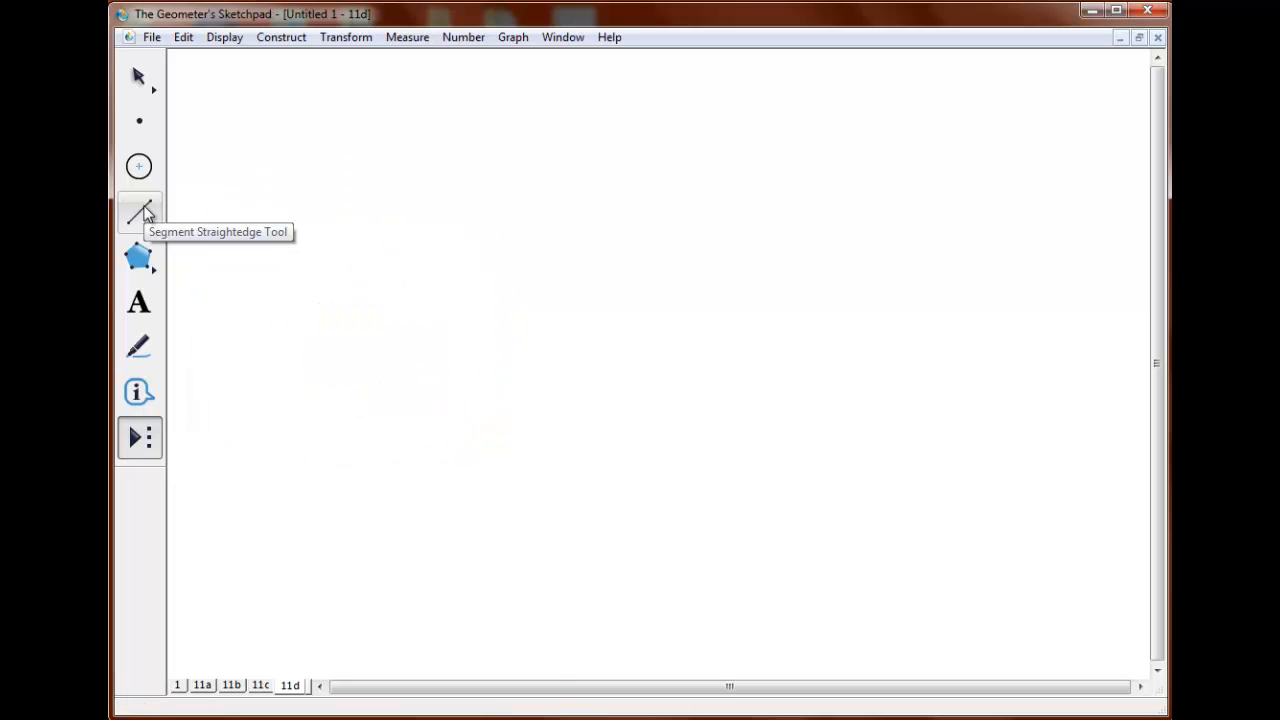
# Draw a long, slightly rising segment across the page, and place a face with the 11d07 tool from its left endpoint to a point on it.
pyautogui.click(140, 212)
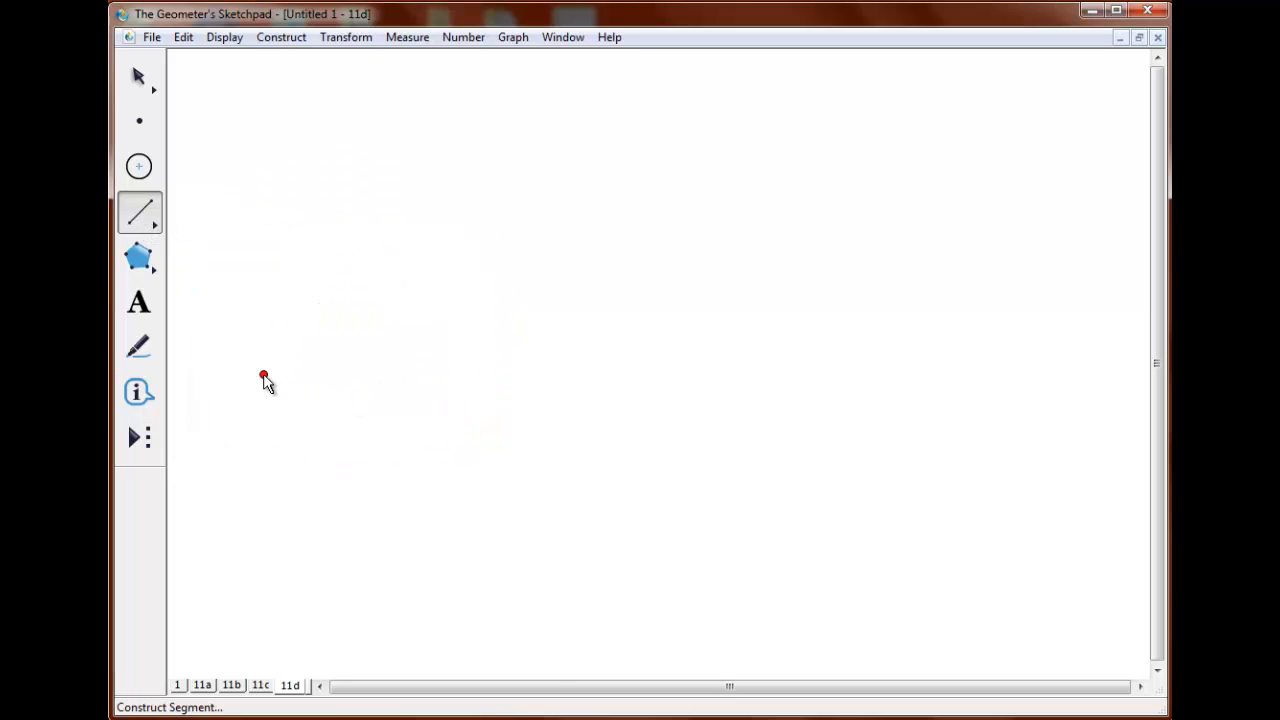
pyautogui.moveTo(264, 377); pyautogui.dragTo(853, 322)
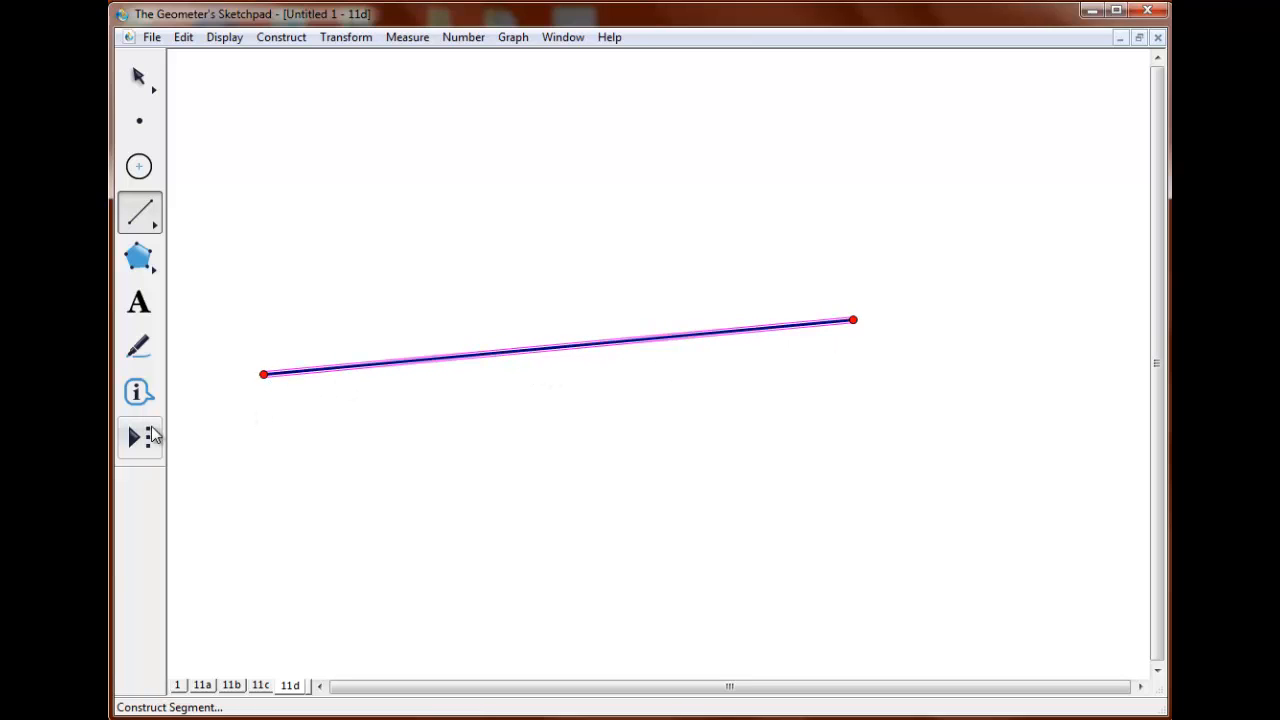
pyautogui.click(148, 440)
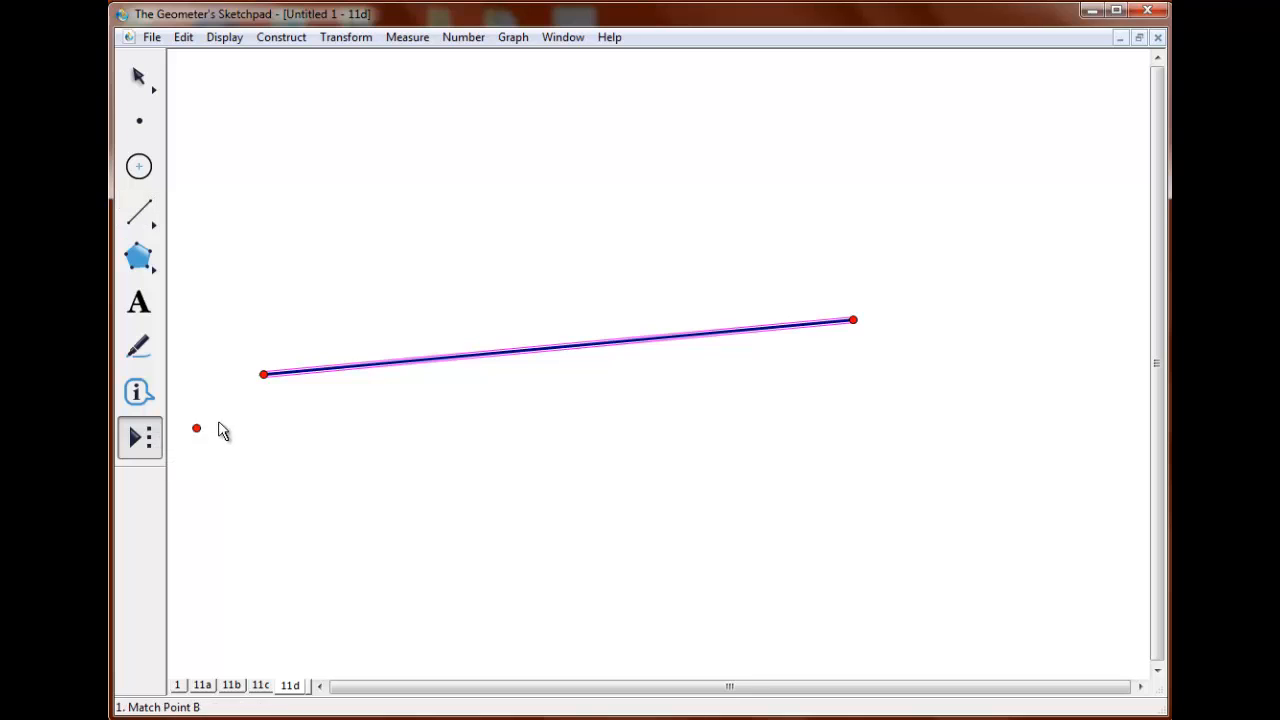
pyautogui.click(265, 377)
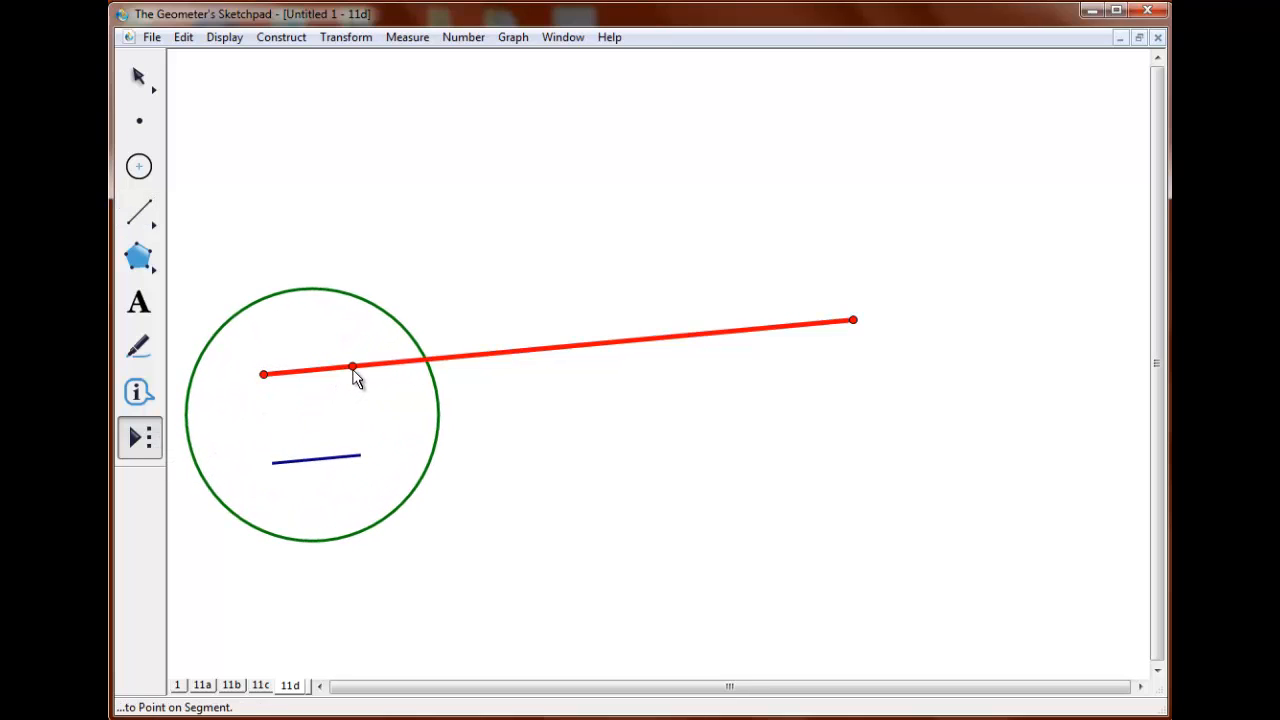
pyautogui.click(352, 367)
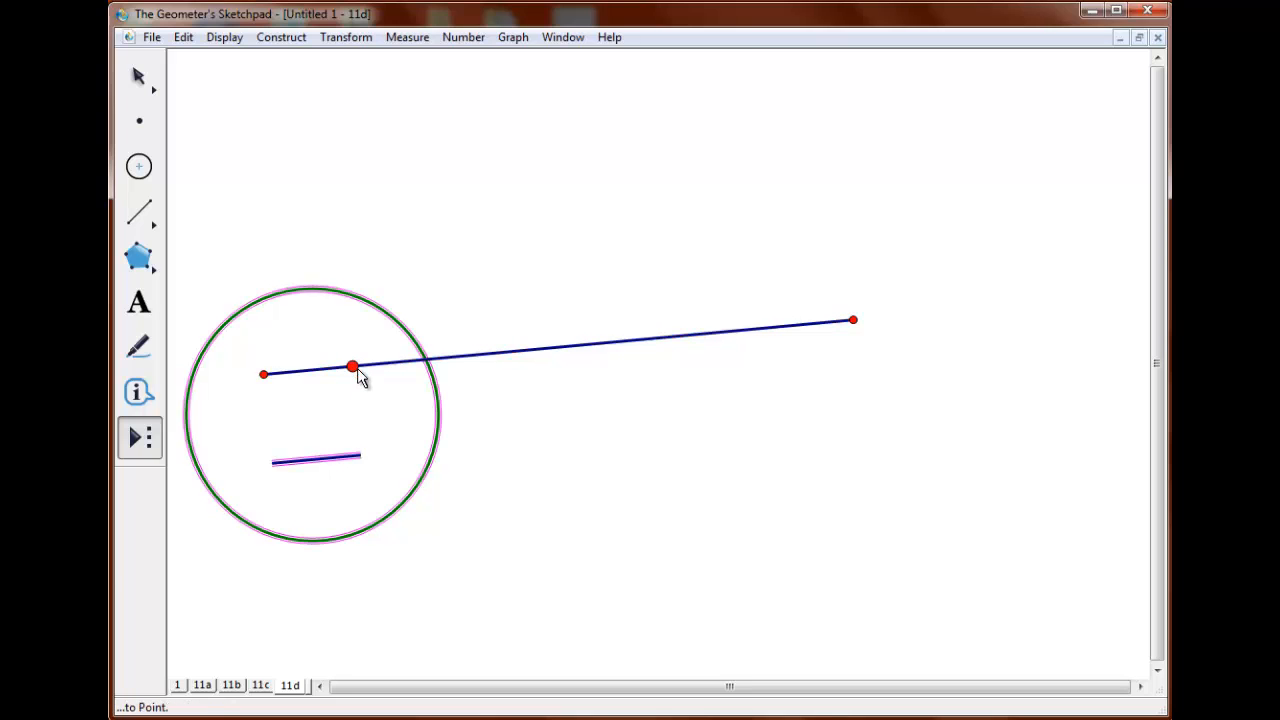
# Add eight more faces along the segment, each from the previous face's right eye to where the previous circle crosses the segment.
pyautogui.click(353, 367)
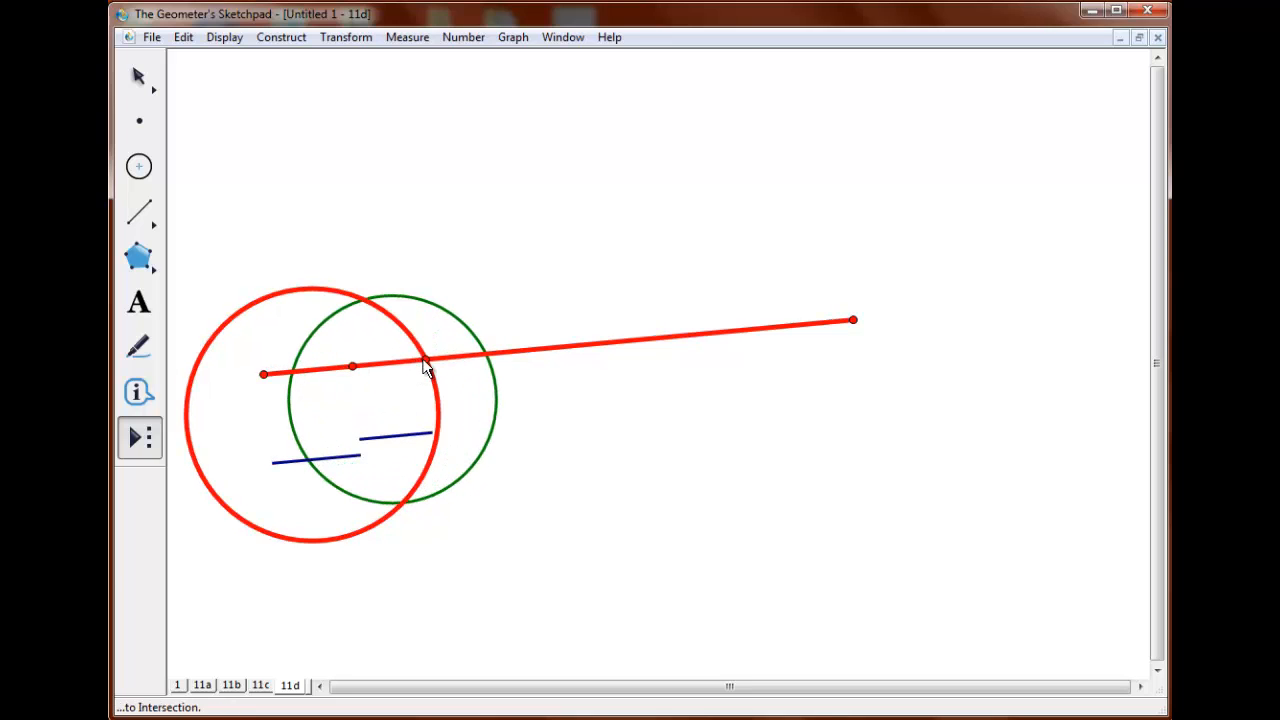
pyautogui.click(425, 360)
pyautogui.click(427, 361)
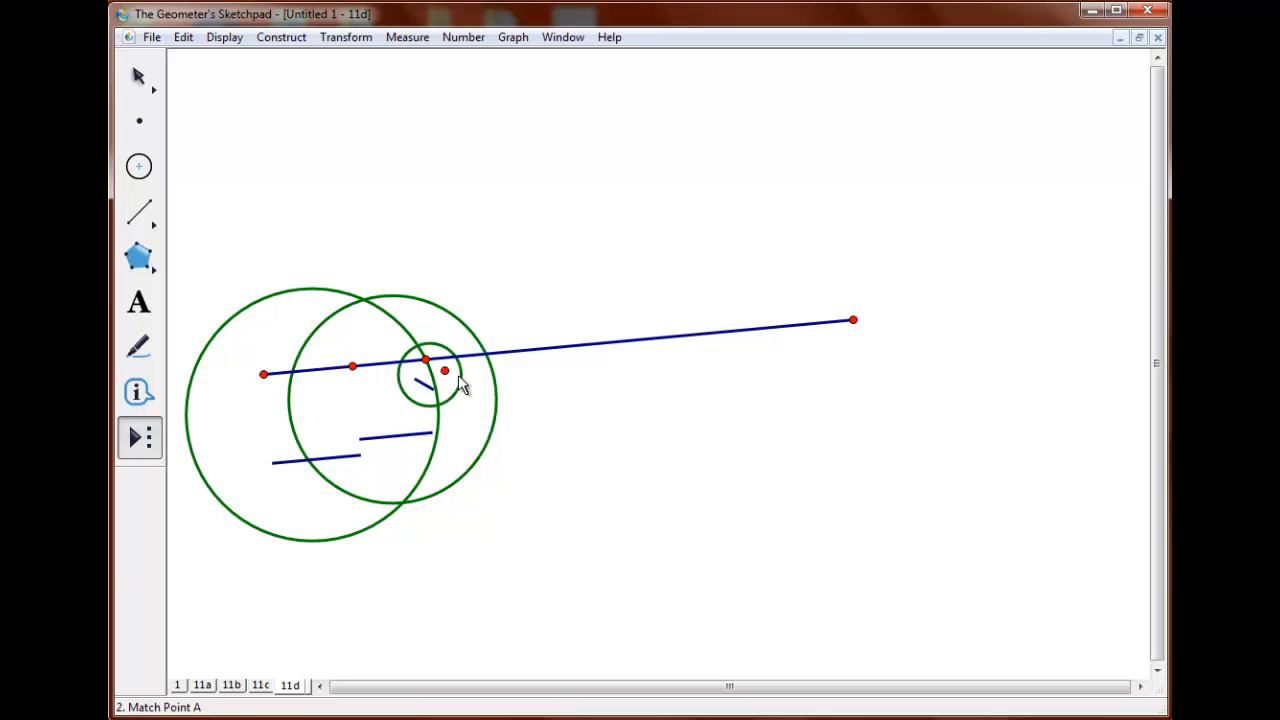
pyautogui.click(486, 357)
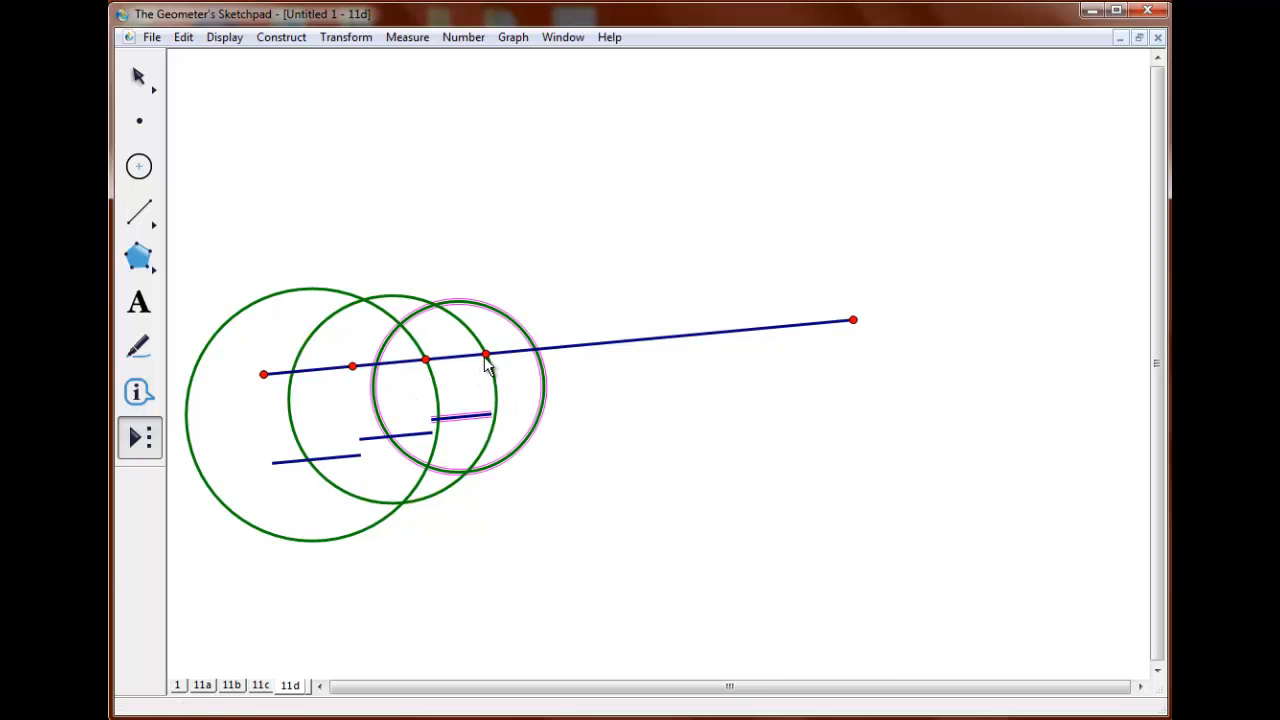
pyautogui.click(487, 358)
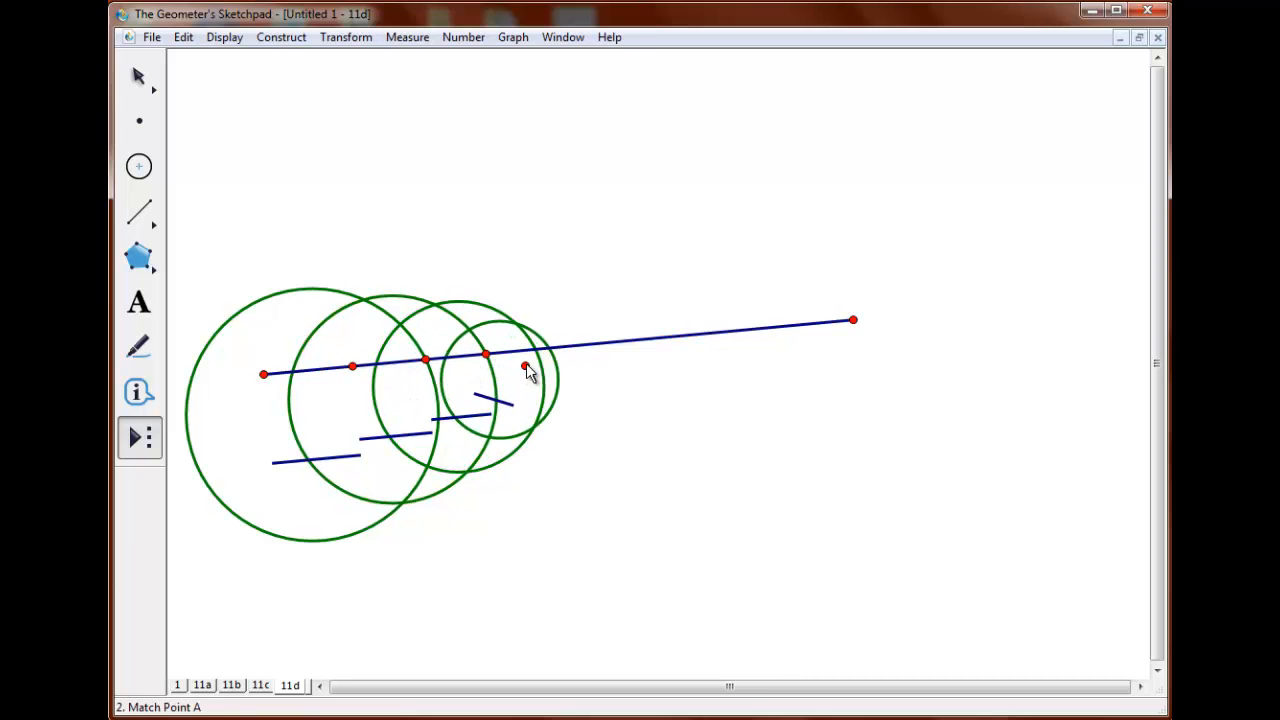
pyautogui.click(537, 361)
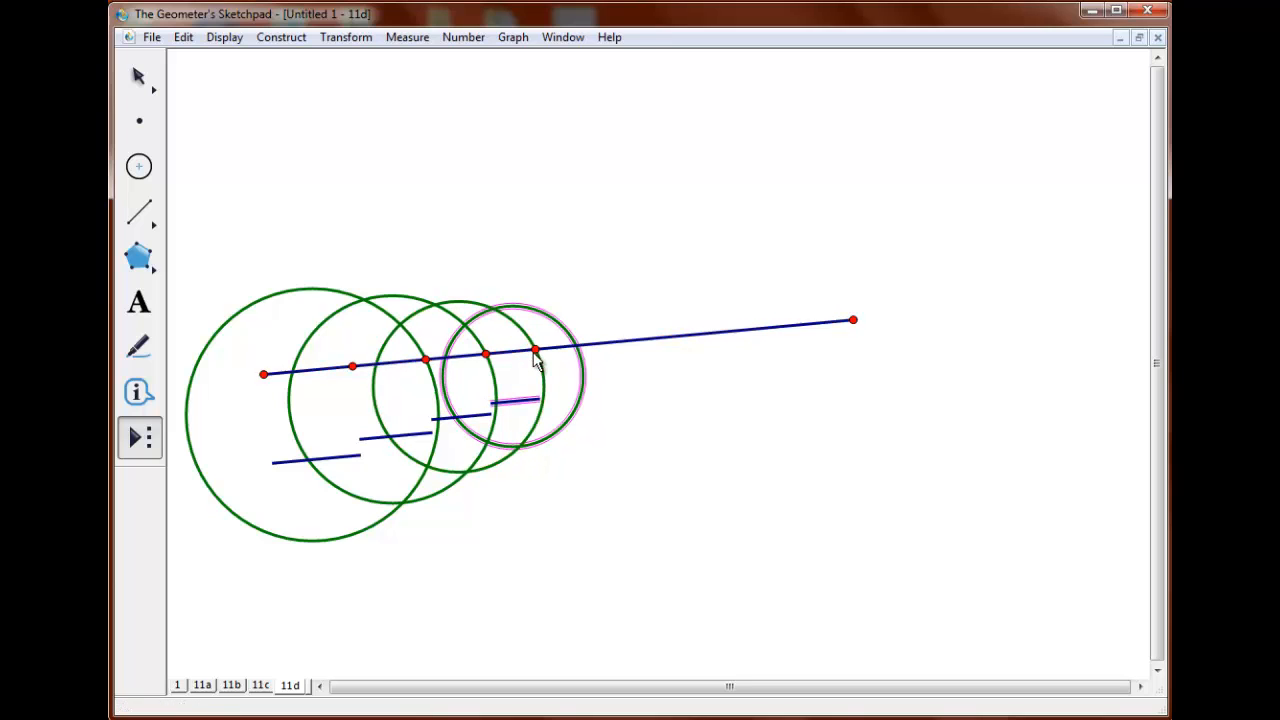
pyautogui.click(537, 352)
pyautogui.click(578, 348)
pyautogui.click(578, 348)
pyautogui.click(610, 346)
pyautogui.click(611, 346)
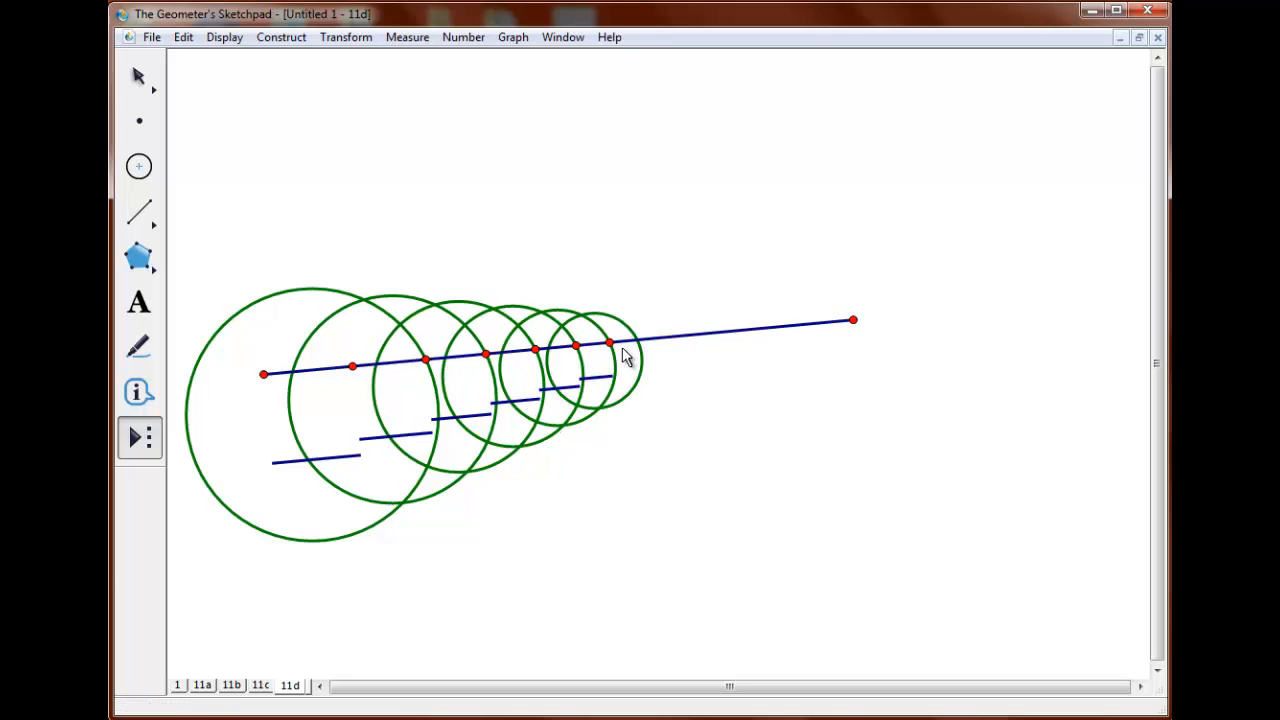
pyautogui.click(639, 342)
pyautogui.click(660, 338)
pyautogui.click(679, 336)
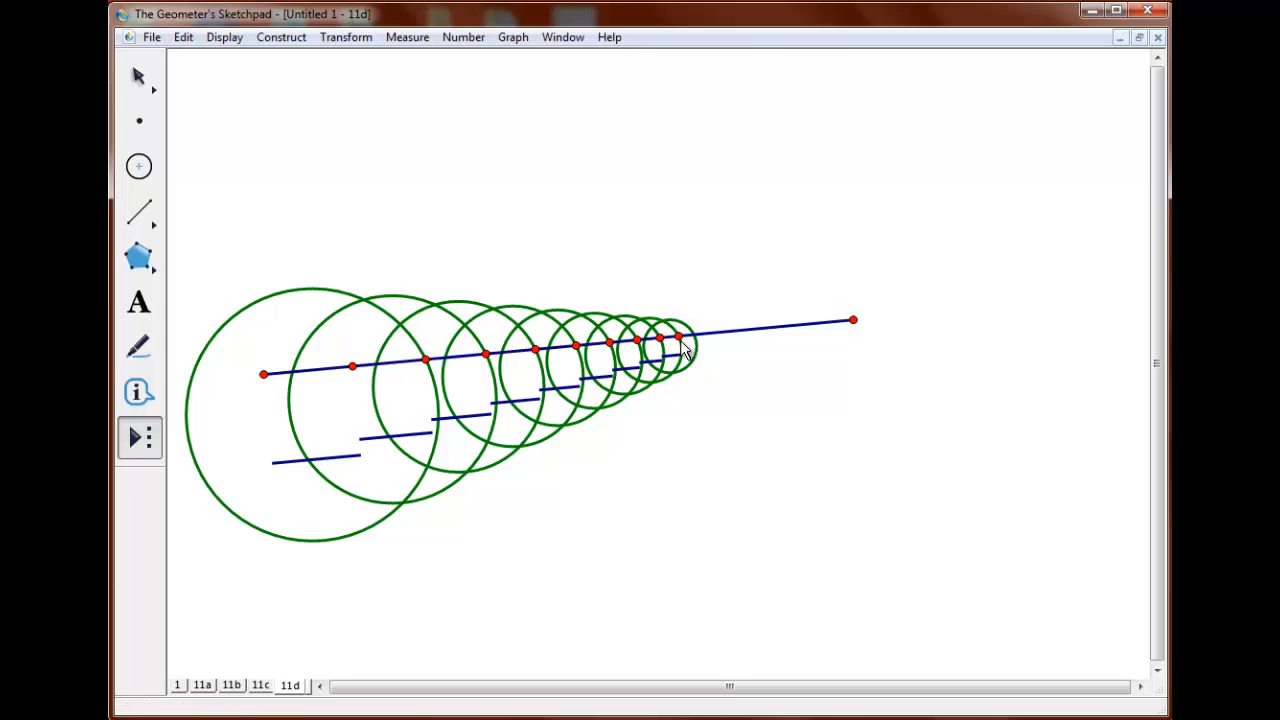
# Add a few more, ever smaller faces at the narrow end of the chain along the segment.
pyautogui.click(697, 337)
pyautogui.click(719, 334)
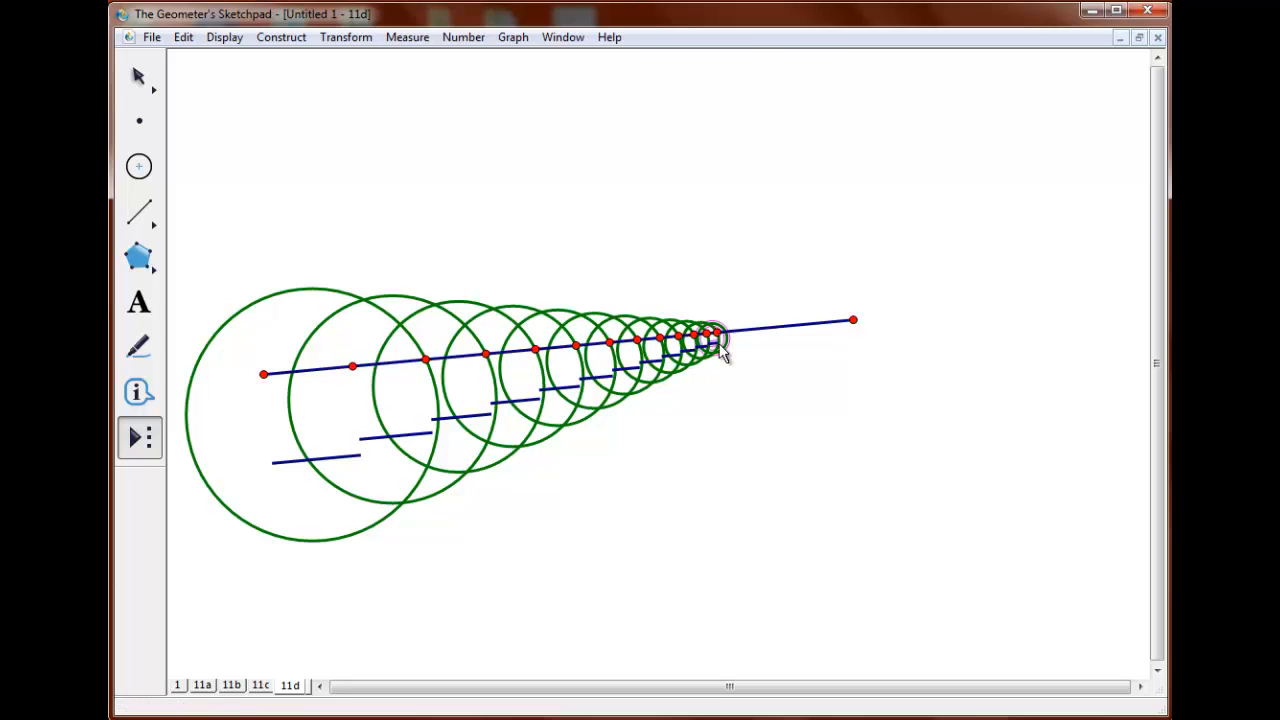
pyautogui.click(719, 334)
pyautogui.click(728, 333)
pyautogui.click(728, 333)
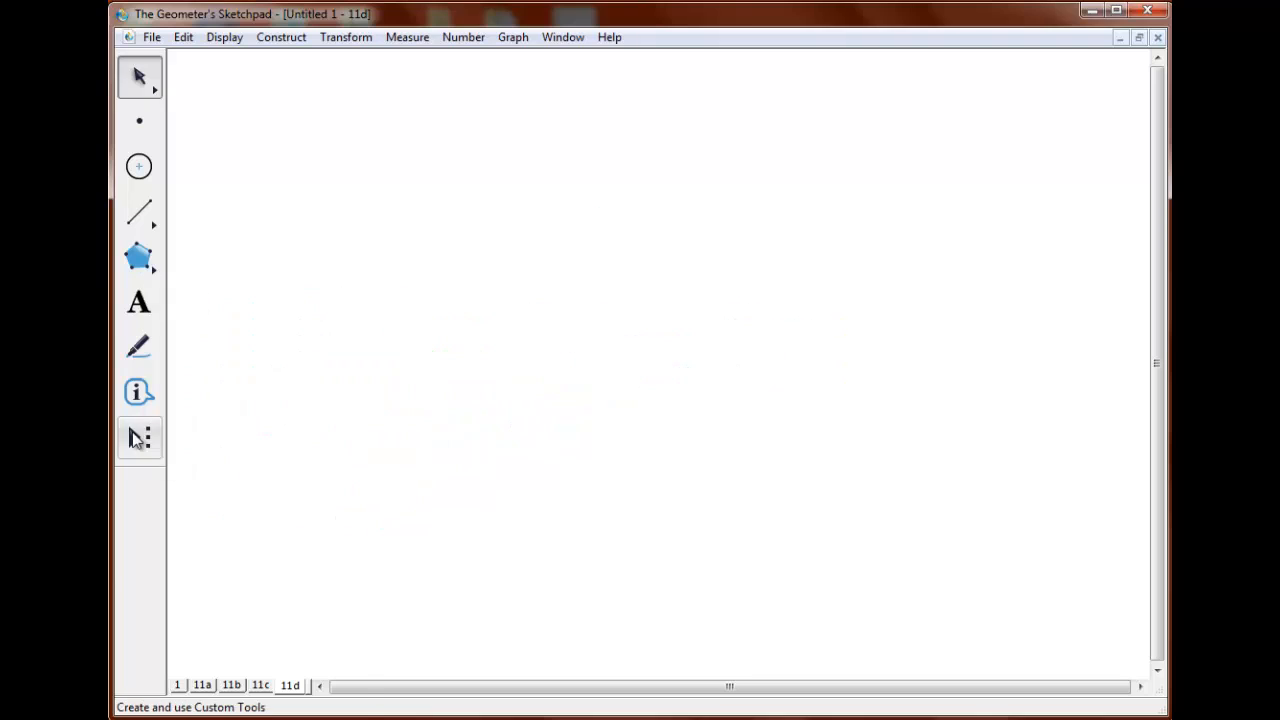
# Clear the page and place an integer slider, with its value N in the upper left corner and its segment in the lower left.
pyautogui.click(139, 438)
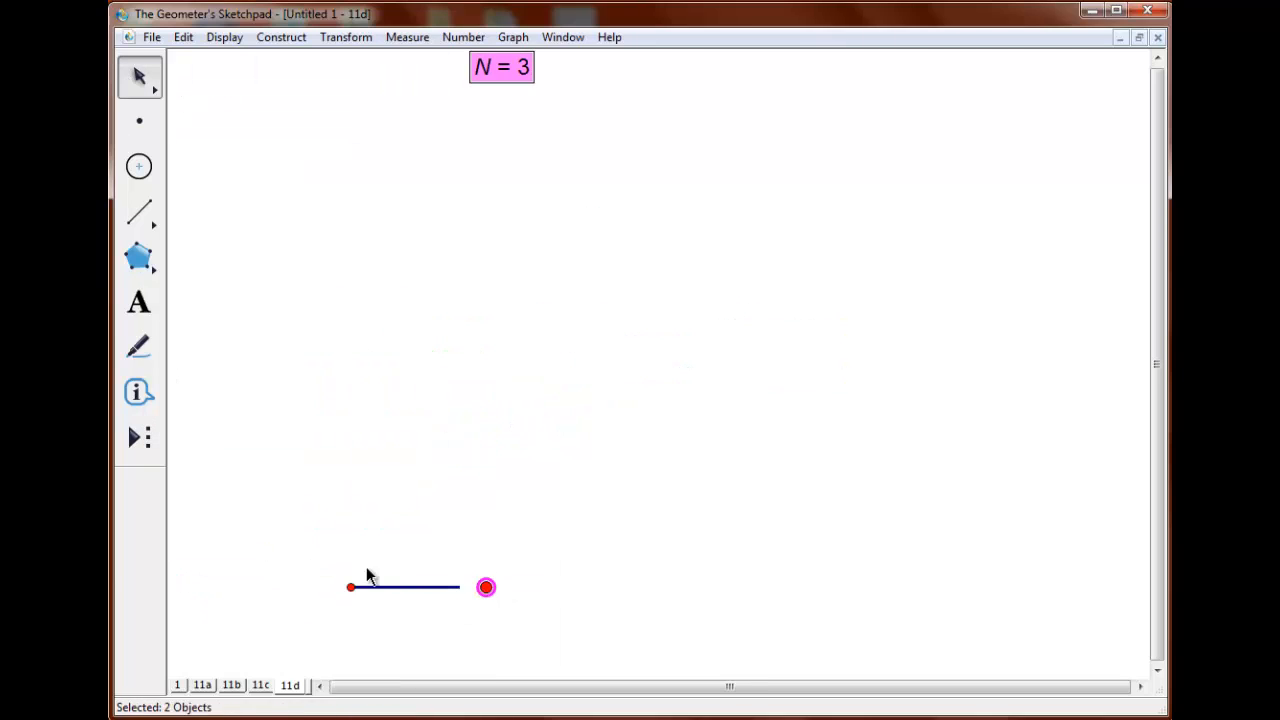
pyautogui.moveTo(495, 64); pyautogui.dragTo(201, 67)
pyautogui.moveTo(351, 587); pyautogui.dragTo(190, 615)
# Change the multiplier in the slider's N calculation to 5, and shorten the slider so that N is 8.
pyautogui.doubleClick(218, 66)
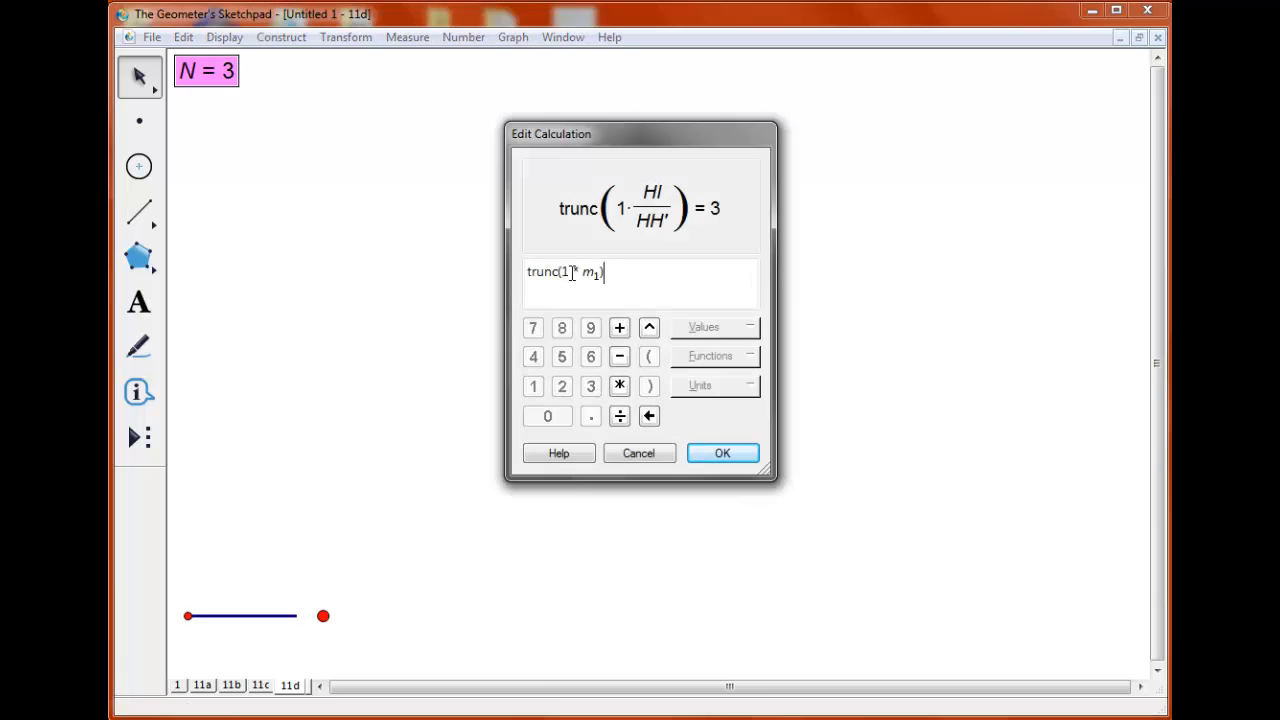
pyautogui.write('5')
pyautogui.click(723, 451)
pyautogui.moveTo(385, 607); pyautogui.dragTo(258, 613)
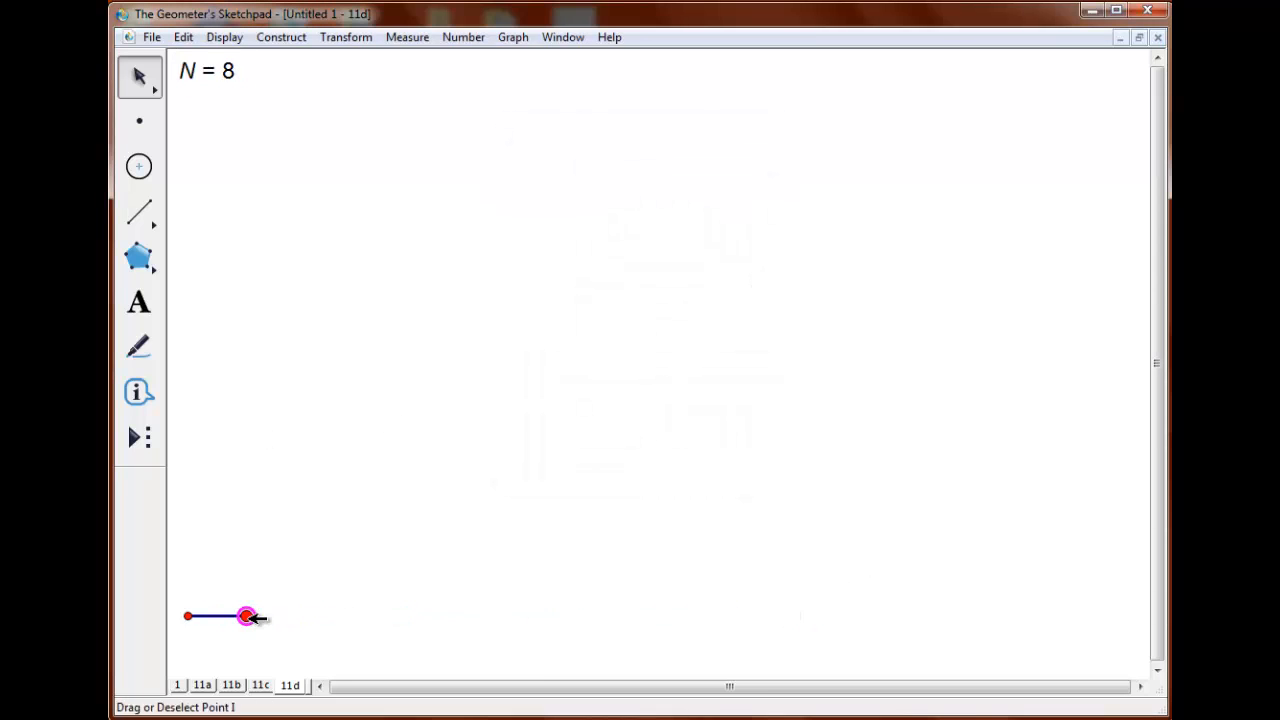
# Draw a long, slightly rising segment across the upper page, and place a face with the 11d07 tool below its left part.
pyautogui.click(139, 212)
pyautogui.moveTo(255, 264); pyautogui.dragTo(985, 206)
pyautogui.click(145, 443)
pyautogui.click(212, 478)
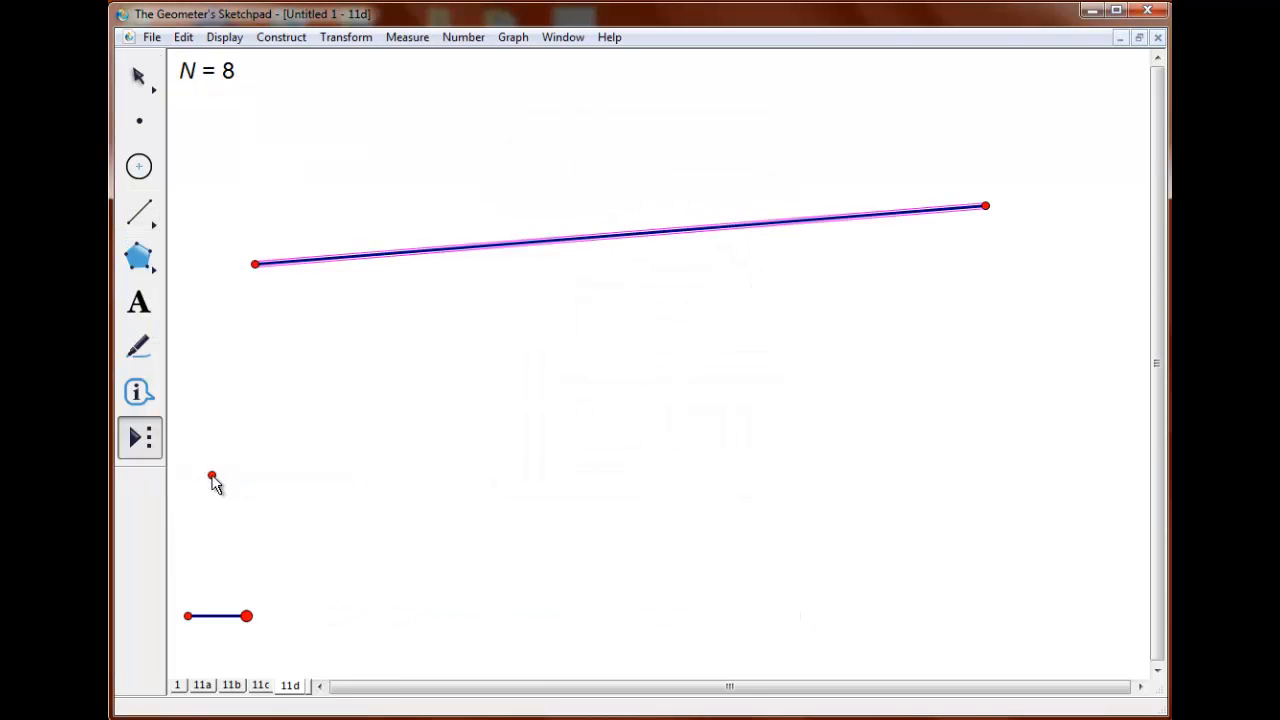
pyautogui.click(261, 421)
pyautogui.click(337, 370)
# Move the face up by both eyes until its circle crosses the segment, and construct the right intersection of circle and segment.
pyautogui.click(139, 77)
pyautogui.click(250, 358)
pyautogui.click(337, 370)
pyautogui.moveTo(262, 423); pyautogui.dragTo(299, 365)
pyautogui.click(396, 264)
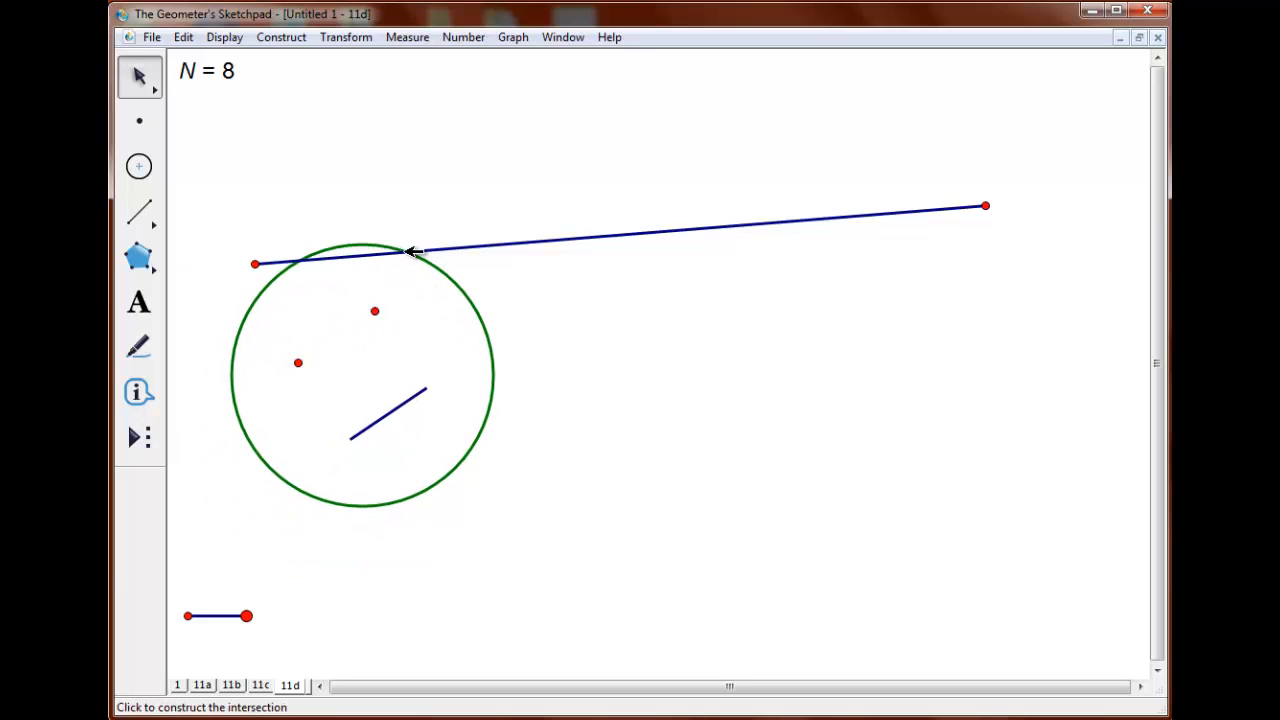
# Iterate the two eyes to depth N, mapping the left eye to the right eye and the right eye to the circle-segment intersection, displaying the full orbit.
pyautogui.click(237, 82)
pyautogui.click(340, 37)
pyautogui.click(186, 286)
pyautogui.click(375, 311)
pyautogui.click(406, 252)
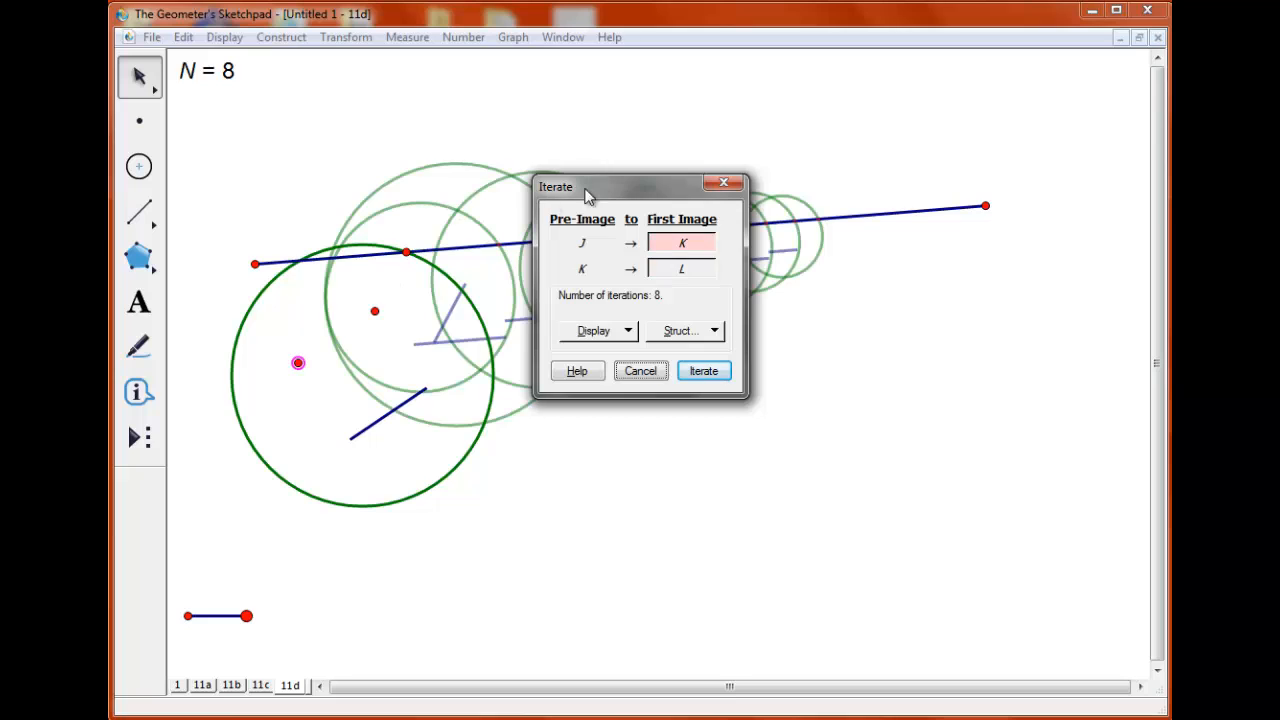
pyautogui.moveTo(588, 196); pyautogui.dragTo(696, 394)
pyautogui.click(797, 528)
pyautogui.click(736, 528)
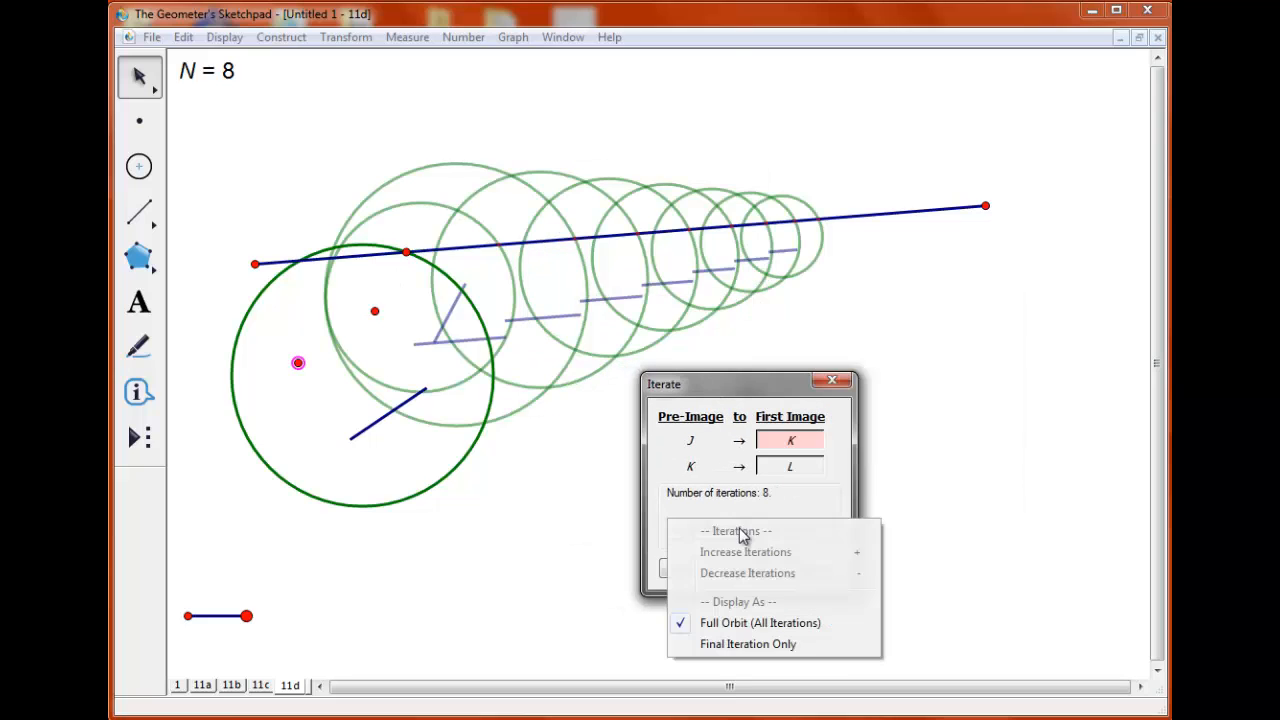
pyautogui.click(811, 568)
pyautogui.click(811, 568)
# Merge the first face's right eye onto the long segment.
pyautogui.click(381, 300)
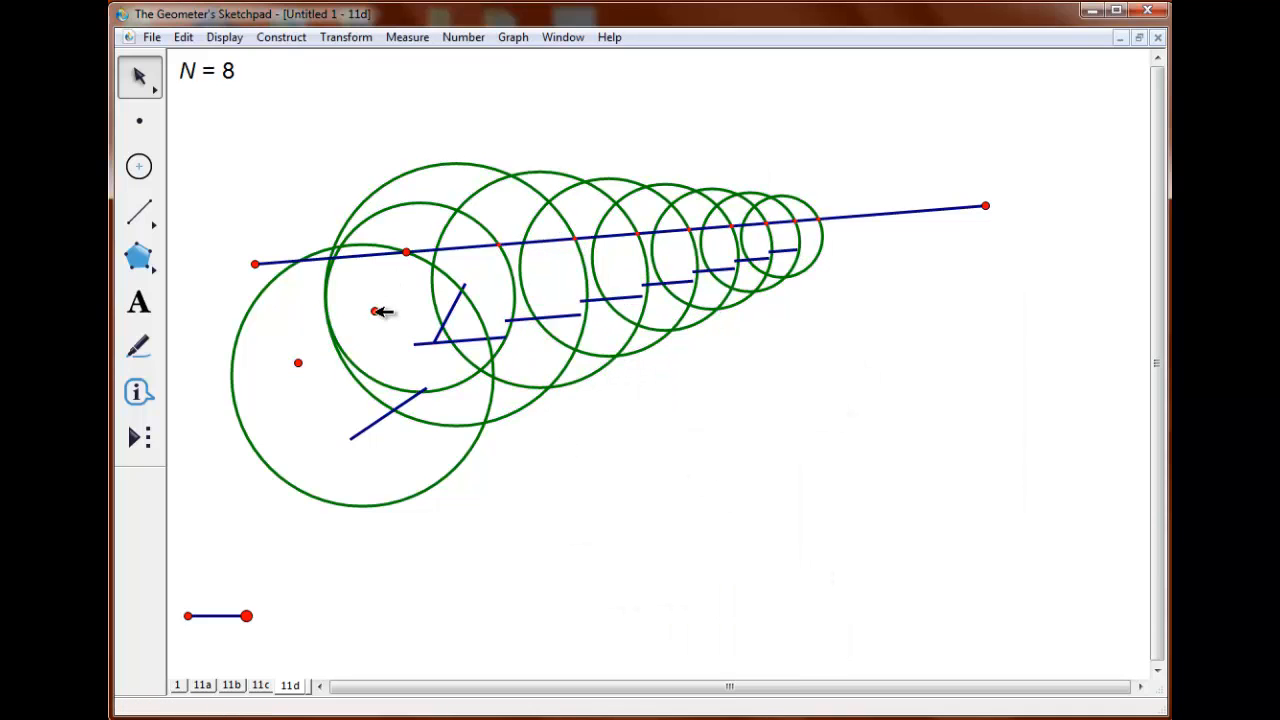
pyautogui.click(375, 311)
pyautogui.click(362, 256)
pyautogui.click(184, 37)
pyautogui.click(264, 322)
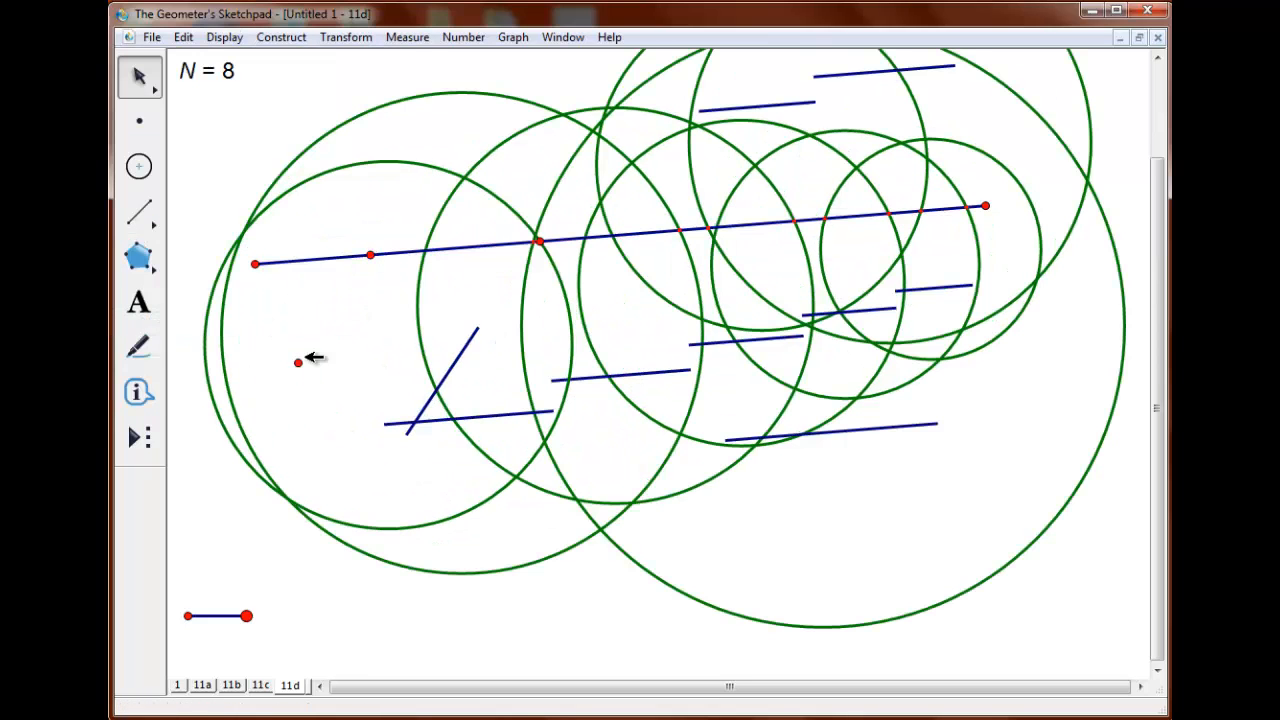
# Merge the first face's left eye with the long segment's left endpoint, and lengthen the slider until N is 114.
pyautogui.click(297, 362)
pyautogui.click(254, 263)
pyautogui.click(184, 37)
pyautogui.click(175, 322)
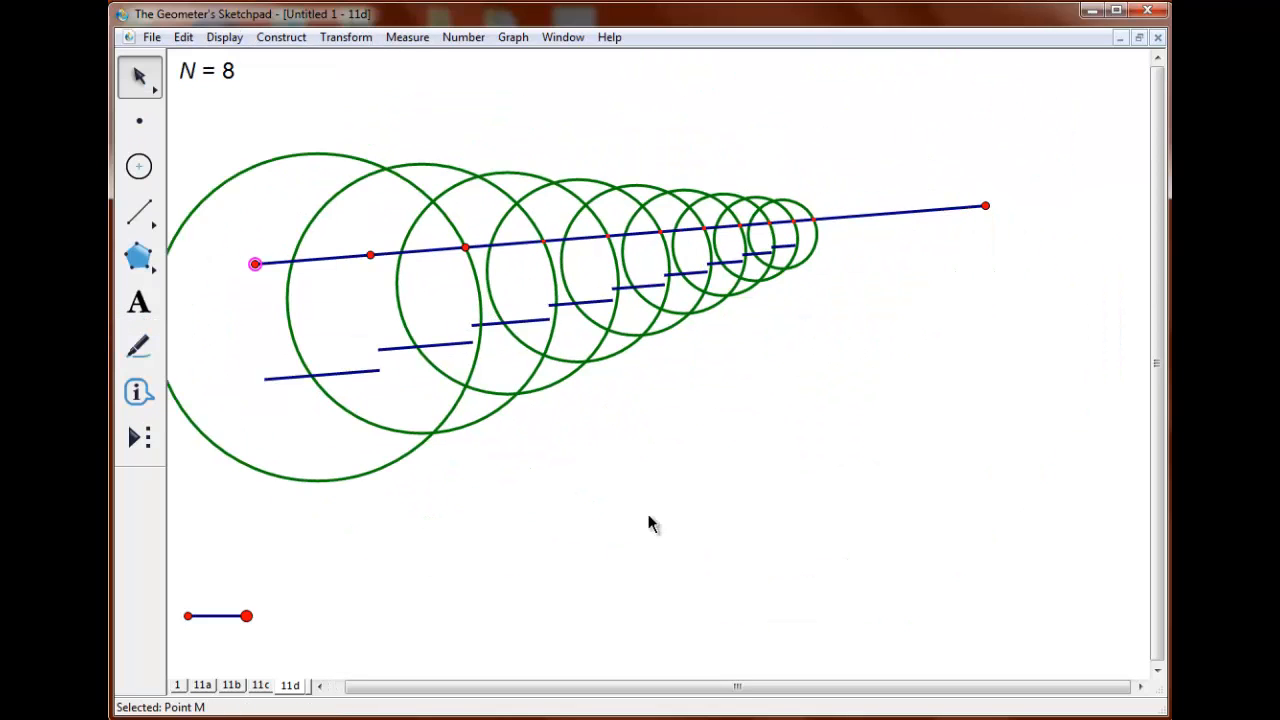
pyautogui.moveTo(249, 615); pyautogui.dragTo(1029, 535)
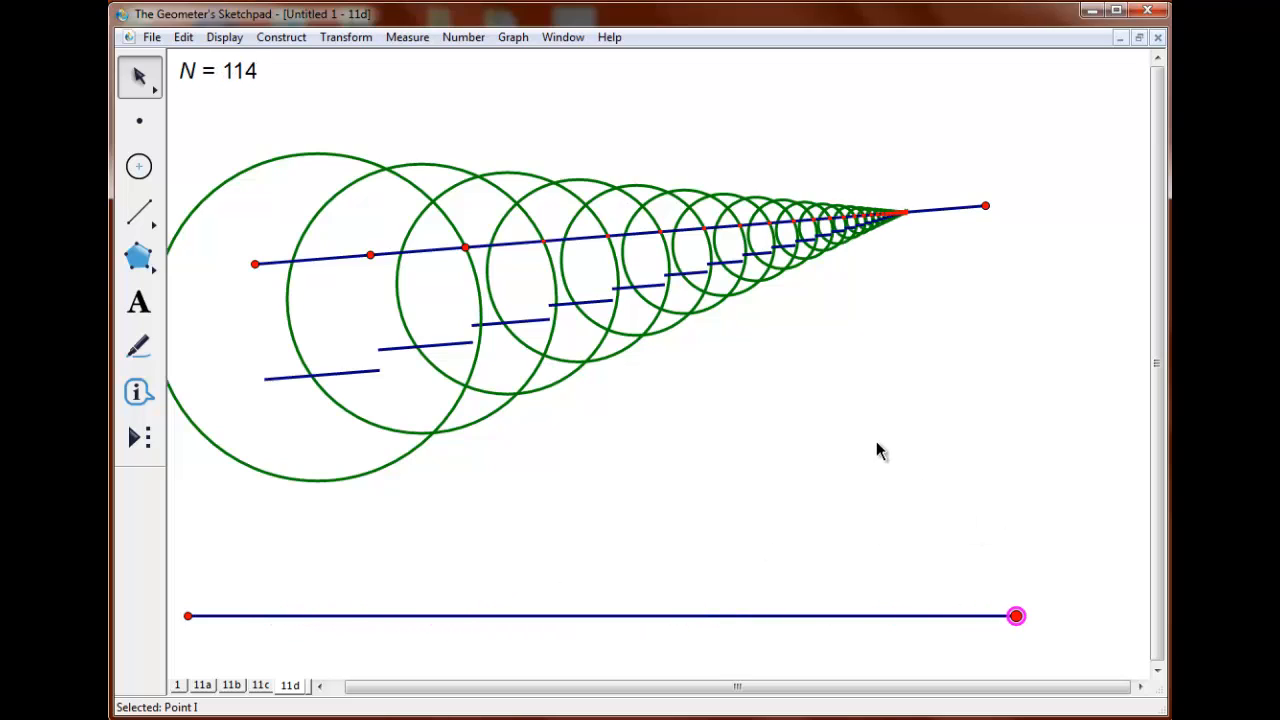